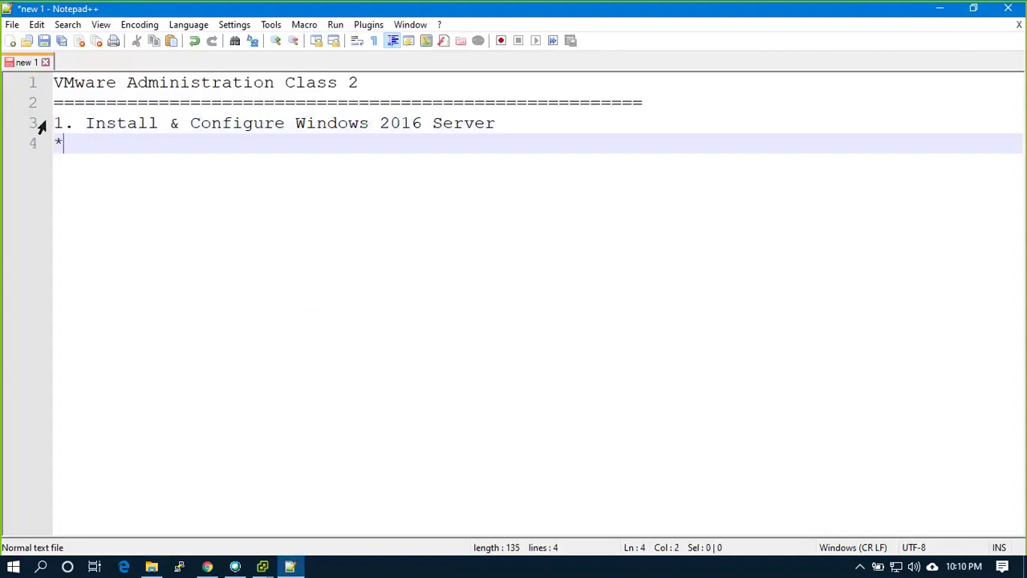
# Add the dashed notes 'Install has been completed' and 'Configure RDP' under the heading
pyautogui.write('Instal')
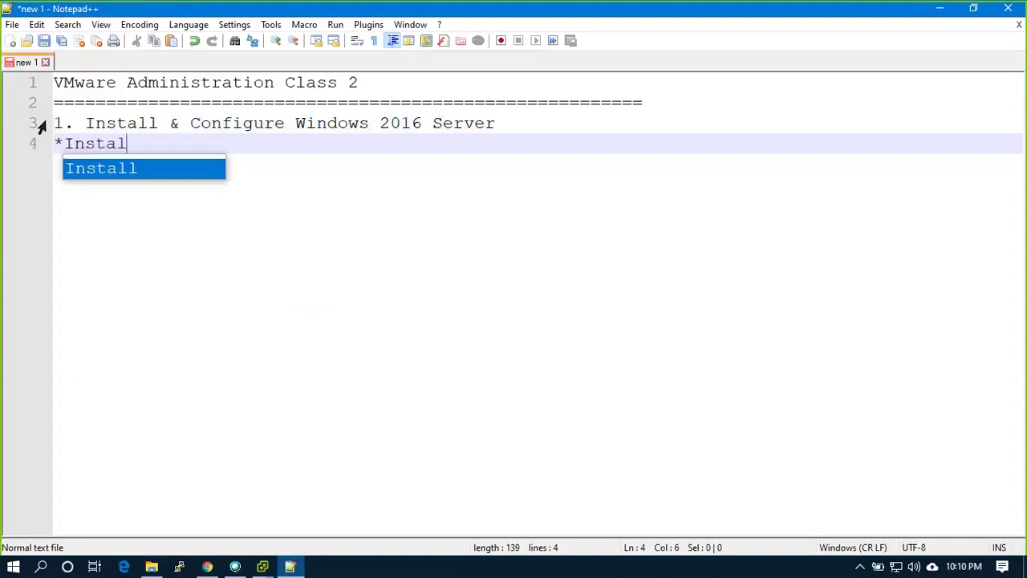
pyautogui.write('l has beene')
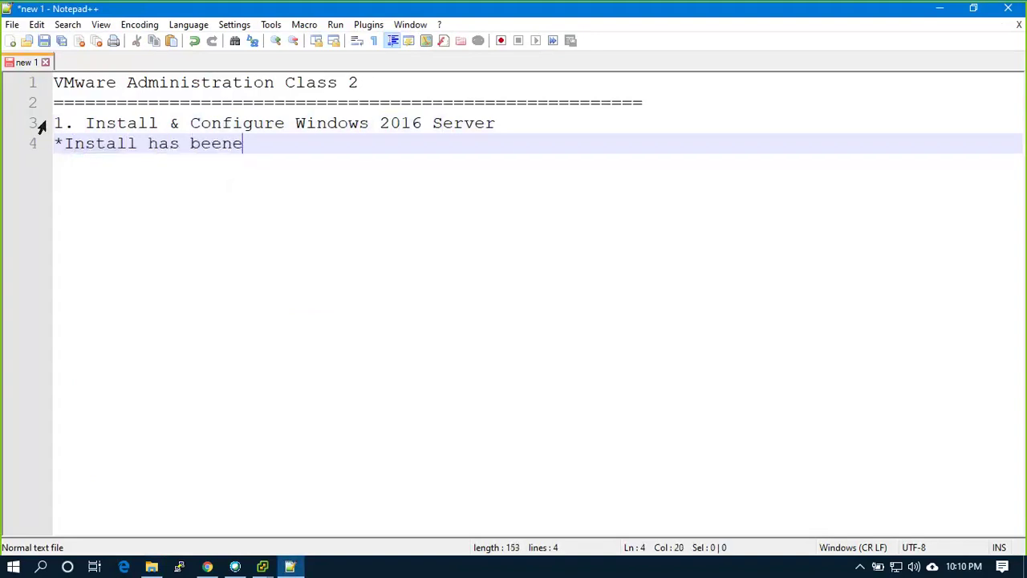
pyautogui.press('BackSpace')
pyautogui.write(' completed')
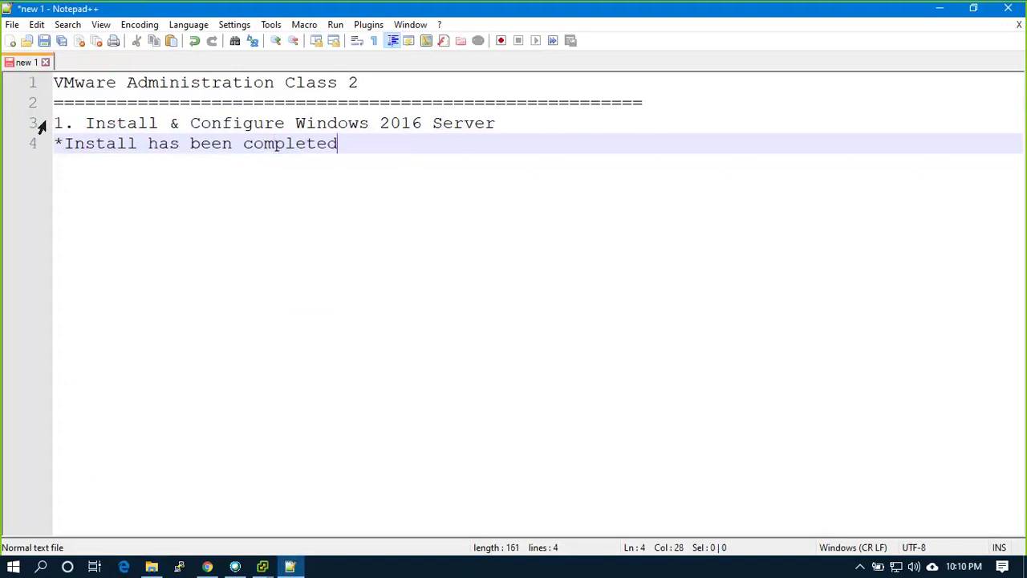
pyautogui.press('Return')
pyautogui.press('Up')
pyautogui.press('Delete')
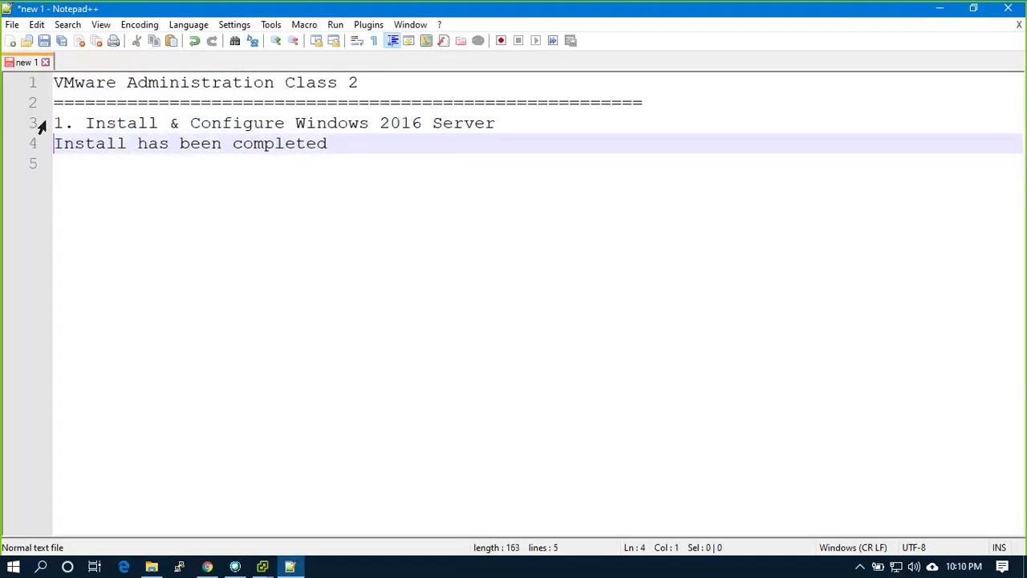
pyautogui.press('Return')
pyautogui.write('-')
pyautogui.press('Down')
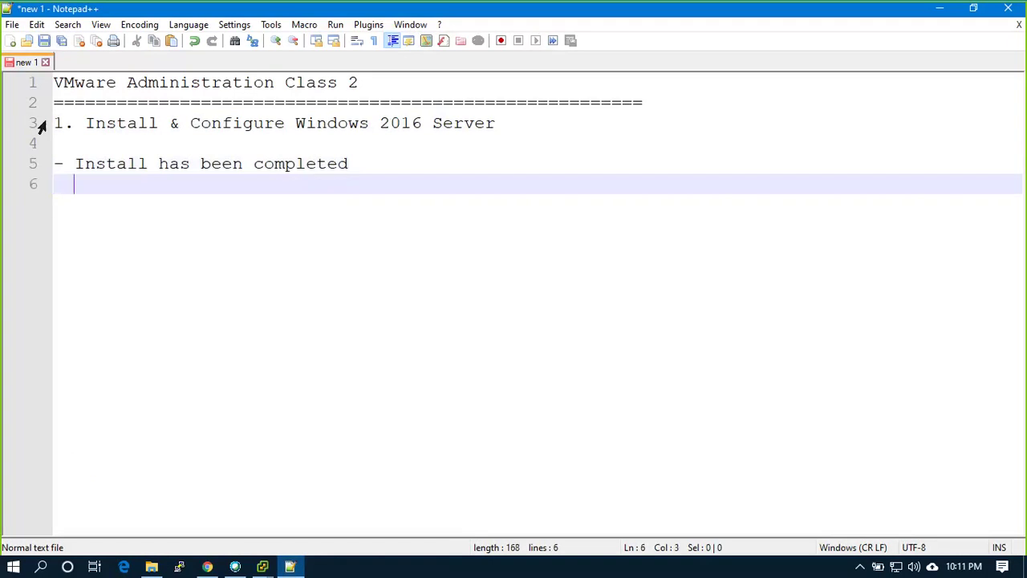
pyautogui.write('- Configure ')
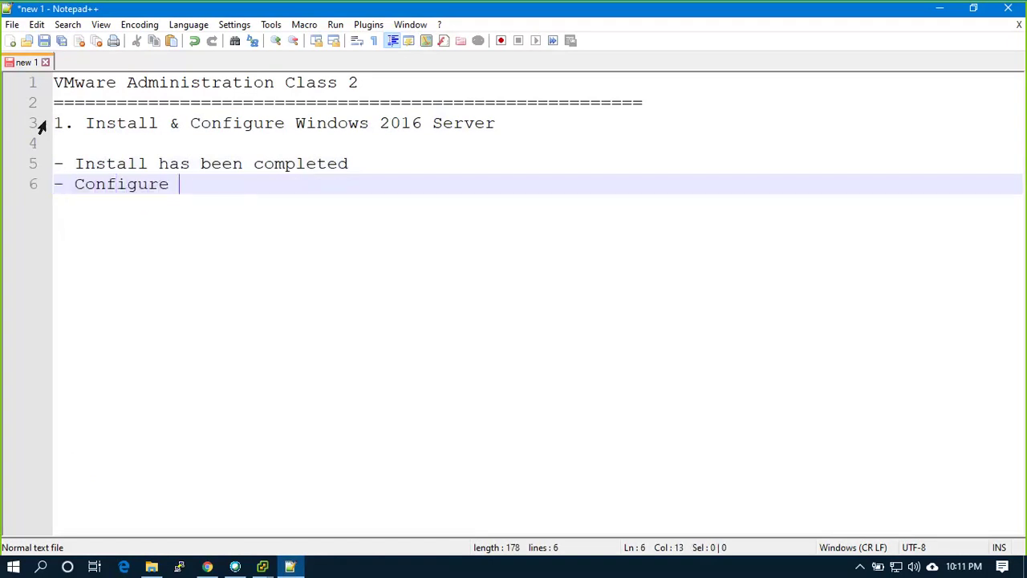
pyautogui.write('RD')
pyautogui.press('BackSpace')
pyautogui.write('RDP')
# Add the dashed items 'Assign IP Address' and 'Change Computer Name' below Configure RDP
pyautogui.press('Return')
pyautogui.write('- ')
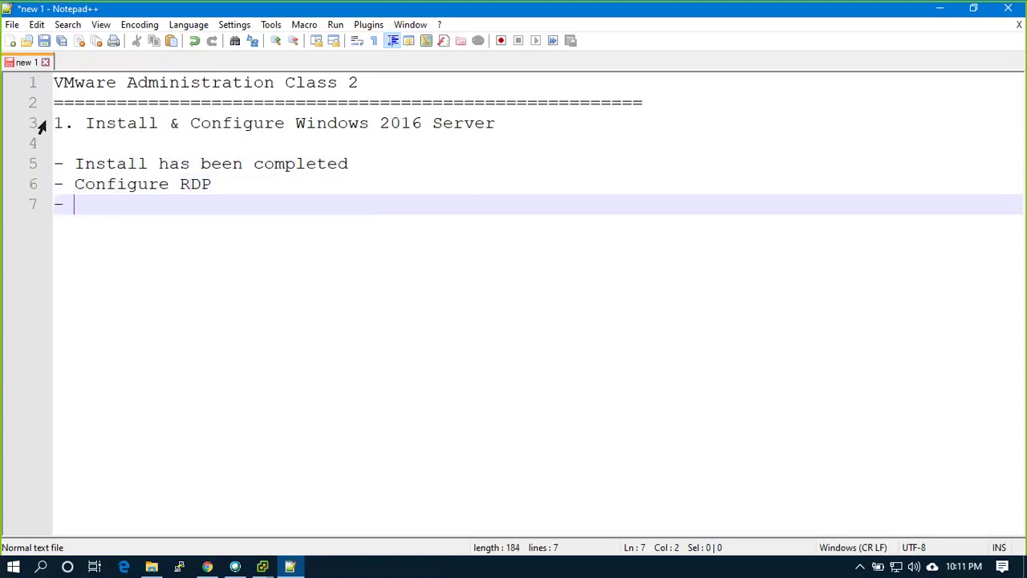
pyautogui.write('Configure')
pyautogui.press('Escape')
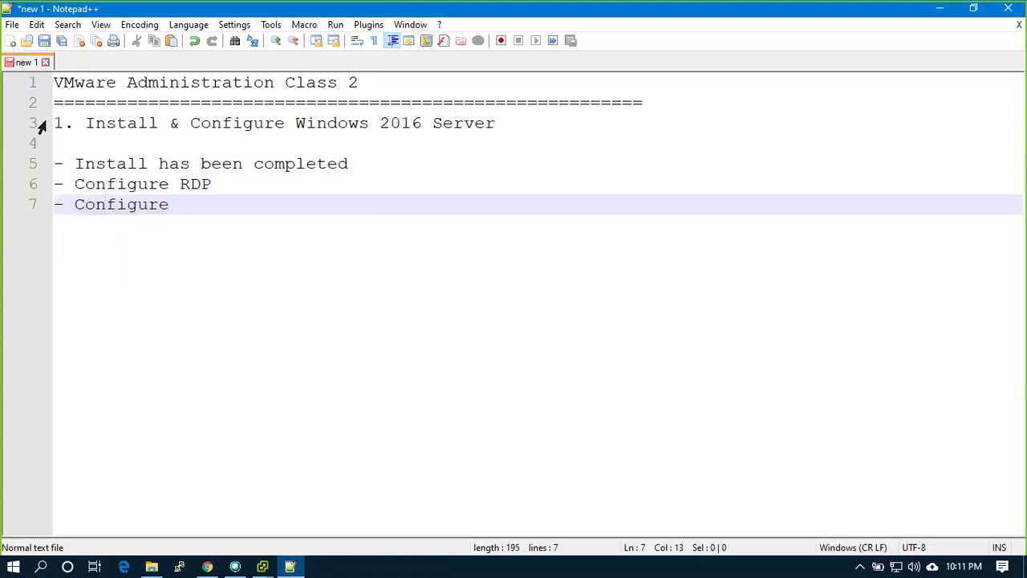
pyautogui.press('BackSpace')
pyautogui.press('BackSpace')
pyautogui.press('BackSpace')
pyautogui.press('BackSpace')
pyautogui.press('BackSpace')
pyautogui.press('BackSpace')
pyautogui.press('BackSpace')
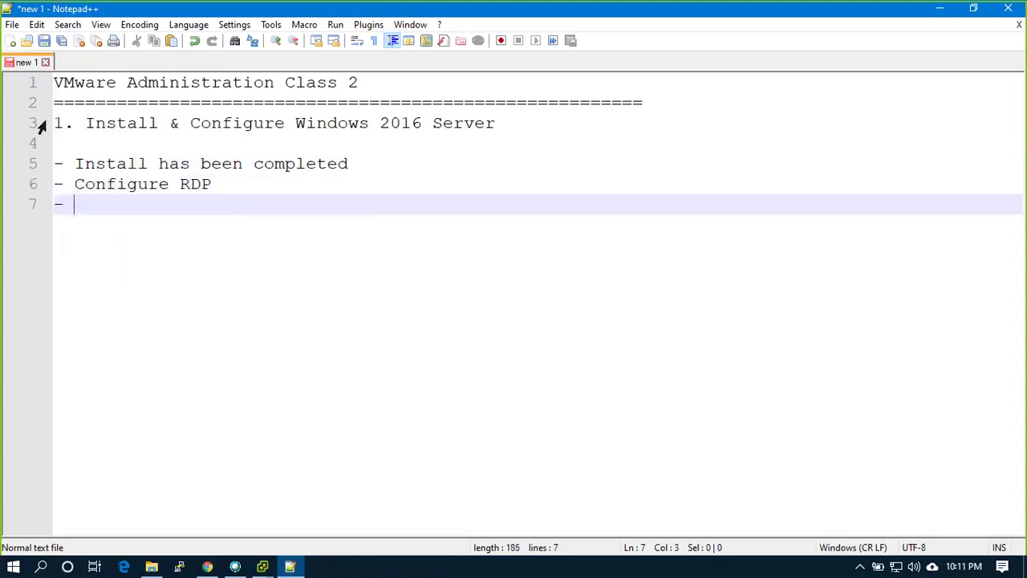
pyautogui.write('Assign ')
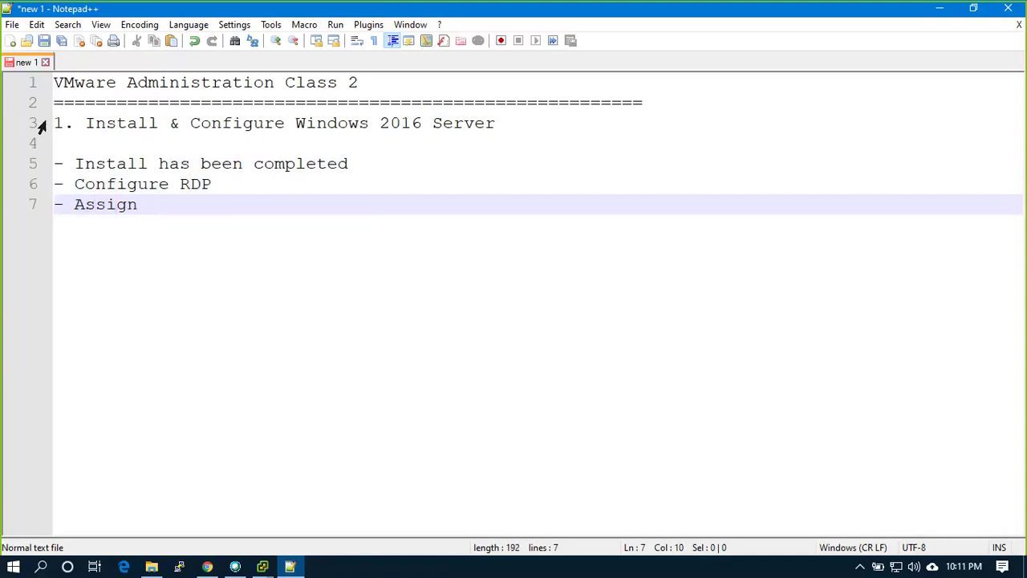
pyautogui.write('IP Addre')
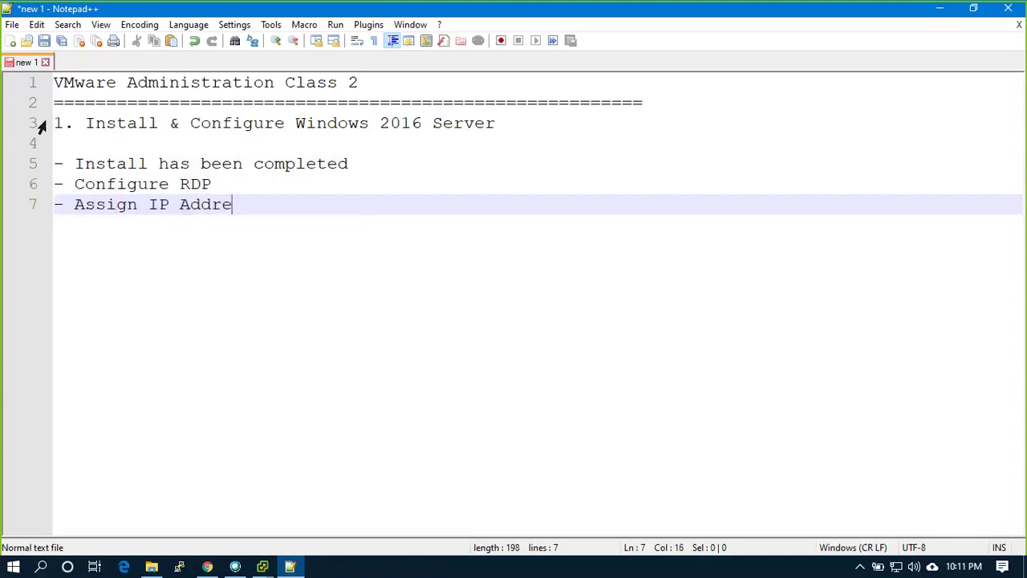
pyautogui.write('ss')
pyautogui.press('Return')
pyautogui.write('- ')
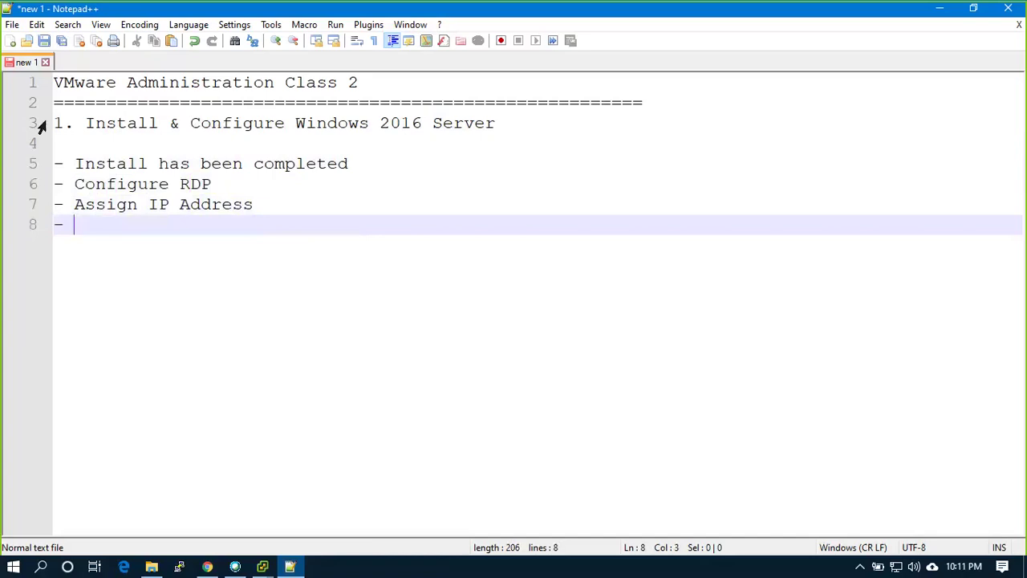
pyautogui.write('Change ')
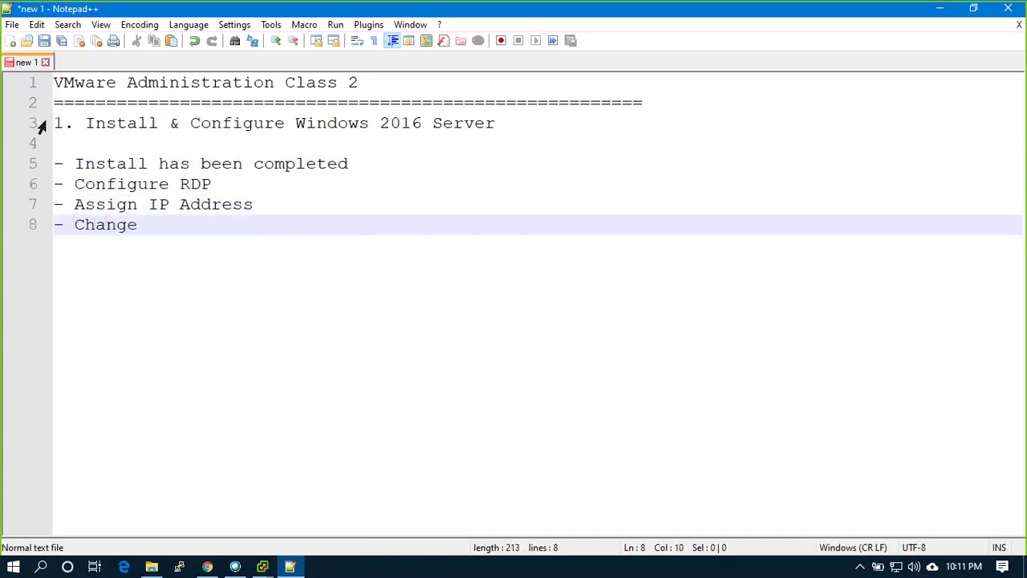
pyautogui.write('Computer Name')
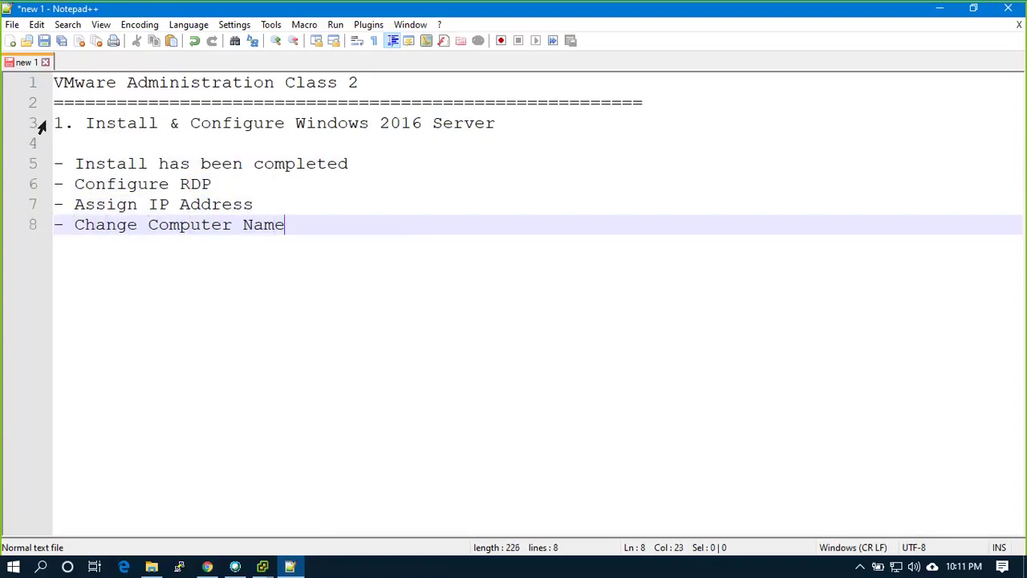
pyautogui.press('Return')
pyautogui.write('-')
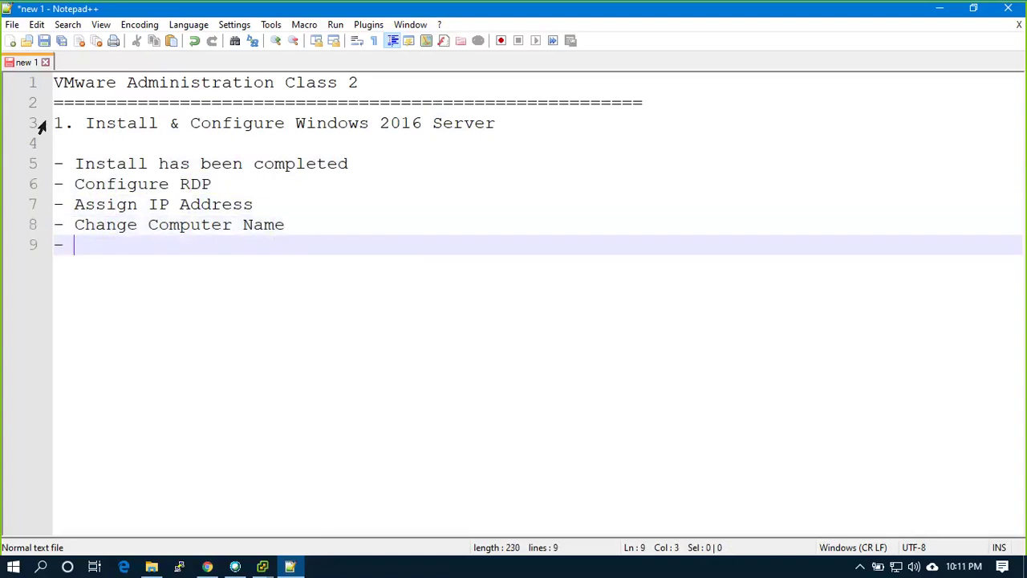
pyautogui.press('BackSpace')
pyautogui.press('BackSpace')
pyautogui.press('BackSpace')
# Insert an empty dash line between Configure RDP and Assign IP Address
pyautogui.press('Up')
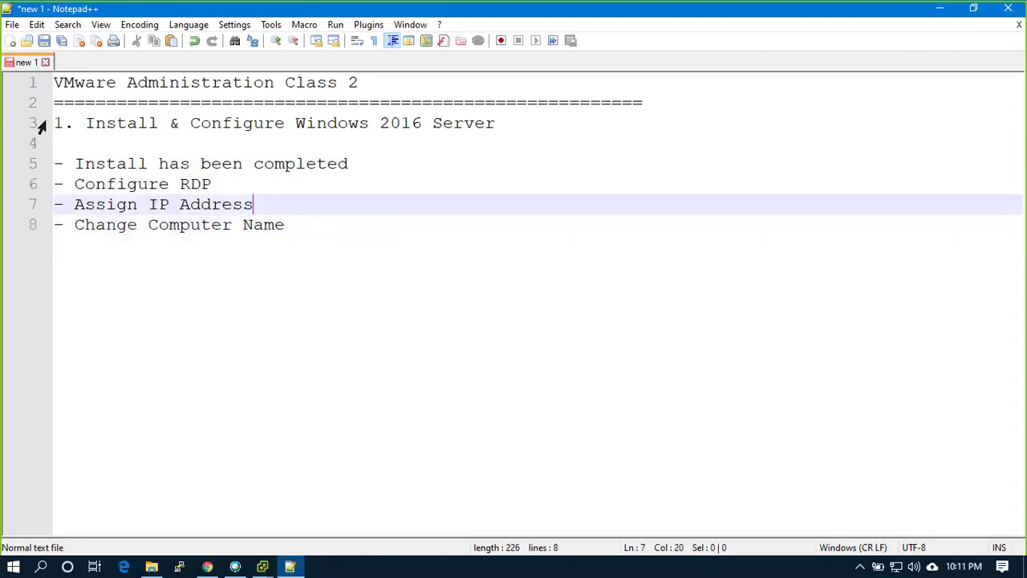
pyautogui.press('Up')
pyautogui.press('Down')
pyautogui.press('Return')
pyautogui.press('Up')
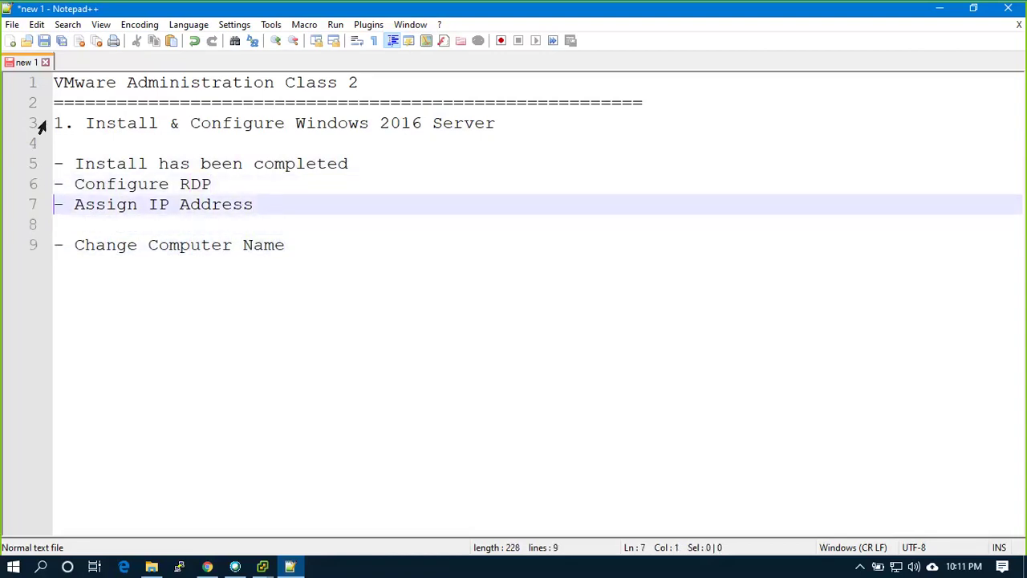
pyautogui.press('Return')
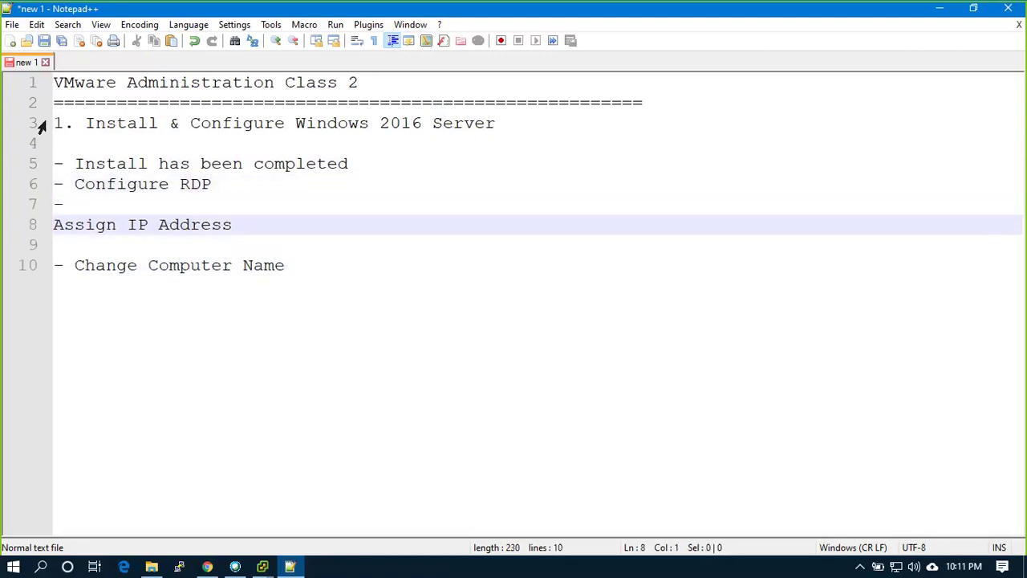
pyautogui.write('-')
pyautogui.press('Down')
pyautogui.press('BackSpace')
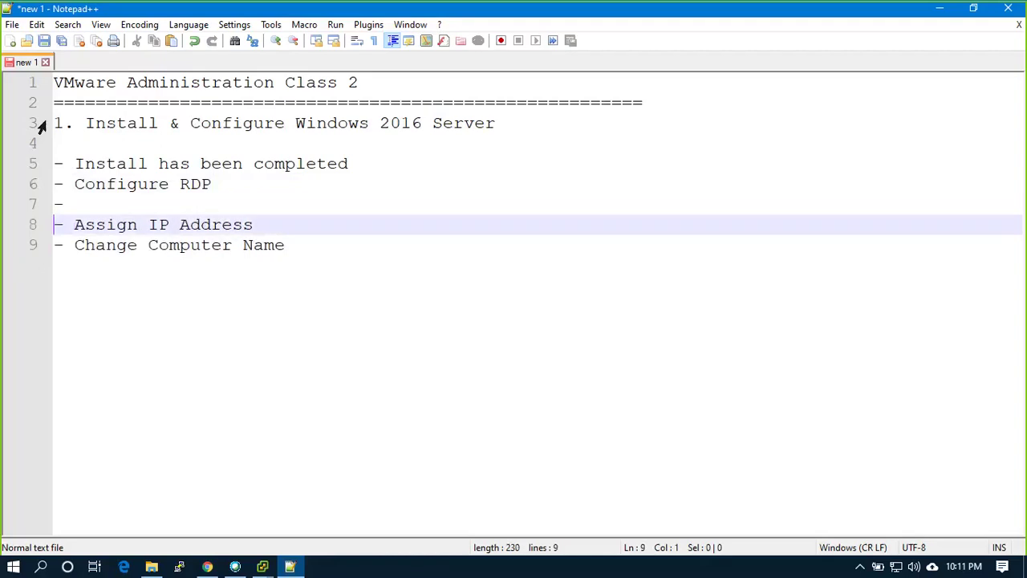
pyautogui.press('Up')
pyautogui.press('Down')
pyautogui.press('Up')
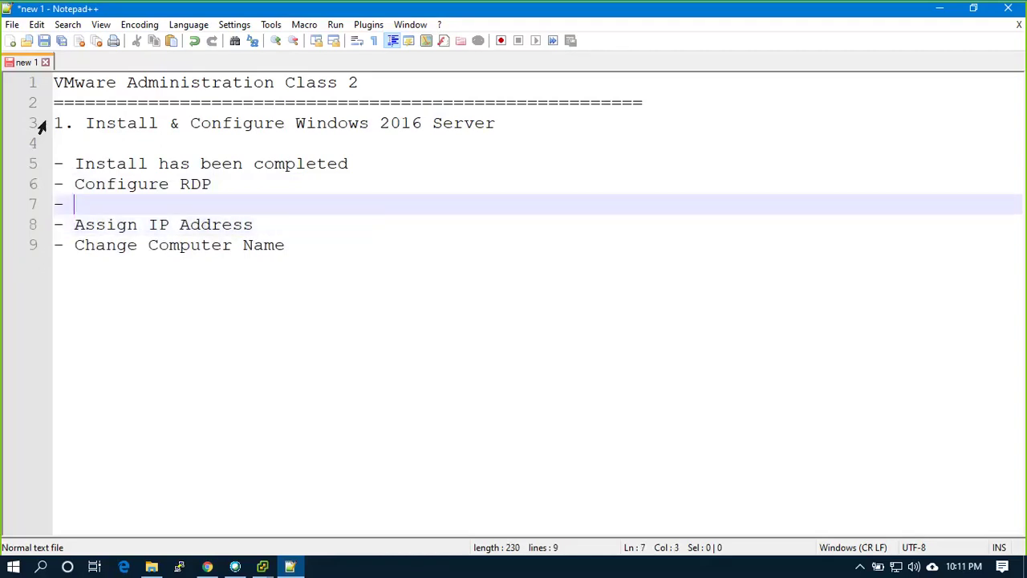
# Fill the new line with 'NIC Teaming' and review the five-item list
pyautogui.write('NIC Teaming')
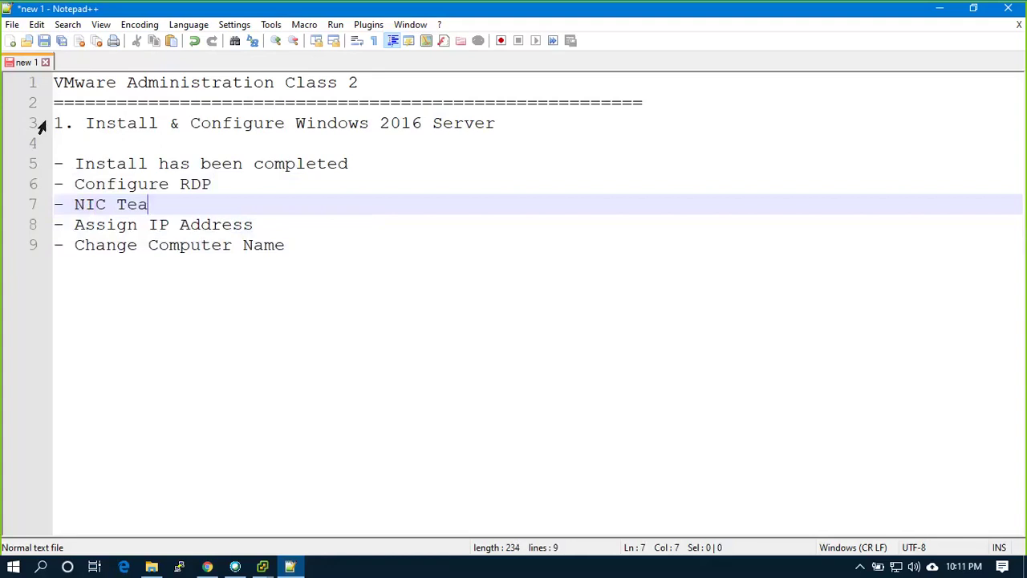
pyautogui.click(332, 325)
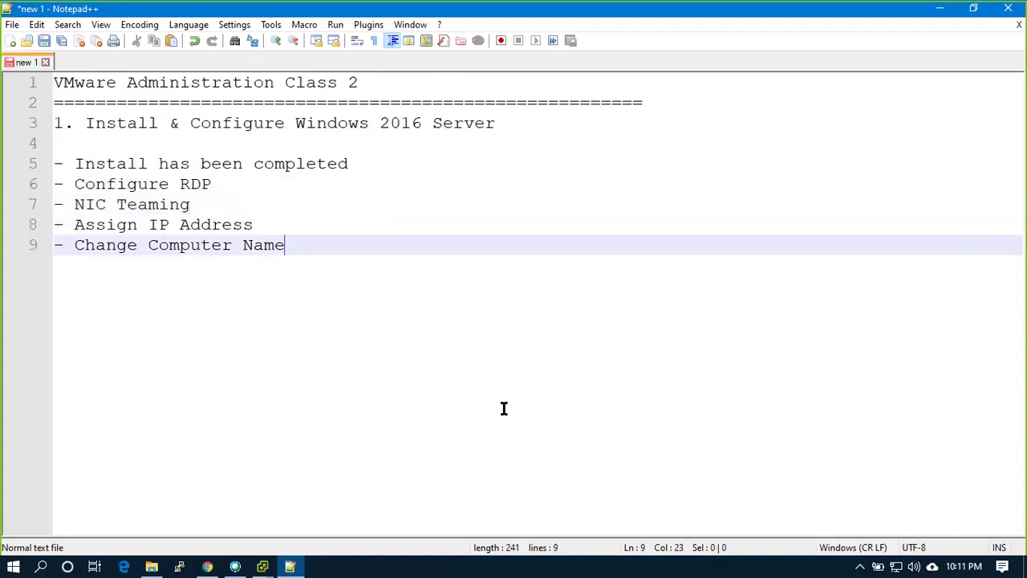
pyautogui.moveTo(332, 246); pyautogui.dragTo(63, 161)
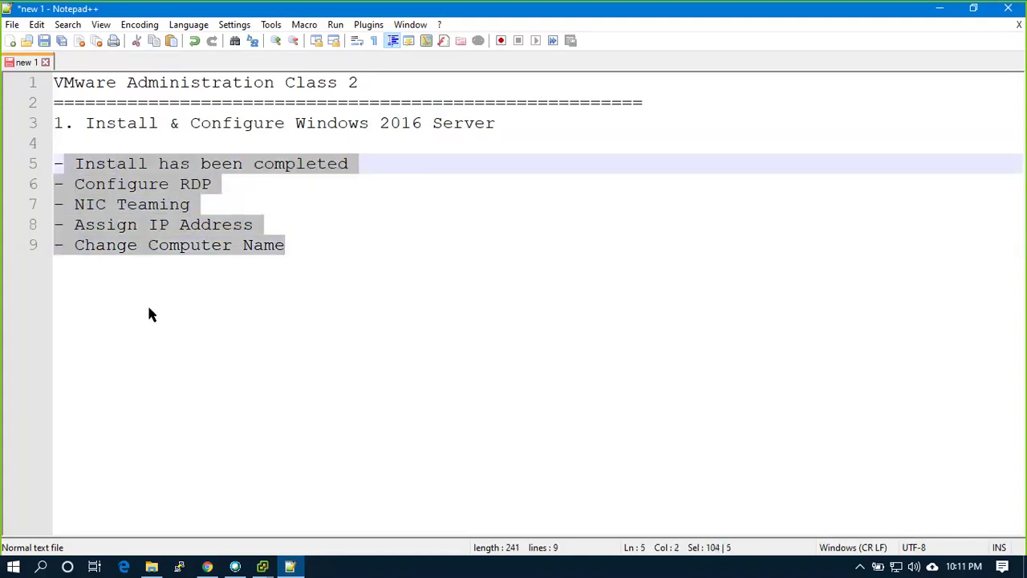
pyautogui.click(328, 256)
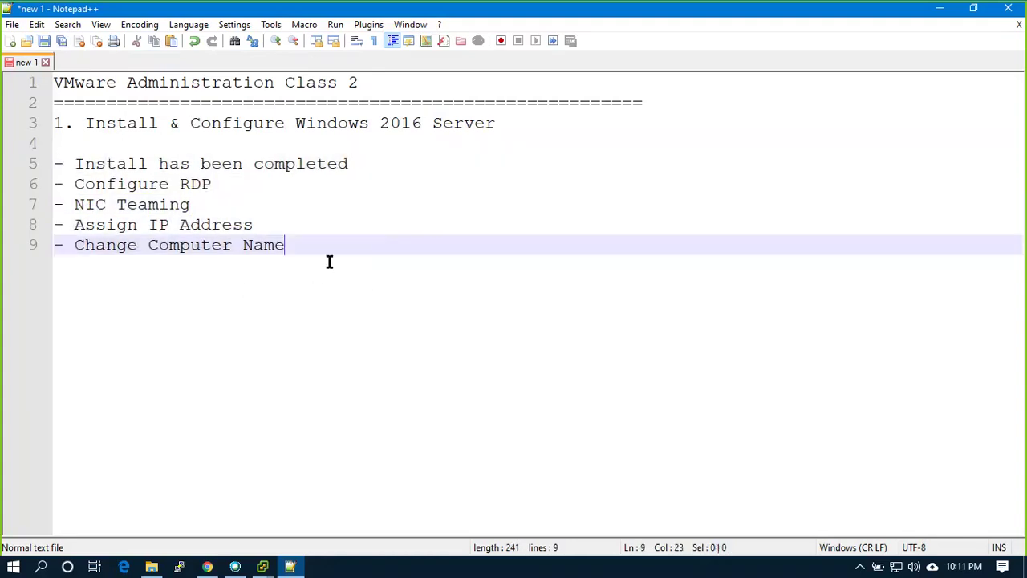
# Open the VCENTER01 console and send Ctrl+Alt+Del to the guest
pyautogui.click(946, 16)
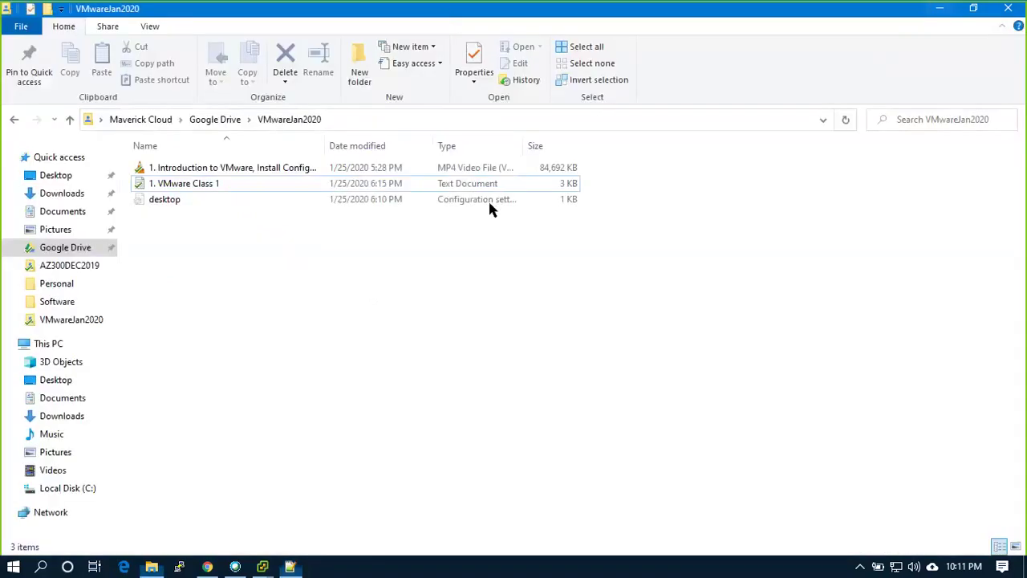
pyautogui.click(942, 9)
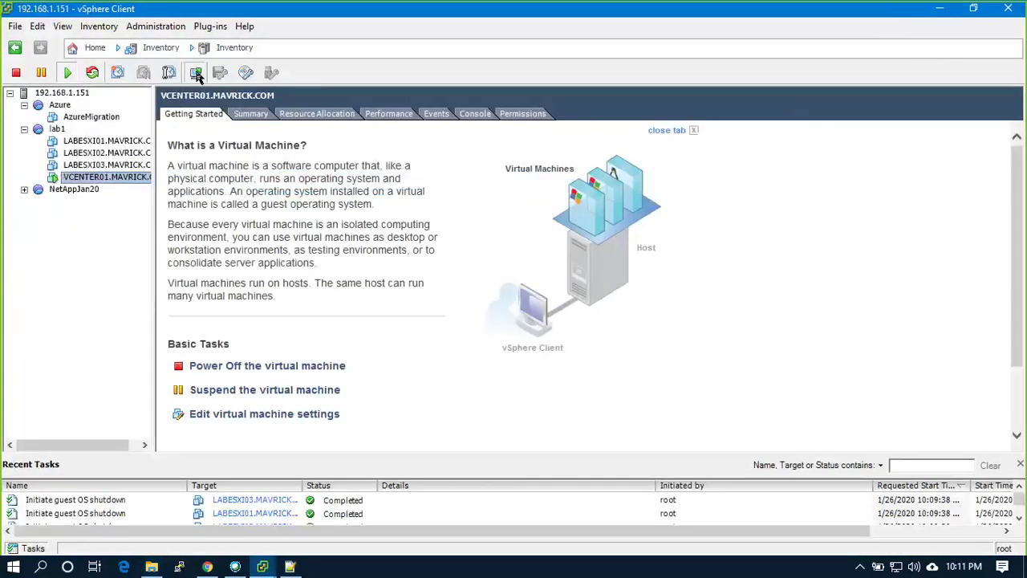
pyautogui.click(195, 72)
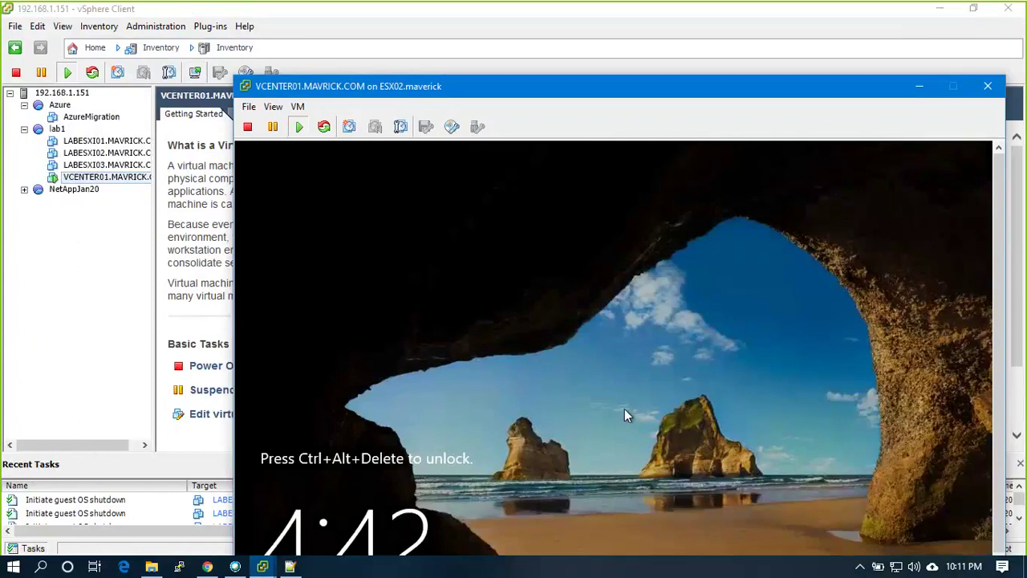
pyautogui.click(297, 107)
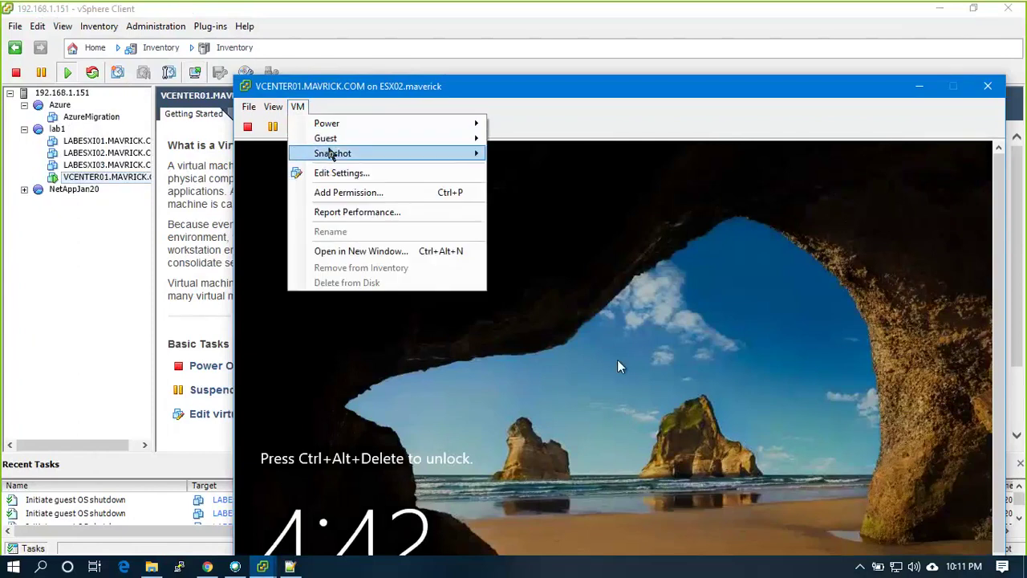
pyautogui.moveTo(346, 142)
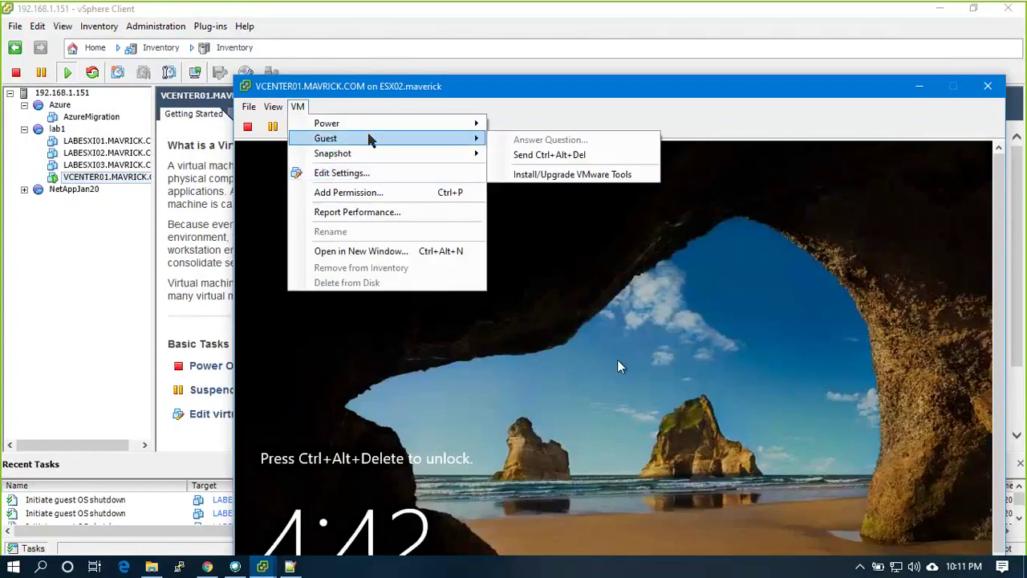
pyautogui.click(551, 155)
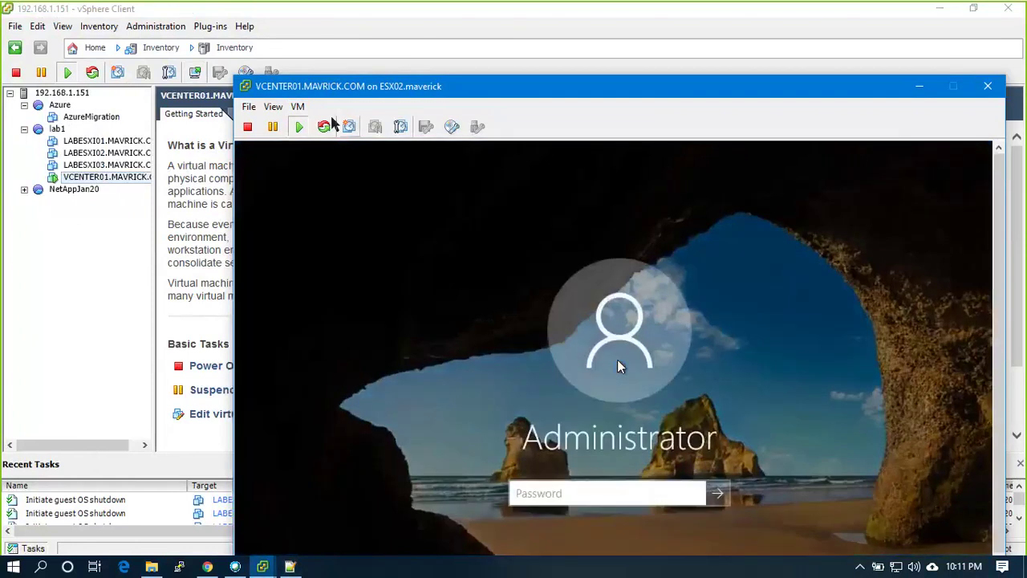
# Sign in as Administrator with the account password in full screen, then exit full screen
pyautogui.click(274, 108)
pyautogui.click(336, 172)
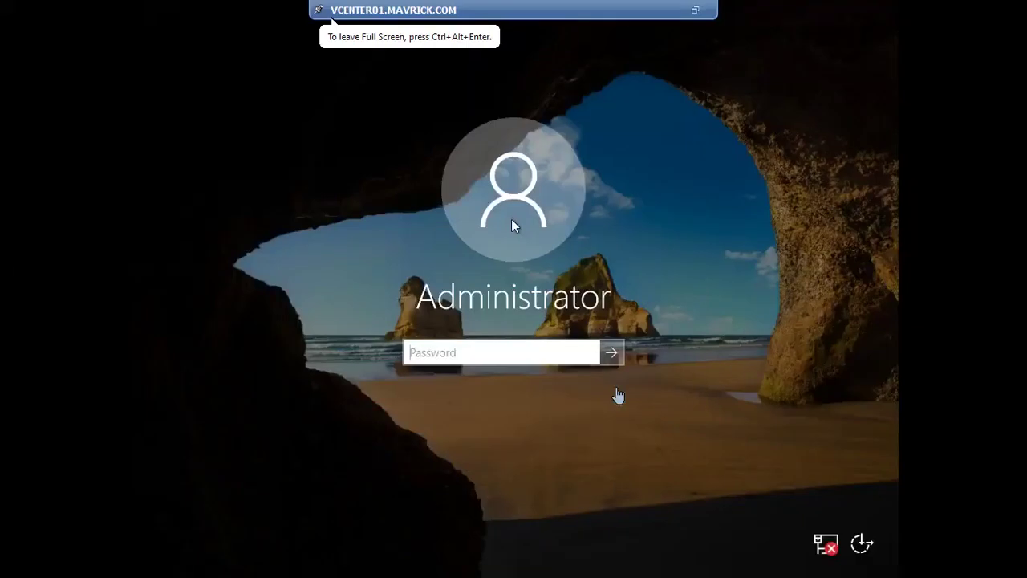
pyautogui.write('********')
pyautogui.press('Return')
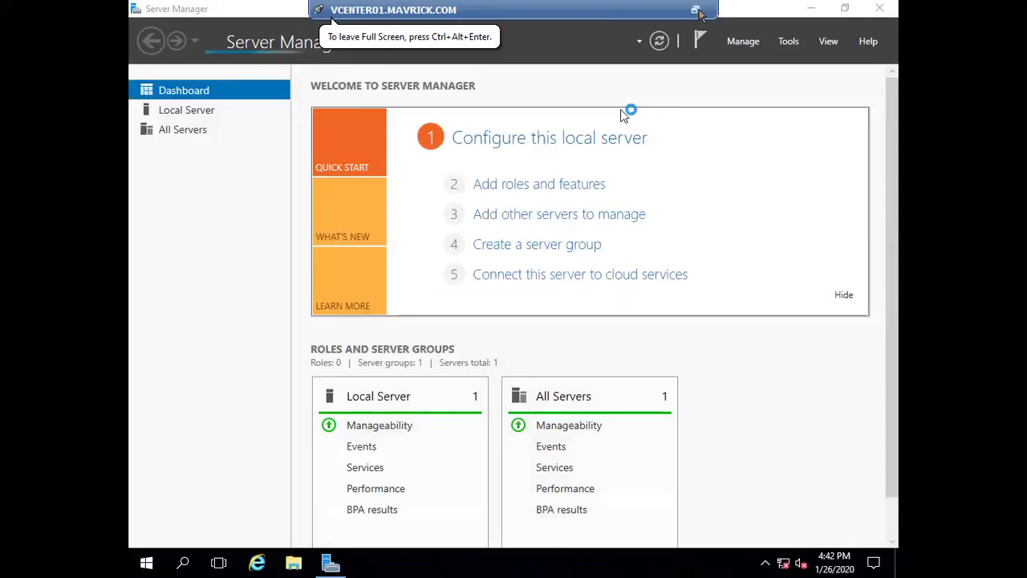
pyautogui.click(695, 10)
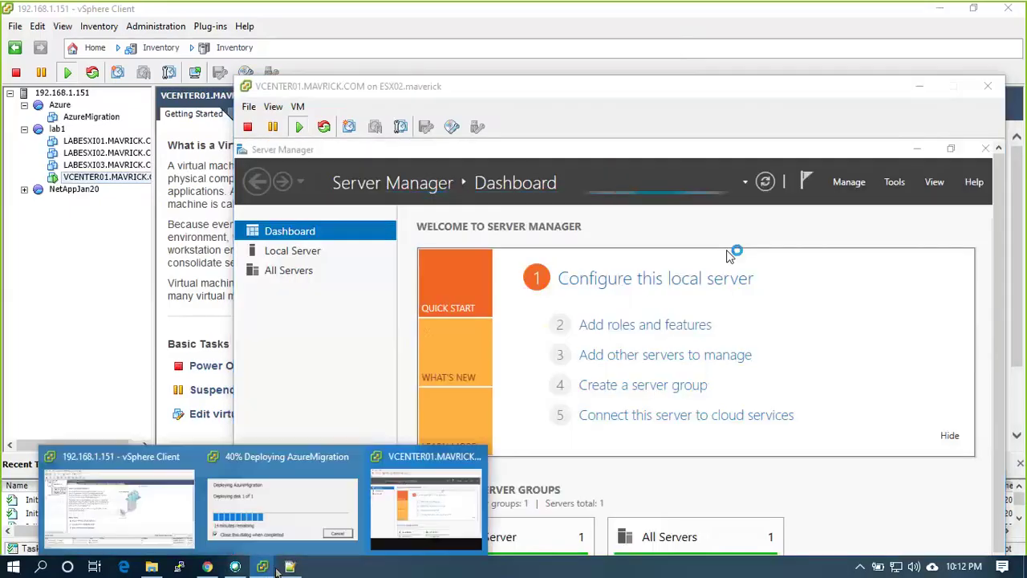
# Add '- Install VMware Tools' to the Notepad++ list above Configure RDP
pyautogui.click(290, 566)
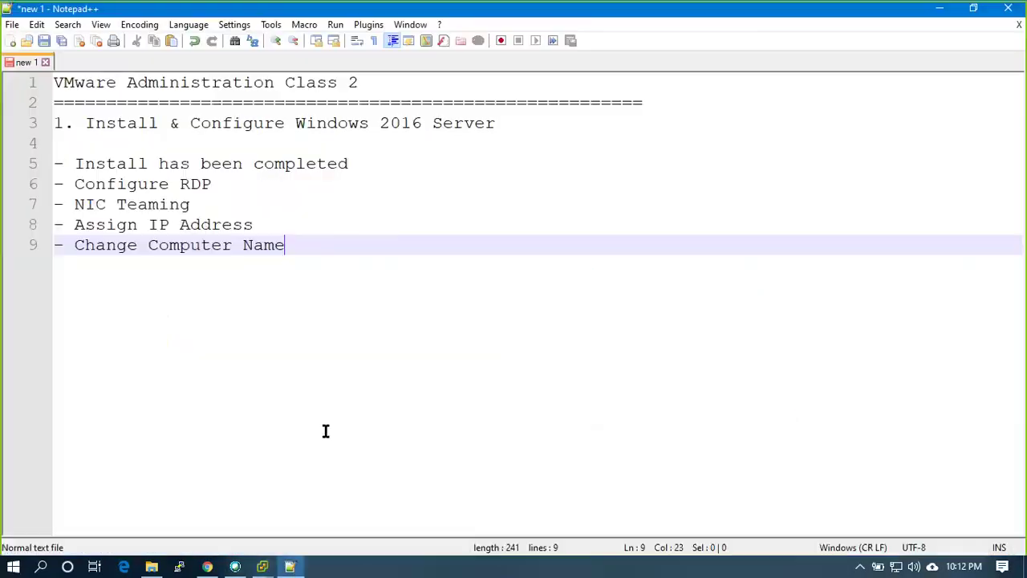
pyautogui.click(75, 184)
pyautogui.press('Return')
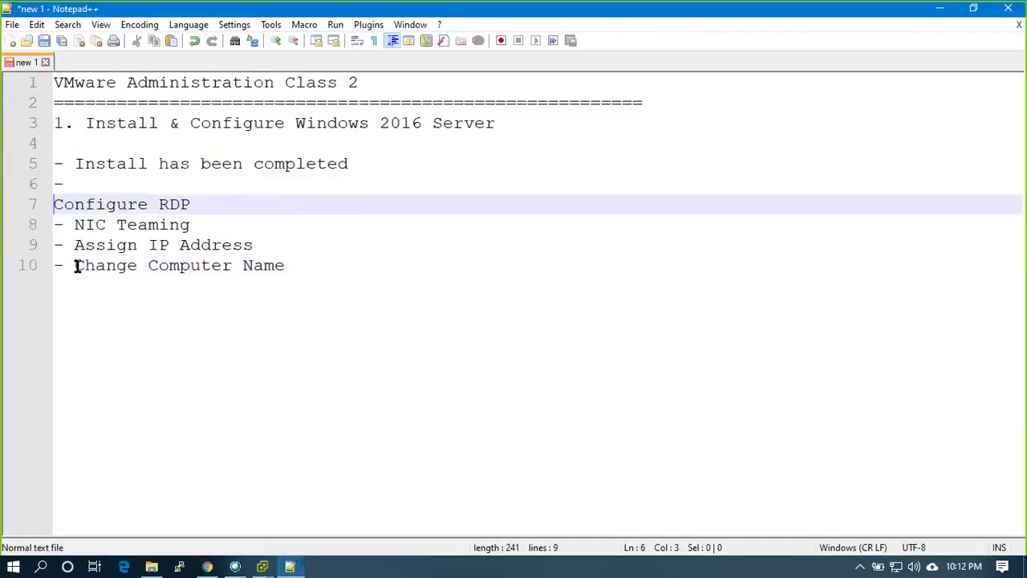
pyautogui.write('-')
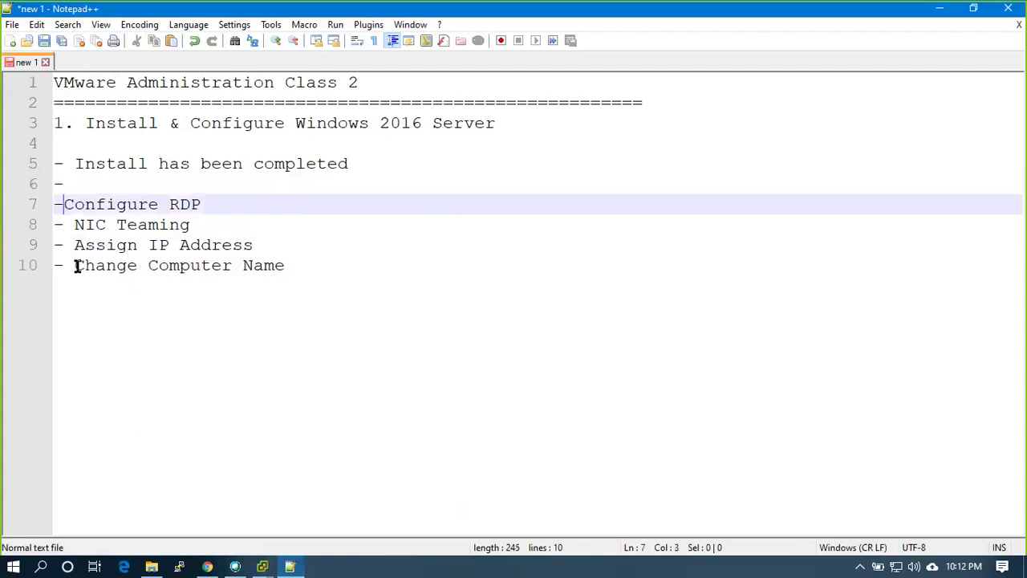
pyautogui.press('Up')
pyautogui.write('Install VM')
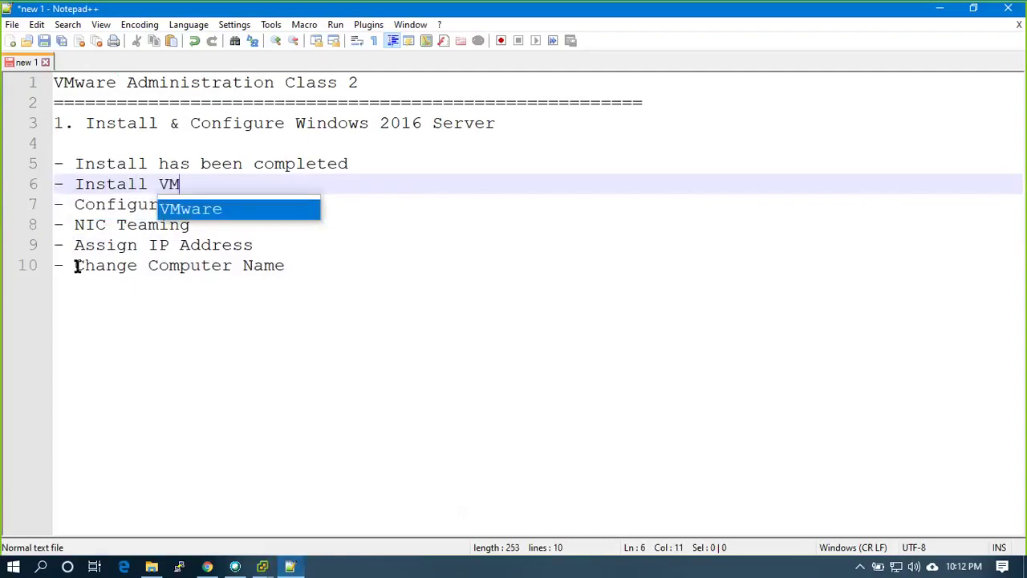
pyautogui.write('ware Tools')
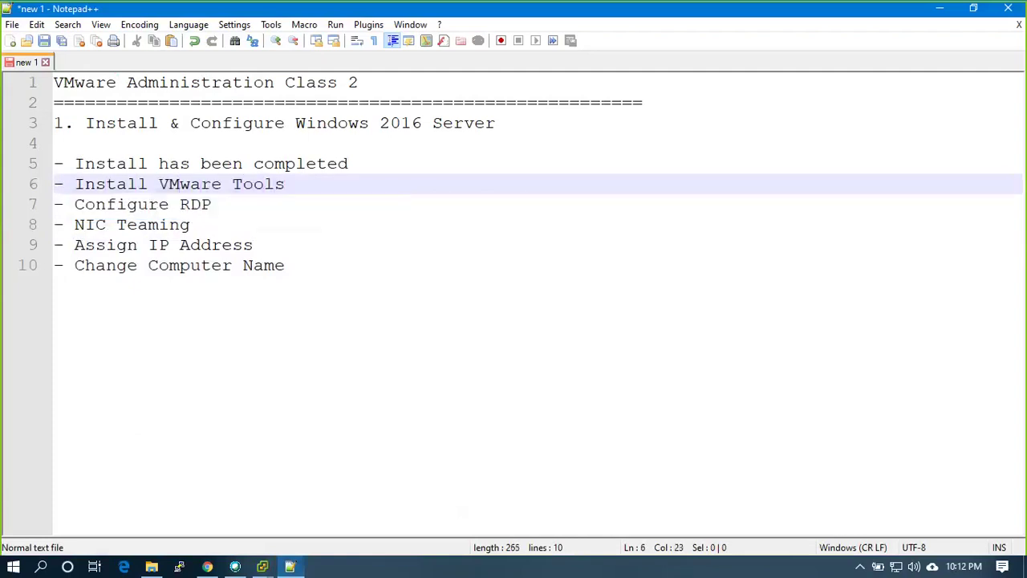
# Minimize Notepad++ and reposition the VM console window
pyautogui.click(946, 11)
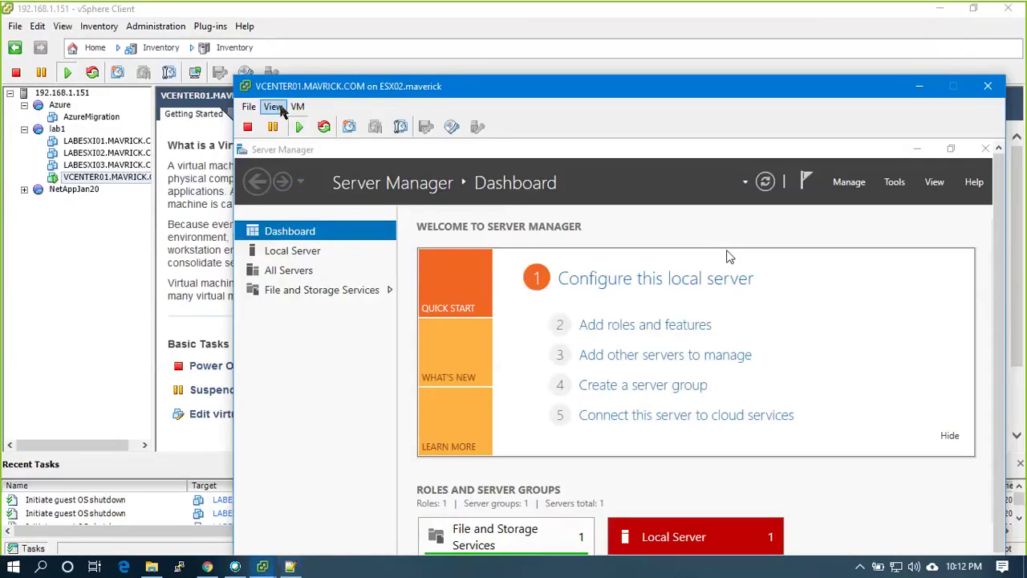
pyautogui.moveTo(350, 90); pyautogui.dragTo(268, 12)
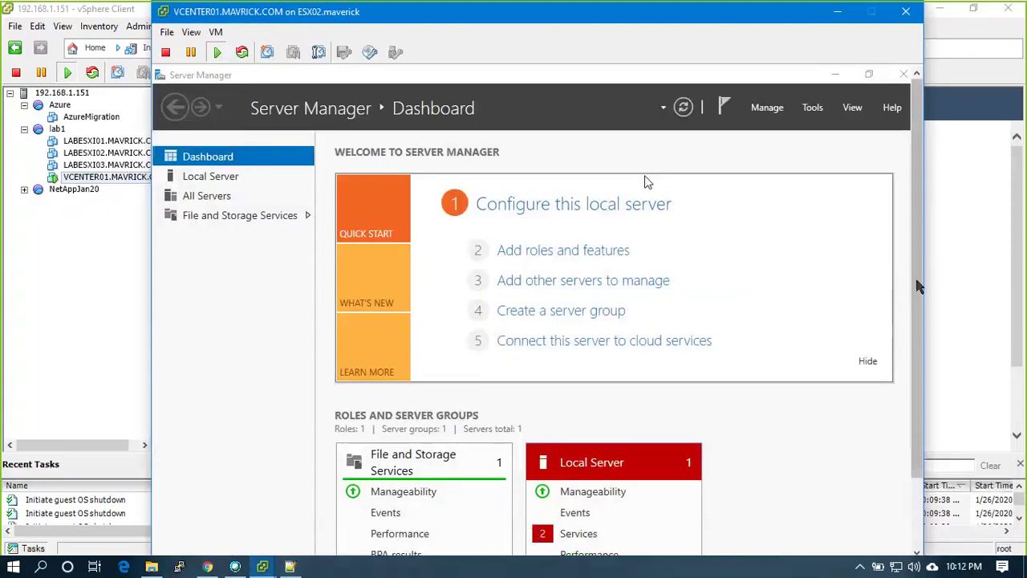
pyautogui.moveTo(923, 222); pyautogui.dragTo(919, 469)
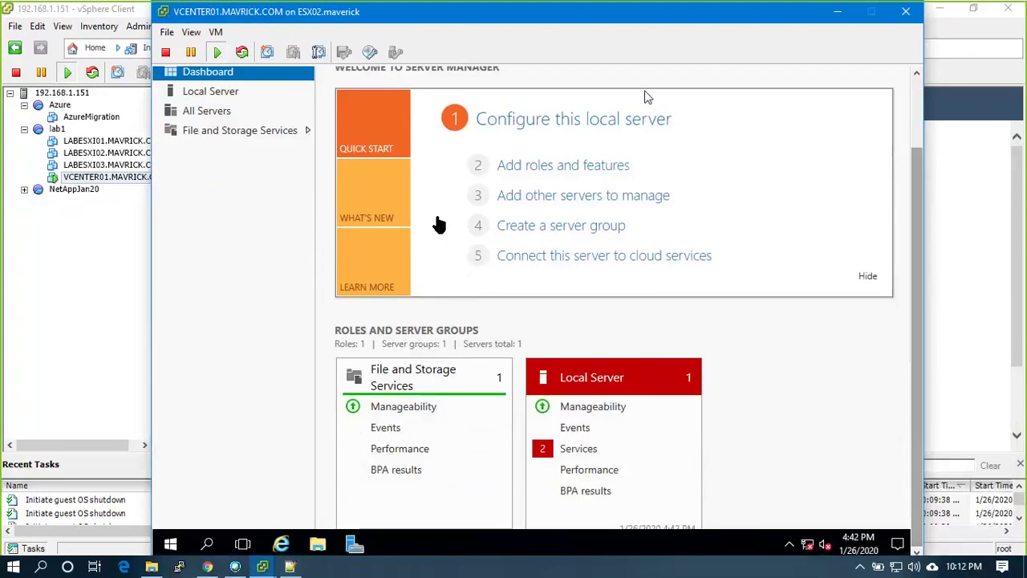
# Start Install/Upgrade VMware Tools on VCENTER01, confirm with OK, and enter full screen
pyautogui.click(214, 32)
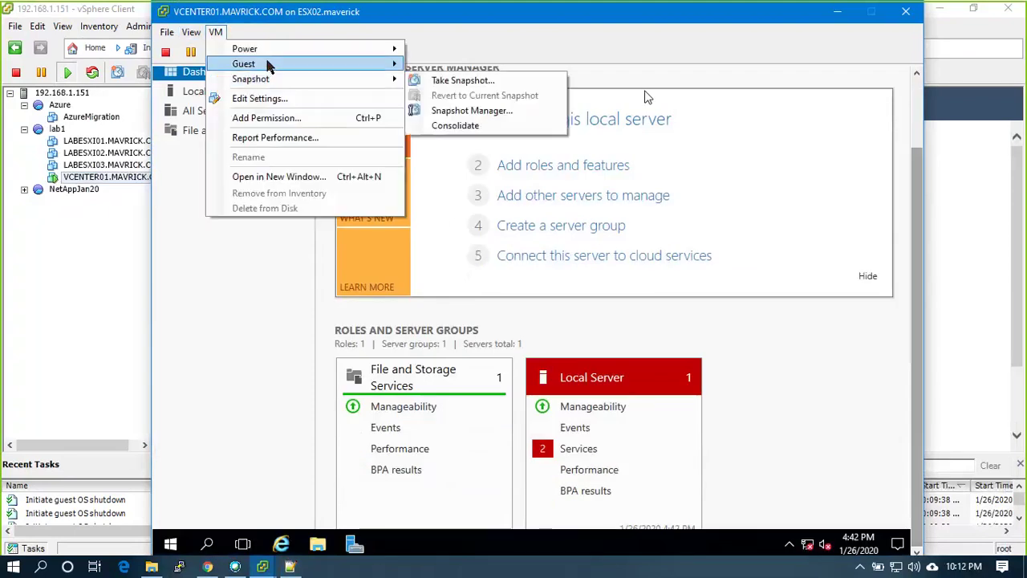
pyautogui.moveTo(285, 63)
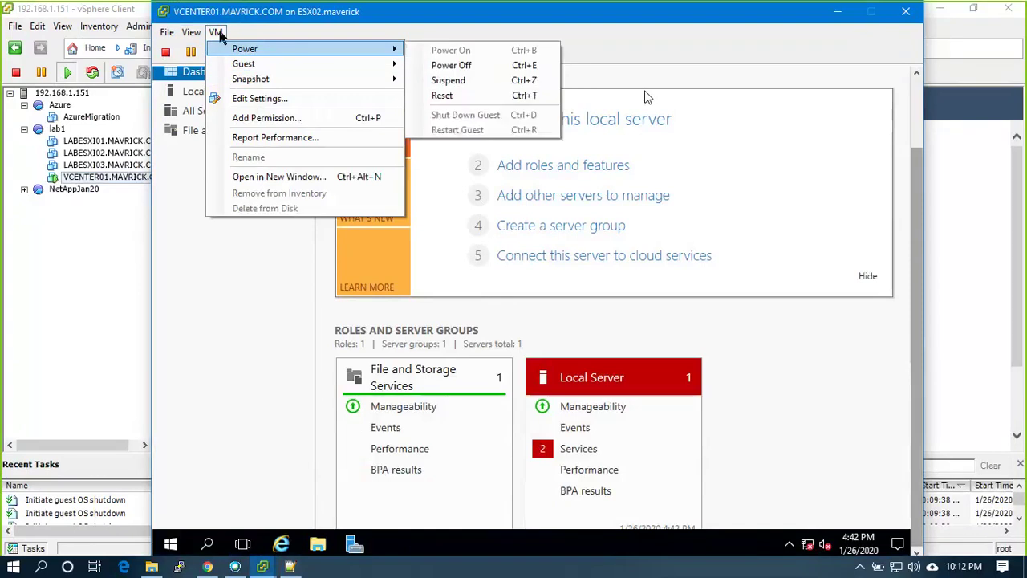
pyautogui.click(481, 99)
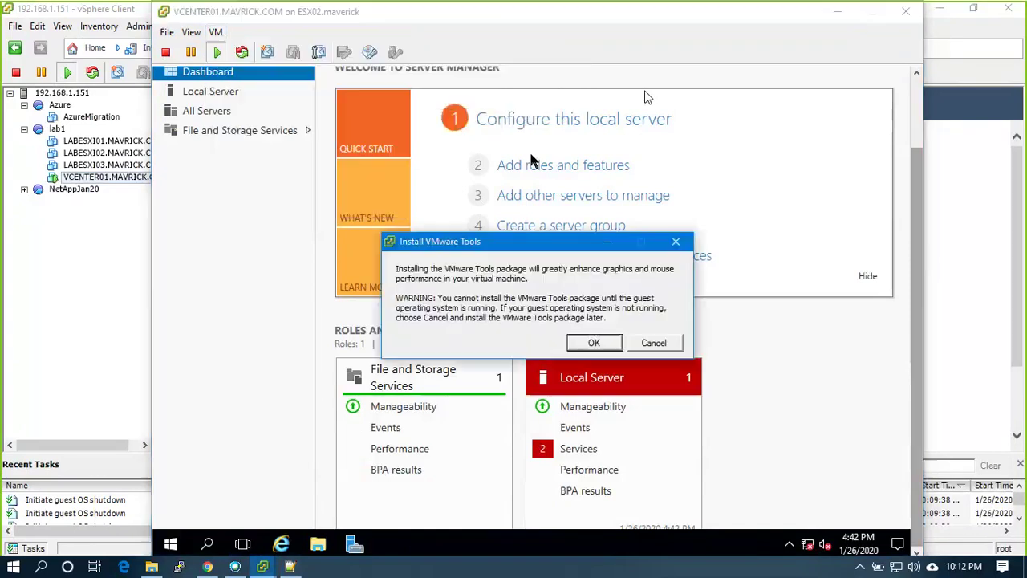
pyautogui.click(596, 342)
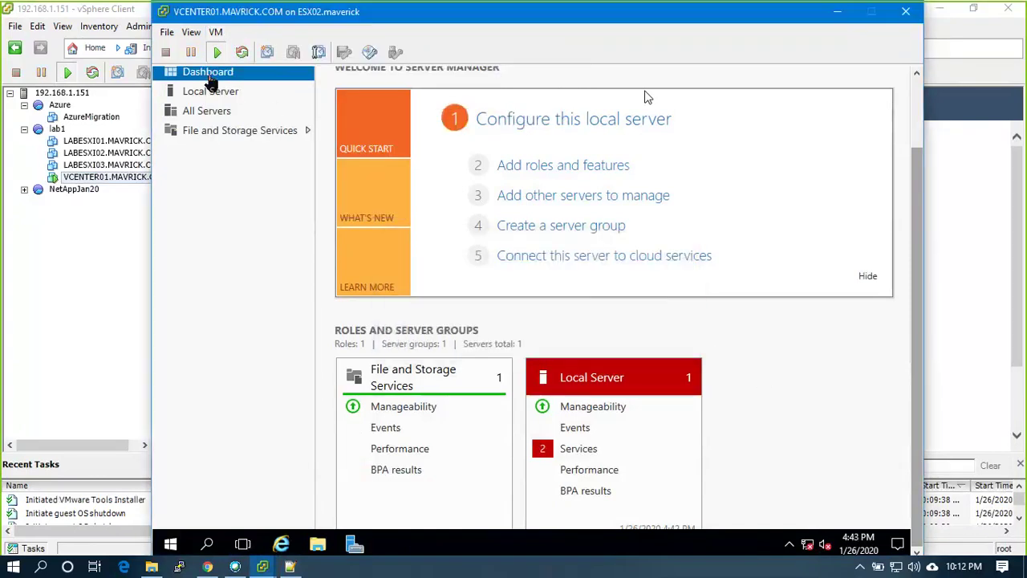
pyautogui.click(189, 34)
pyautogui.click(234, 103)
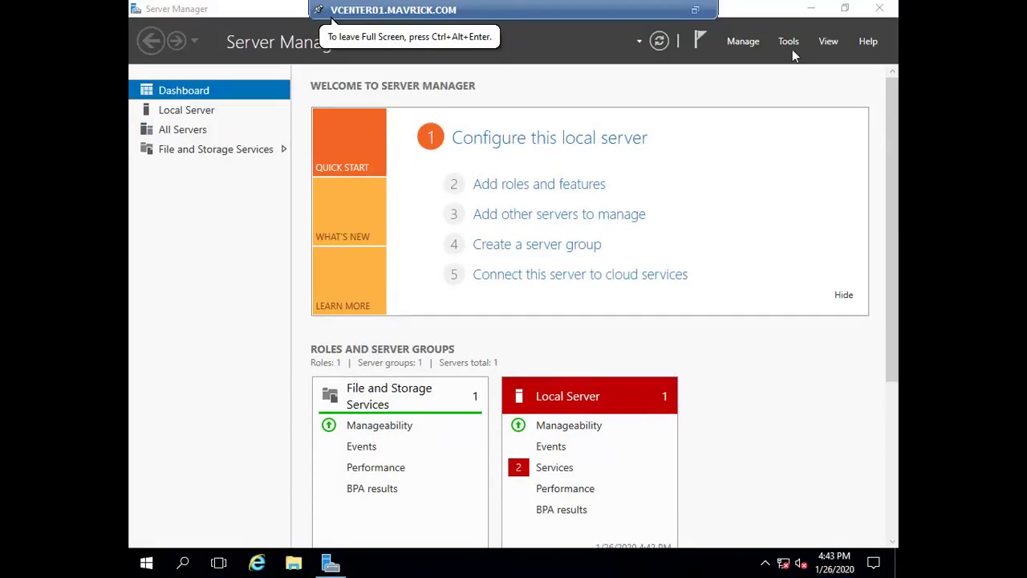
# Close Server Manager and run setup64.exe from the VMware Tools DVD in This PC
pyautogui.click(881, 9)
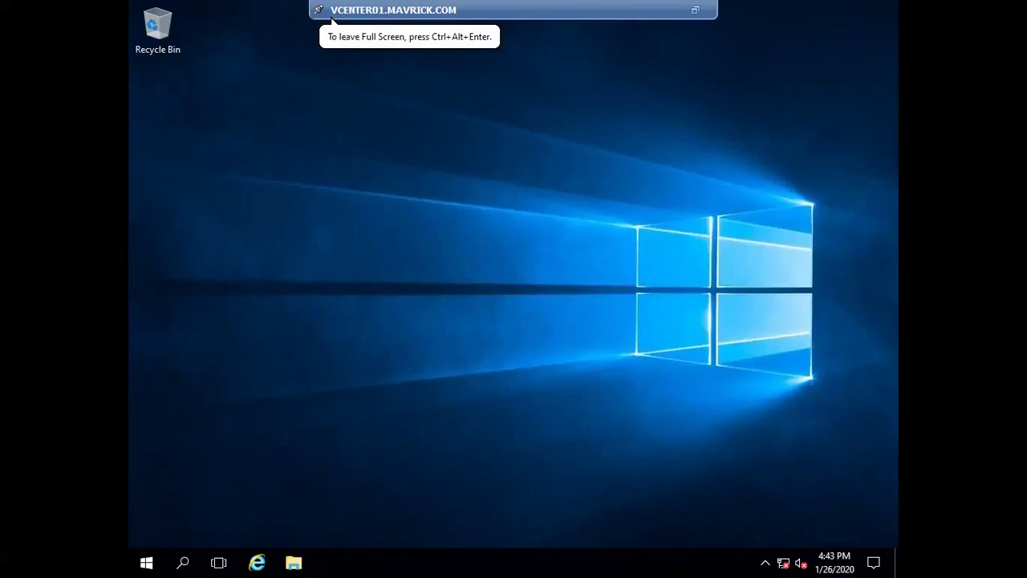
pyautogui.click(292, 564)
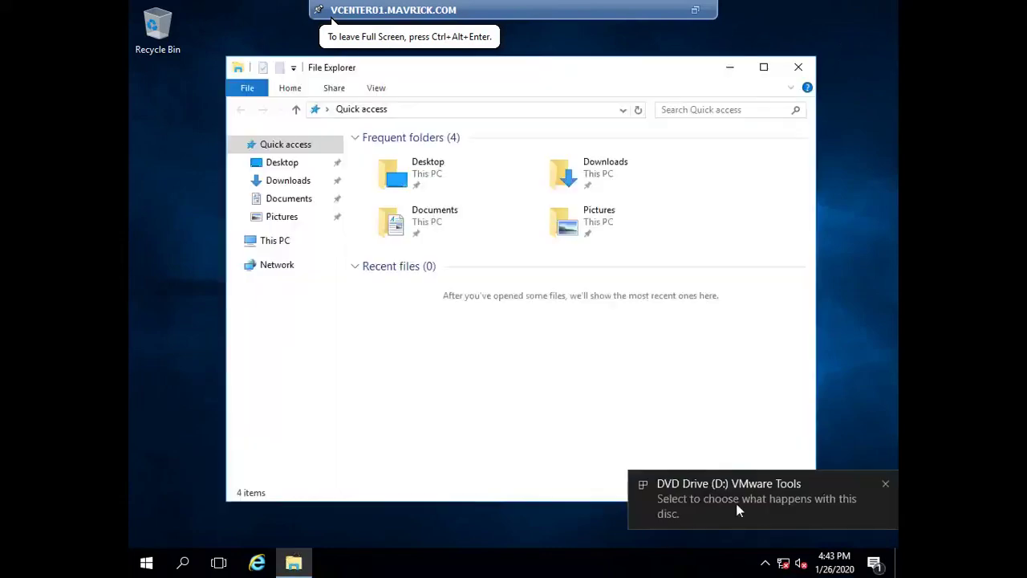
pyautogui.click(270, 241)
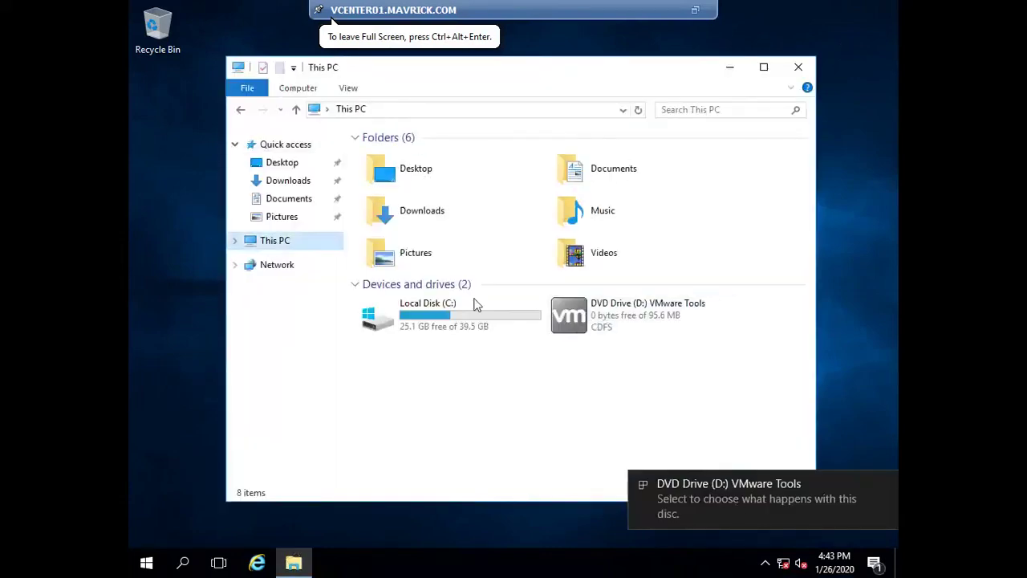
pyautogui.click(798, 489)
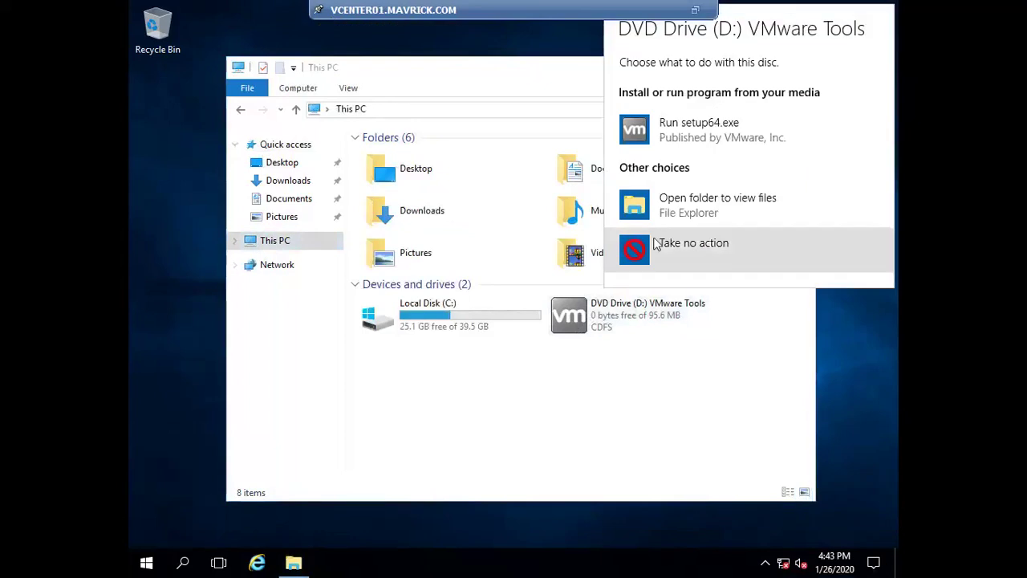
pyautogui.click(711, 130)
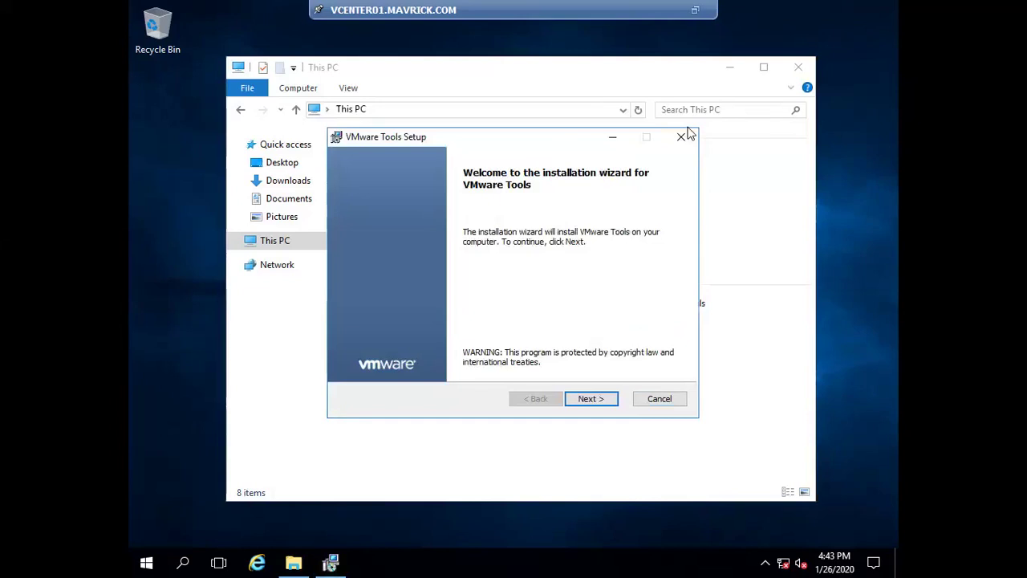
# Install VMware Tools with the Complete setup type, allowing the VMware Sensors driver
pyautogui.click(590, 401)
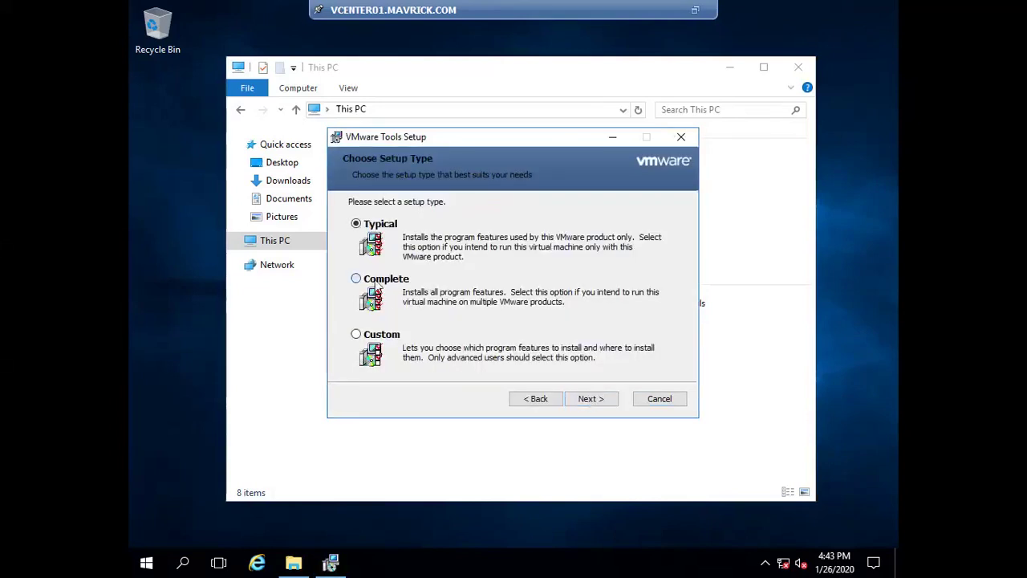
pyautogui.click(380, 282)
pyautogui.click(591, 402)
pyautogui.click(591, 401)
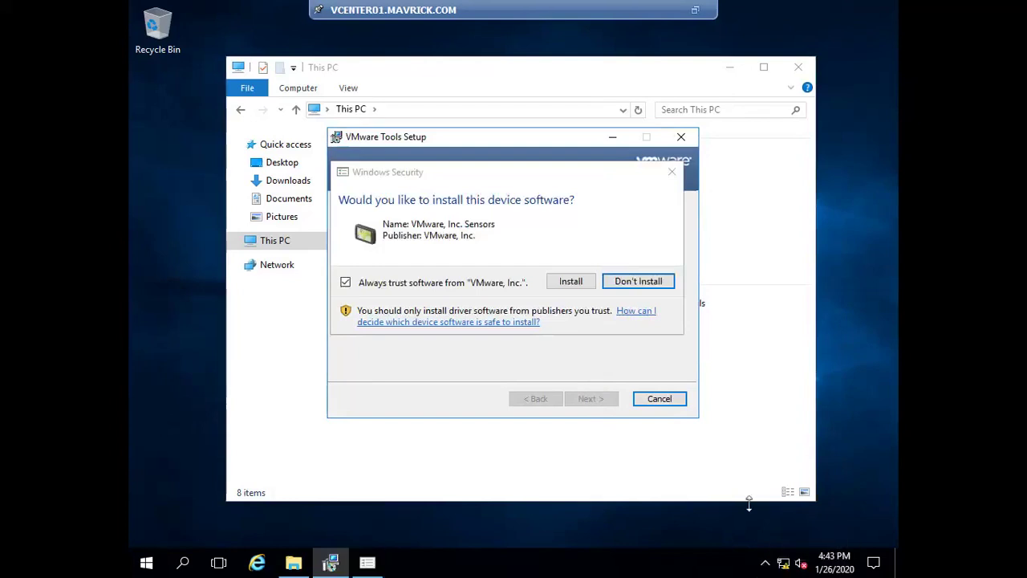
pyautogui.click(571, 282)
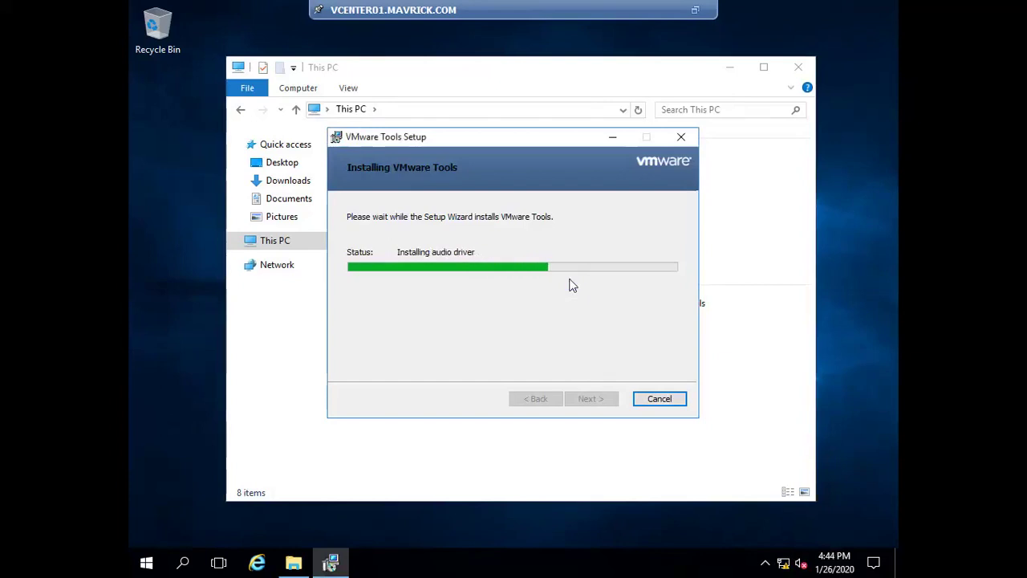
# Open Network Connections with ncpa.cpl, minimize it, and finish the VMware Tools setup wizard
pyautogui.press('super+r')
pyautogui.write('ncpa.')
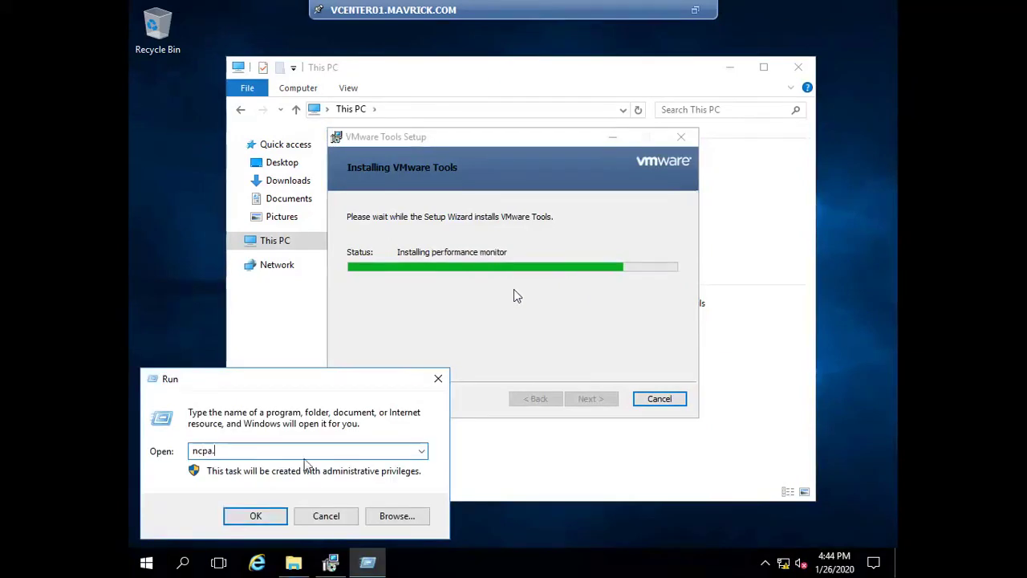
pyautogui.write('cpl')
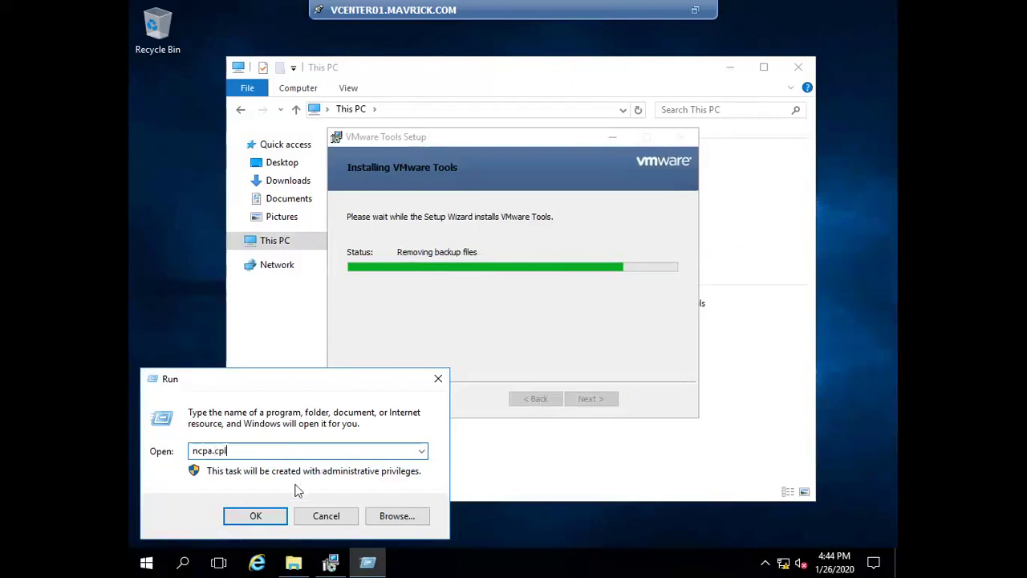
pyautogui.press('Return')
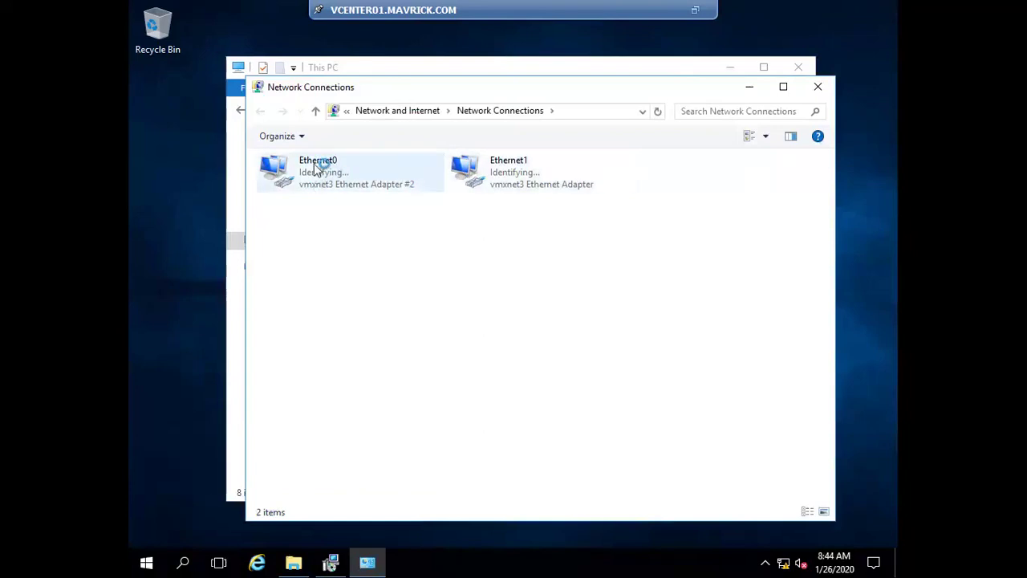
pyautogui.click(750, 88)
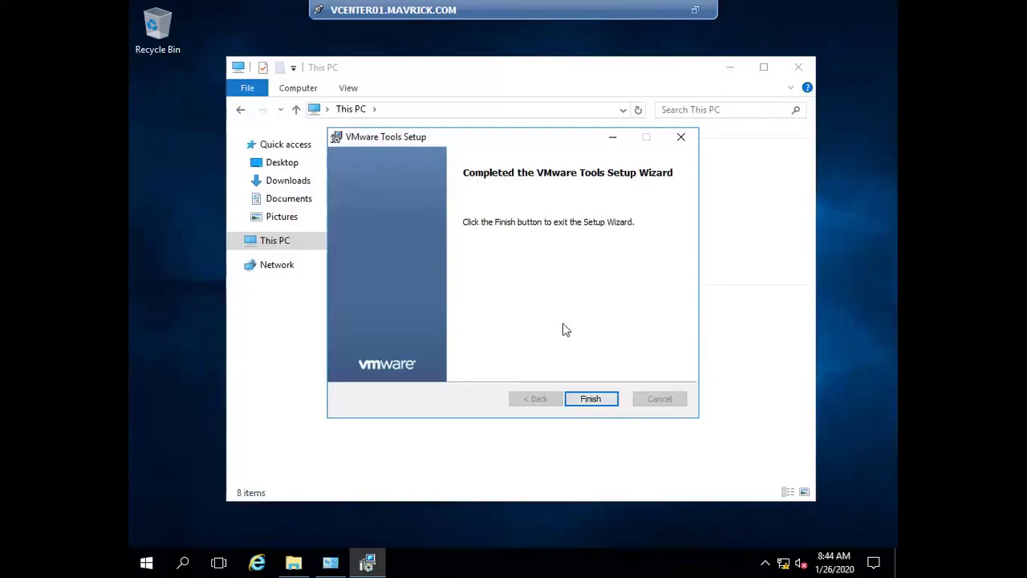
pyautogui.click(584, 401)
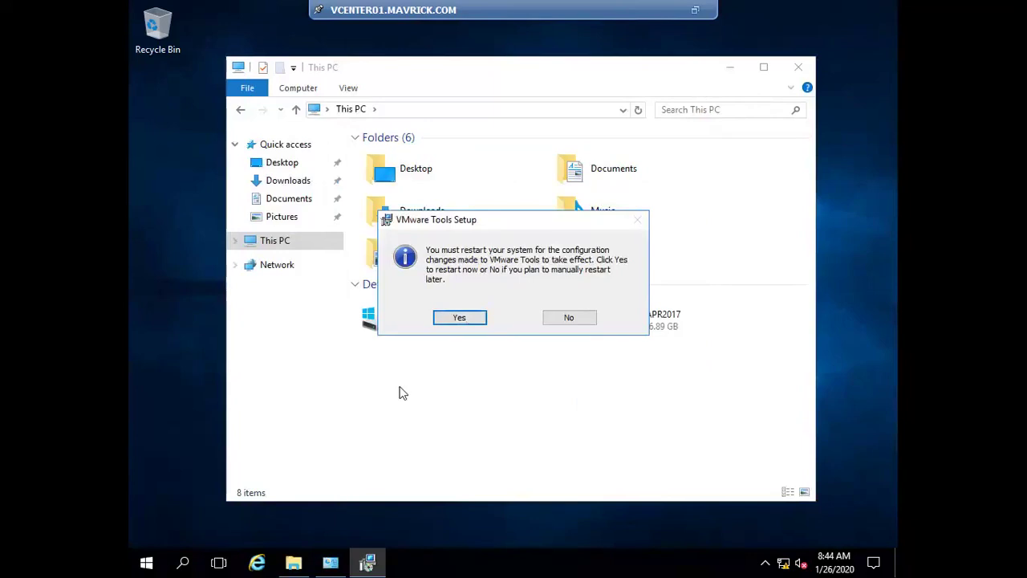
# Change the computer name to vcenter01 via This PC Properties and acknowledge the restart notice
pyautogui.rightClick(138, 560)
pyautogui.click(405, 404)
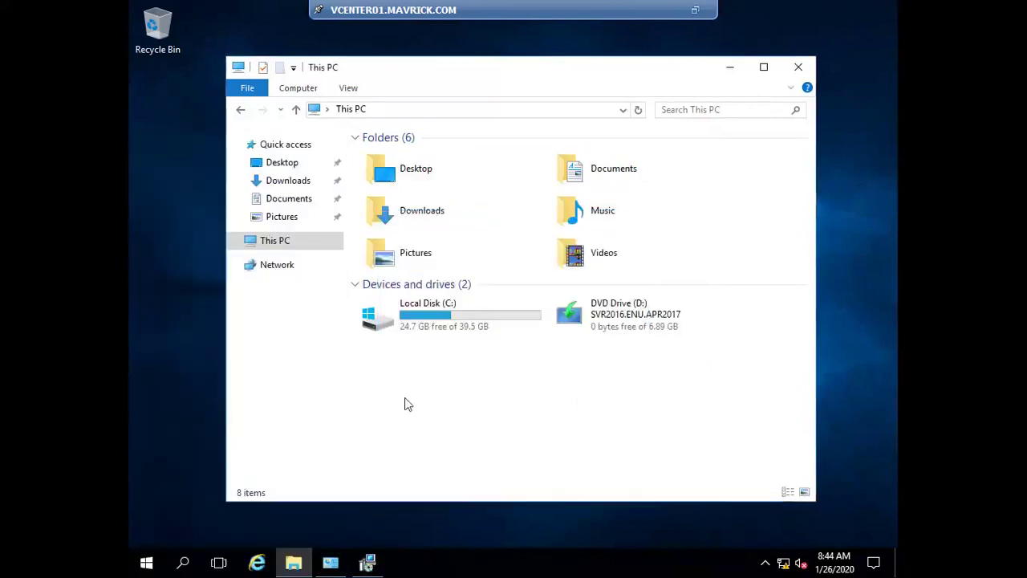
pyautogui.rightClick(278, 242)
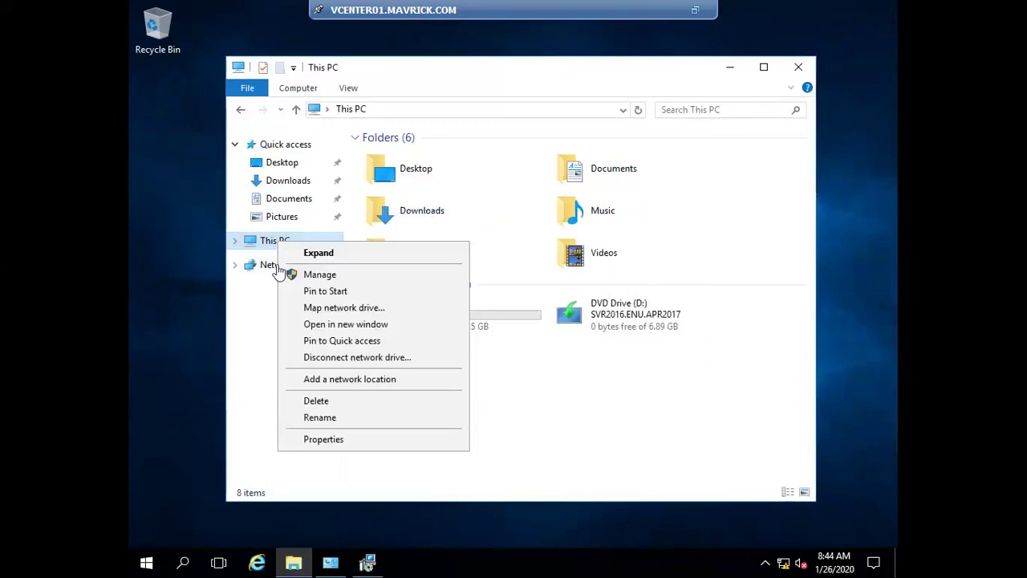
pyautogui.click(325, 439)
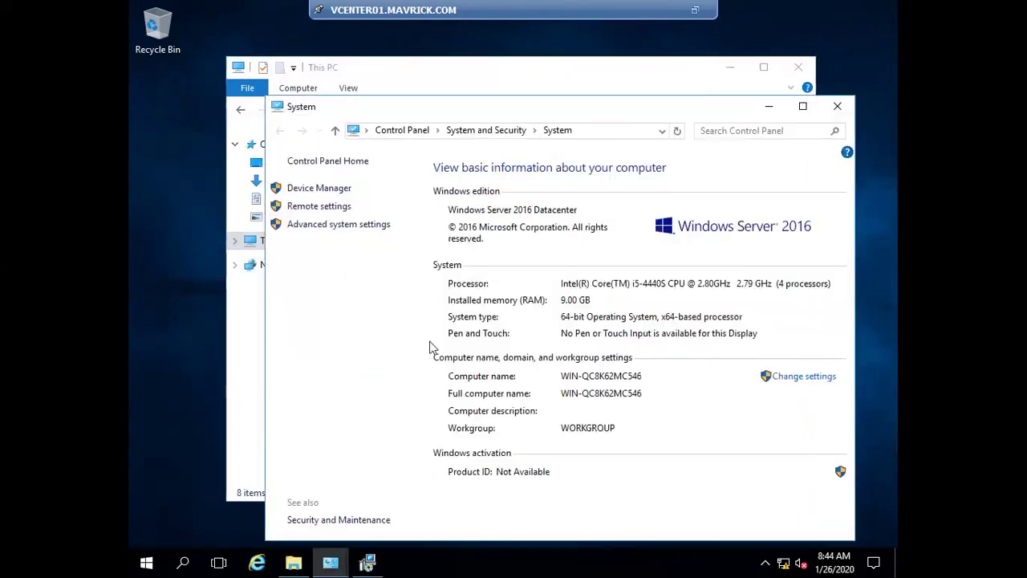
pyautogui.click(802, 376)
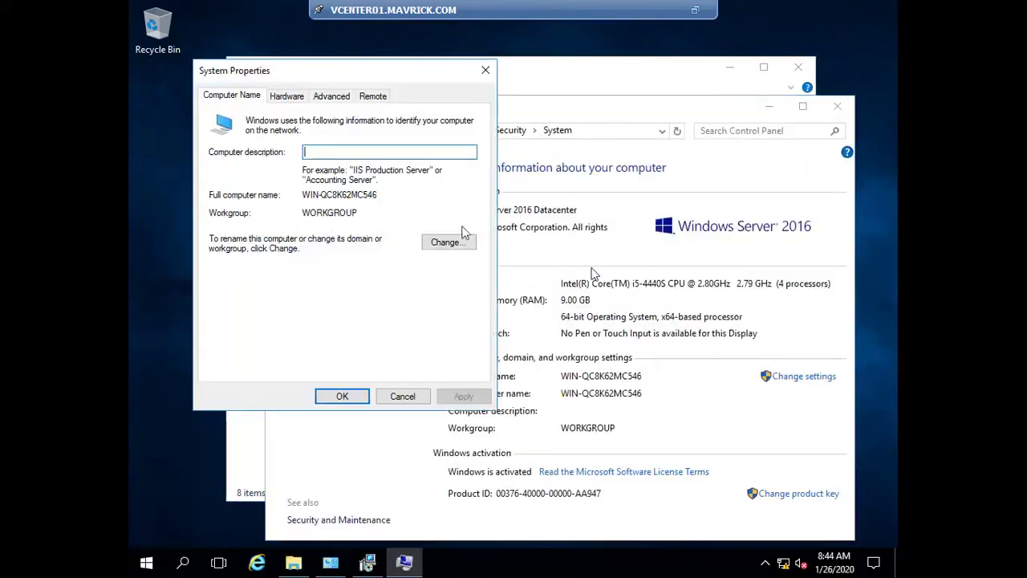
pyautogui.click(439, 243)
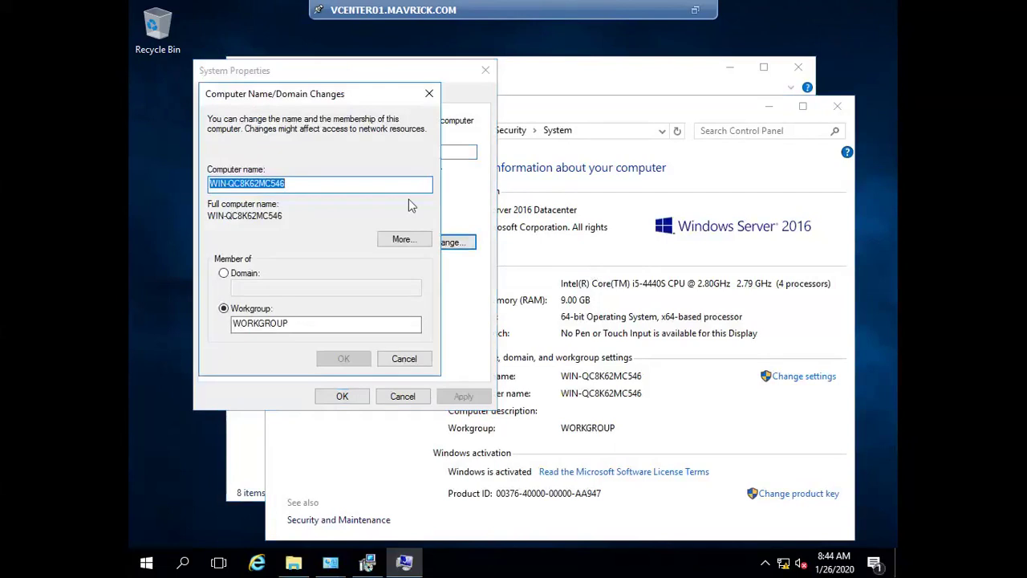
pyautogui.write('vcenter0')
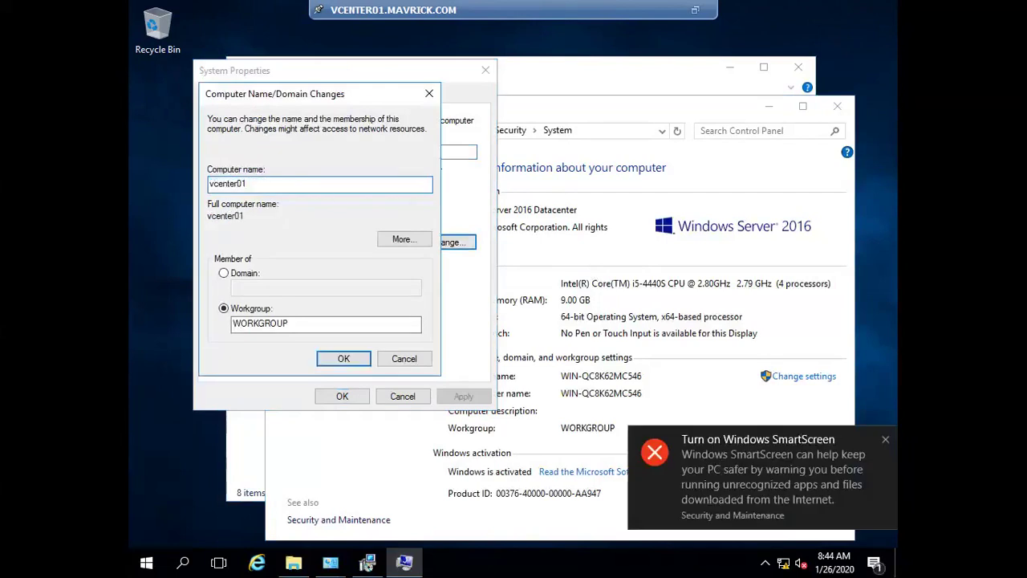
pyautogui.write('1')
pyautogui.click(343, 357)
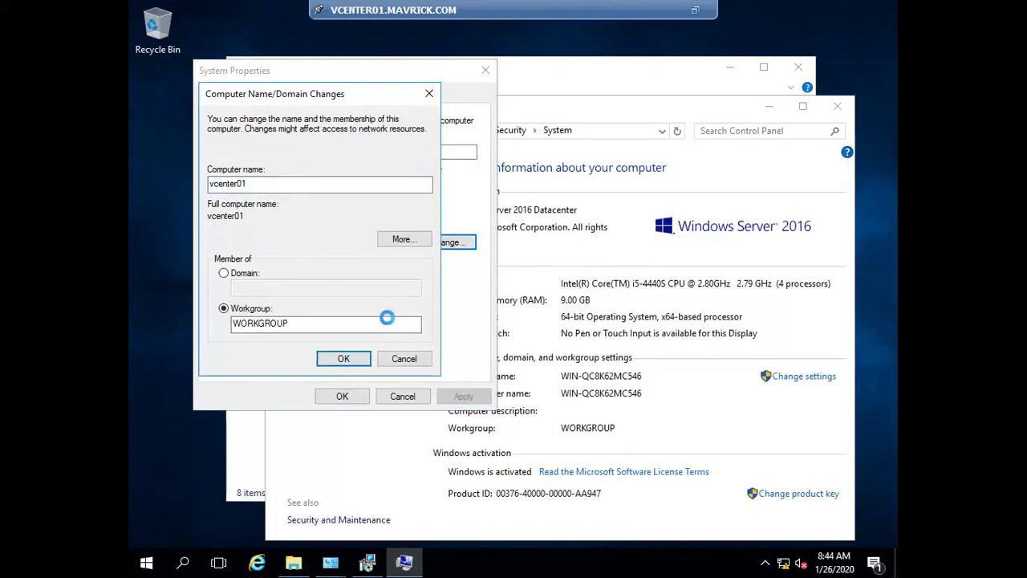
pyautogui.click(601, 302)
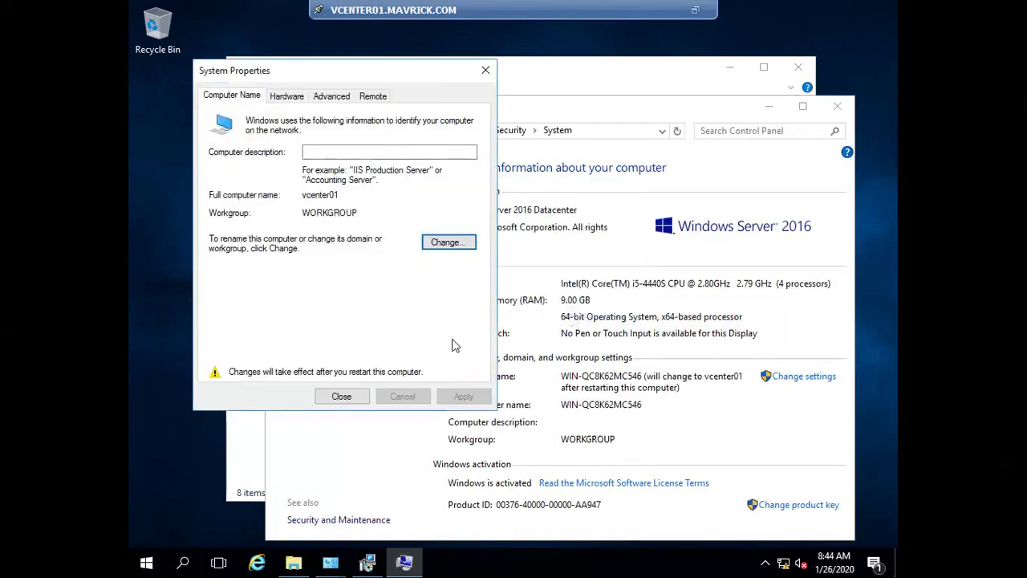
# Allow remote connections on the Remote tab, accept the firewall notice, and apply
pyautogui.click(376, 96)
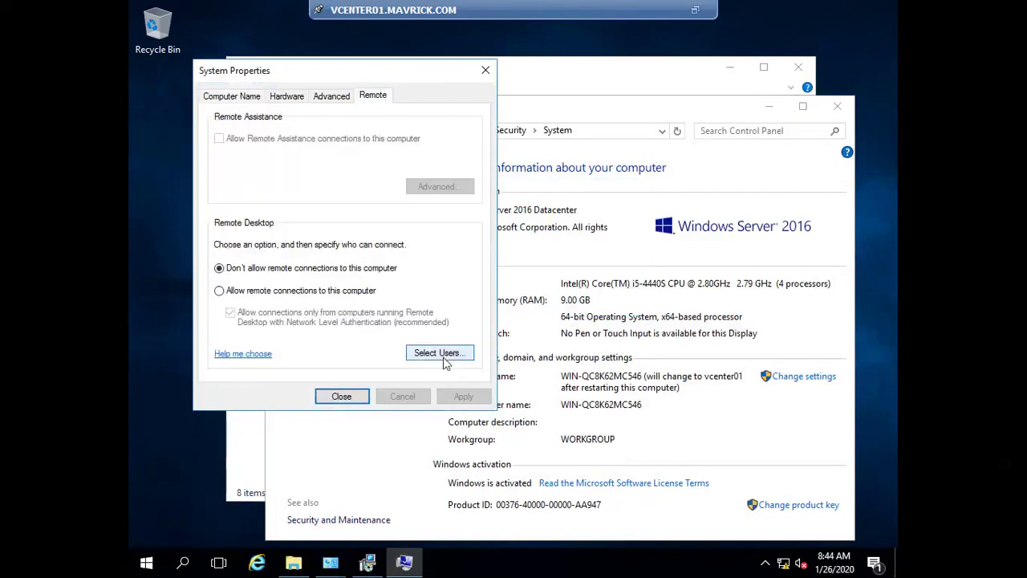
pyautogui.click(312, 294)
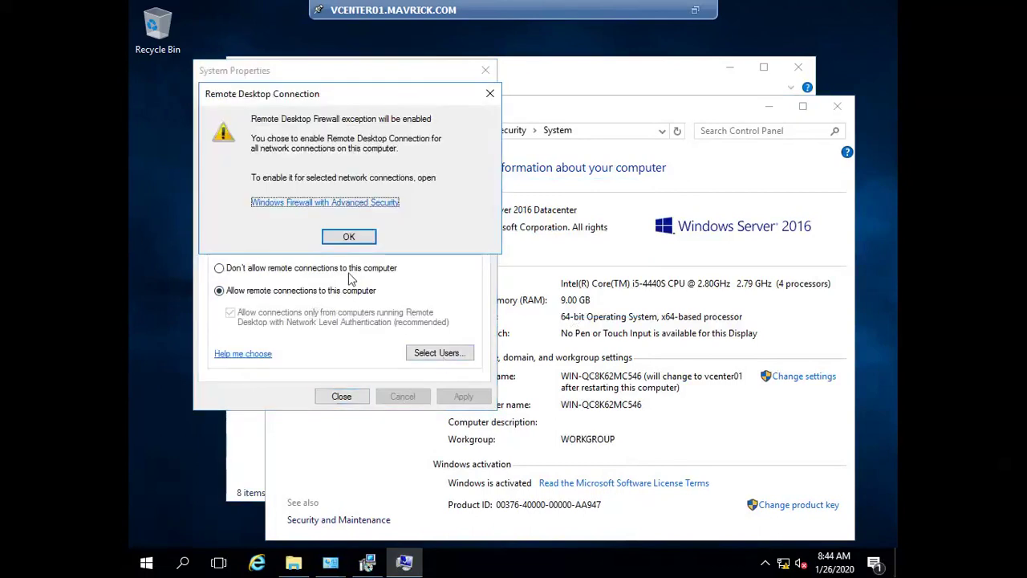
pyautogui.click(349, 239)
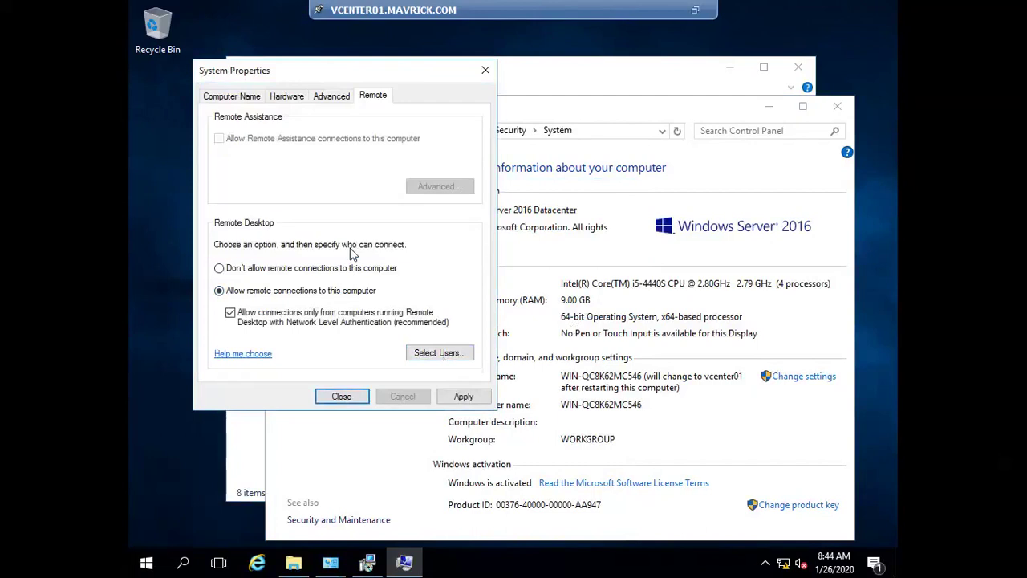
pyautogui.click(463, 396)
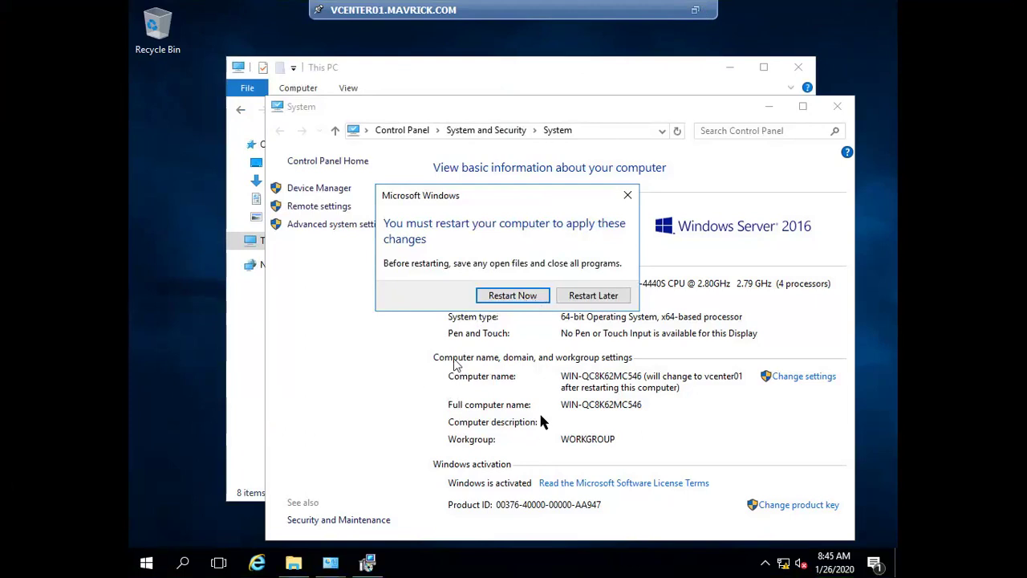
pyautogui.hotkey('alt', 'Tab')
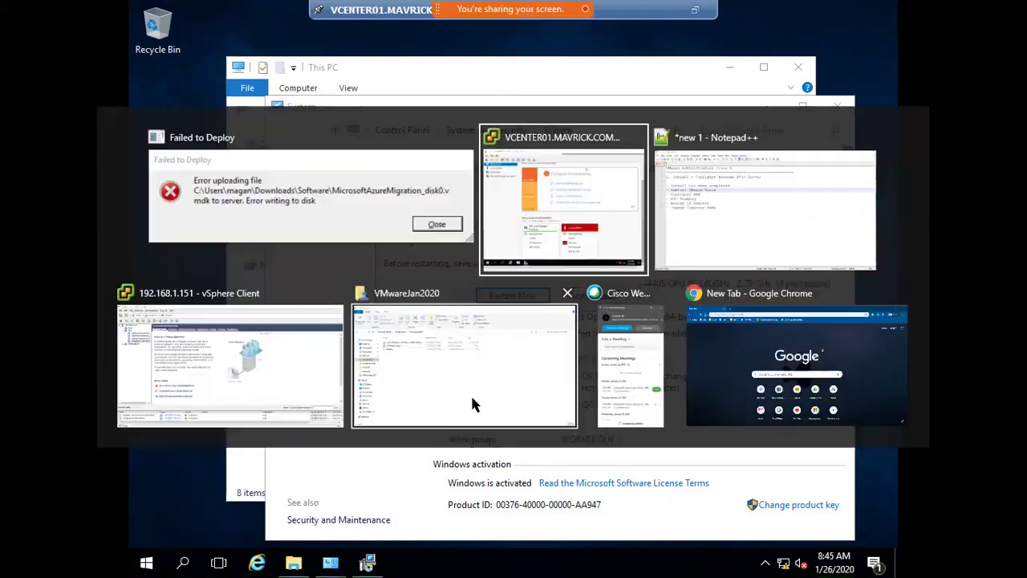
pyautogui.press('Tab')
pyautogui.press('Tab')
pyautogui.press('Tab')
pyautogui.press('Tab')
pyautogui.press('Tab')
pyautogui.press('Tab')
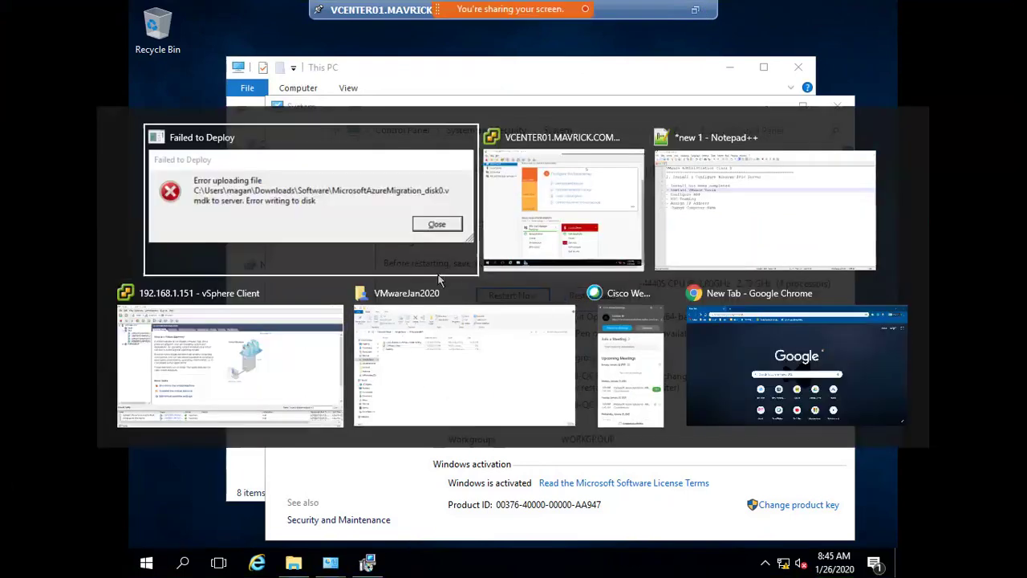
pyautogui.press('Escape')
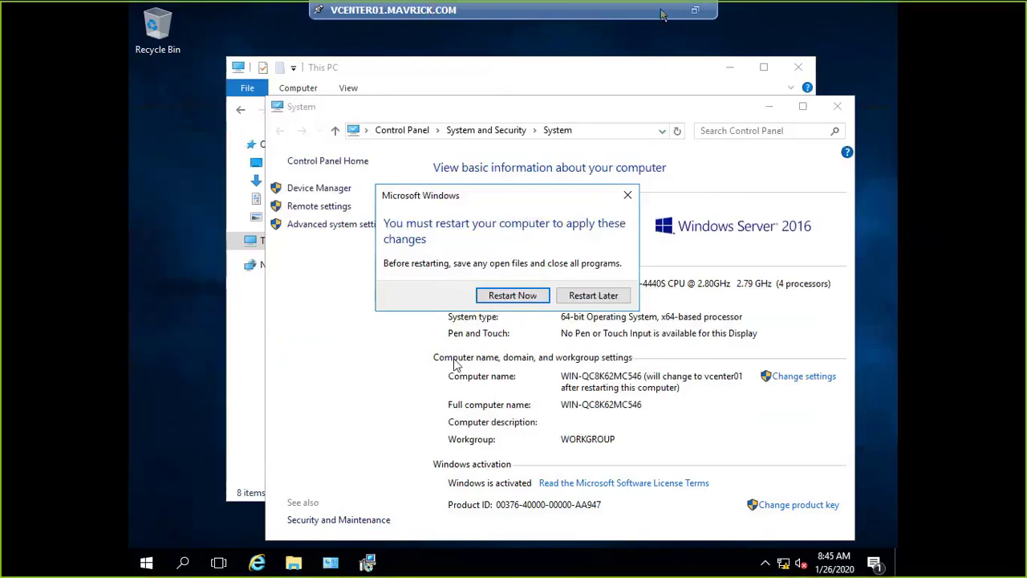
pyautogui.hotkey('alt', 'Tab')
pyautogui.press('Tab')
pyautogui.press('Tab')
pyautogui.press('Tab')
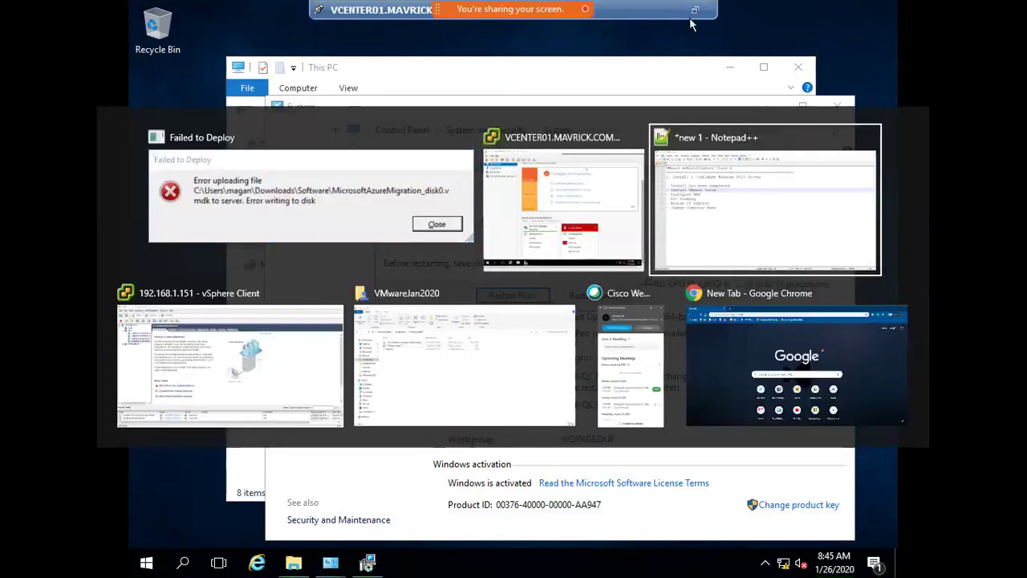
pyautogui.press('Tab')
pyautogui.press('Escape')
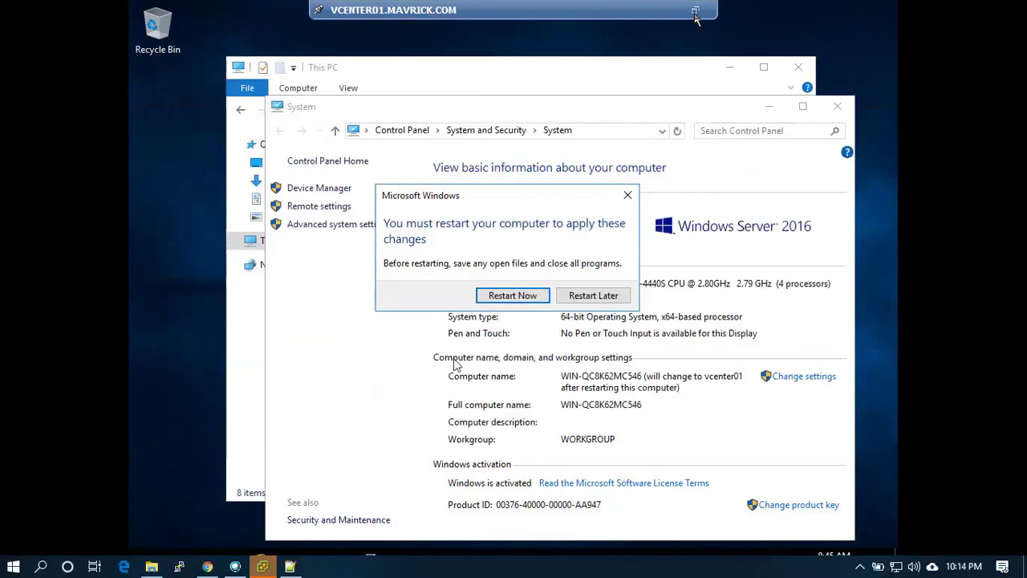
pyautogui.hotkey('alt', 'Tab')
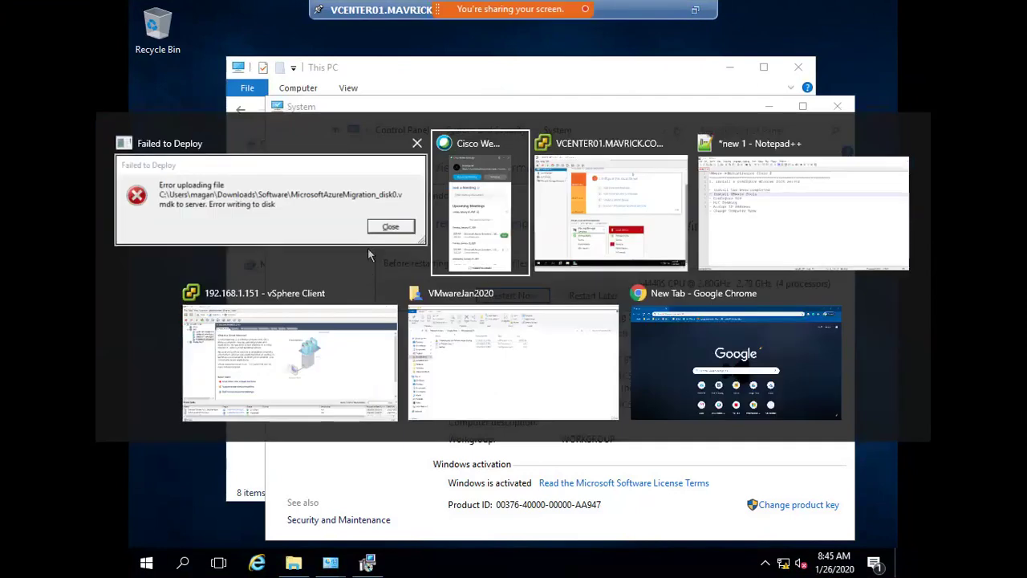
pyautogui.press('Escape')
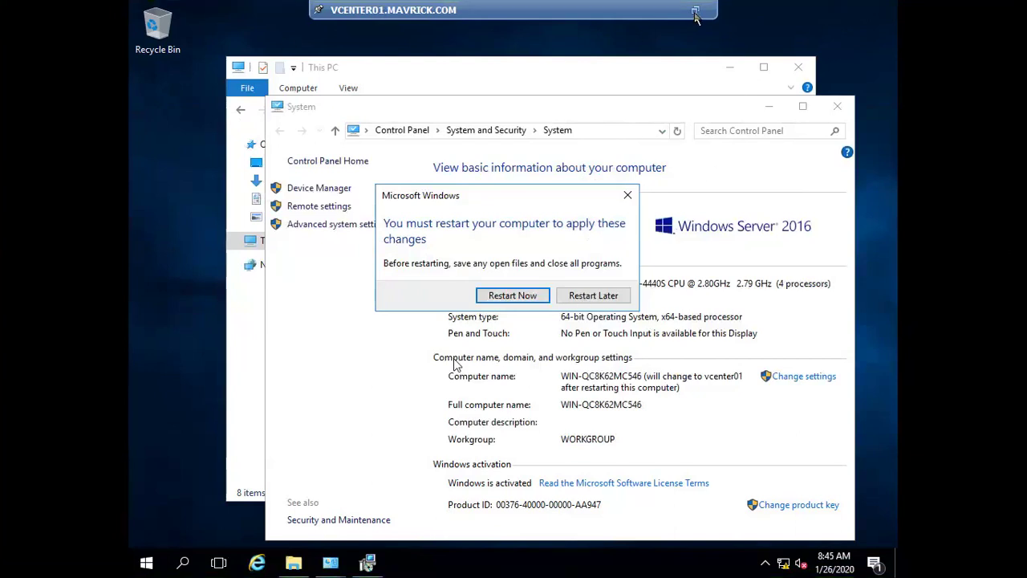
pyautogui.hotkey('alt', 'Tab')
pyautogui.hotkey('alt', 'Tab')
pyautogui.hotkey('alt', 'Tab')
pyautogui.hotkey('alt', 'Tab')
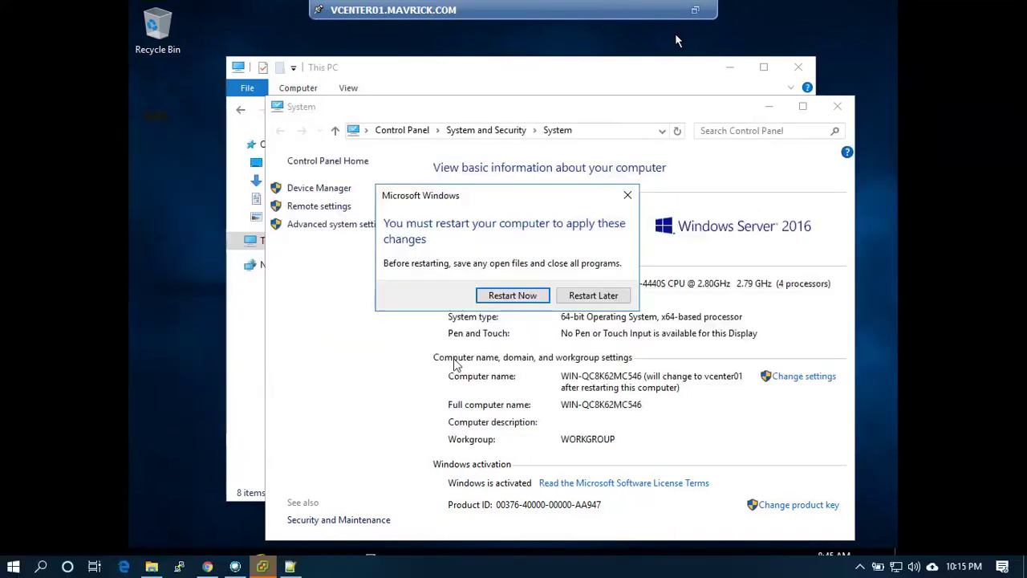
pyautogui.click(265, 490)
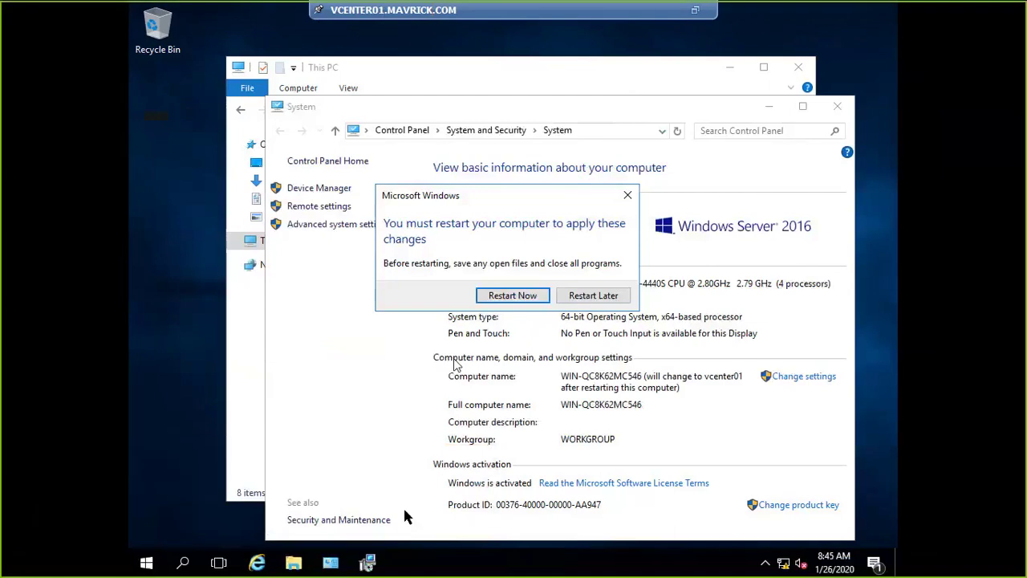
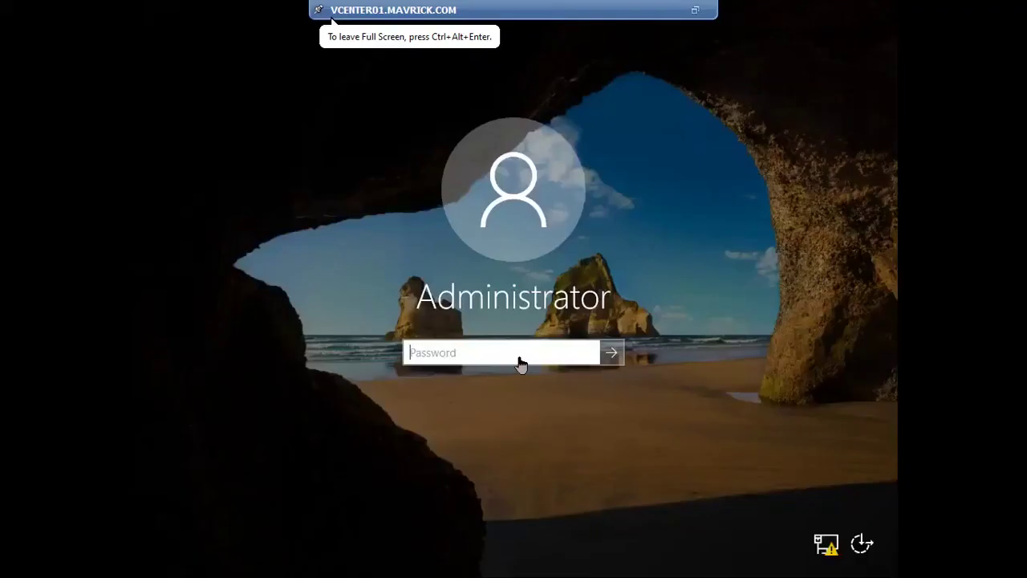
# Bring the VCENTER01 console in vSphere Client forward and dismiss the remote console warning
pyautogui.hotkey('alt', 'Tab')
pyautogui.hotkey('alt', 'Tab')
pyautogui.press('Tab')
pyautogui.press('Tab')
pyautogui.press('Tab')
pyautogui.press('Tab')
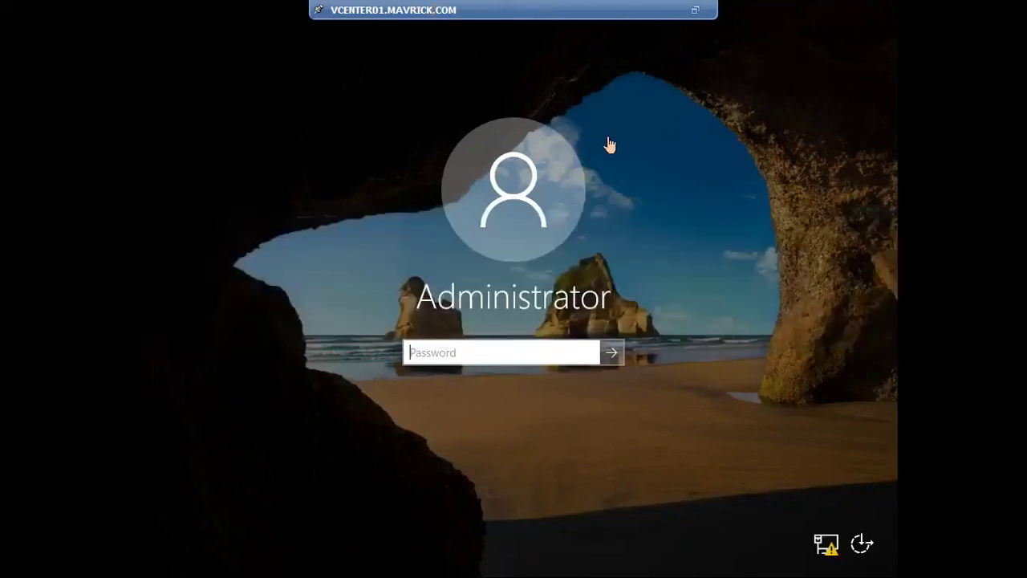
pyautogui.click(694, 12)
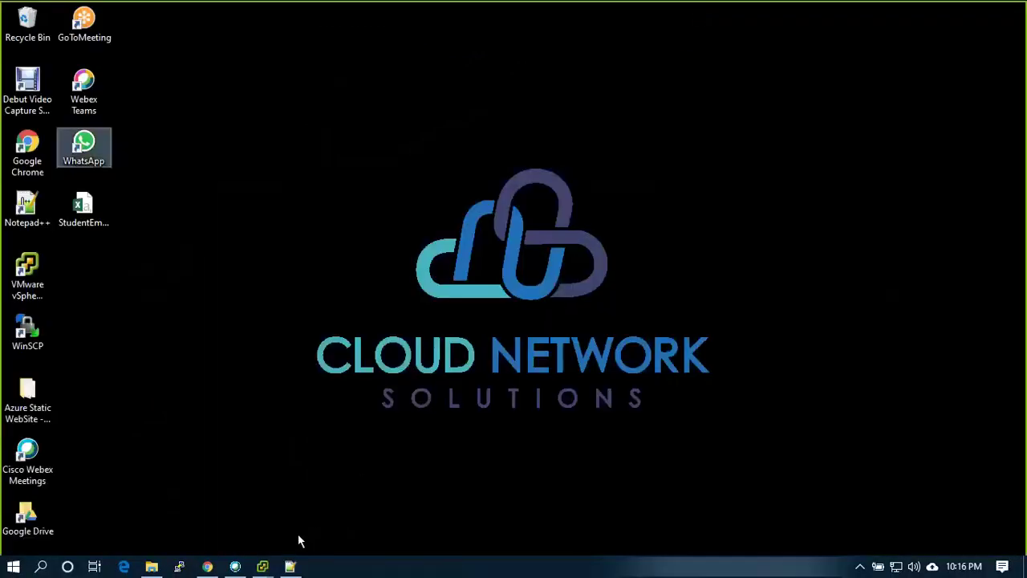
pyautogui.moveTo(262, 566)
pyautogui.click(345, 529)
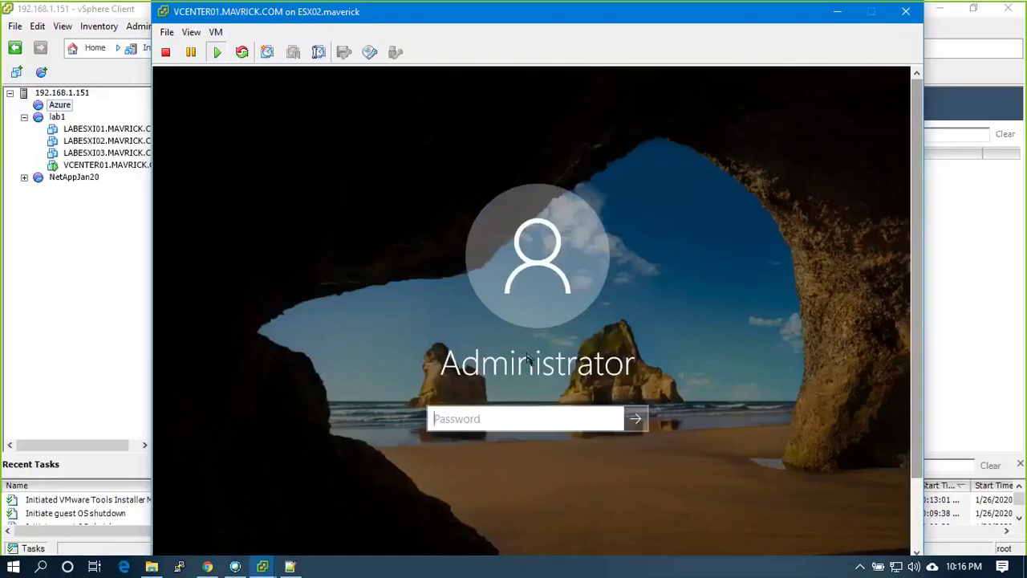
pyautogui.hotkey('alt', 'Tab')
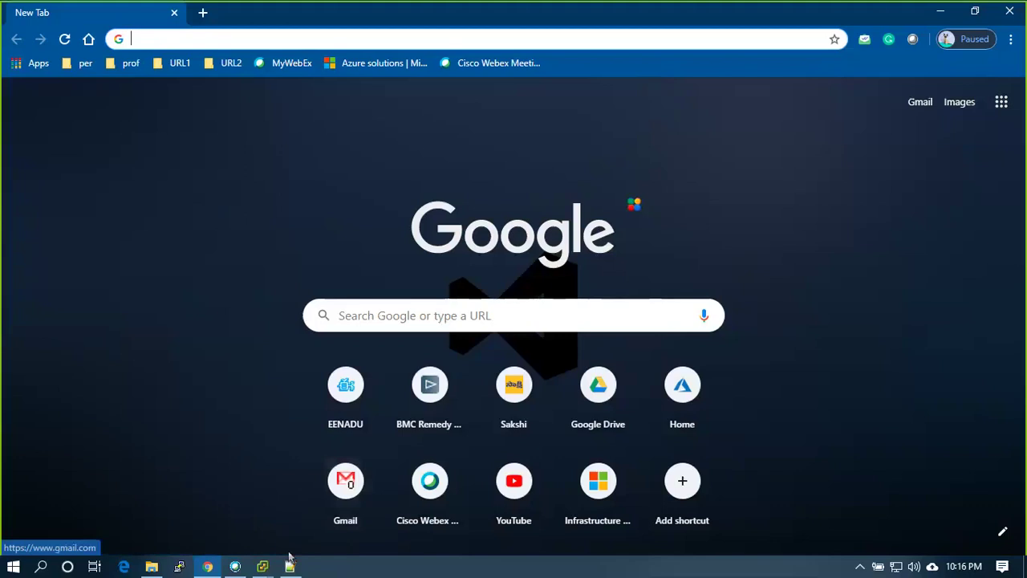
pyautogui.moveTo(264, 566)
pyautogui.click(233, 504)
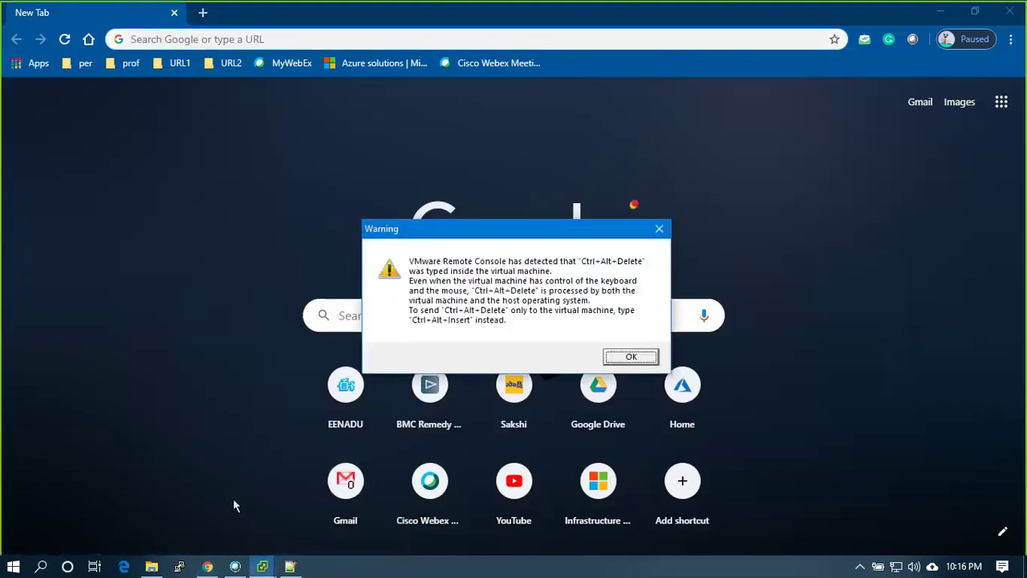
pyautogui.click(624, 355)
pyautogui.hotkey('alt', 'Tab')
pyautogui.hotkey('alt', 'Tab')
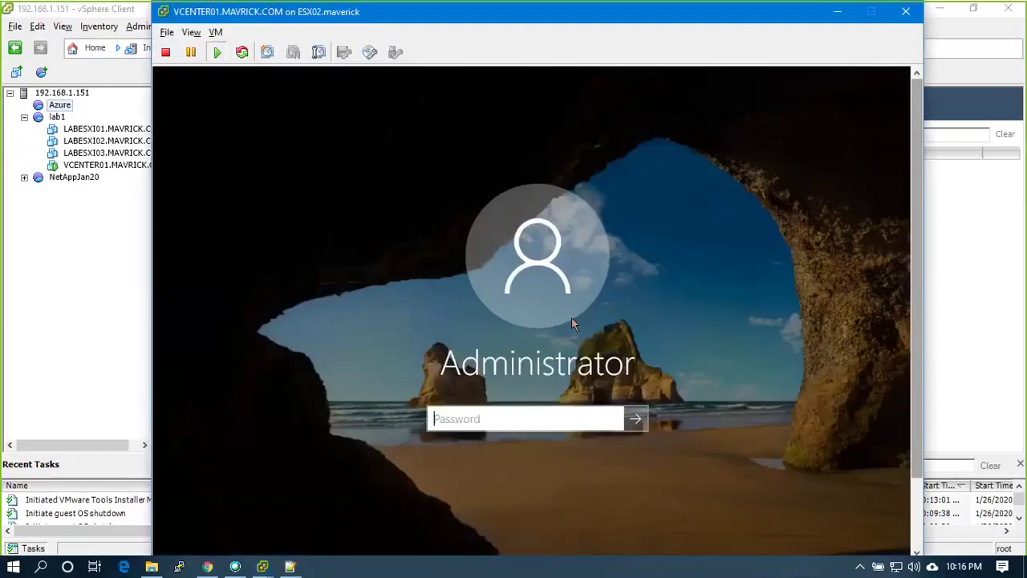
# Show the VCENTER01 console full screen and sign in as Administrator with the account password
pyautogui.click(190, 32)
pyautogui.click(213, 103)
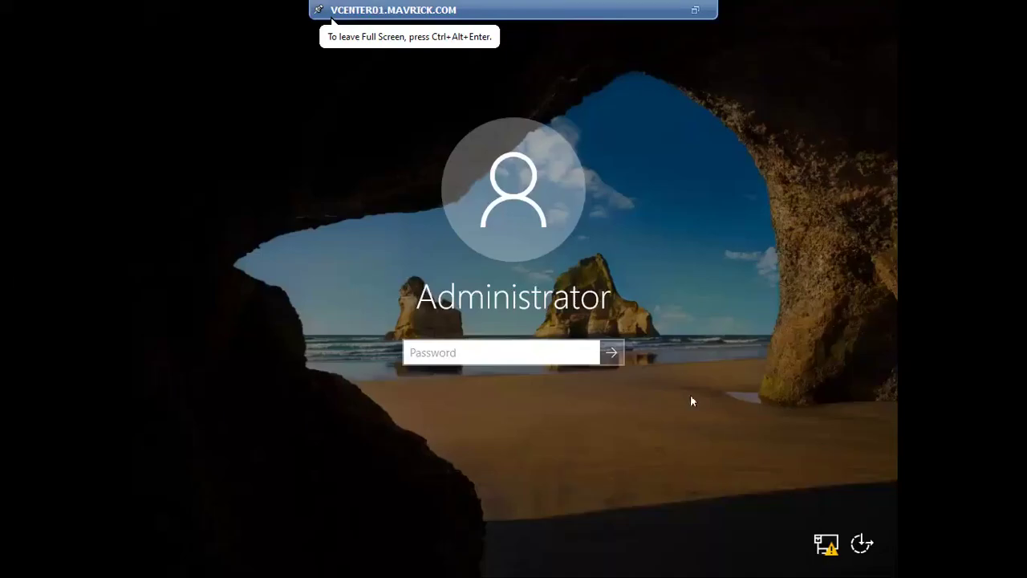
pyautogui.press('Return')
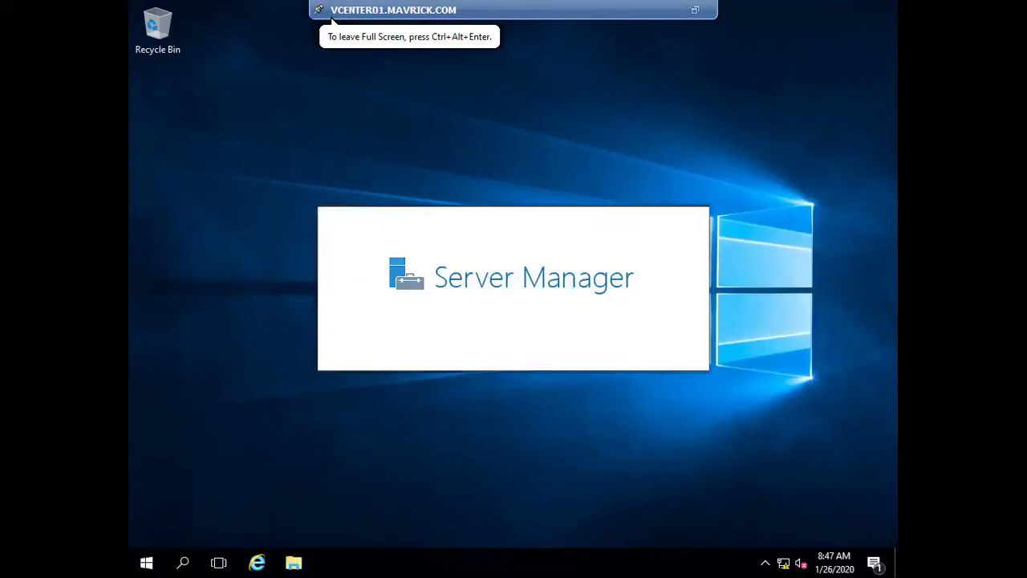
# Run ncpa.cpl to open Network Connections, leave full screen, and open the host Start menu
pyautogui.press('super+r')
pyautogui.press('Return')
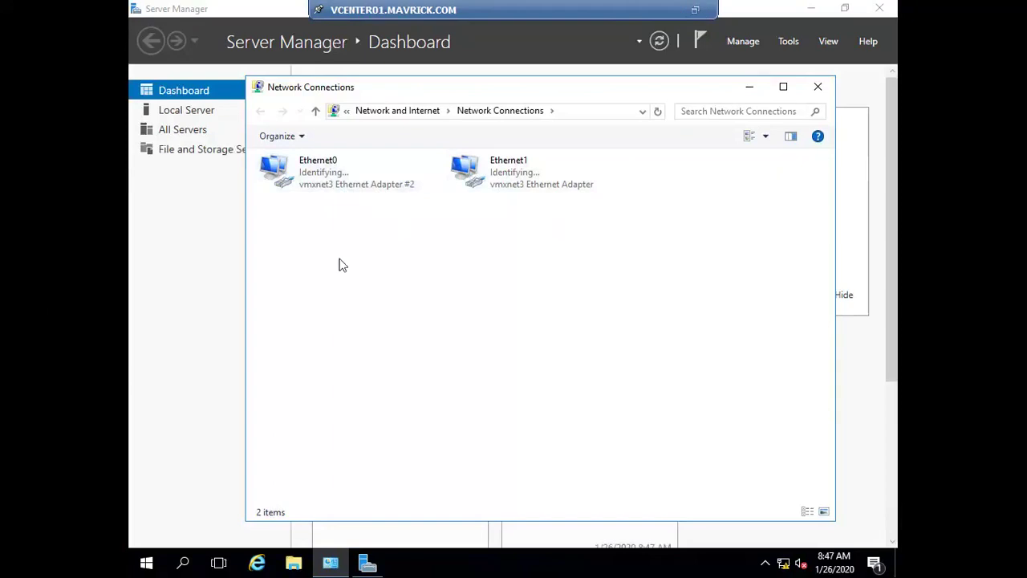
pyautogui.click(695, 10)
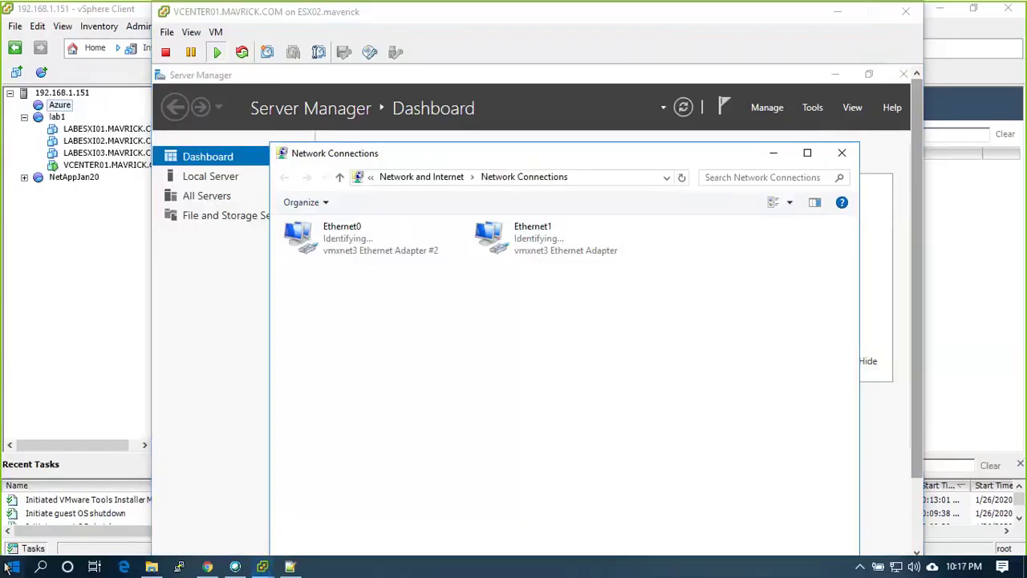
pyautogui.press('super')
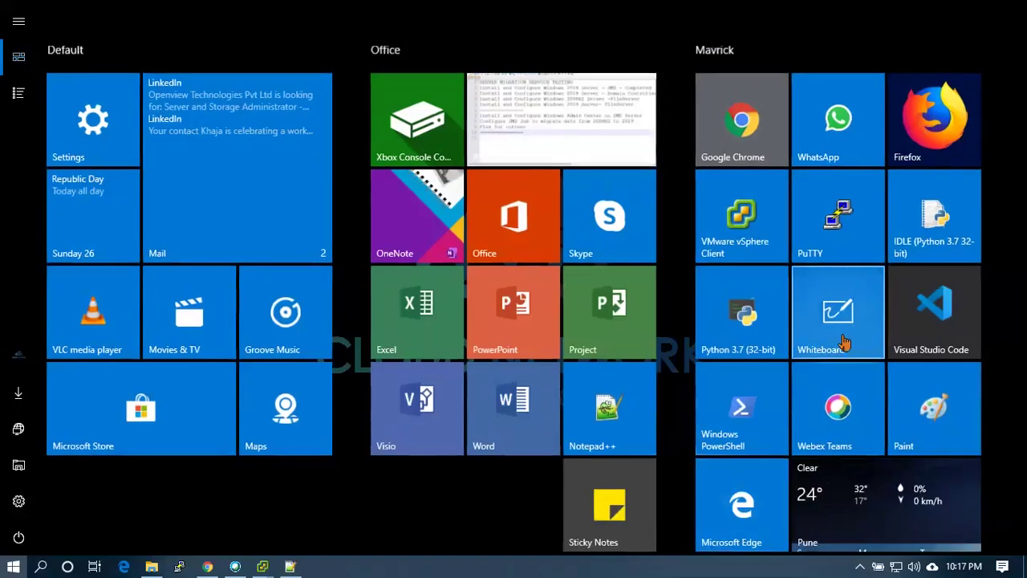
# Launch Microsoft Whiteboard and clear the existing canvas
pyautogui.click(839, 343)
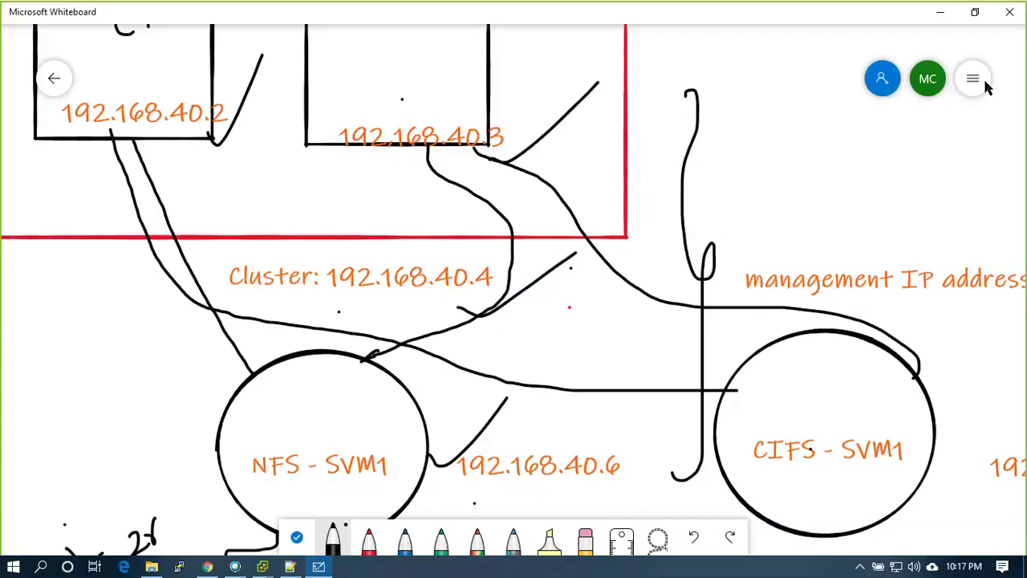
pyautogui.click(978, 78)
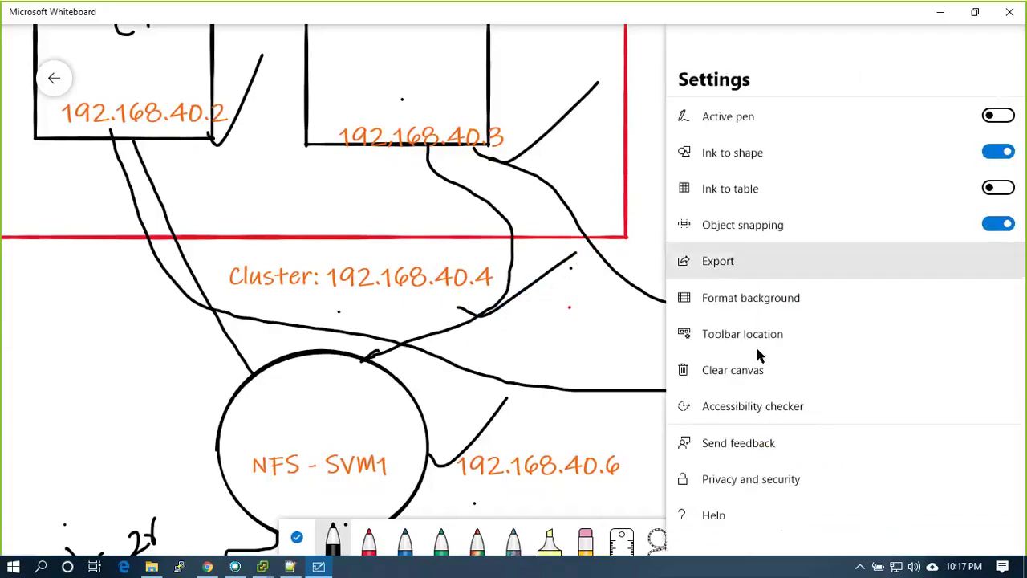
pyautogui.click(754, 371)
# Draw the server square with two links leading to small boxes and a connection point
pyautogui.moveTo(302, 119)
pyautogui.mouseDown()
pyautogui.moveTo(301, 311)
pyautogui.moveTo(450, 152)
pyautogui.mouseUp()
pyautogui.moveTo(335, 128); pyautogui.dragTo(301, 120)
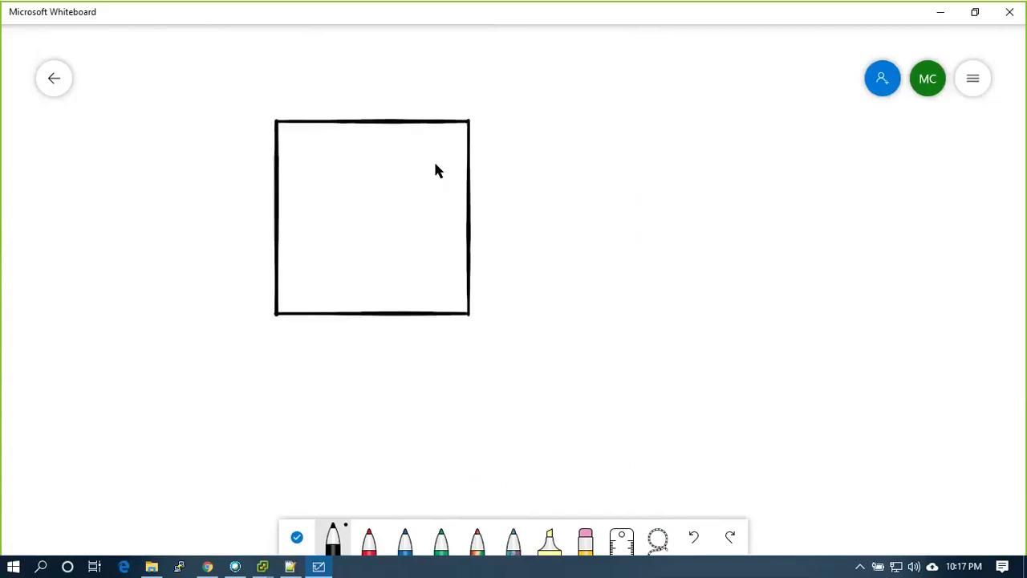
pyautogui.moveTo(666, 123); pyautogui.dragTo(463, 150)
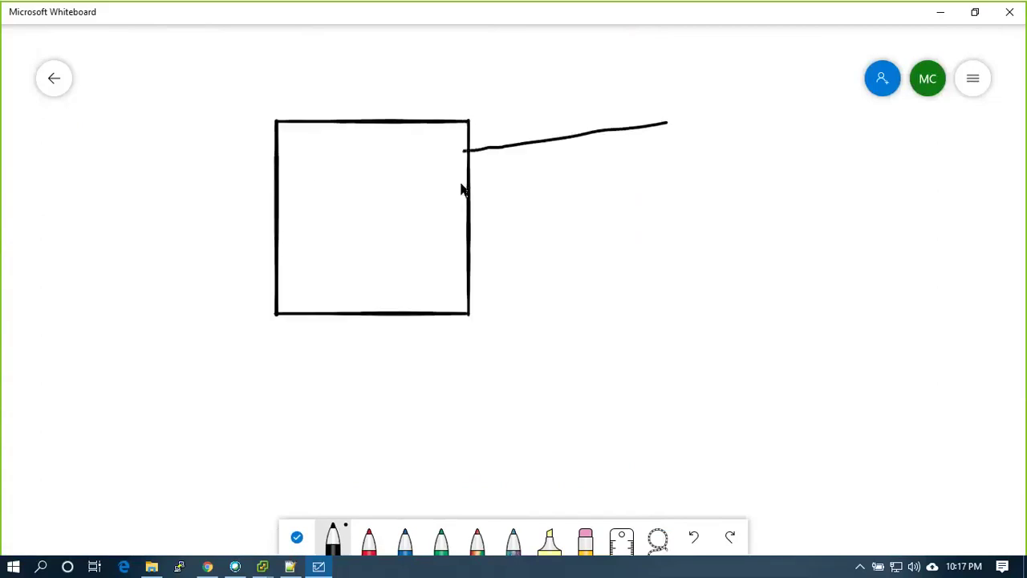
pyautogui.moveTo(469, 185); pyautogui.dragTo(694, 199)
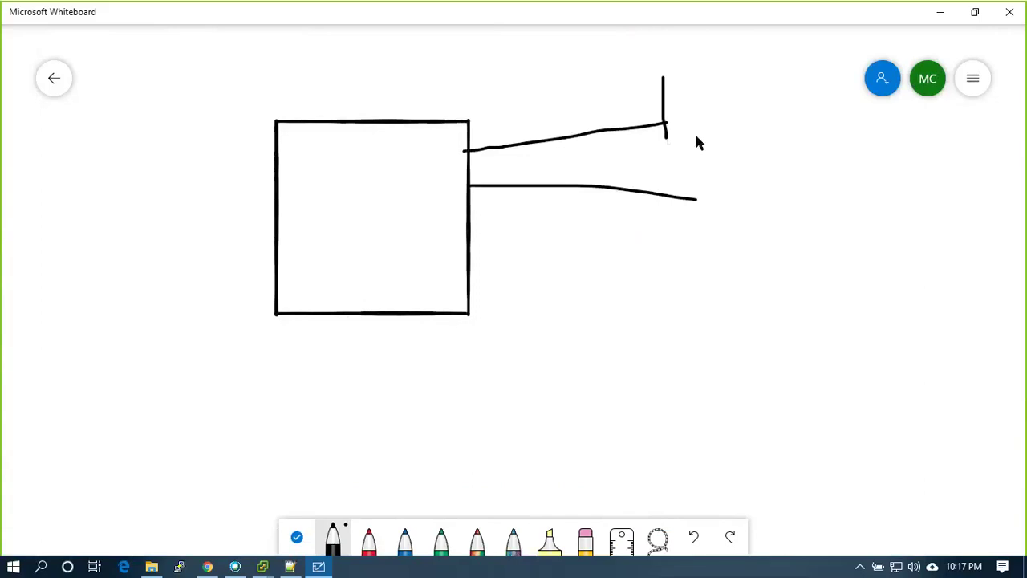
pyautogui.moveTo(688, 74); pyautogui.dragTo(664, 72)
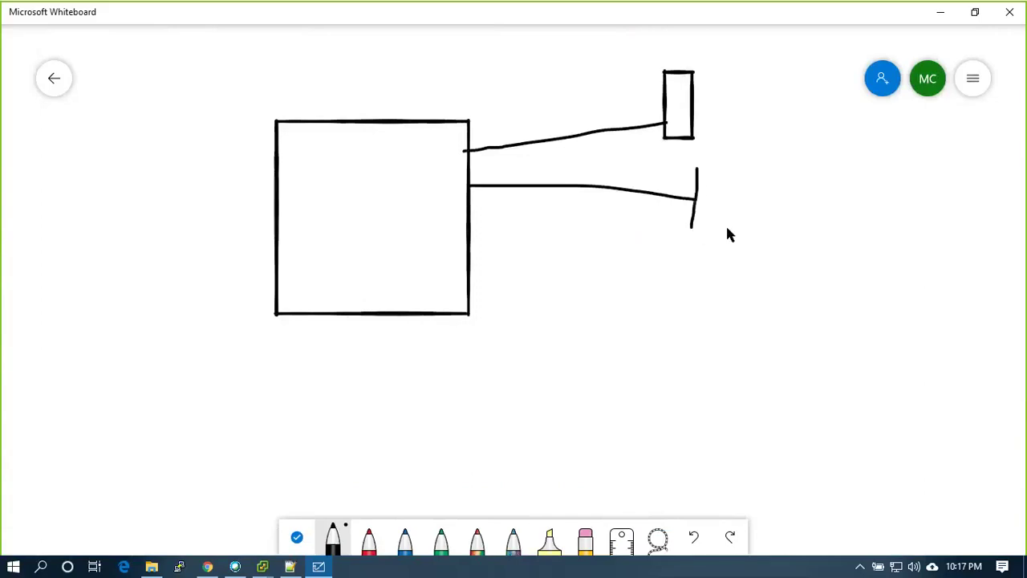
pyautogui.moveTo(728, 184); pyautogui.dragTo(695, 170)
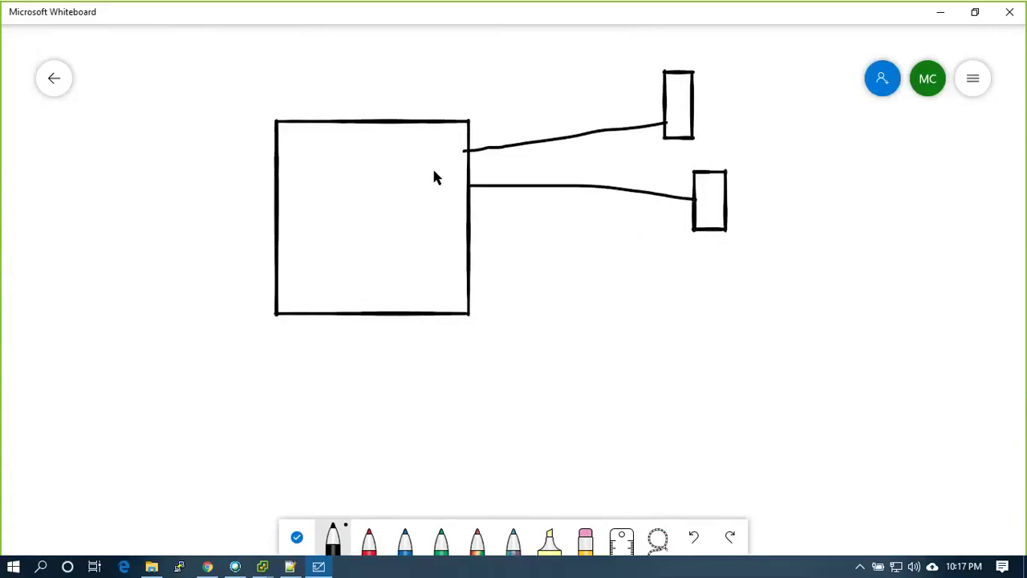
pyautogui.moveTo(434, 159)
pyautogui.mouseDown()
pyautogui.moveTo(431, 178)
pyautogui.moveTo(468, 152)
pyautogui.moveTo(452, 179)
pyautogui.moveTo(435, 166)
pyautogui.moveTo(423, 78)
pyautogui.mouseUp()
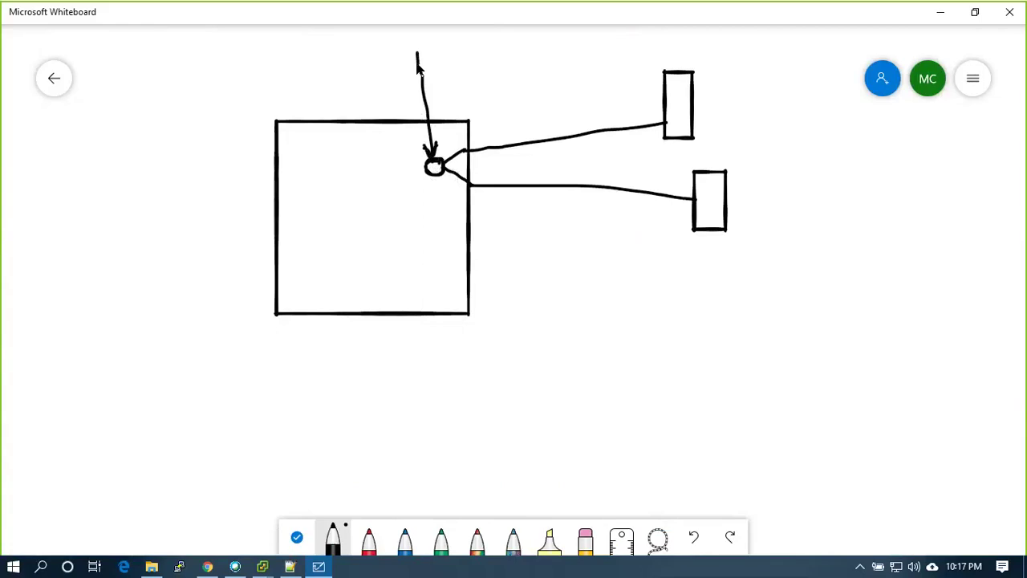
# Label the arrow IP, thicken both links, cross out the upper link, and write HA
pyautogui.moveTo(416, 51)
pyautogui.mouseDown()
pyautogui.moveTo(417, 67)
pyautogui.moveTo(437, 54)
pyautogui.moveTo(427, 67)
pyautogui.mouseUp()
pyautogui.moveTo(459, 154); pyautogui.dragTo(528, 145)
pyautogui.moveTo(484, 191); pyautogui.dragTo(598, 187)
pyautogui.moveTo(504, 126)
pyautogui.mouseDown()
pyautogui.moveTo(544, 150)
pyautogui.moveTo(503, 167)
pyautogui.mouseUp()
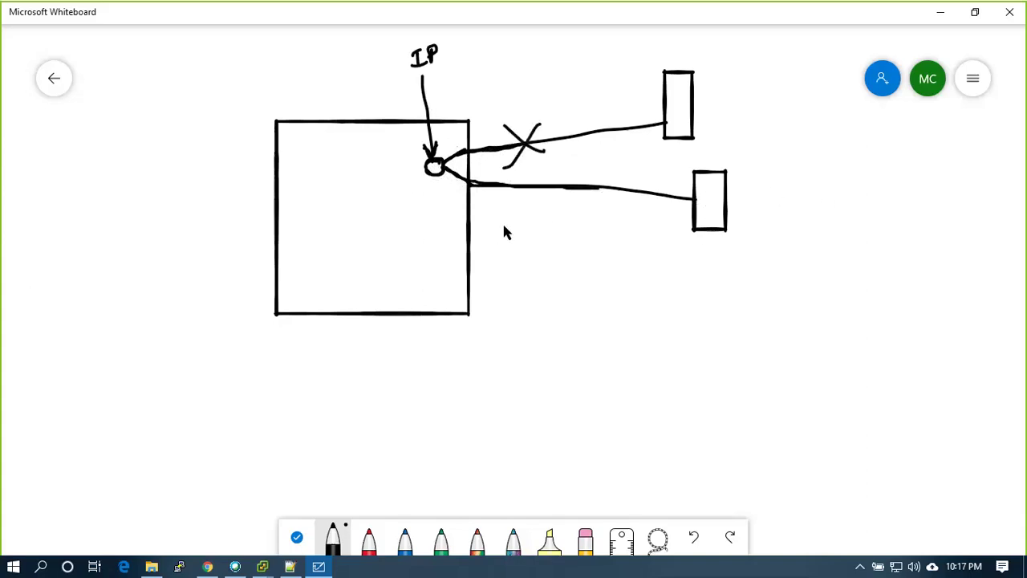
pyautogui.moveTo(509, 211); pyautogui.dragTo(509, 230)
pyautogui.moveTo(520, 210)
pyautogui.mouseDown()
pyautogui.moveTo(519, 229)
pyautogui.moveTo(539, 223)
pyautogui.mouseUp()
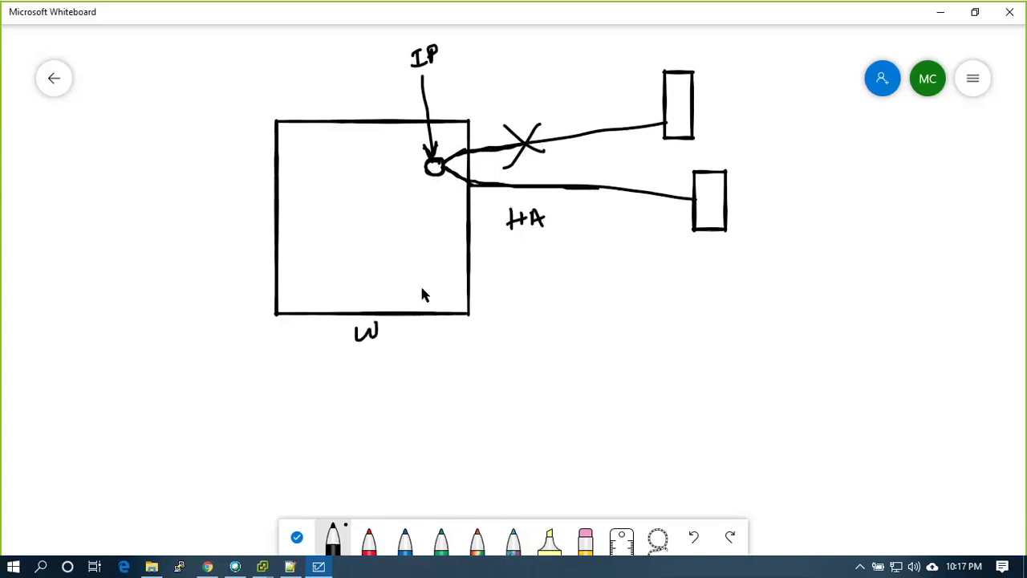
# Return the VCENTER01 console to full screen and open NIC Teaming from Server Manager's Local Server
pyautogui.moveTo(263, 568)
pyautogui.click(393, 539)
pyautogui.click(190, 32)
pyautogui.click(200, 105)
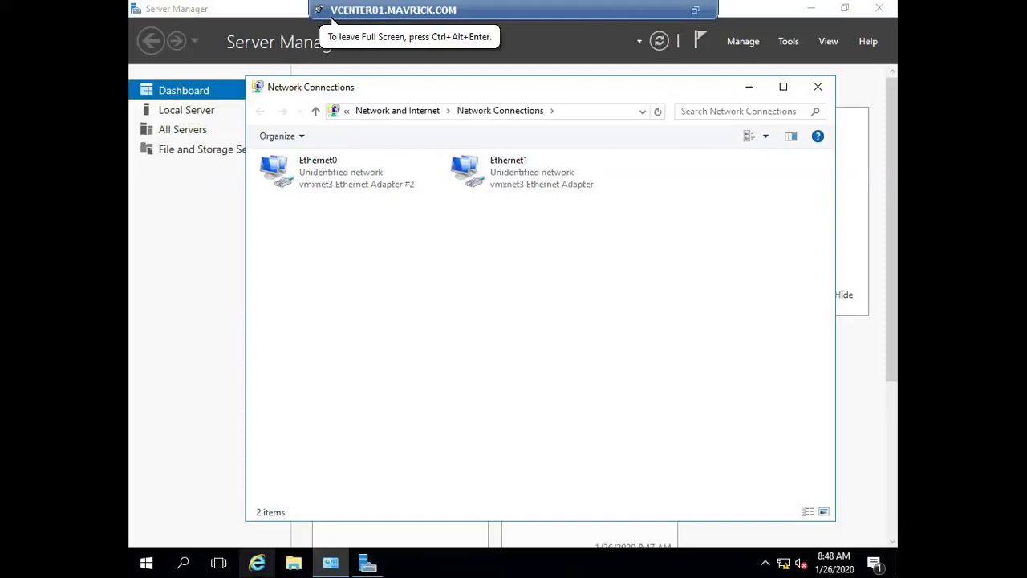
pyautogui.click(367, 562)
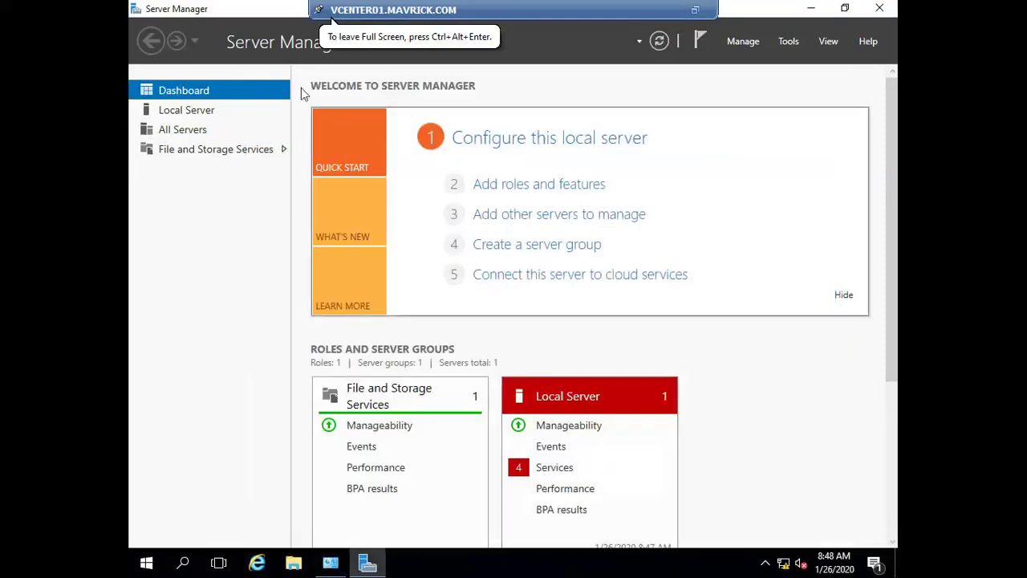
pyautogui.click(179, 110)
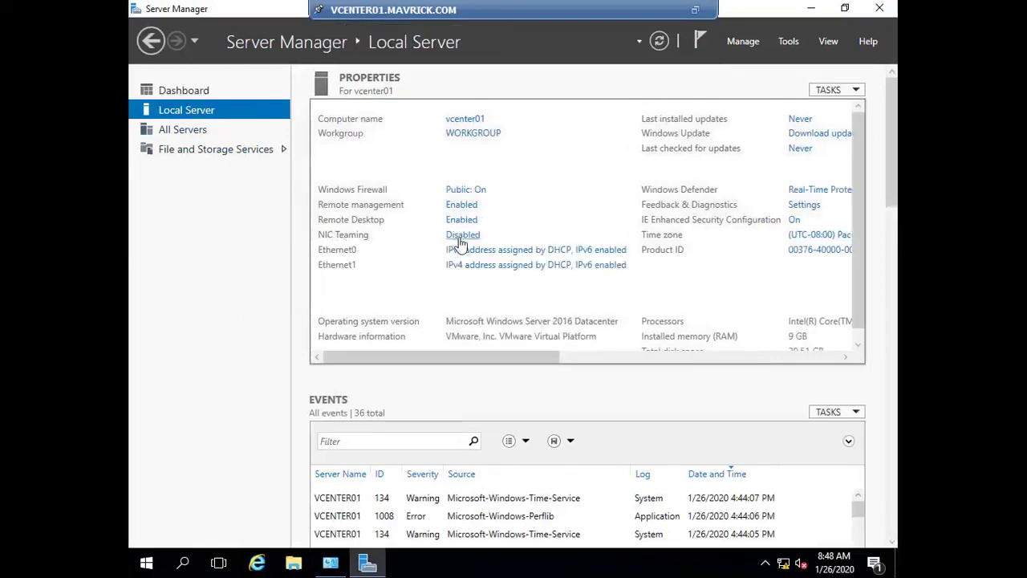
pyautogui.click(459, 236)
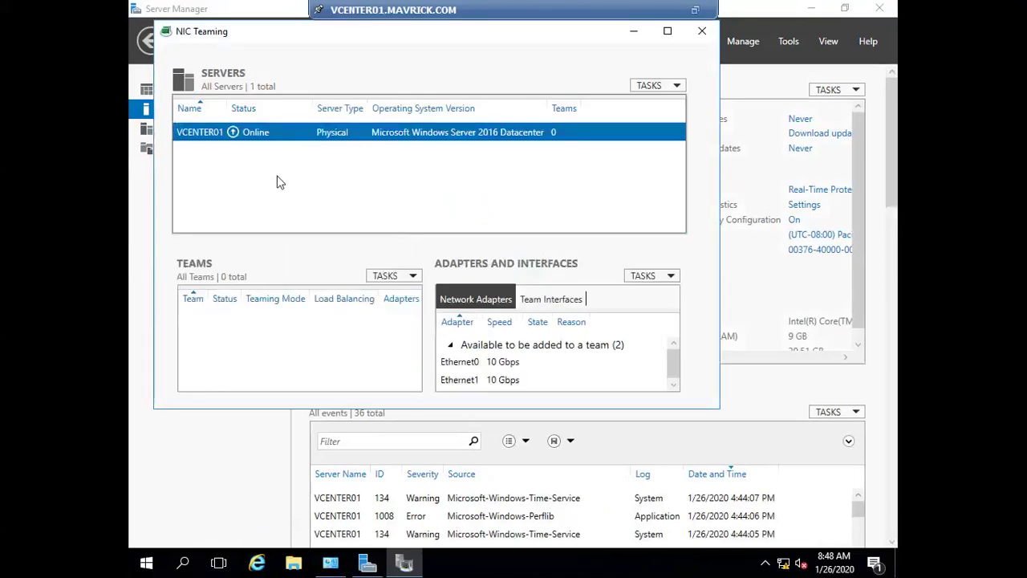
# Create team 'Public' from Ethernet0 and Ethernet1 with Address Hash load balancing
pyautogui.click(392, 276)
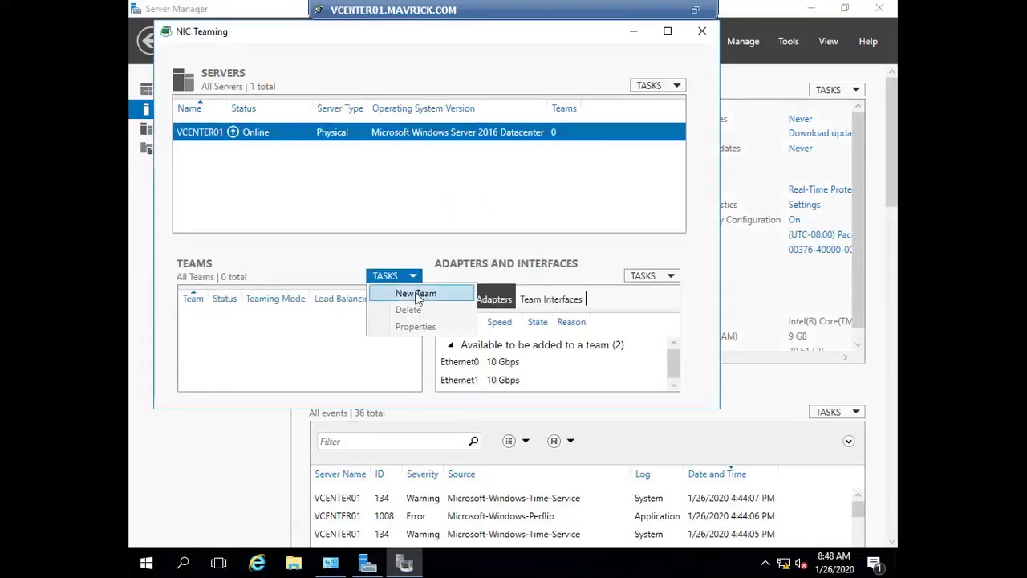
pyautogui.click(416, 294)
pyautogui.write('Public')
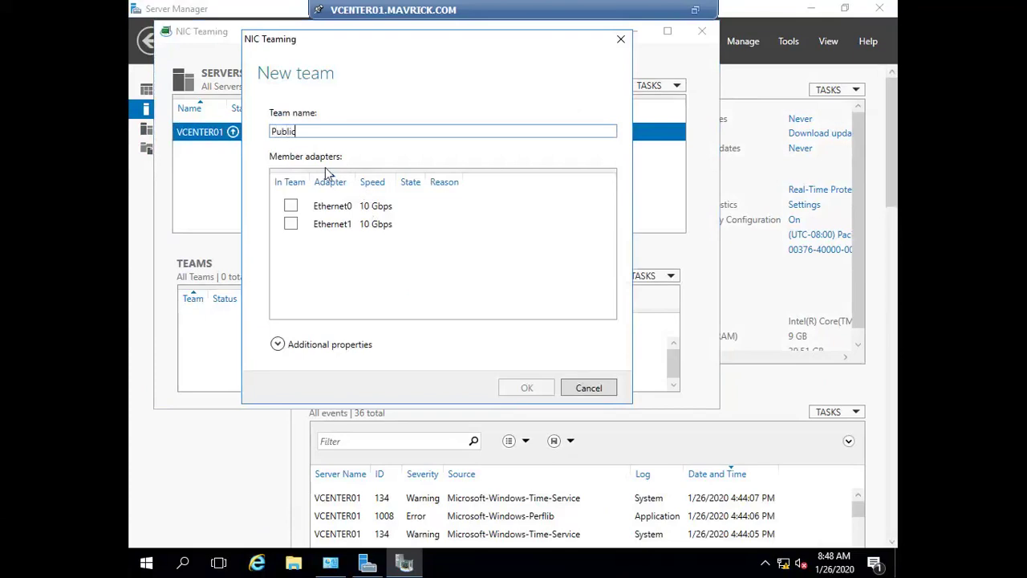
pyautogui.click(290, 206)
pyautogui.click(291, 224)
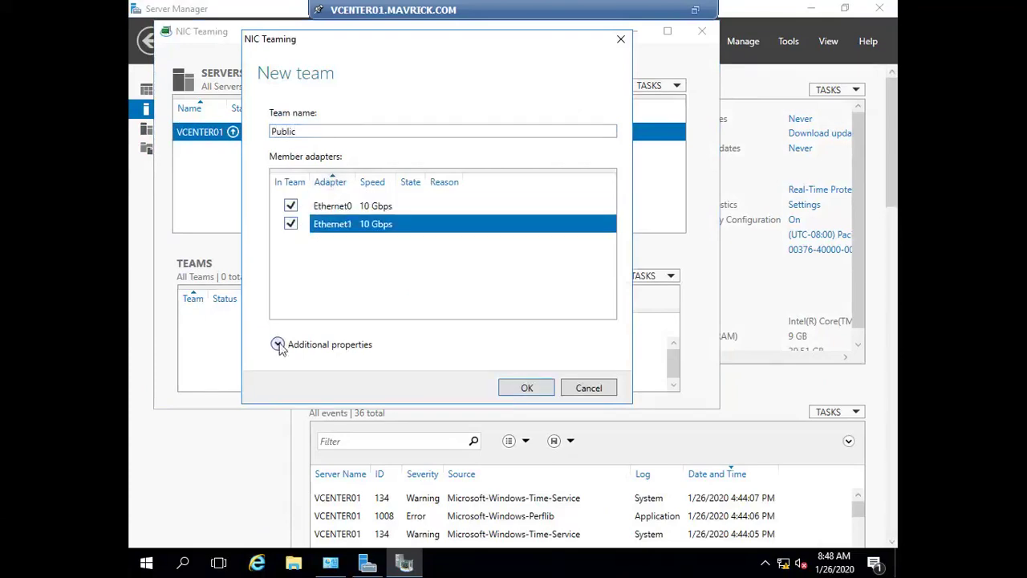
pyautogui.click(277, 344)
pyautogui.click(467, 383)
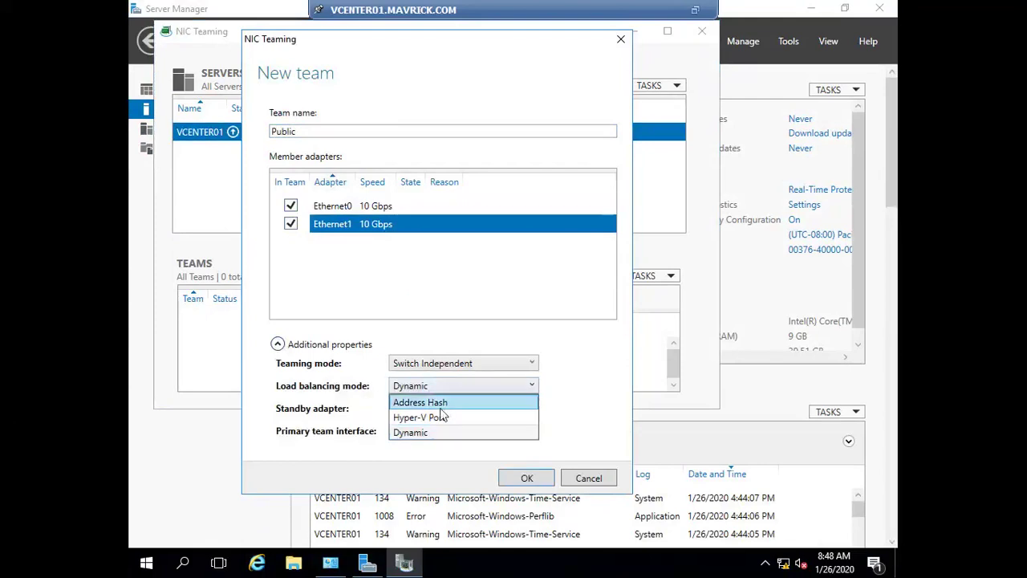
pyautogui.click(441, 407)
pyautogui.click(522, 479)
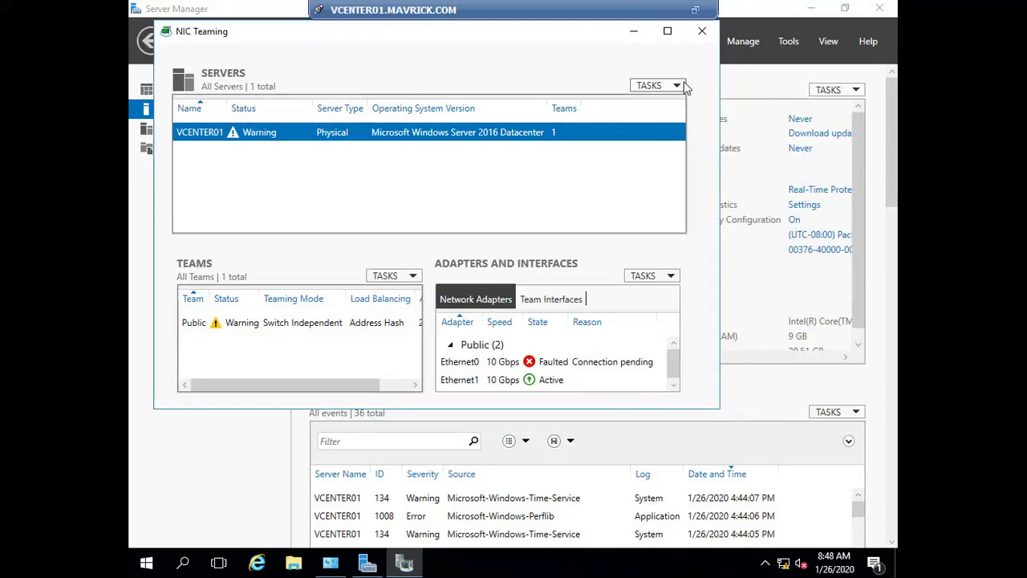
pyautogui.click(702, 30)
# Maximize Network Connections, open the Public adapter's IPv4 properties, and choose a manual IP address
pyautogui.click(330, 562)
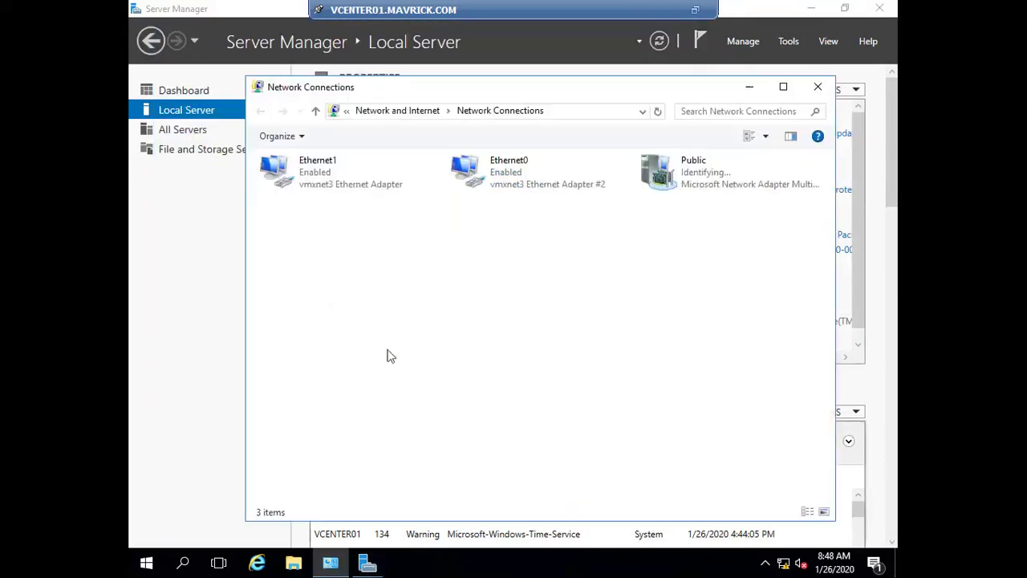
pyautogui.click(782, 87)
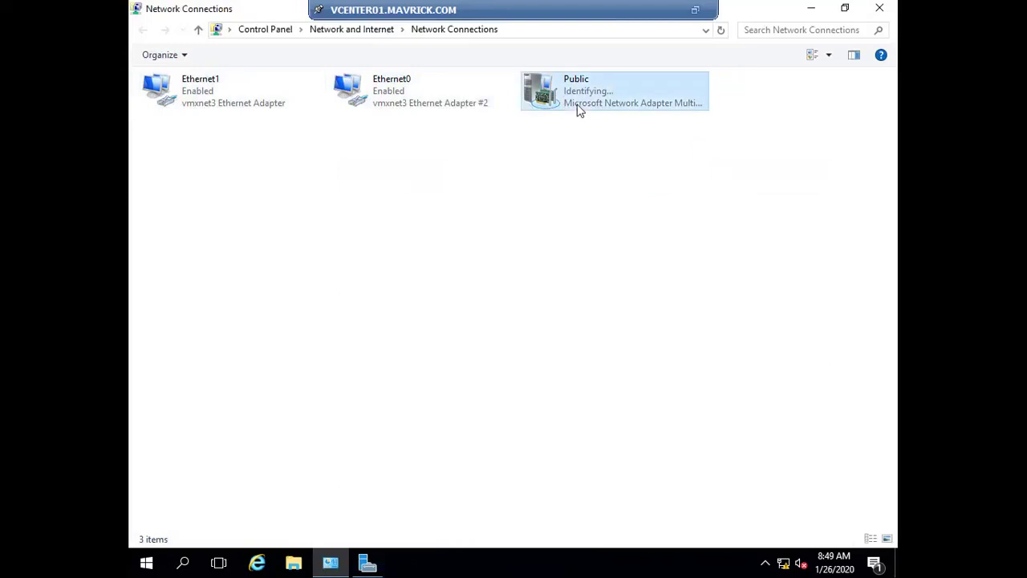
pyautogui.rightClick(578, 108)
pyautogui.click(611, 248)
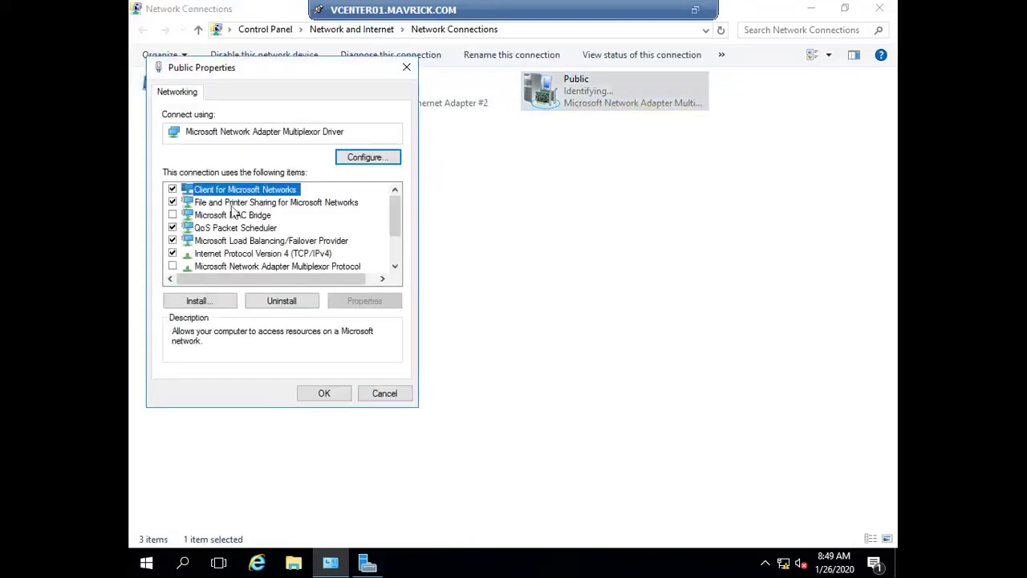
pyautogui.scroll(-2, 224, 257)
pyautogui.doubleClick(269, 204)
pyautogui.click(271, 234)
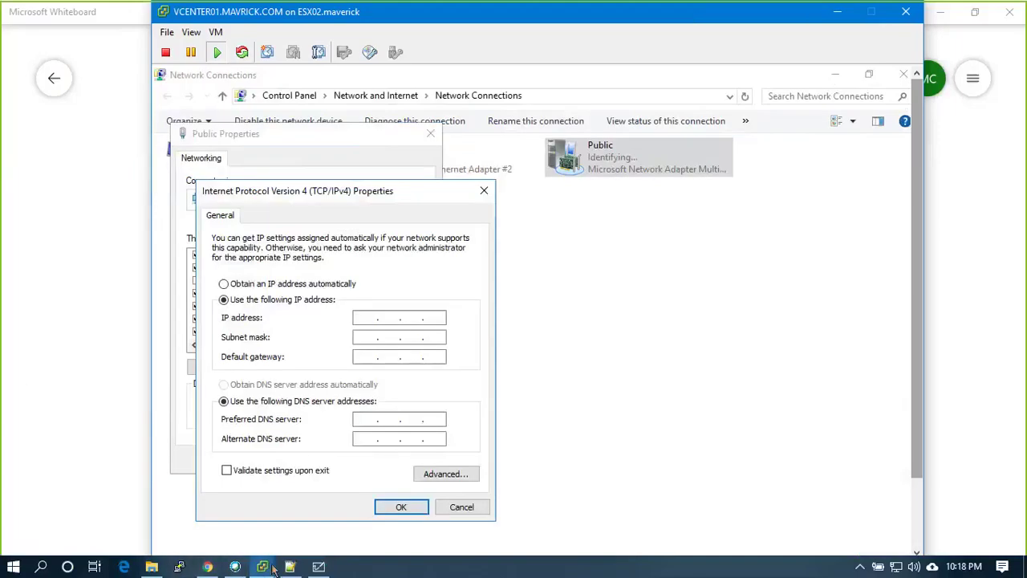
pyautogui.click(151, 566)
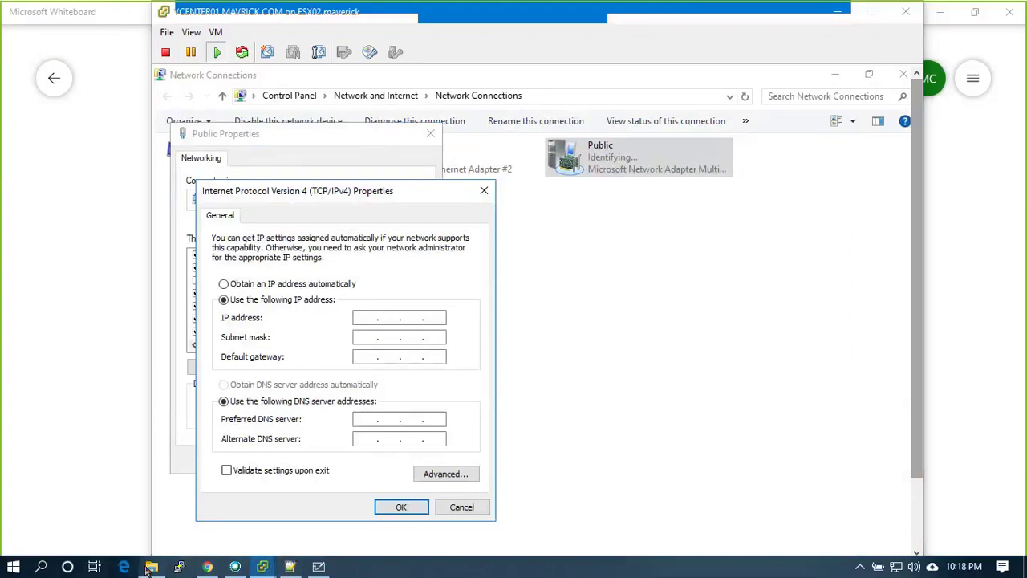
pyautogui.click(164, 184)
pyautogui.doubleClick(192, 186)
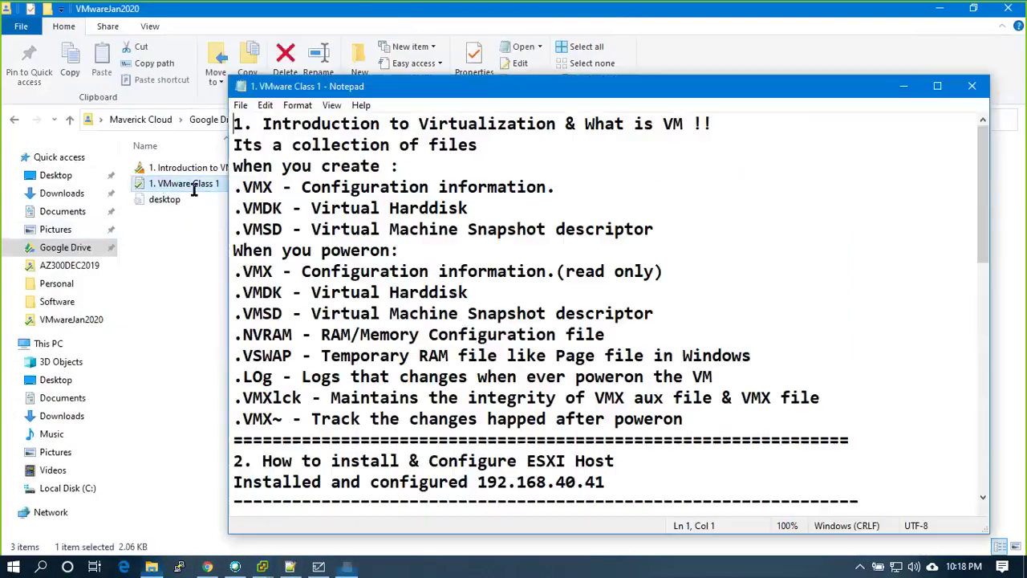
pyautogui.scroll(-10, 409, 343)
pyautogui.scroll(2, 416, 343)
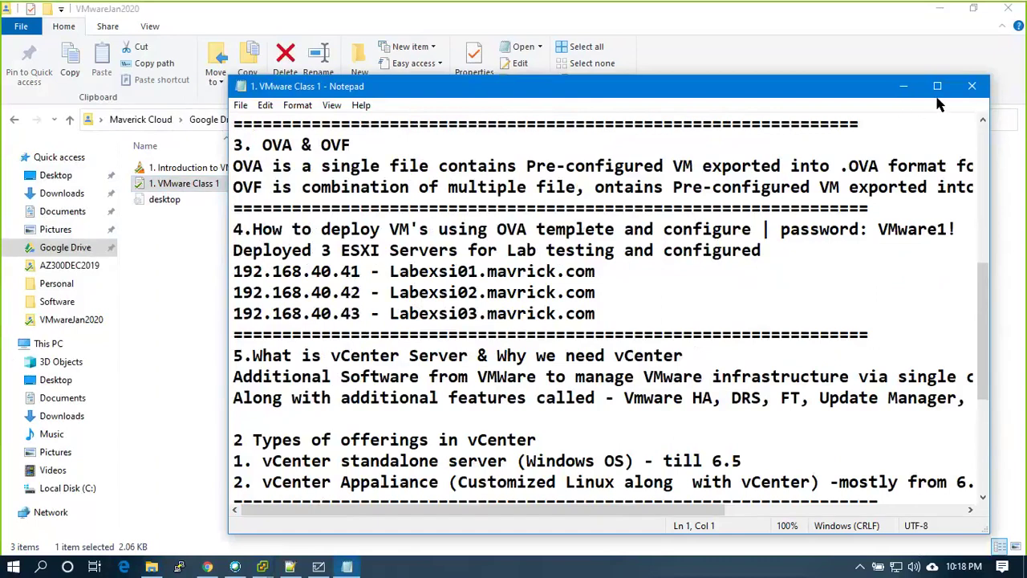
pyautogui.click(971, 86)
pyautogui.click(319, 566)
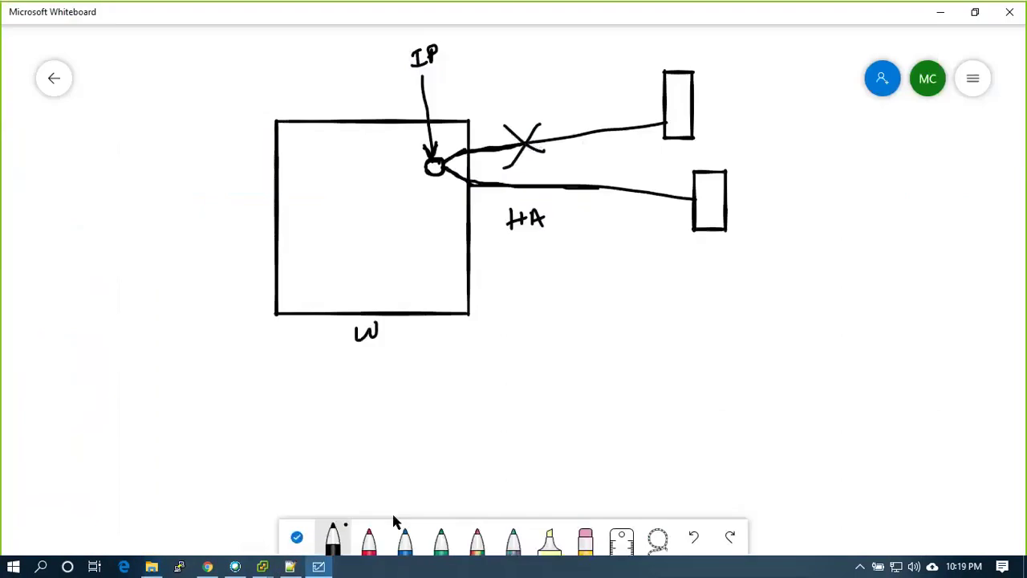
pyautogui.moveTo(262, 566)
pyautogui.click(400, 470)
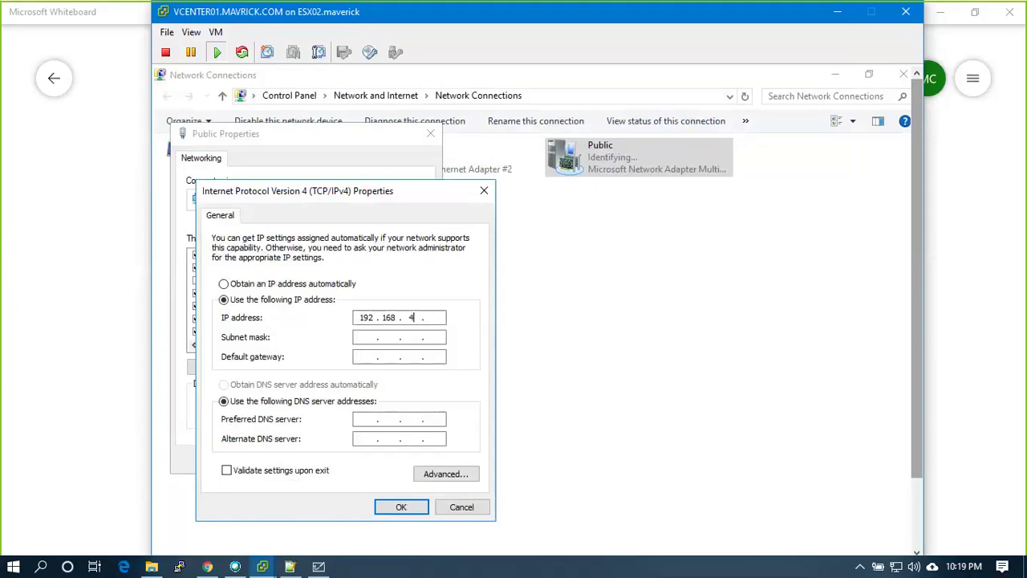
# Save IP 192.168.40.40/255.255.255.0, gateway 192.168.40.1, DNS 8.8.8.8 and 8.8.4.4, allowing network discovery
pyautogui.press('Tab')
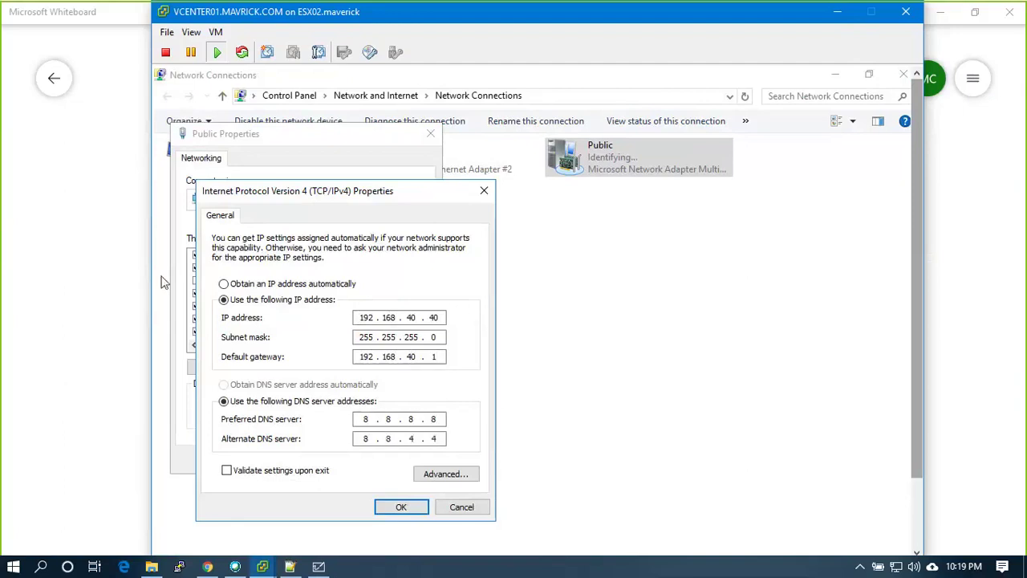
pyautogui.click(387, 507)
pyautogui.click(357, 465)
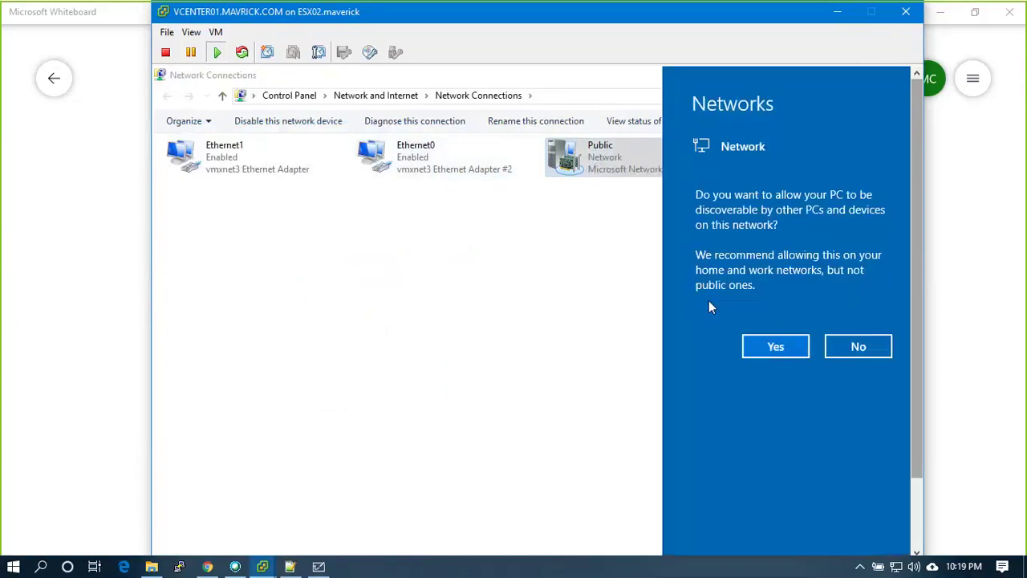
pyautogui.click(773, 346)
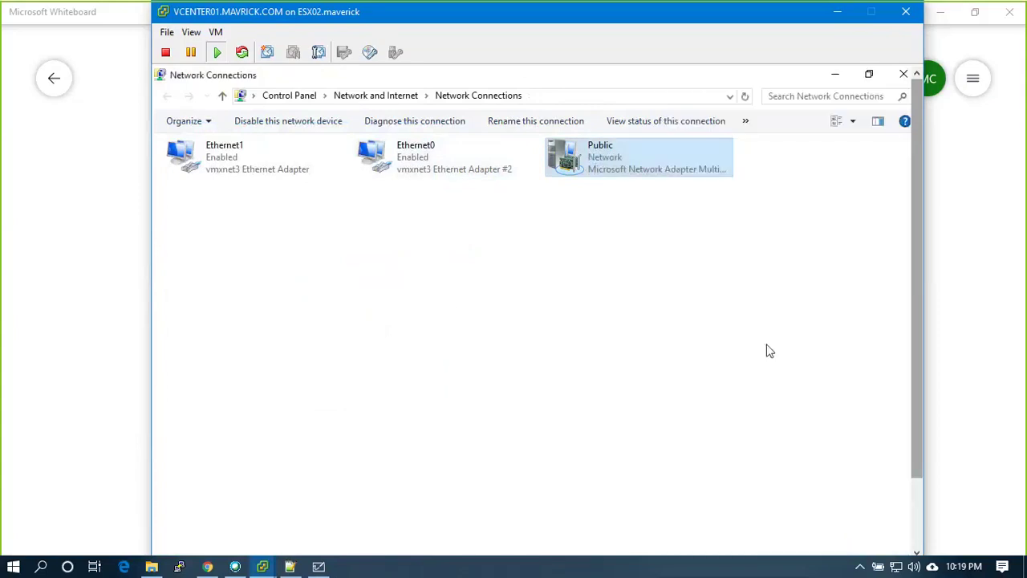
# Go full screen and open Windows Firewall with Advanced Security properties via a 'fire' search
pyautogui.click(192, 34)
pyautogui.click(207, 104)
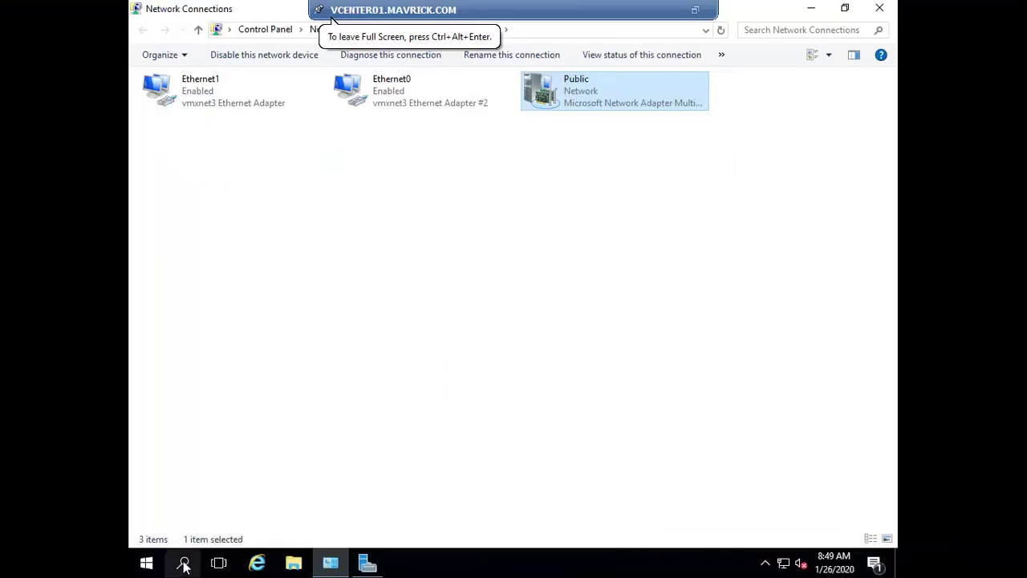
pyautogui.click(152, 565)
pyautogui.write('fire')
pyautogui.click(300, 140)
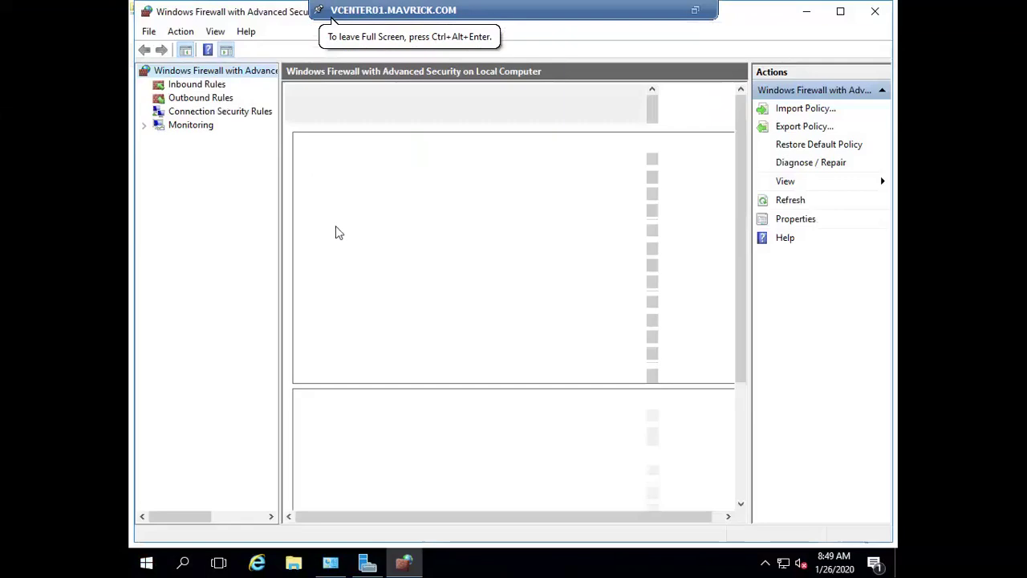
pyautogui.click(401, 374)
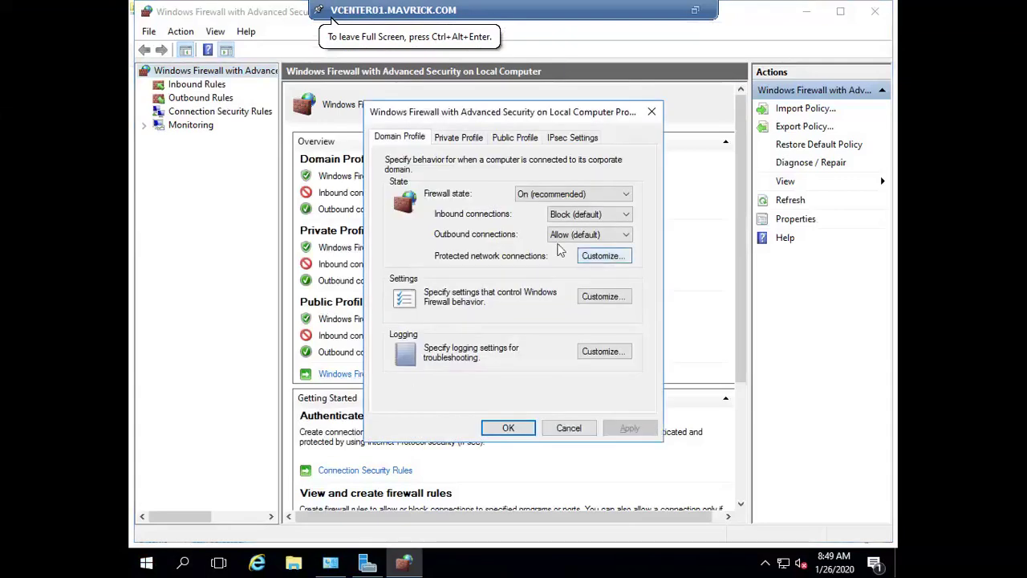
# Set the Domain, Private and Public profile firewall states to Off, apply, and close the windows
pyautogui.click(562, 194)
pyautogui.click(551, 218)
pyautogui.click(449, 140)
pyautogui.click(522, 197)
pyautogui.click(521, 217)
pyautogui.click(515, 138)
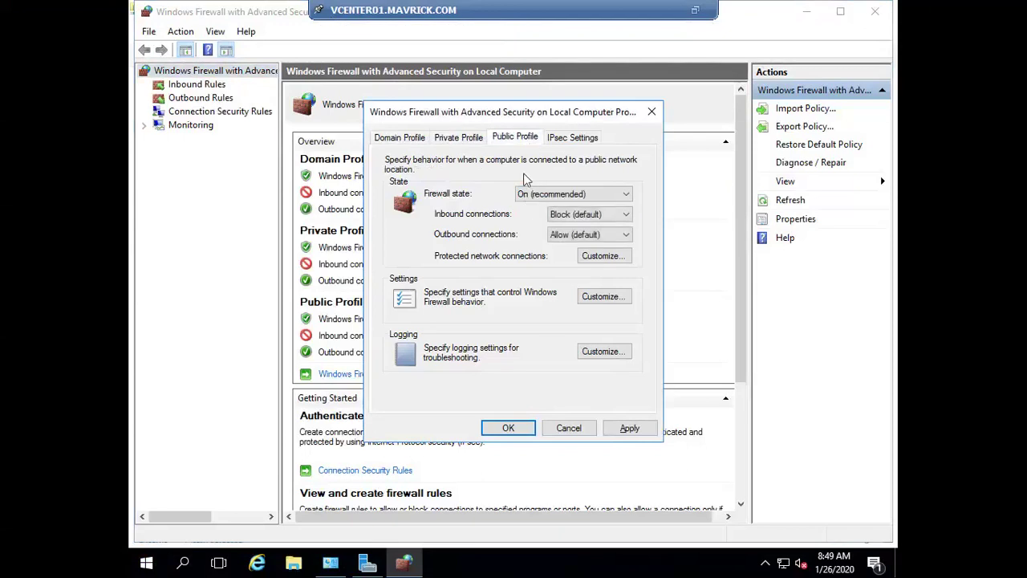
pyautogui.click(526, 194)
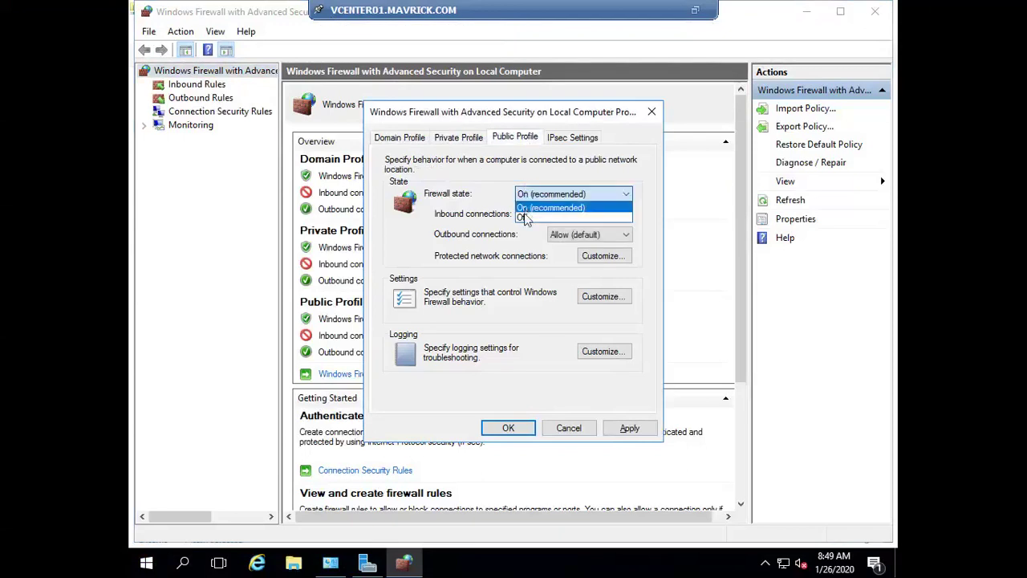
pyautogui.click(629, 430)
pyautogui.click(512, 431)
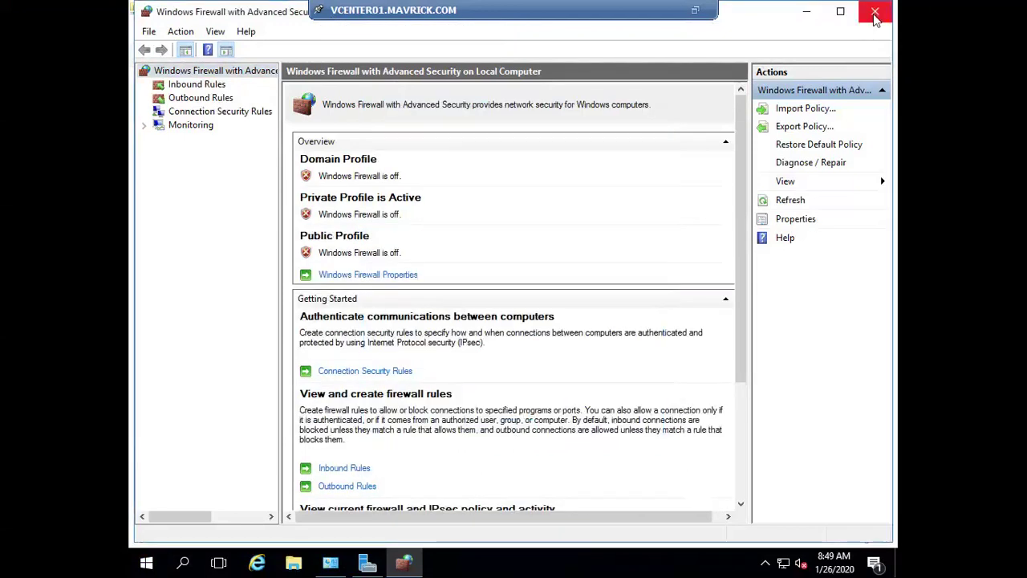
pyautogui.click(874, 10)
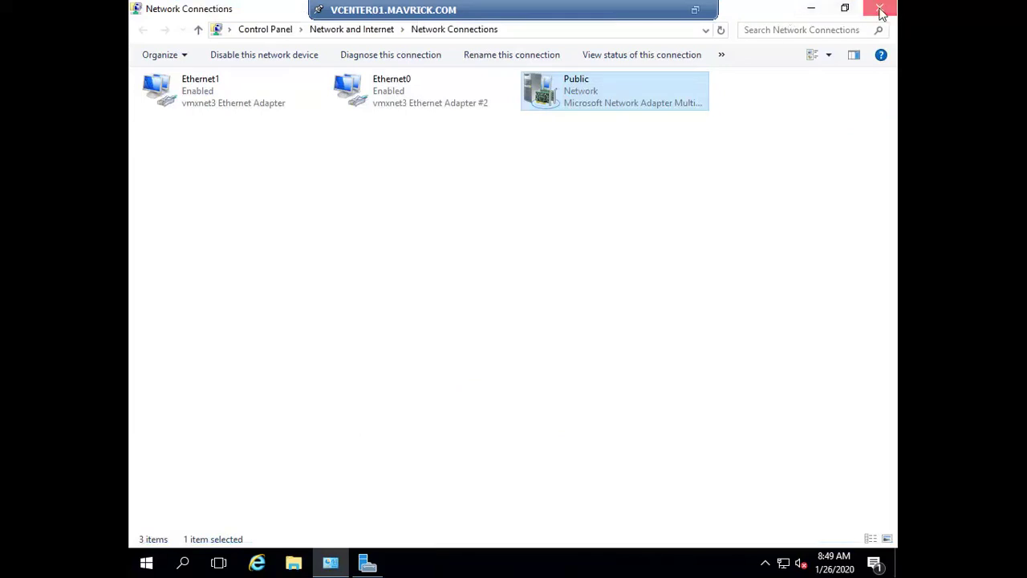
pyautogui.click(877, 9)
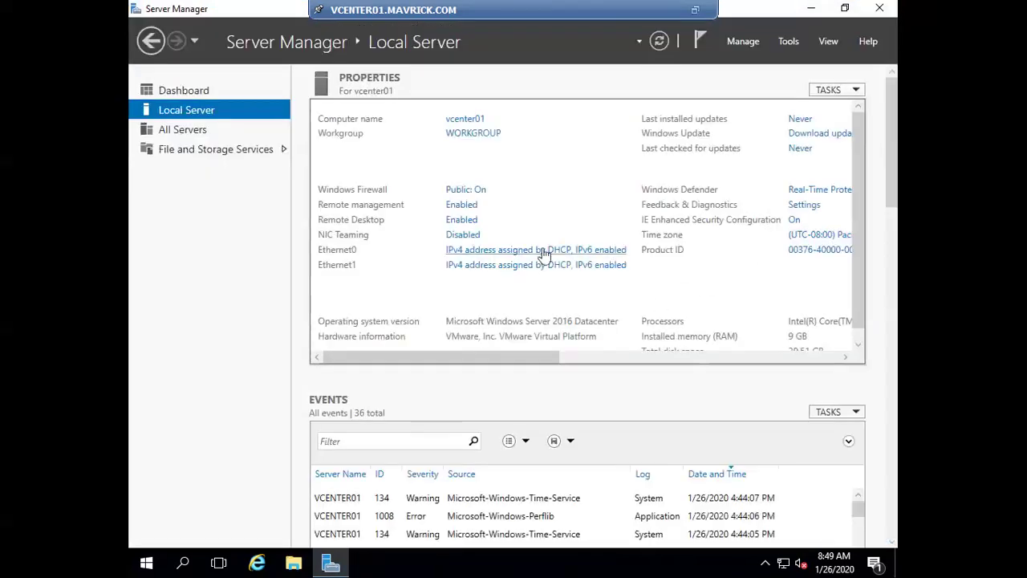
# Turn IE Enhanced Security Configuration off for Administrators and Users, then close Server Manager
pyautogui.click(794, 220)
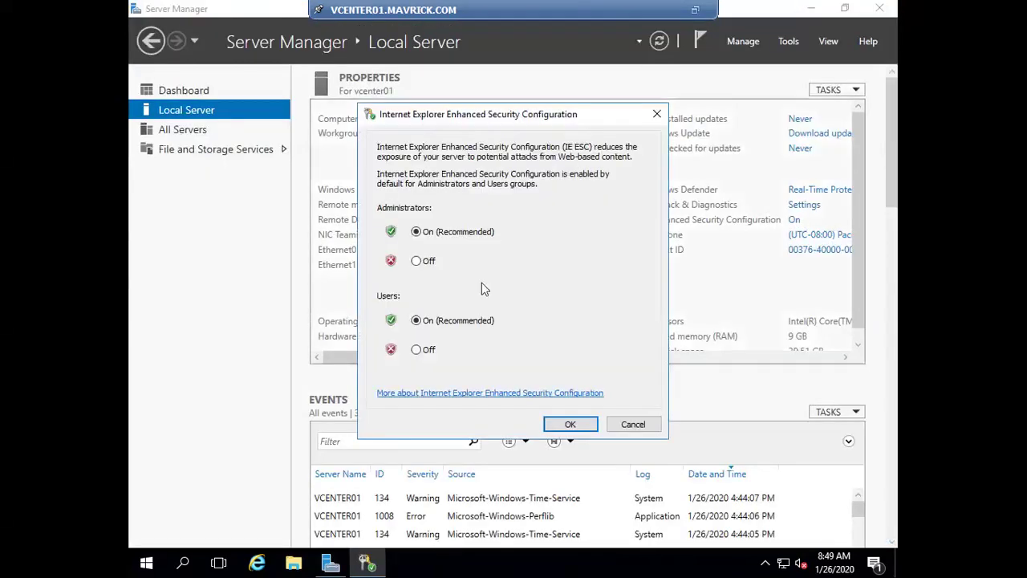
pyautogui.click(416, 262)
pyautogui.click(416, 350)
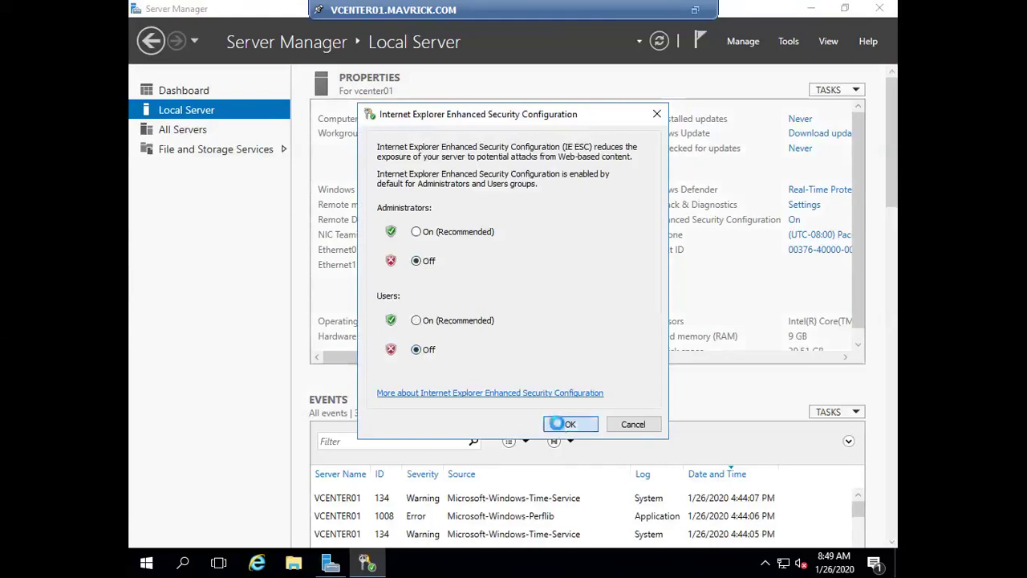
pyautogui.click(570, 423)
pyautogui.click(879, 8)
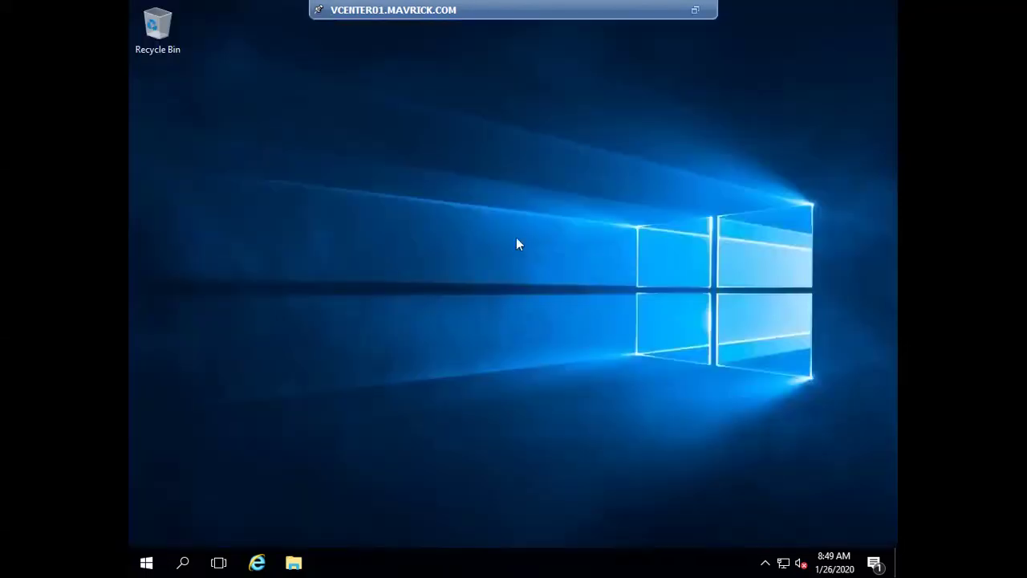
# Clear all notifications in Action Center and return the console to a normal window
pyautogui.click(146, 564)
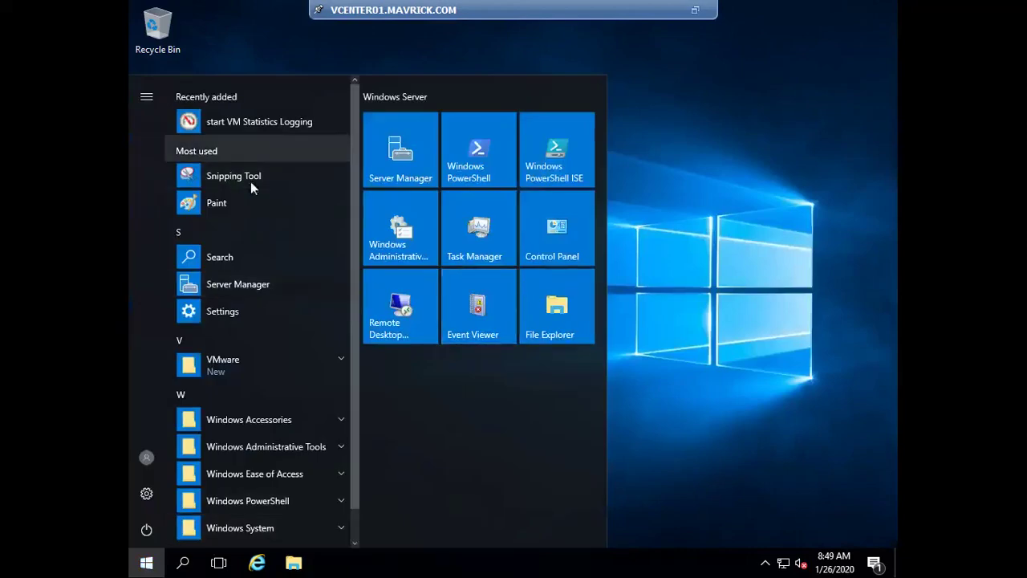
pyautogui.click(886, 373)
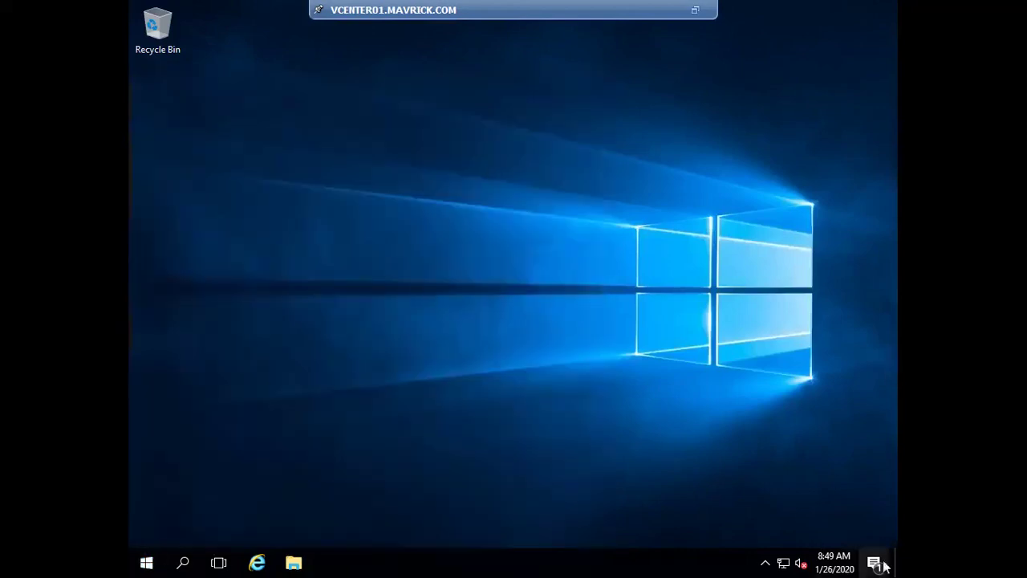
pyautogui.click(874, 564)
pyautogui.click(888, 30)
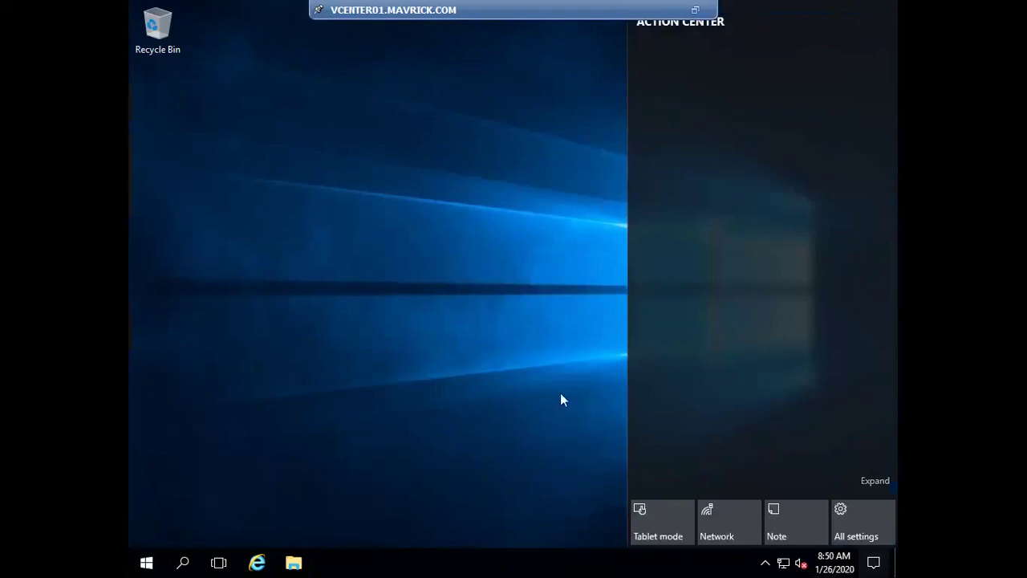
pyautogui.click(562, 399)
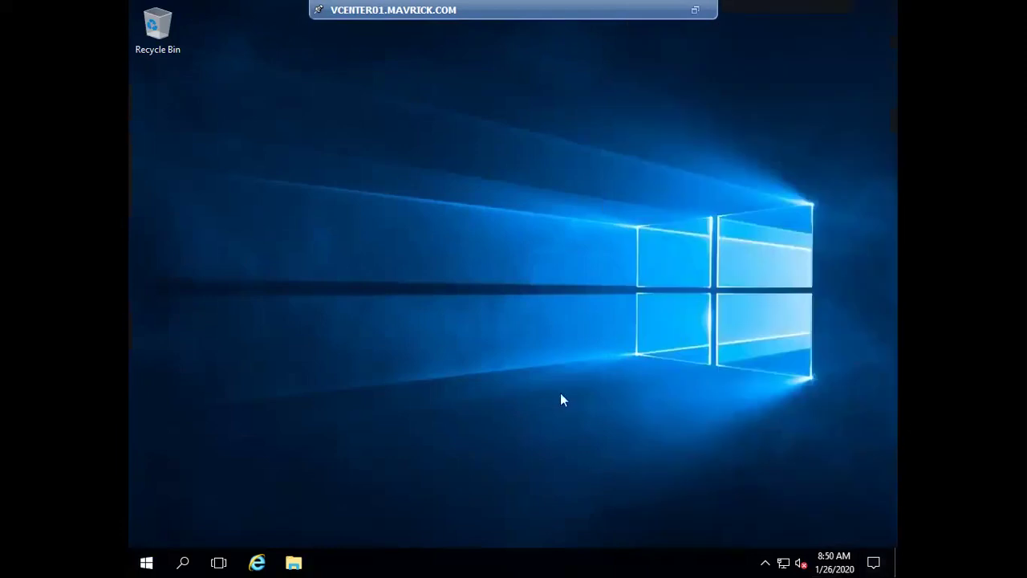
pyautogui.click(694, 9)
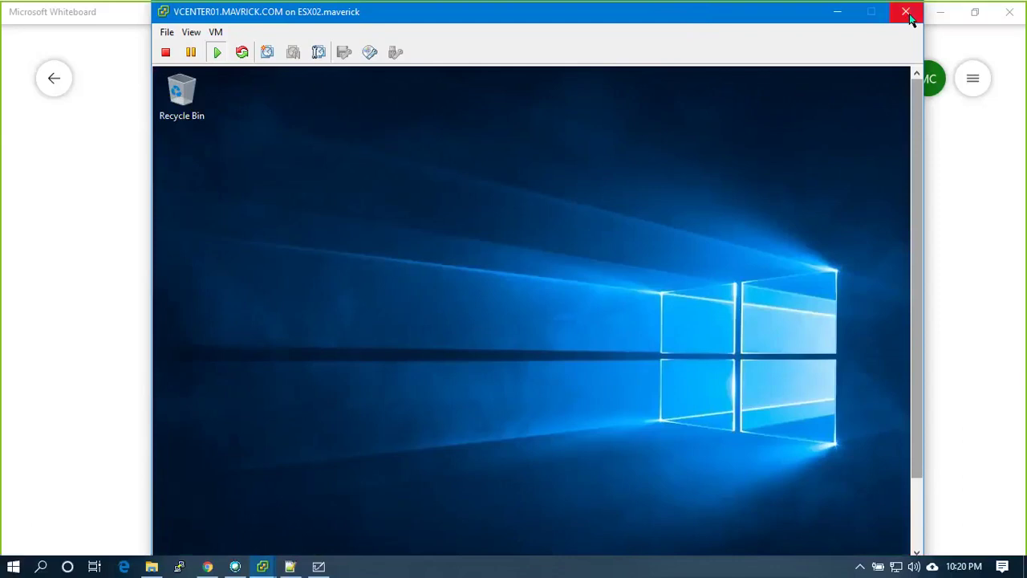
# In the Notepad++ notes, add '- Disable firewall settings.' below the Change Computer Name line
pyautogui.click(32, 271)
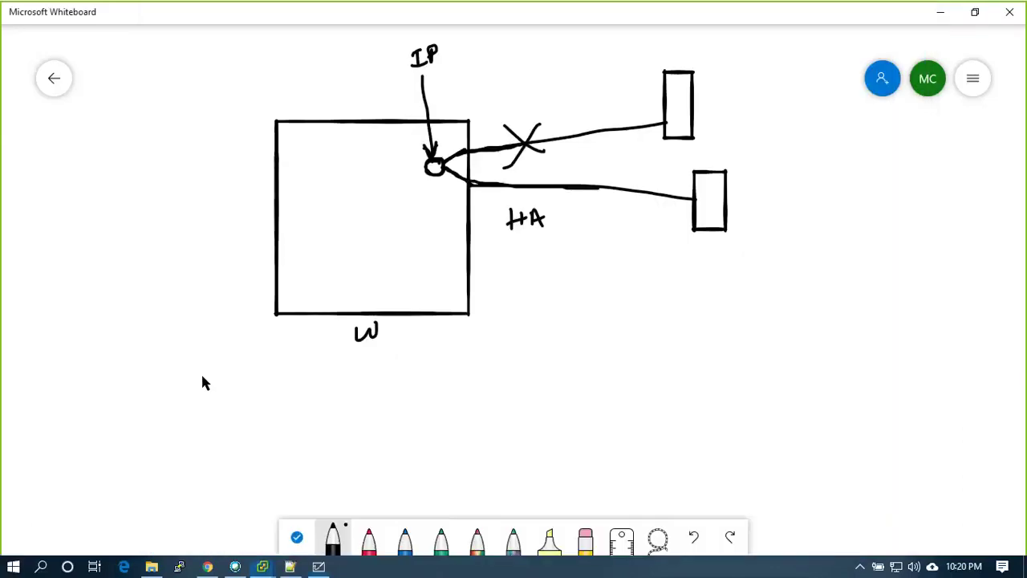
pyautogui.click(289, 566)
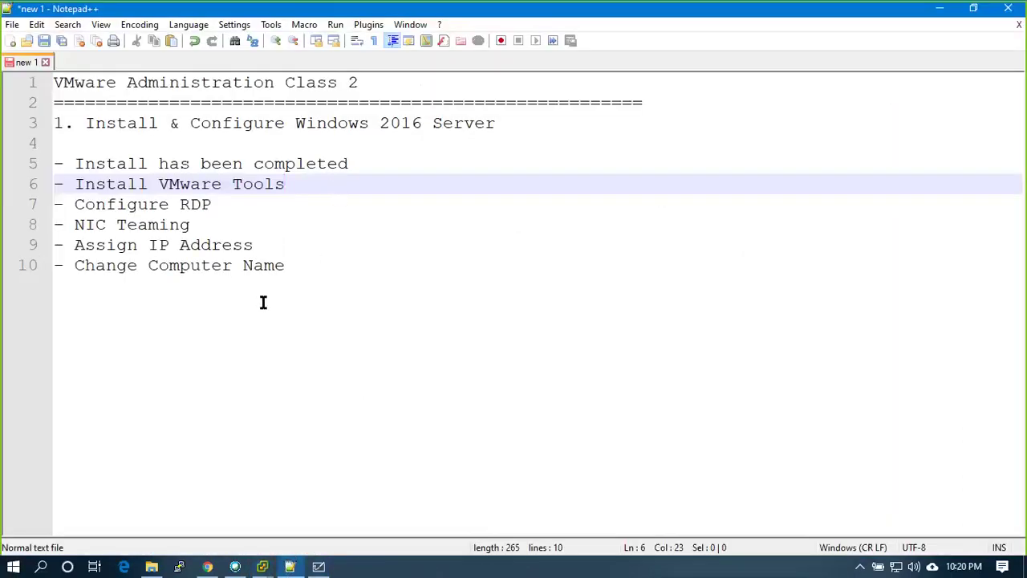
pyautogui.click(330, 271)
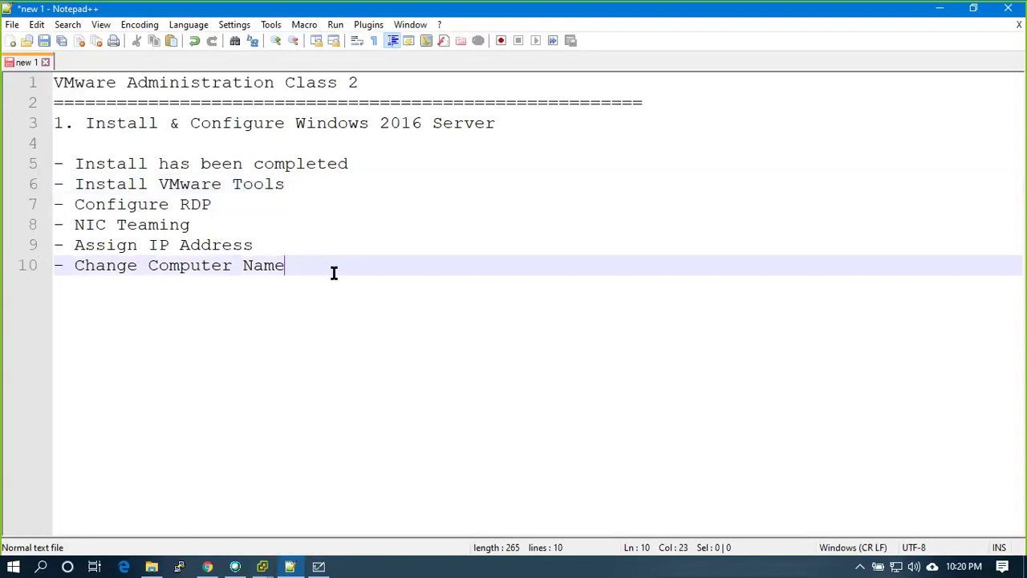
pyautogui.press('Return')
pyautogui.write('- Fi')
pyautogui.press('BackSpace')
pyautogui.press('BackSpace')
pyautogui.write('Disable fires')
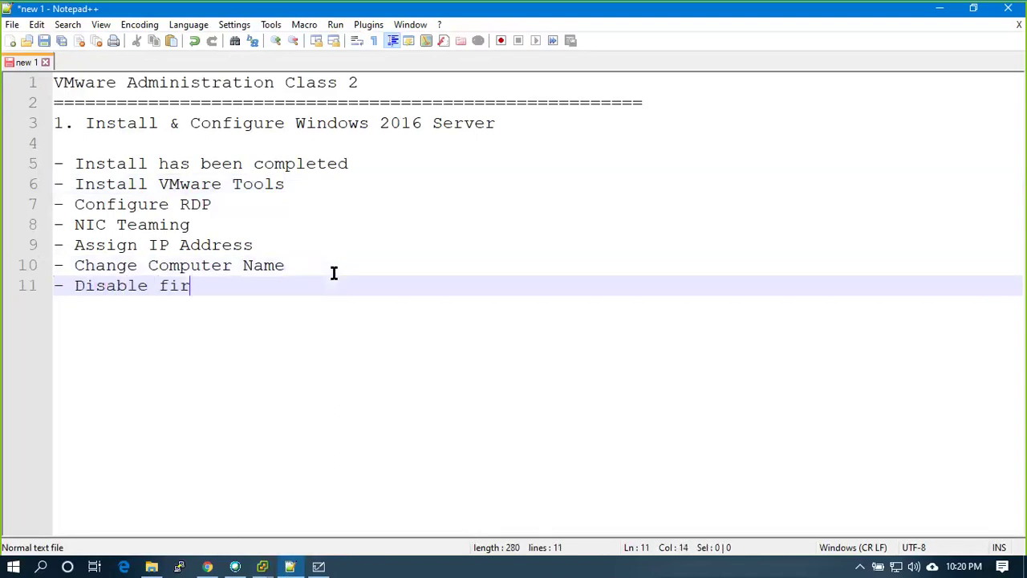
pyautogui.press('BackSpace')
pyautogui.write('wall settings.')
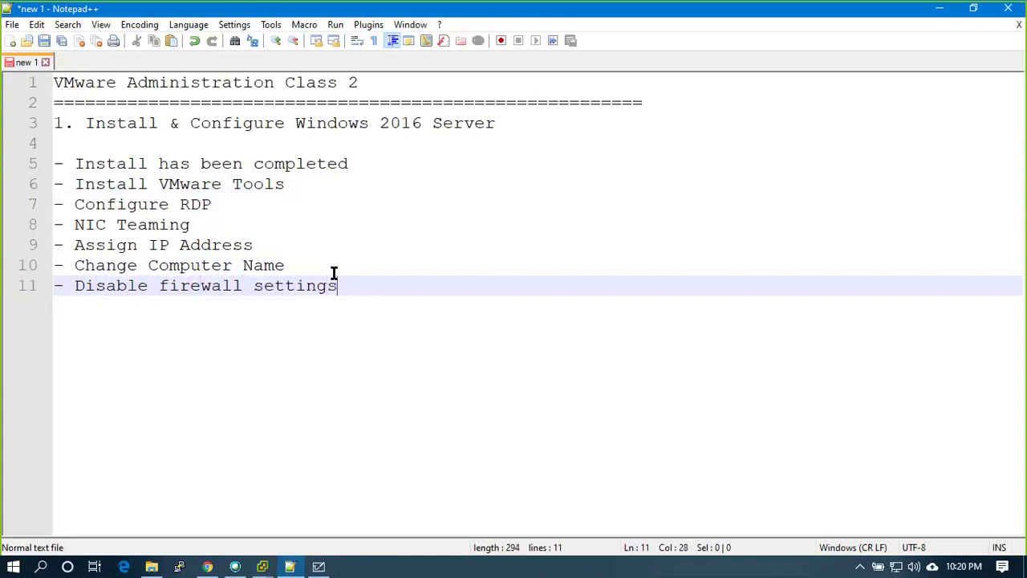
# Add a row of '=' as a separator and the heading '2. Install & Configure vCenter SErver'
pyautogui.press('Return')
pyautogui.write('=======================================================')
pyautogui.press('Return')
pyautogui.write('2. Install & Configure vCenter SErver')
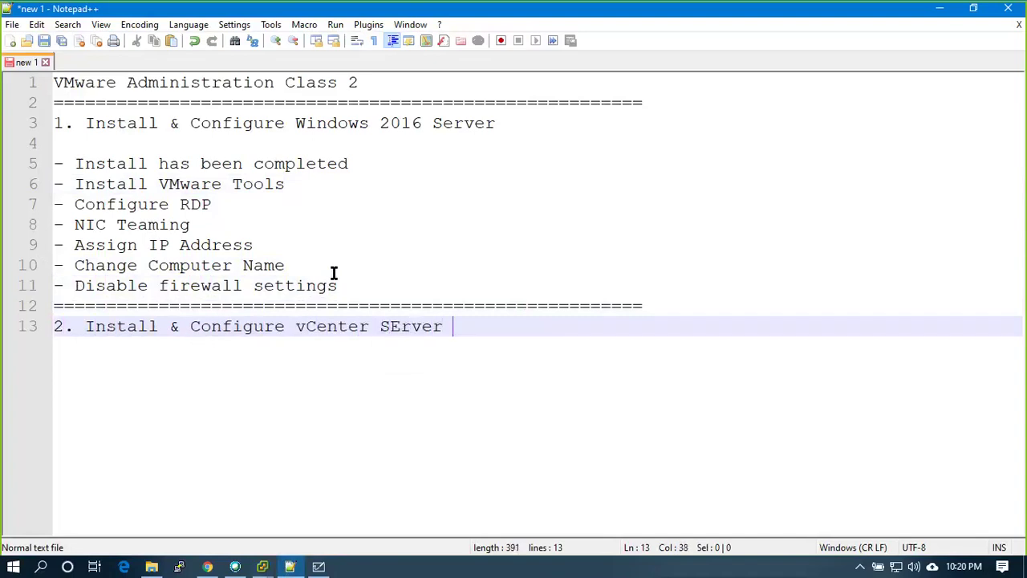
# Complete the heading as 'vCenter Server 6.5 on Windows 2016' and leave a blank line below
pyautogui.press('BackSpace')
pyautogui.press('BackSpace')
pyautogui.press('BackSpace')
pyautogui.press('BackSpace')
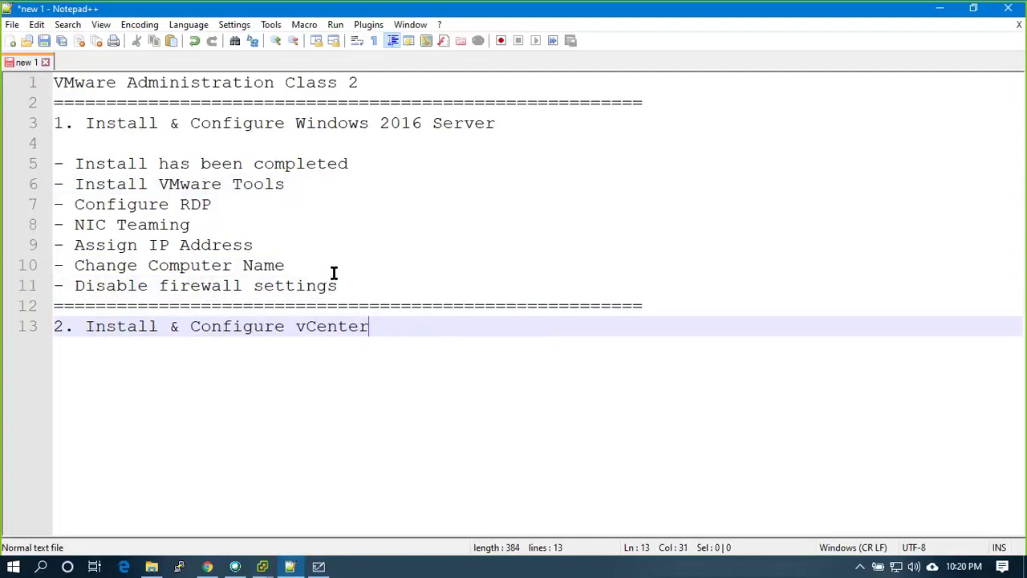
pyautogui.write('SErve')
pyautogui.press('BackSpace')
pyautogui.press('BackSpace')
pyautogui.press('BackSpace')
pyautogui.write('erver ')
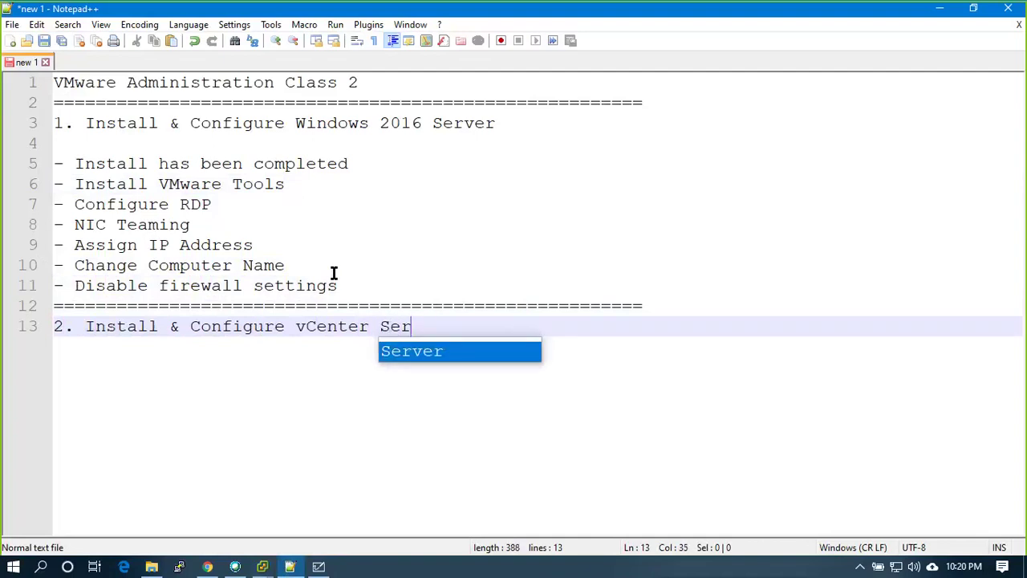
pyautogui.write('6.5 on WIndow')
pyautogui.press('BackSpace')
pyautogui.press('BackSpace')
pyautogui.press('BackSpace')
pyautogui.press('BackSpace')
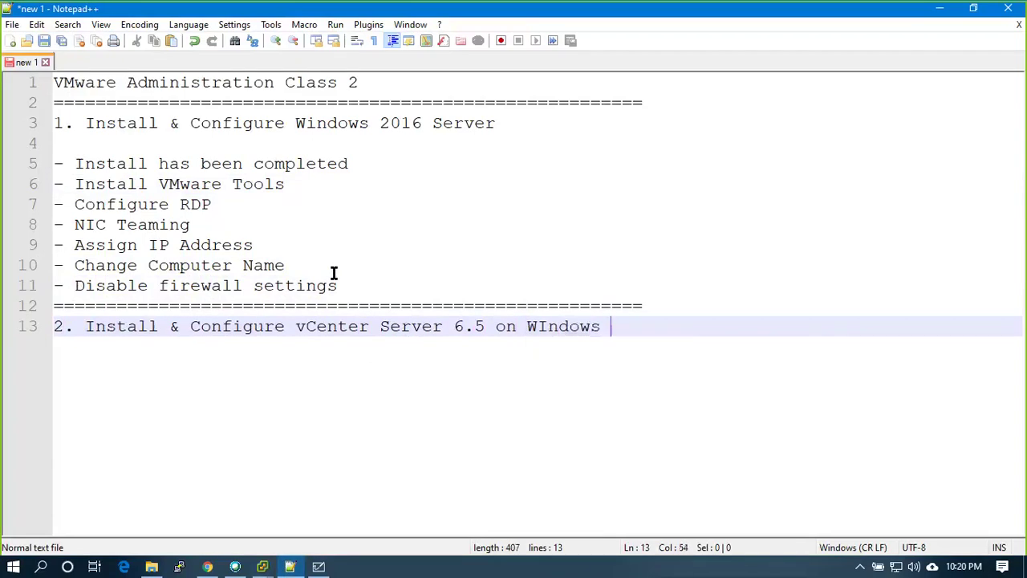
pyautogui.write('indow')
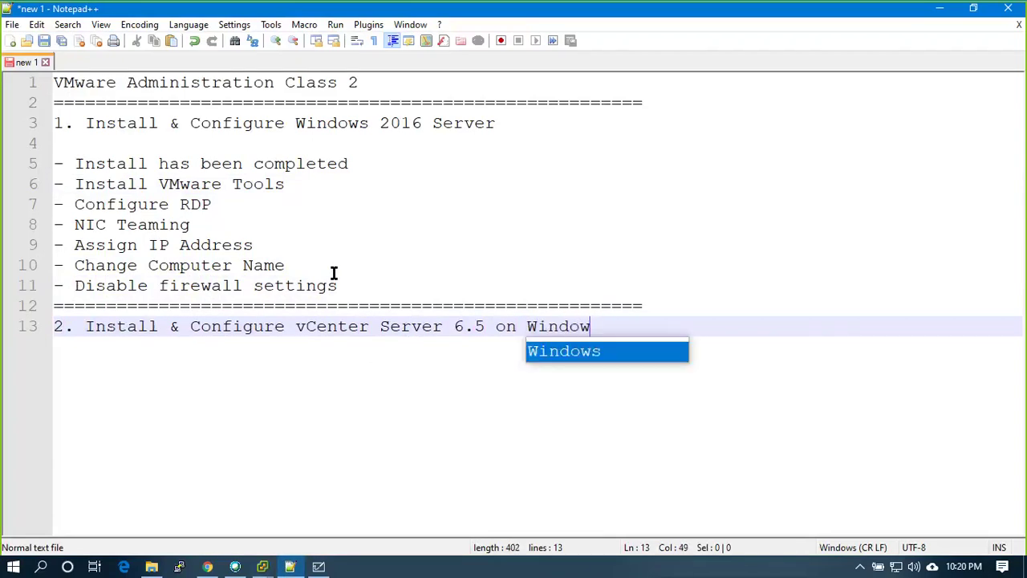
pyautogui.write('s 20176.')
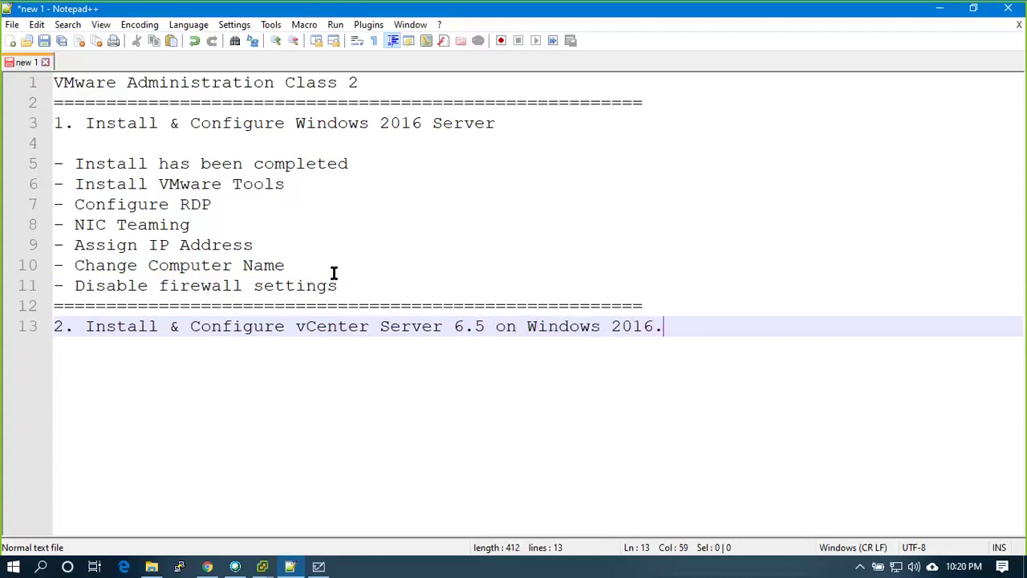
pyautogui.press('Return')
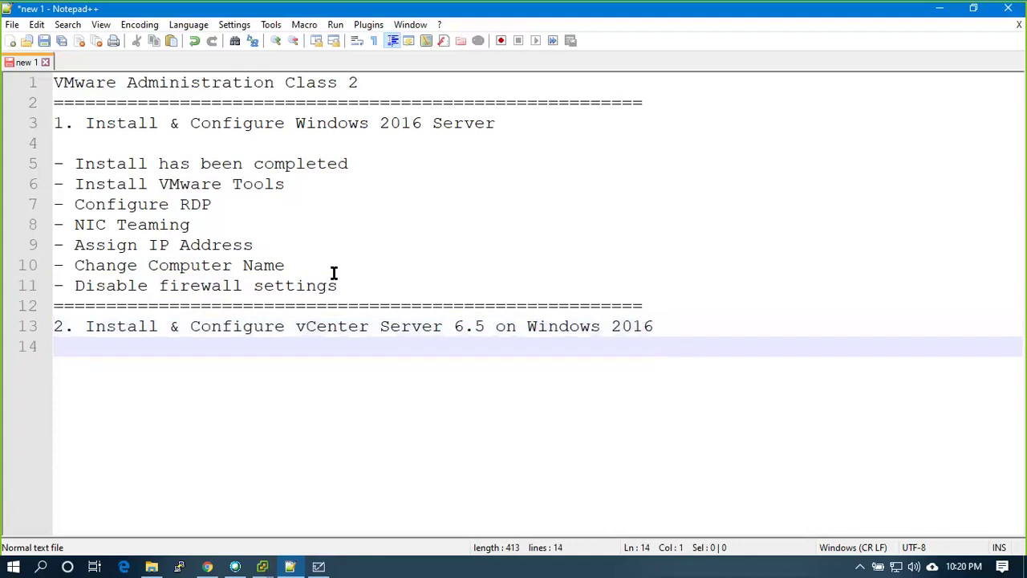
pyautogui.press('BackSpace')
pyautogui.press('Return')
pyautogui.press('BackSpace')
pyautogui.press('BackSpace')
pyautogui.press('Return')
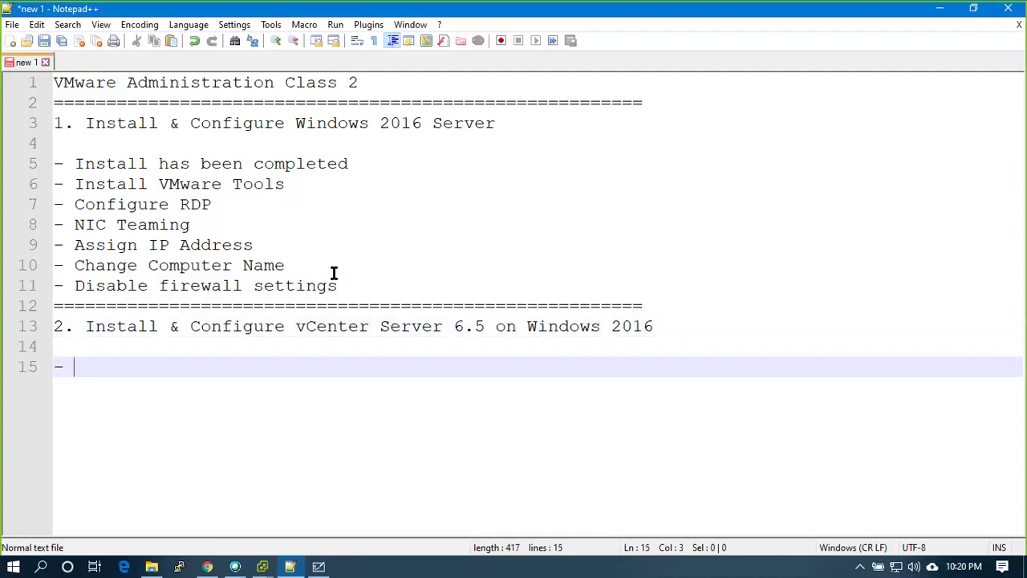
# Add the bullet '- Install vCenter Embedded Platform Service Controller'
pyautogui.write('- Install')
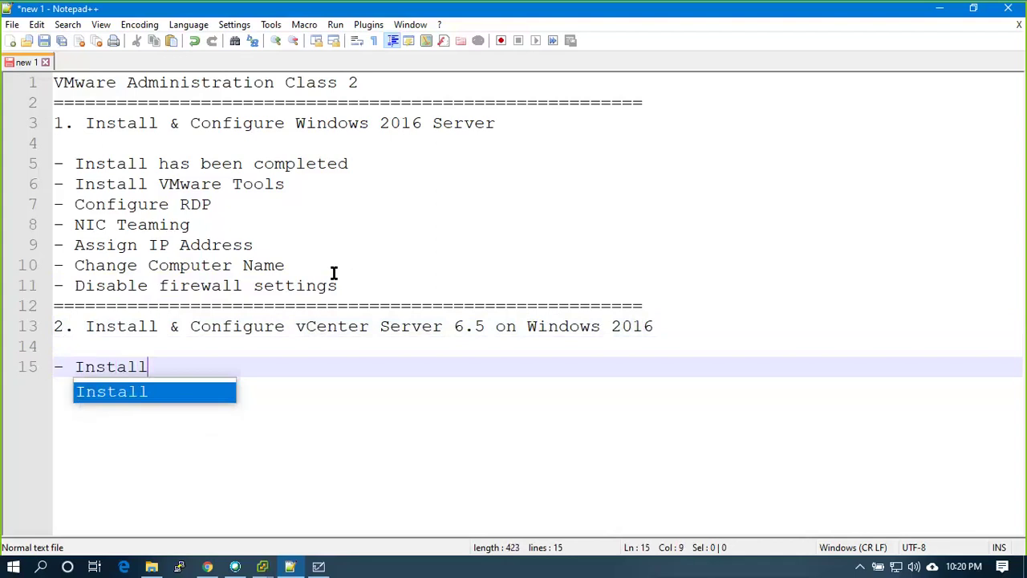
pyautogui.write(' C')
pyautogui.press('BackSpace')
pyautogui.write('v')
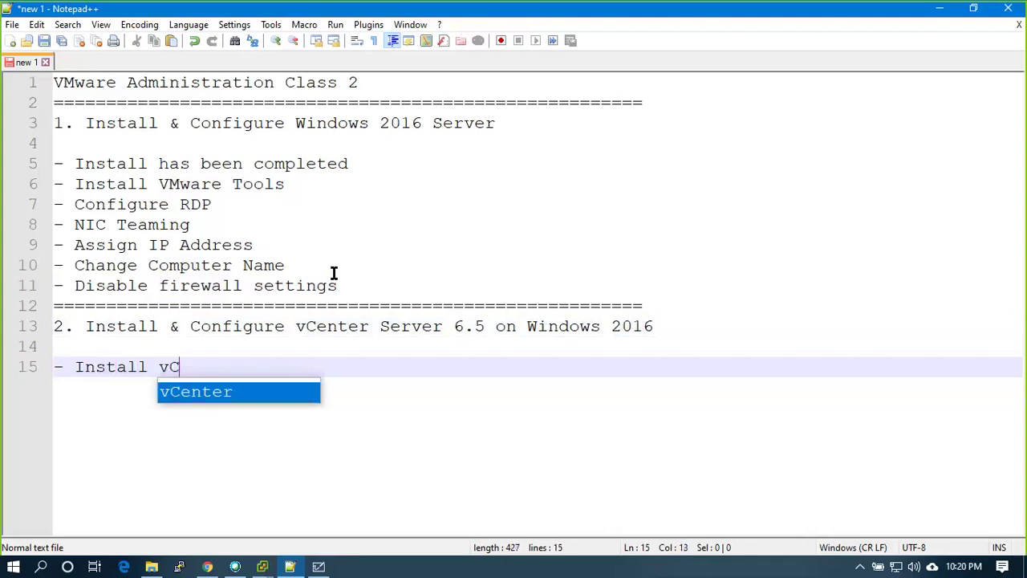
pyautogui.write('C')
pyautogui.press('Return')
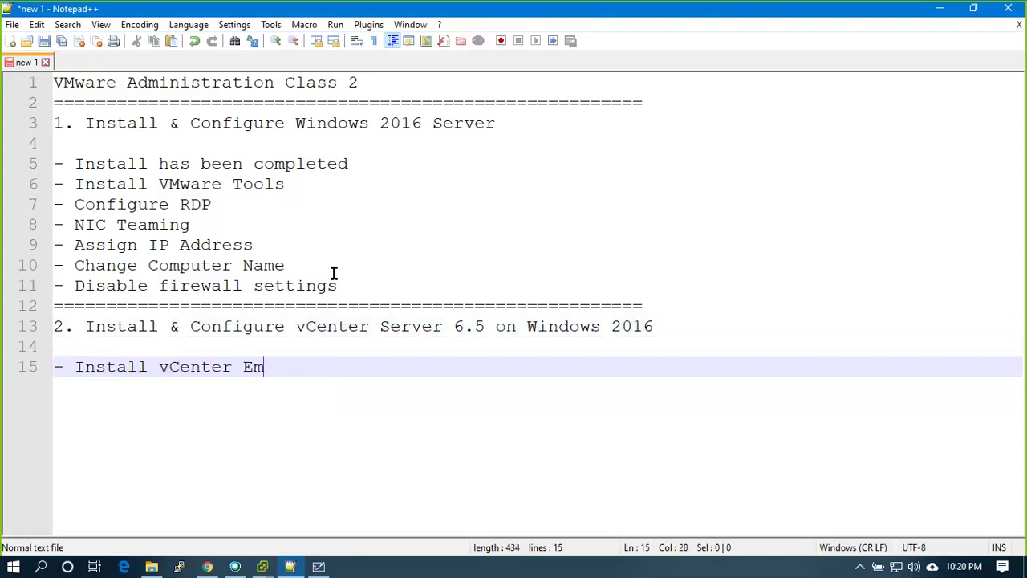
pyautogui.write('Embbeded Platfomr')
pyautogui.press('BackSpace')
pyautogui.press('BackSpace')
pyautogui.press('BackSpace')
pyautogui.write('rm S')
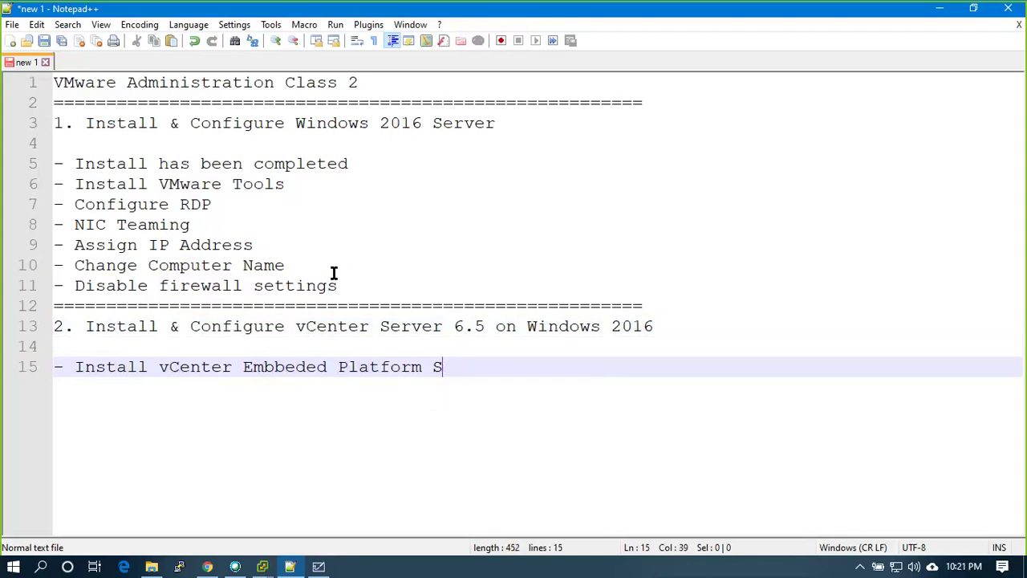
pyautogui.write('Ervice Controller')
# Add the bullet '- Install vCenter with Postgres SQL ( Lab purpose only)' and start a new line
pyautogui.press('Return')
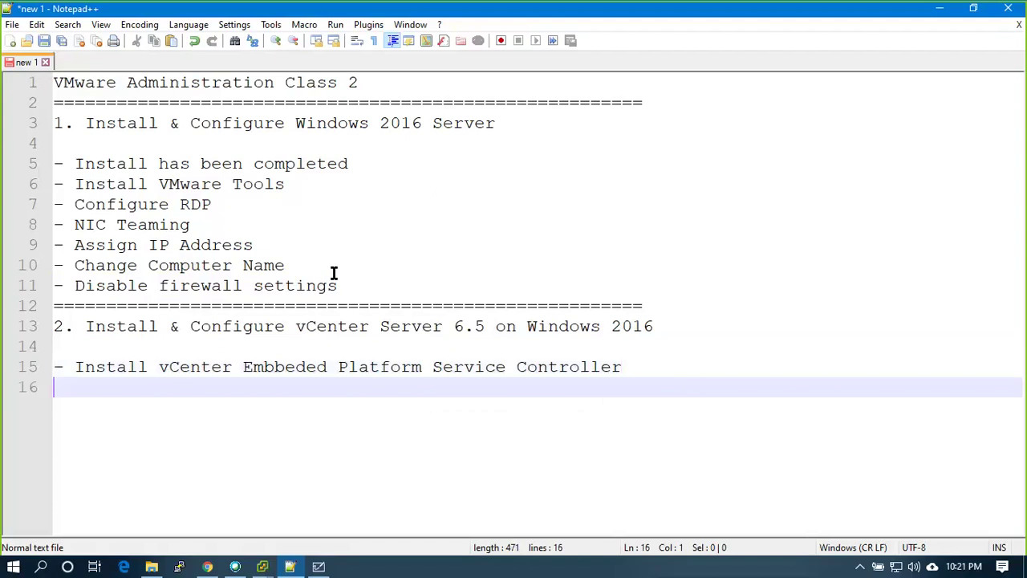
pyautogui.write('--')
pyautogui.press('BackSpace')
pyautogui.write('Install vCen')
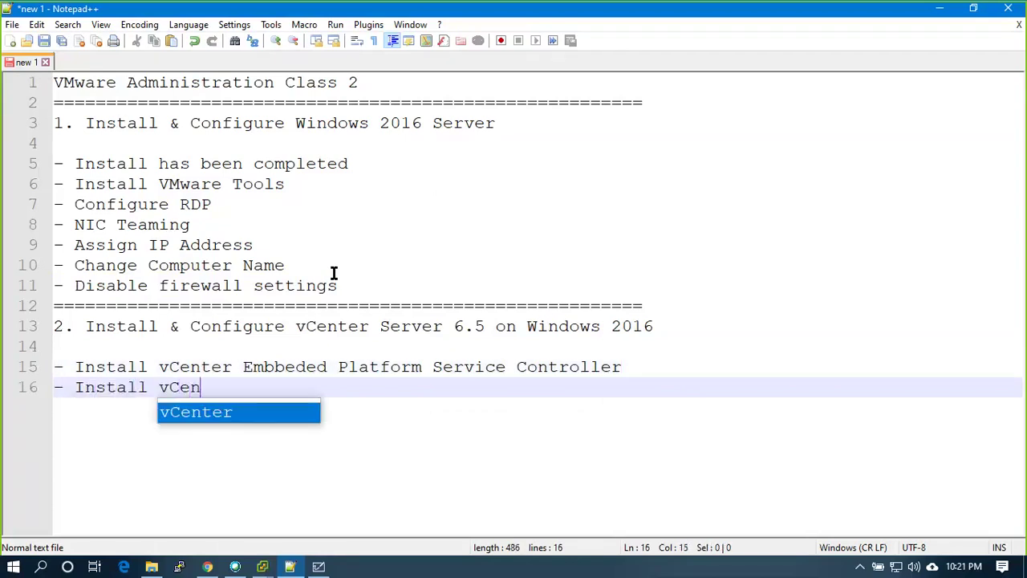
pyautogui.write('ter with ')
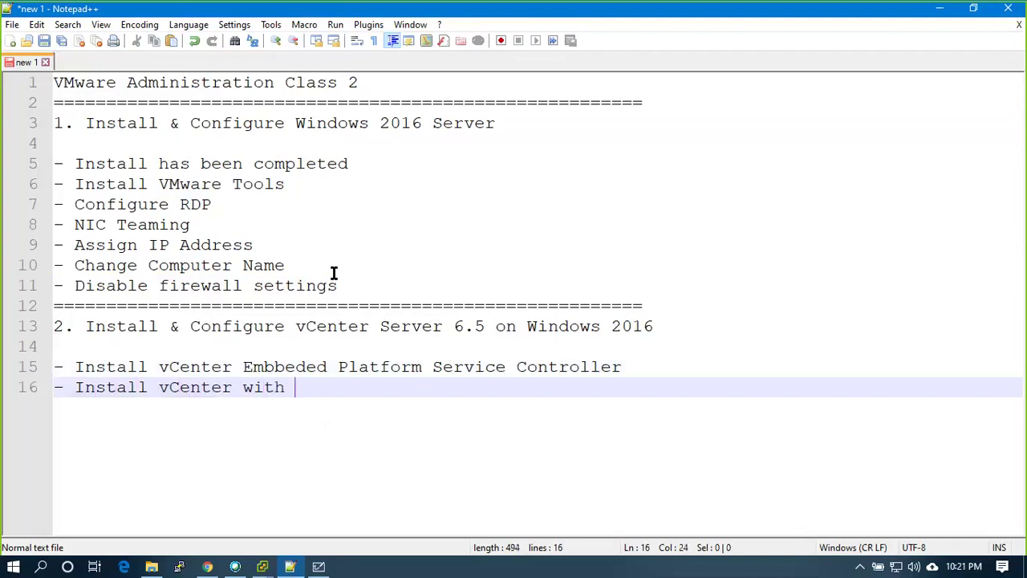
pyautogui.write('PostGr')
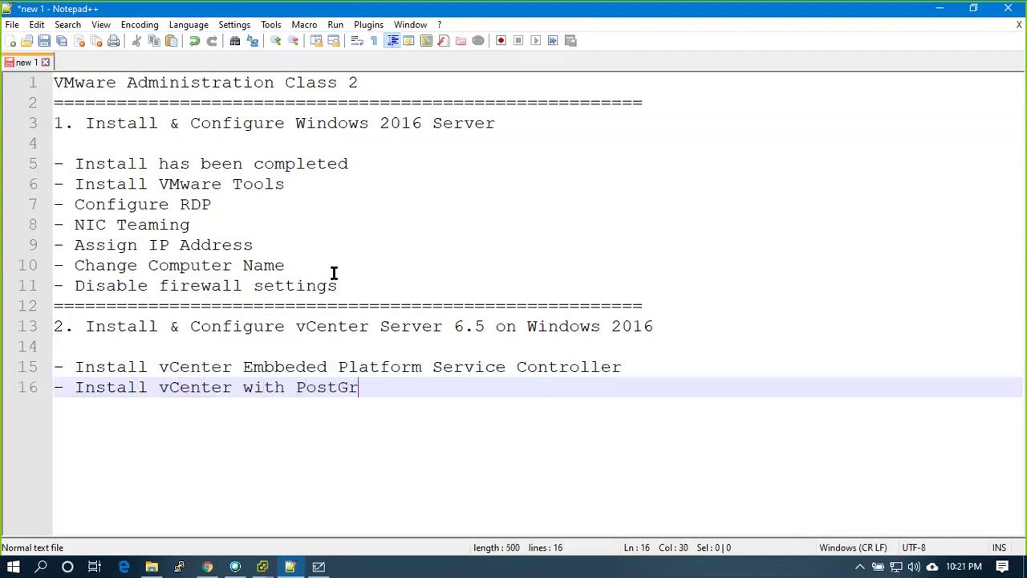
pyautogui.press('BackSpace')
pyautogui.write('gres SQL ( L')
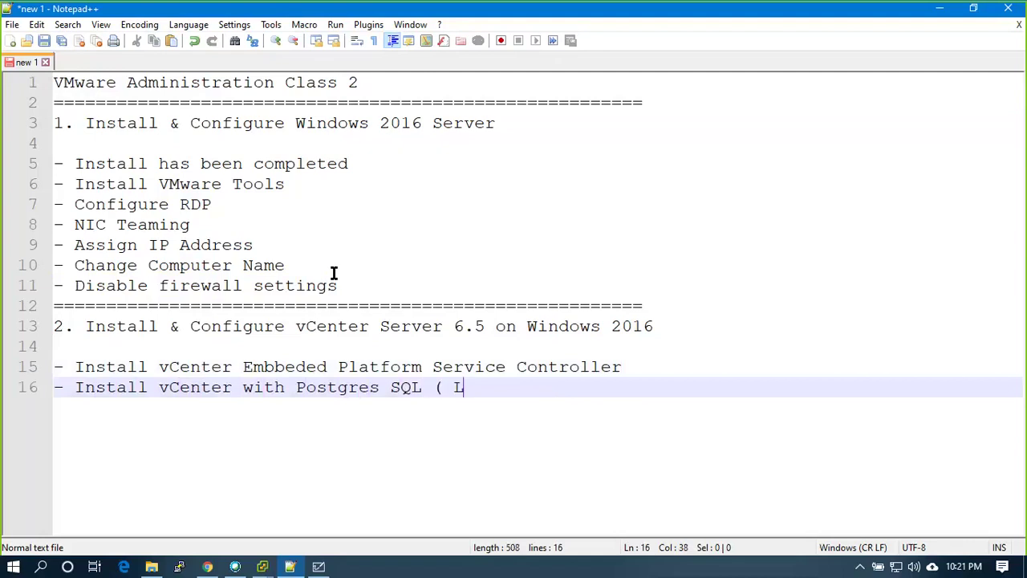
pyautogui.write('ab purpose onl')
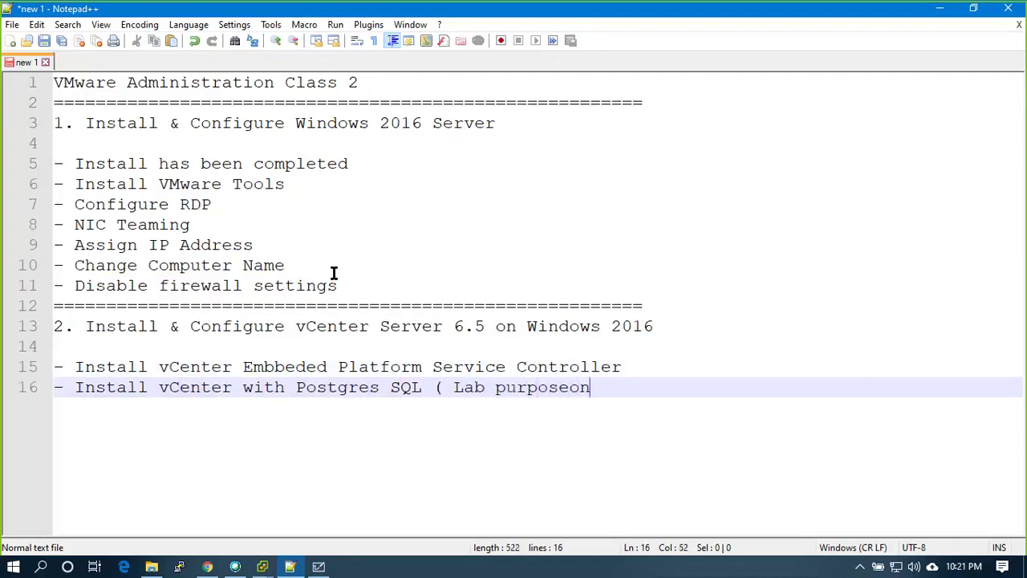
pyautogui.write('y_)')
pyautogui.press('BackSpace')
pyautogui.press('BackSpace')
pyautogui.write(')')
pyautogui.press('Return')
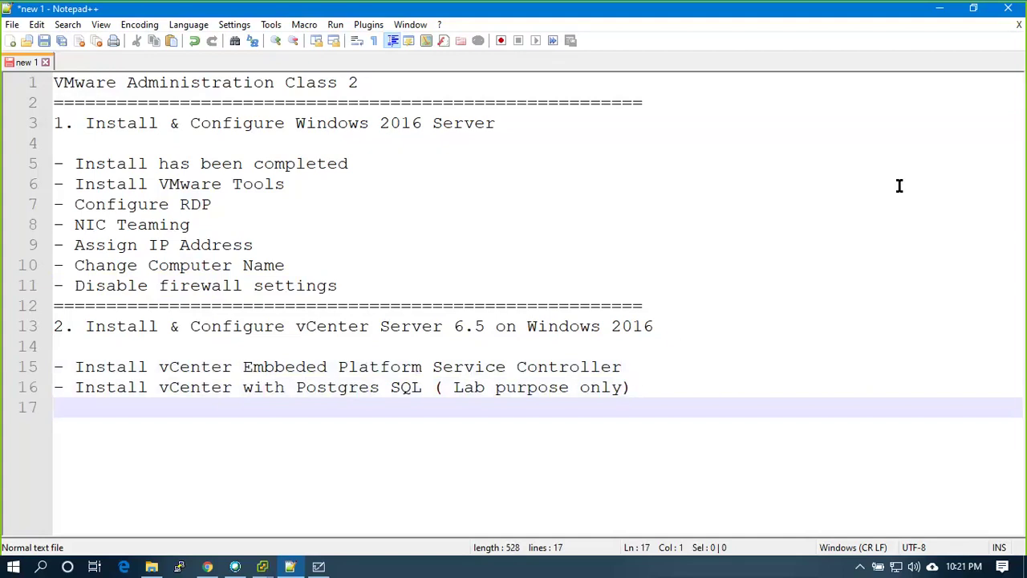
# Minimize Notepad++ and clear the old drawing from the Whiteboard canvas
pyautogui.click(953, 17)
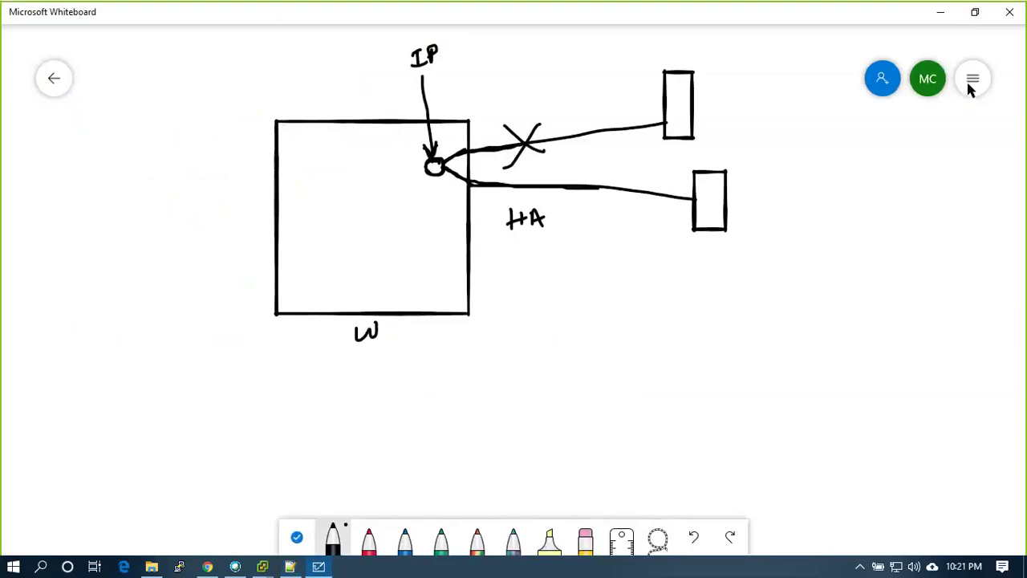
pyautogui.click(962, 84)
pyautogui.click(734, 383)
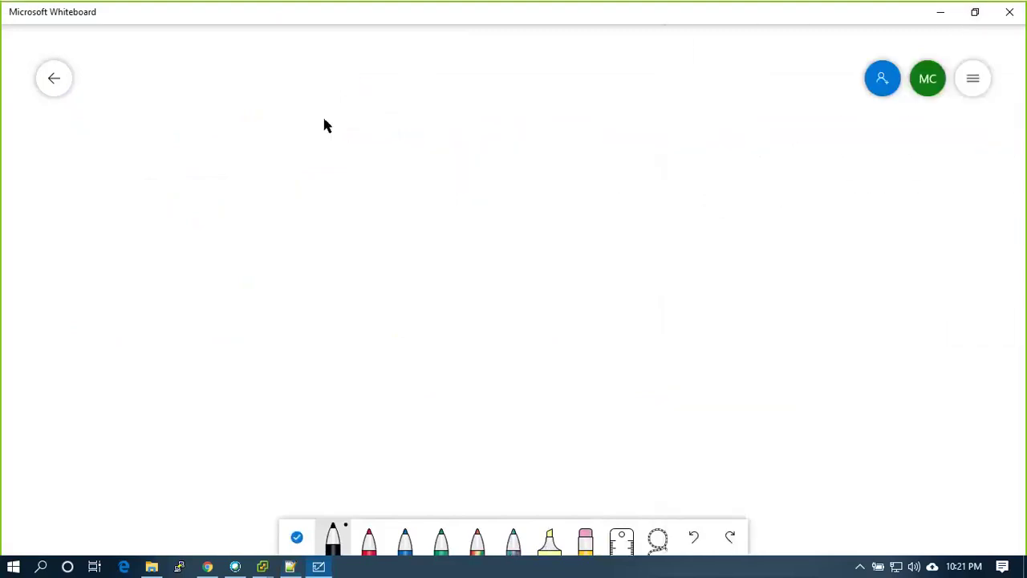
pyautogui.scroll(-3, 326, 126)
pyautogui.scroll(-2, 337, 92)
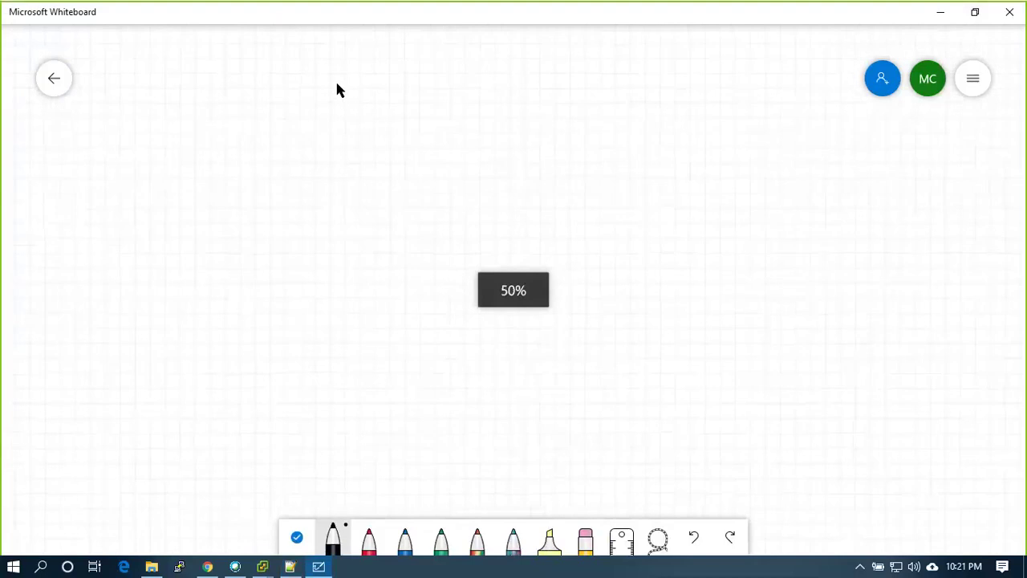
# Add a text box titled 'VMware vCenter Server Install & Configure', then minimize Whiteboard
pyautogui.click(352, 73)
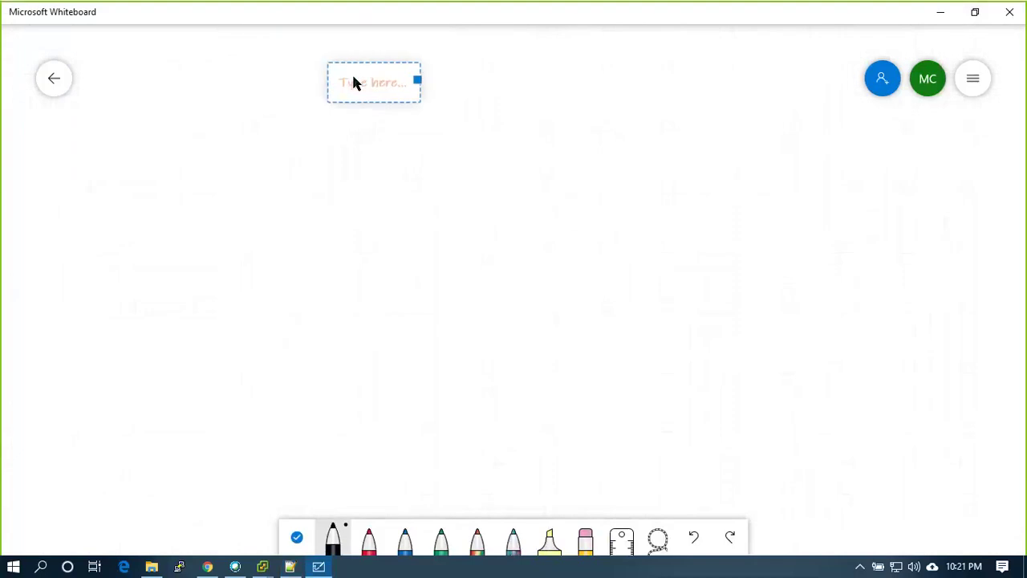
pyautogui.write('VMware VCnete')
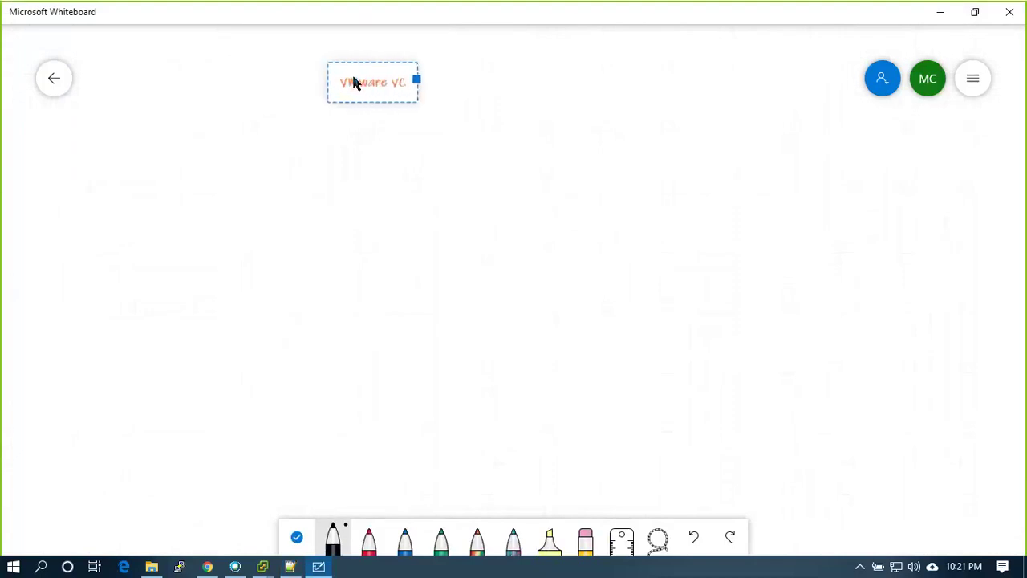
pyautogui.press('BackSpace')
pyautogui.press('BackSpace')
pyautogui.press('BackSpace')
pyautogui.press('BackSpace')
pyautogui.write('enter Server ')
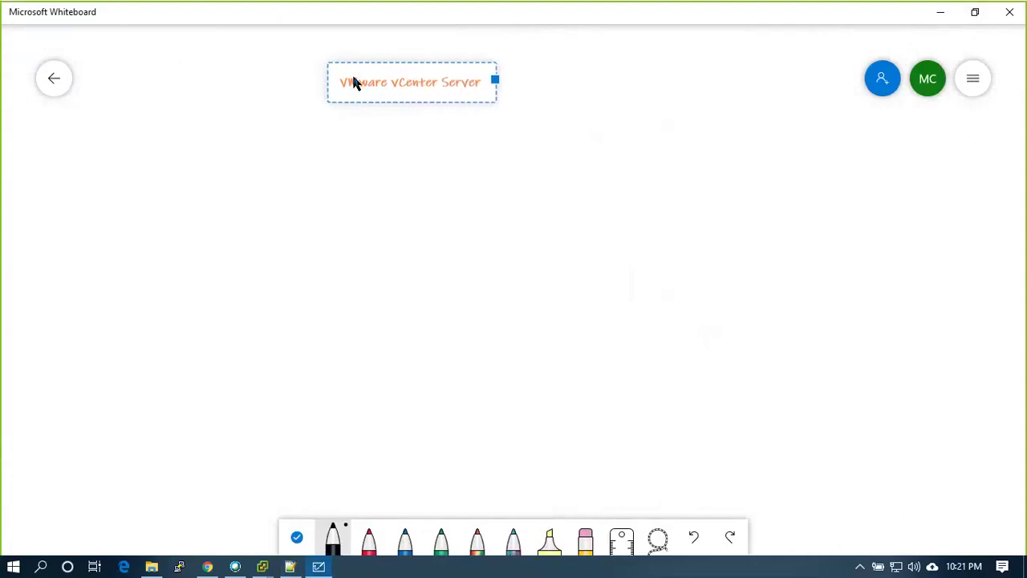
pyautogui.write('Installl &')
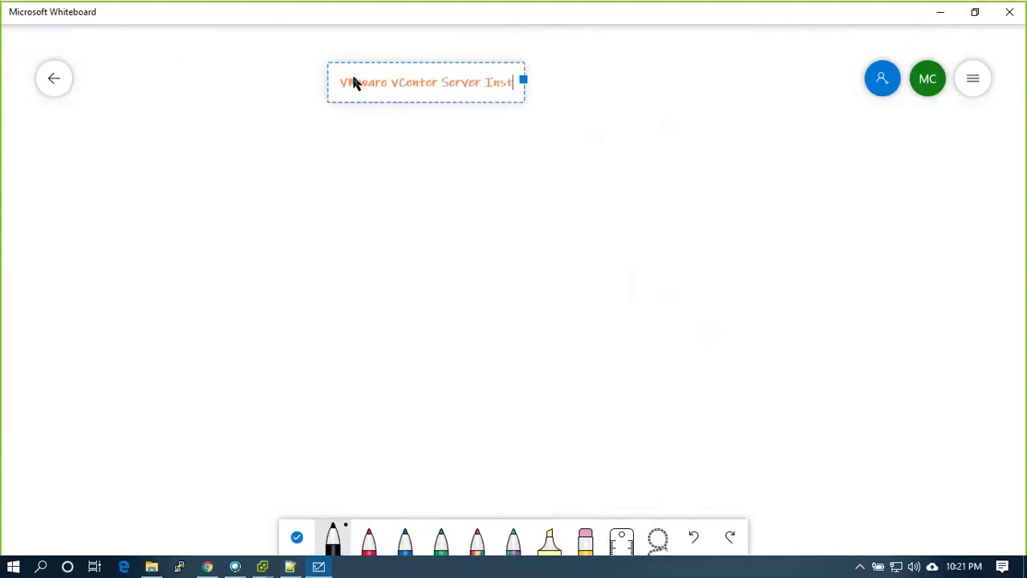
pyautogui.press('BackSpace')
pyautogui.press('BackSpace')
pyautogui.press('BackSpace')
pyautogui.write('& Co')
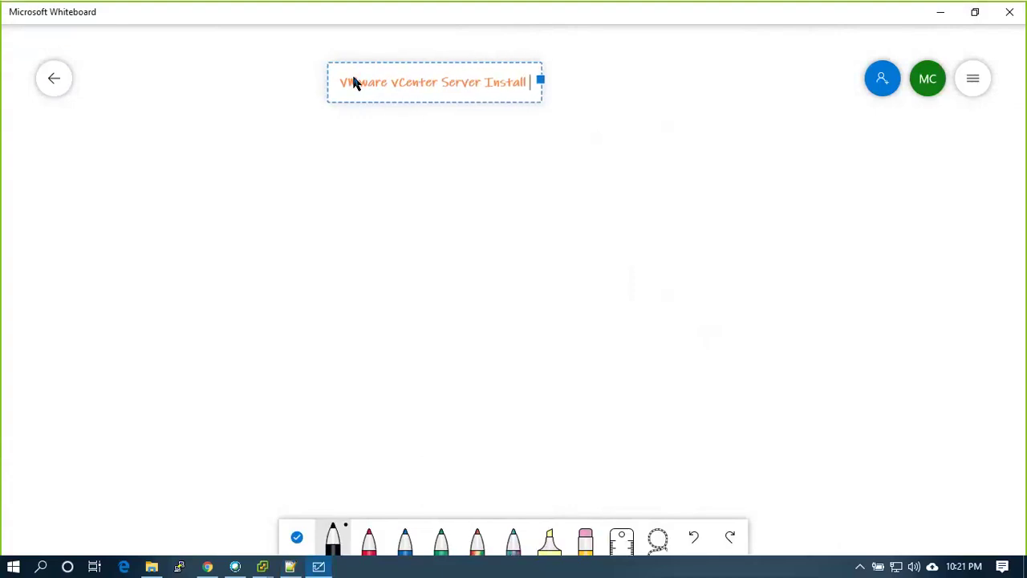
pyautogui.write('nfigure')
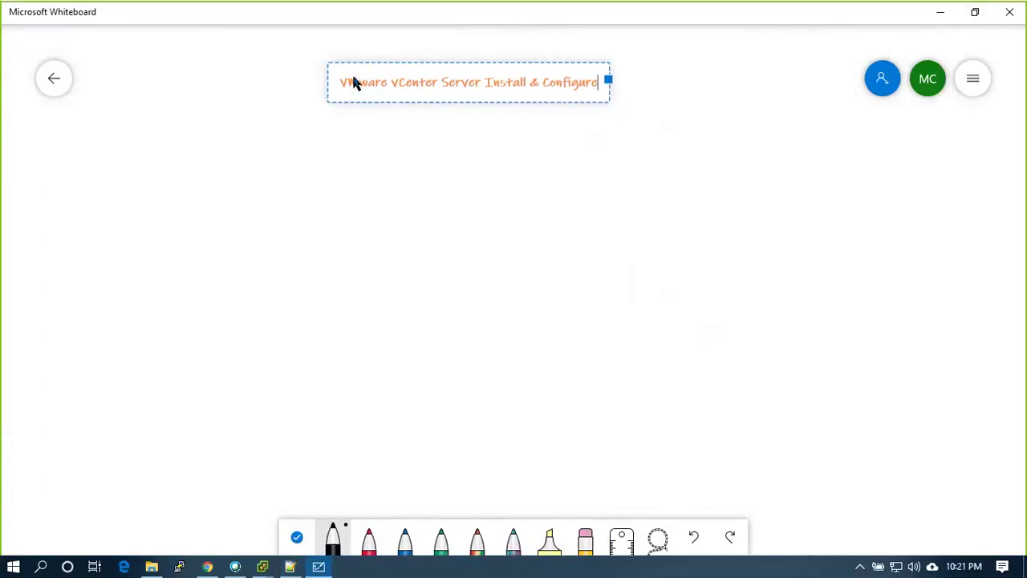
pyautogui.click(506, 174)
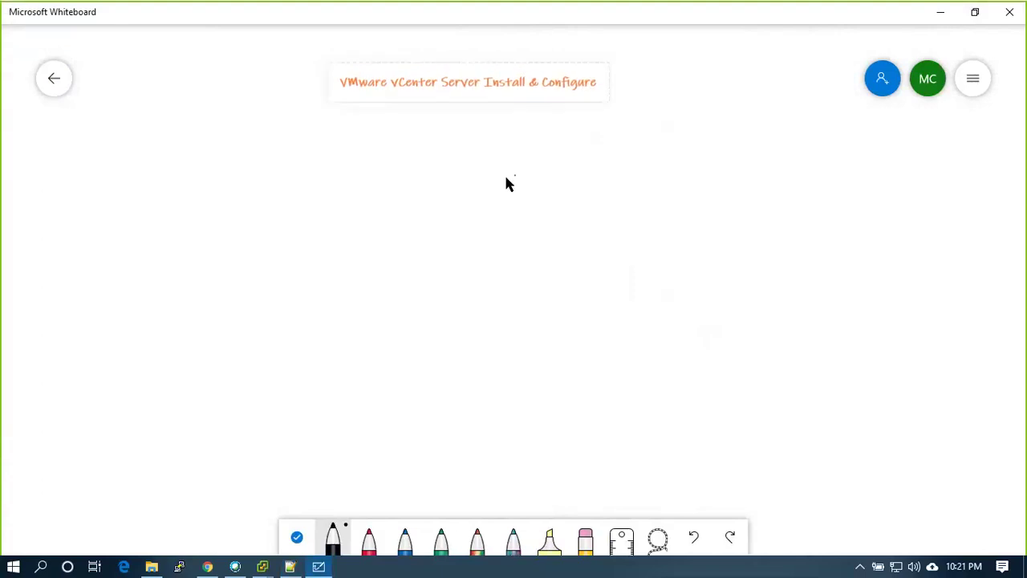
pyautogui.click(947, 14)
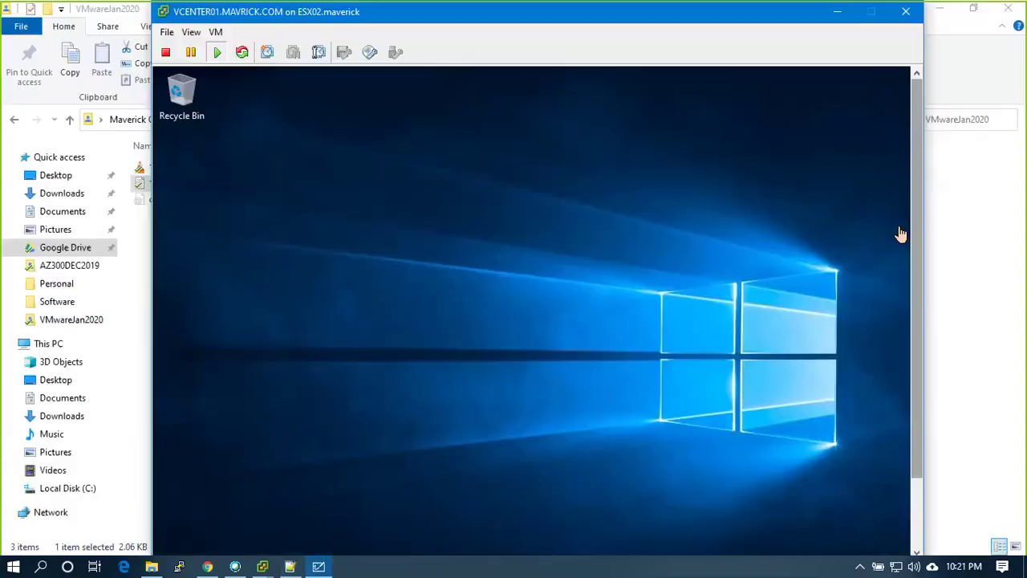
# Toggle the console's full screen off again and open VCENTER01's Edit Settings
pyautogui.click(191, 32)
pyautogui.click(212, 102)
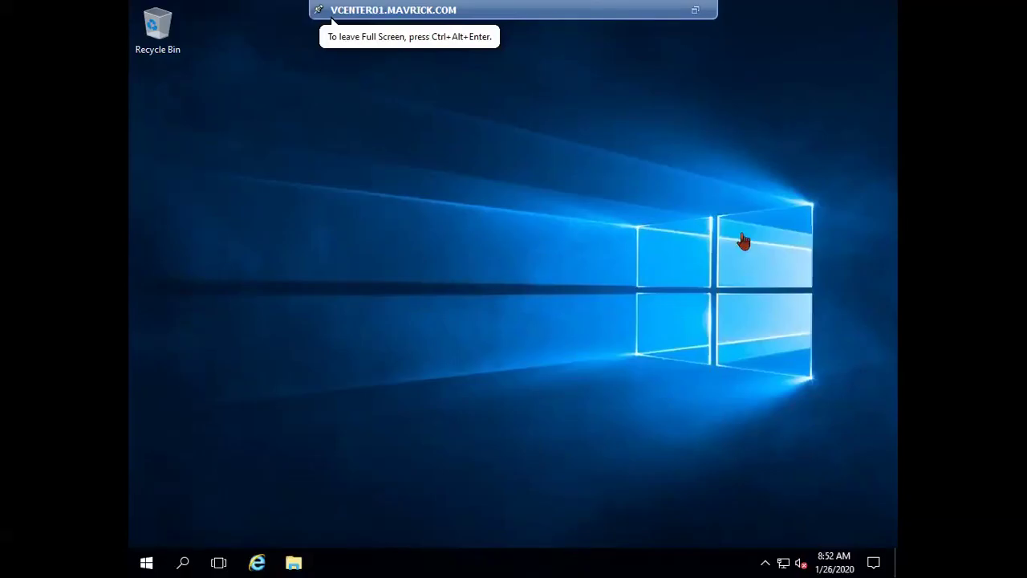
pyautogui.click(695, 12)
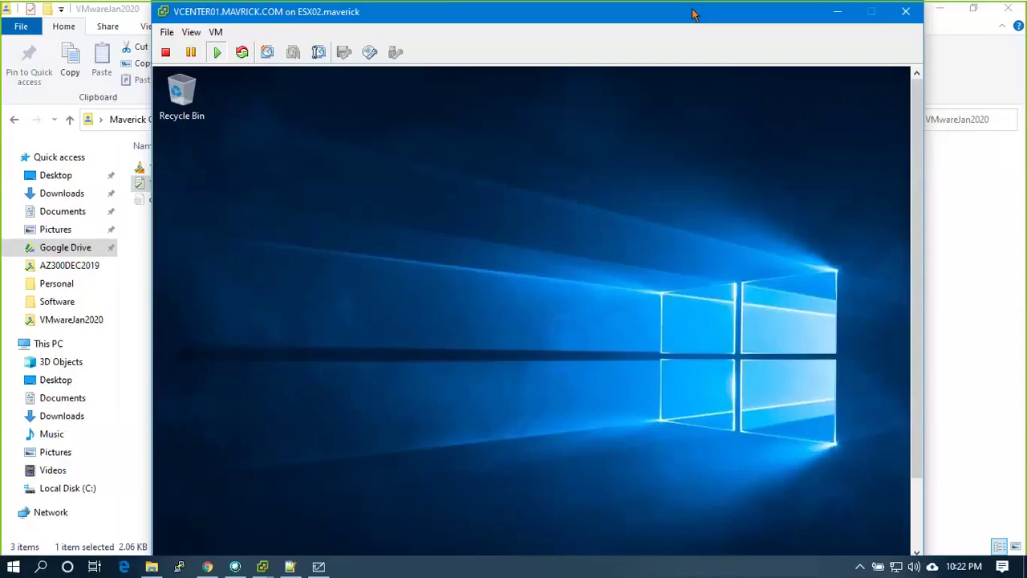
pyautogui.click(216, 32)
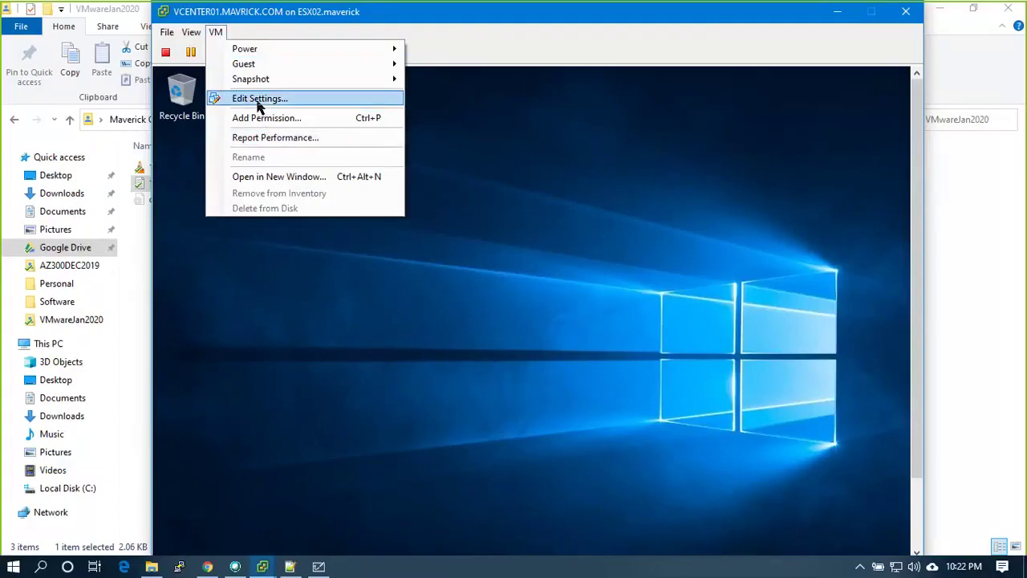
pyautogui.click(258, 99)
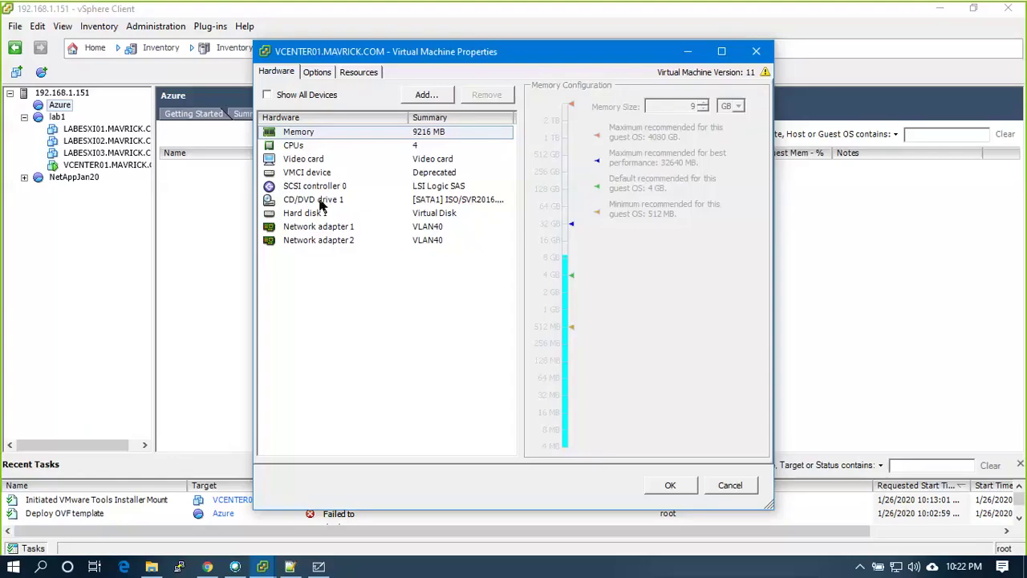
# Mount VMware-VIM-all-6.5.0-8815520.iso from the datastore on CD/DVD drive 1 and apply it
pyautogui.click(321, 200)
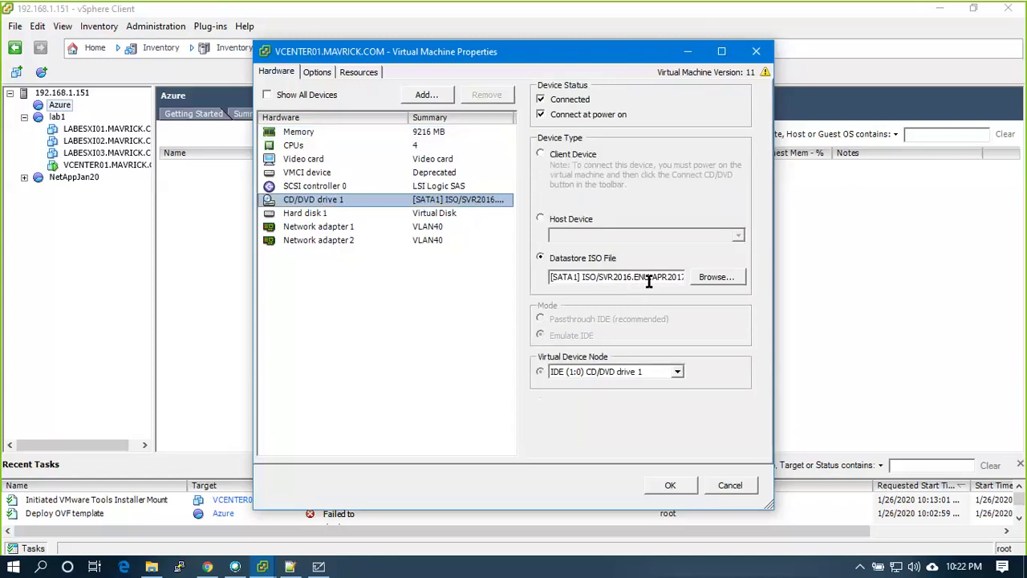
pyautogui.click(713, 277)
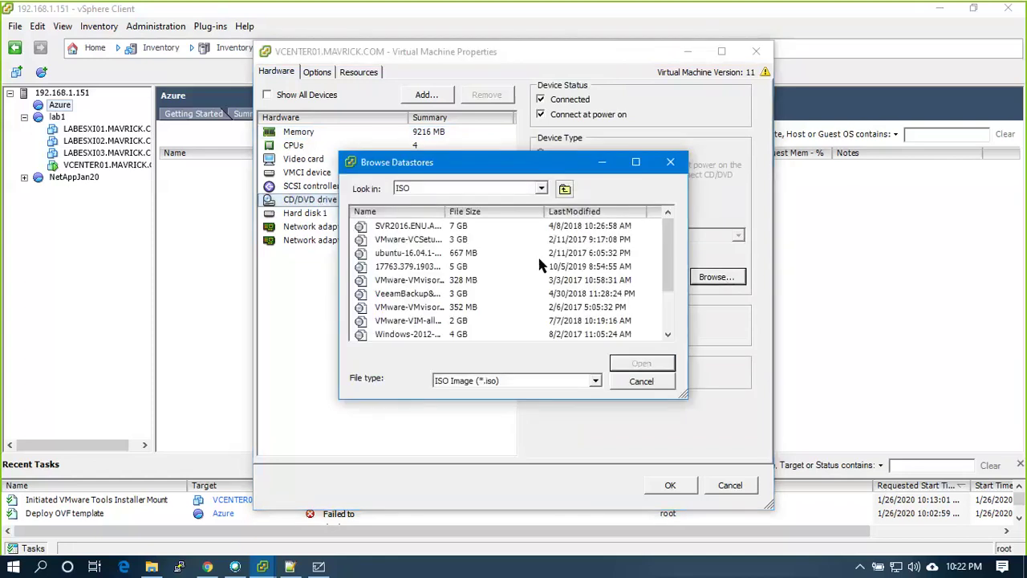
pyautogui.moveTo(449, 213); pyautogui.dragTo(527, 211)
pyautogui.click(416, 240)
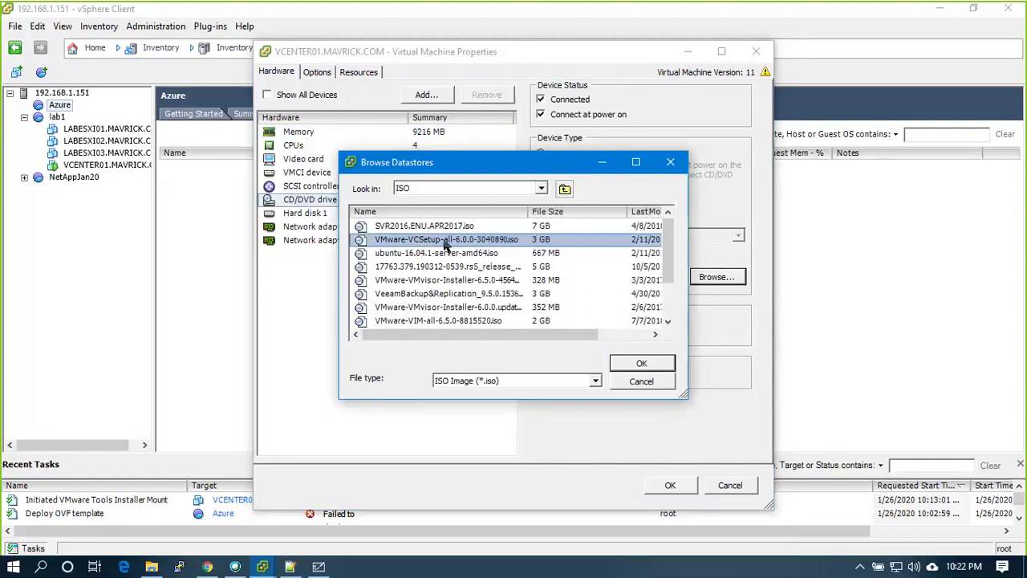
pyautogui.click(410, 323)
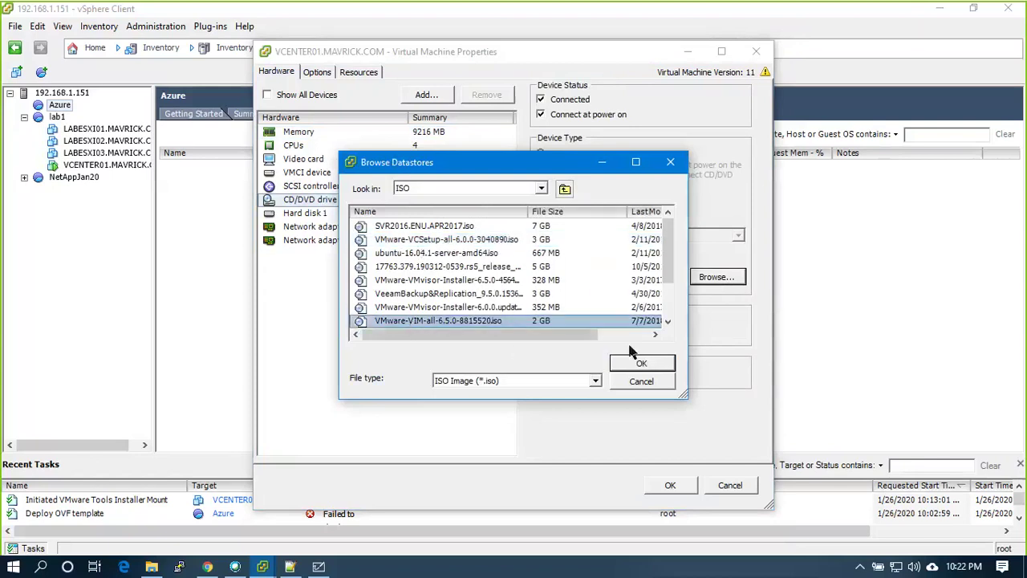
pyautogui.click(667, 321)
pyautogui.click(666, 321)
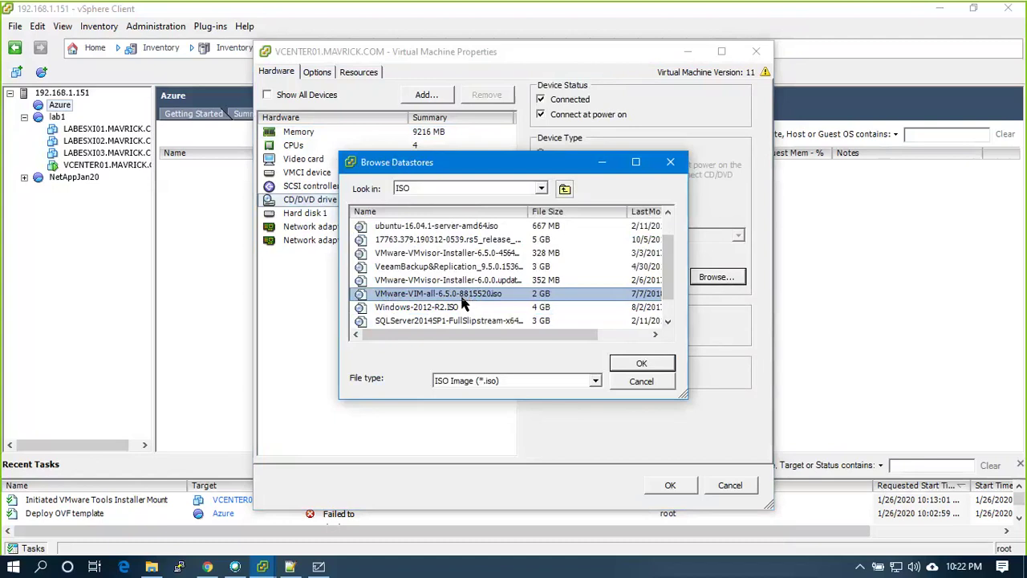
pyautogui.click(641, 364)
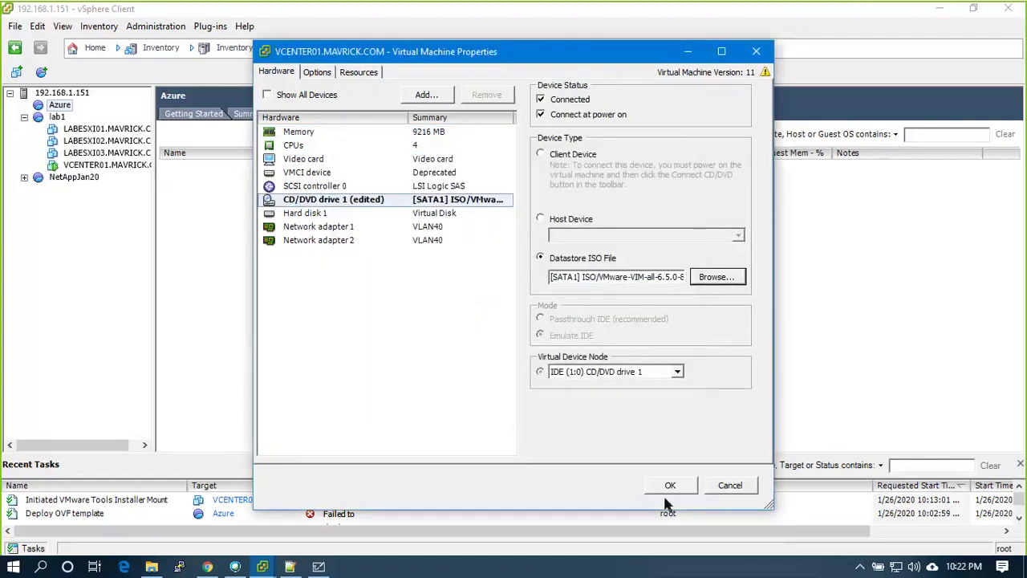
pyautogui.click(673, 486)
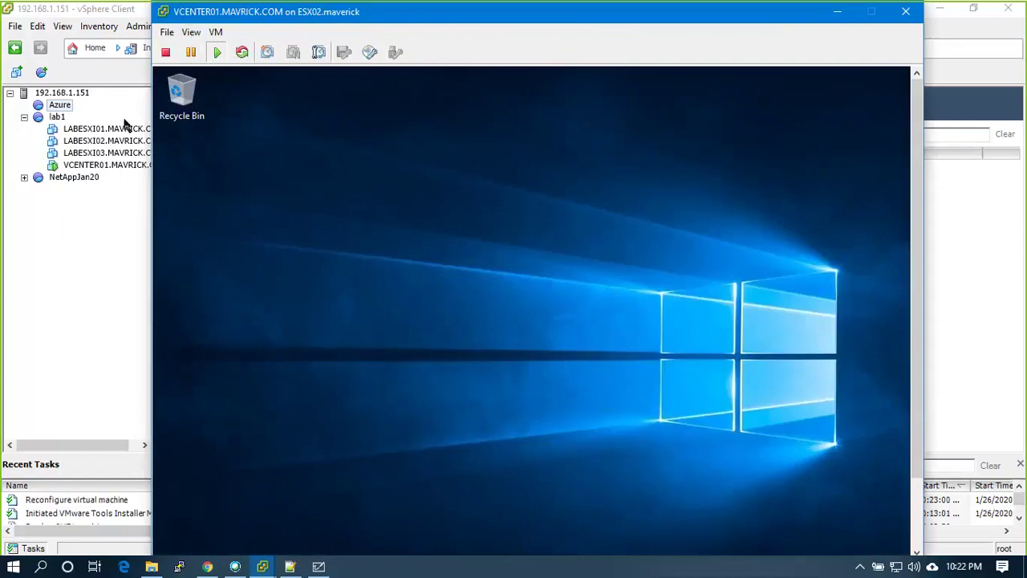
# Put the VCENTER01 console in full screen and run the installer from DVD Drive (D:)
pyautogui.click(191, 32)
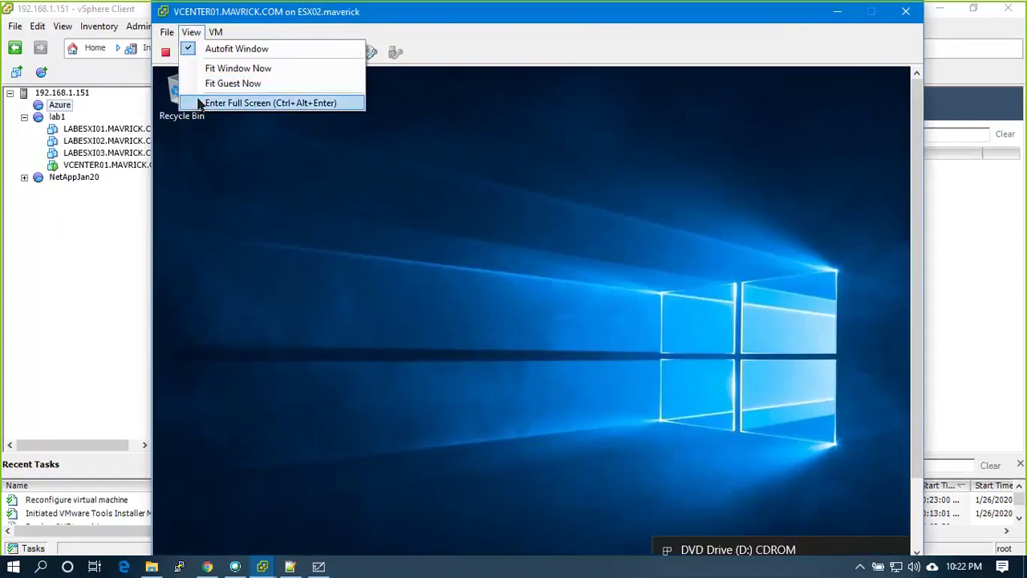
pyautogui.click(200, 103)
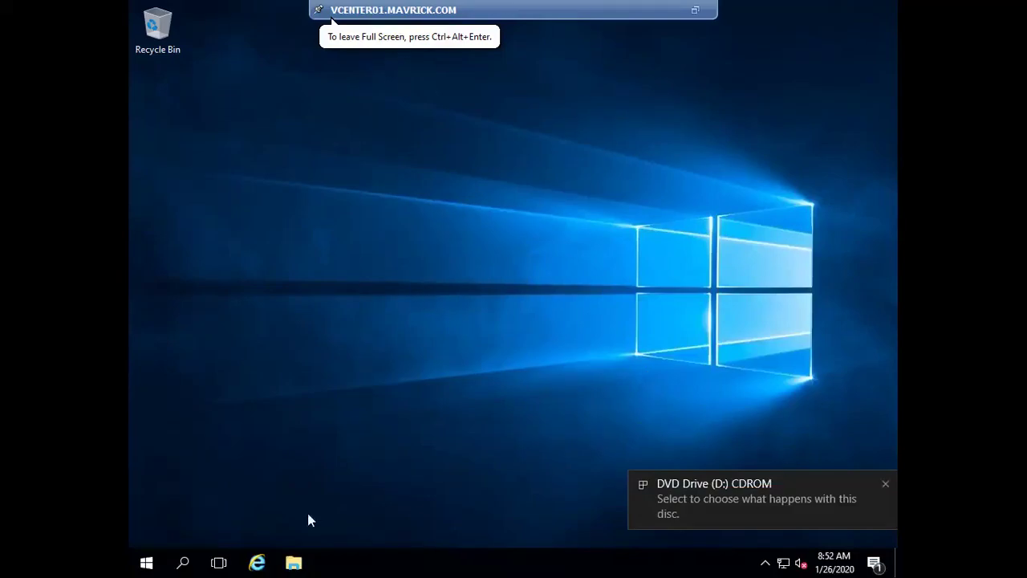
pyautogui.click(296, 563)
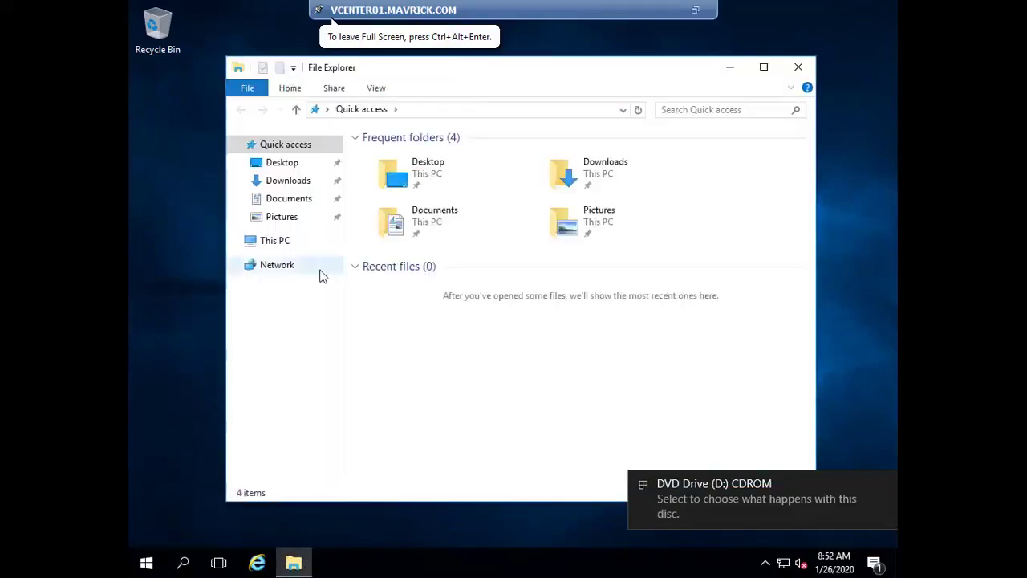
pyautogui.click(280, 247)
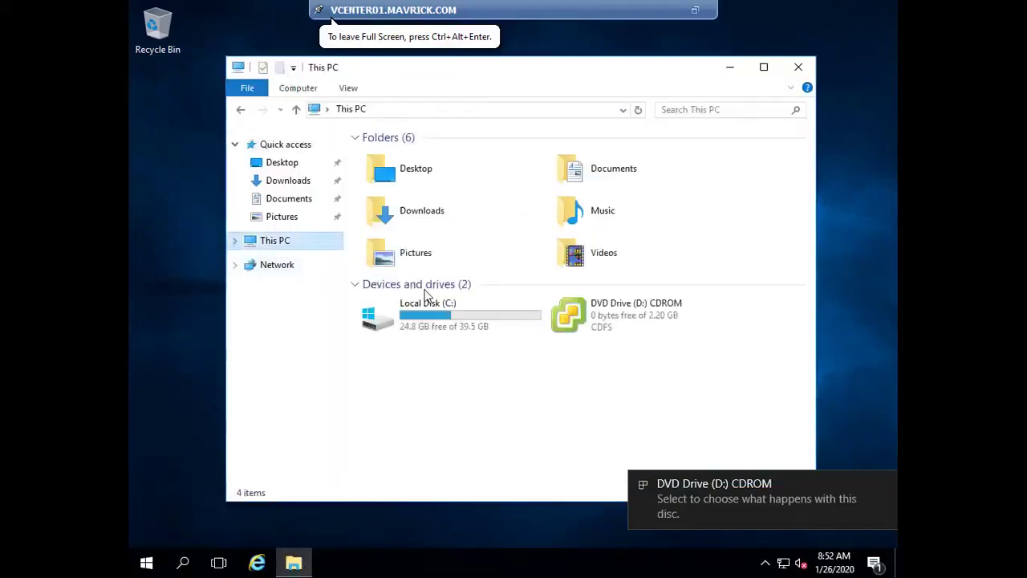
pyautogui.rightClick(620, 320)
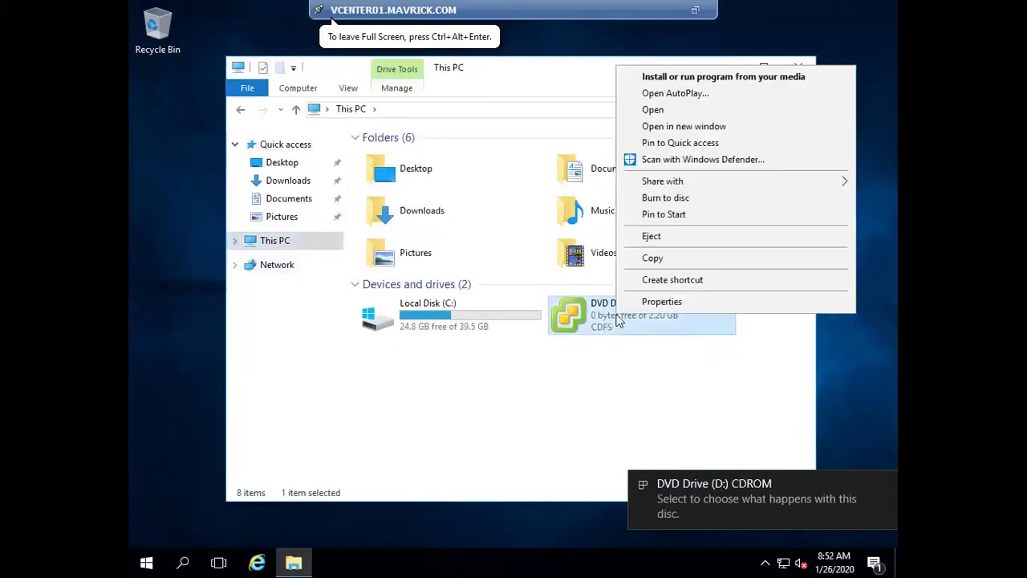
pyautogui.click(666, 78)
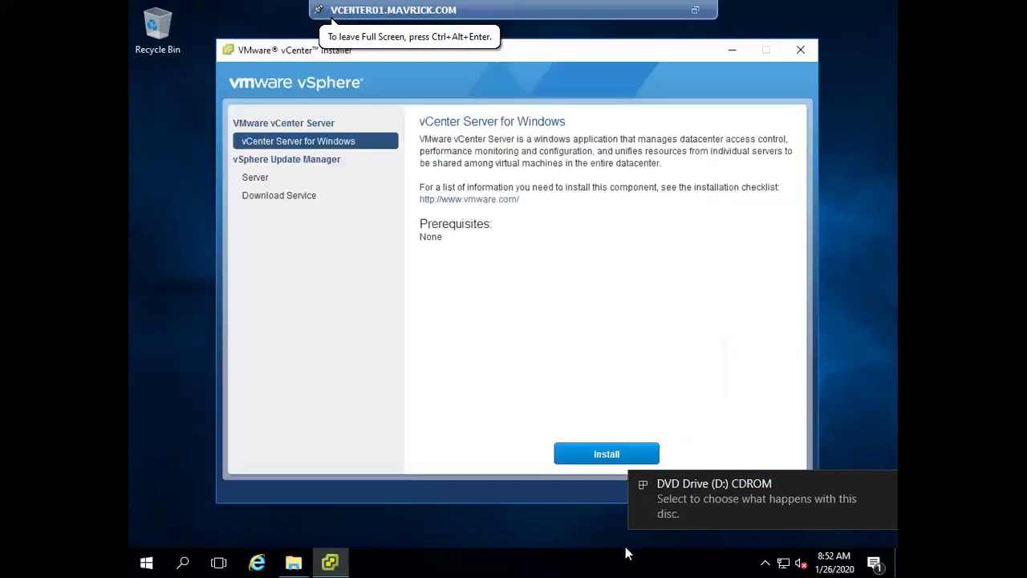
# Dismiss the DVD notice, review the component pages, and install vCenter Server for Windows
pyautogui.click(885, 482)
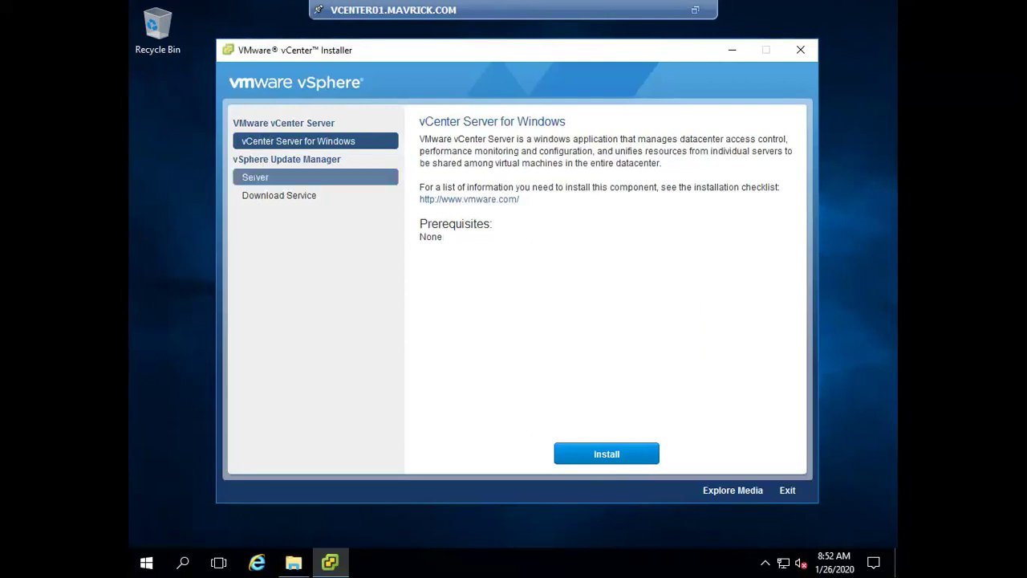
pyautogui.click(257, 177)
pyautogui.click(267, 189)
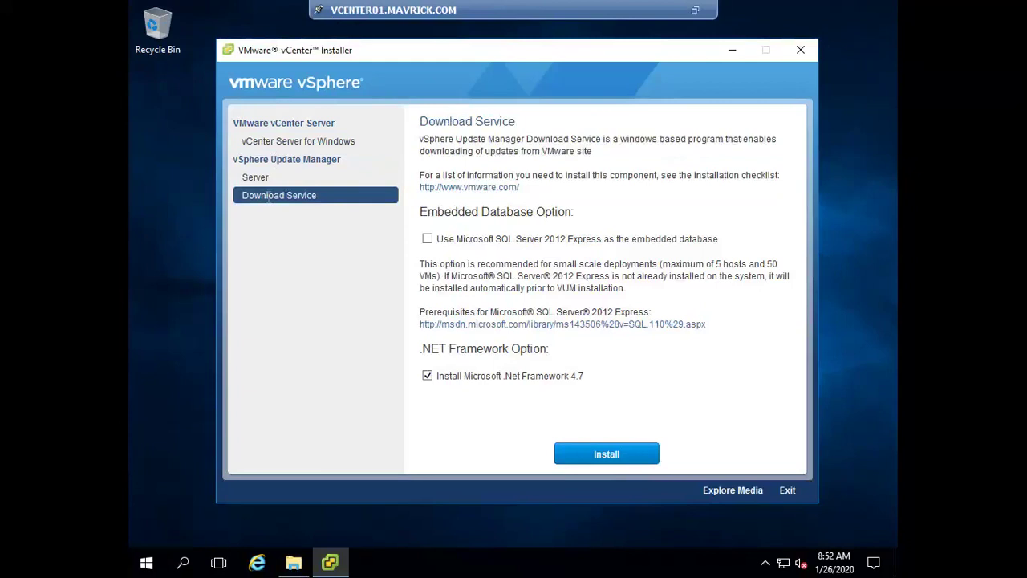
pyautogui.click(266, 158)
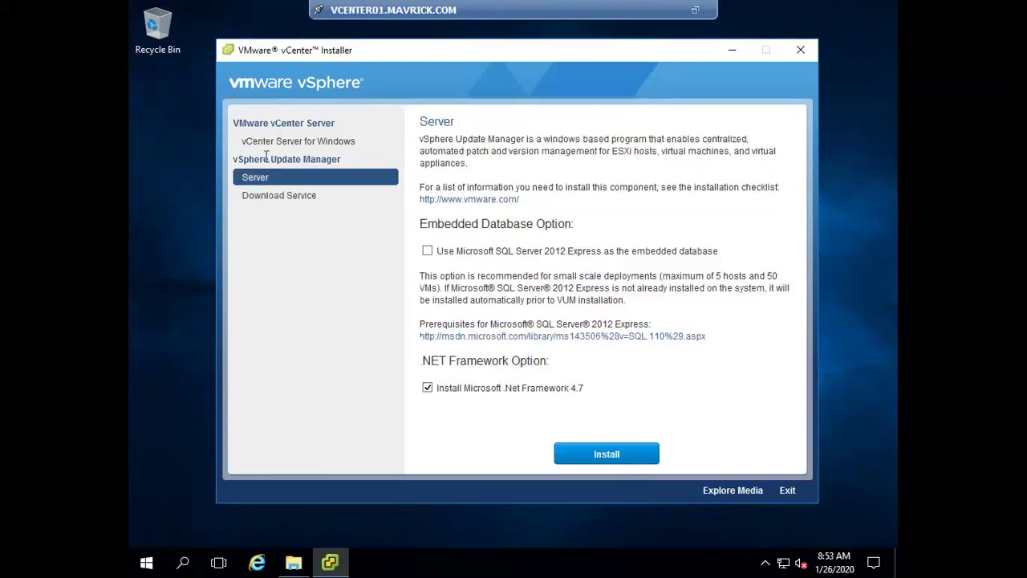
pyautogui.click(275, 196)
pyautogui.click(271, 159)
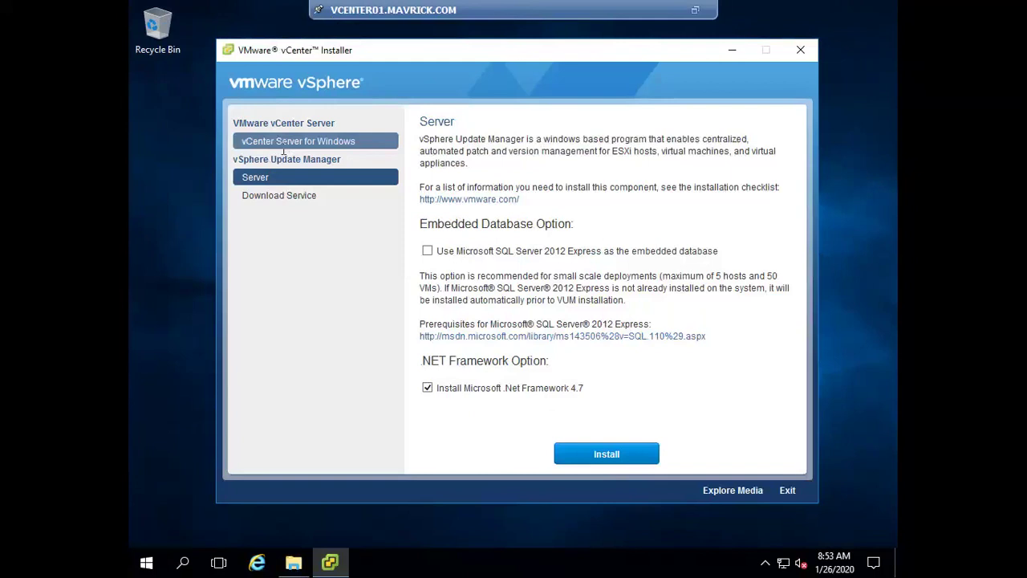
pyautogui.click(305, 141)
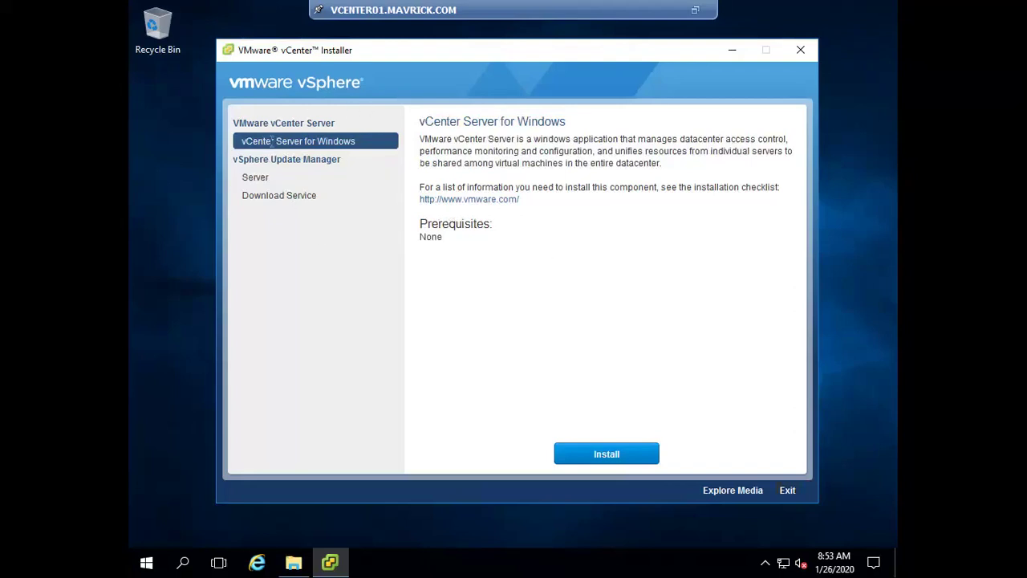
pyautogui.click(615, 455)
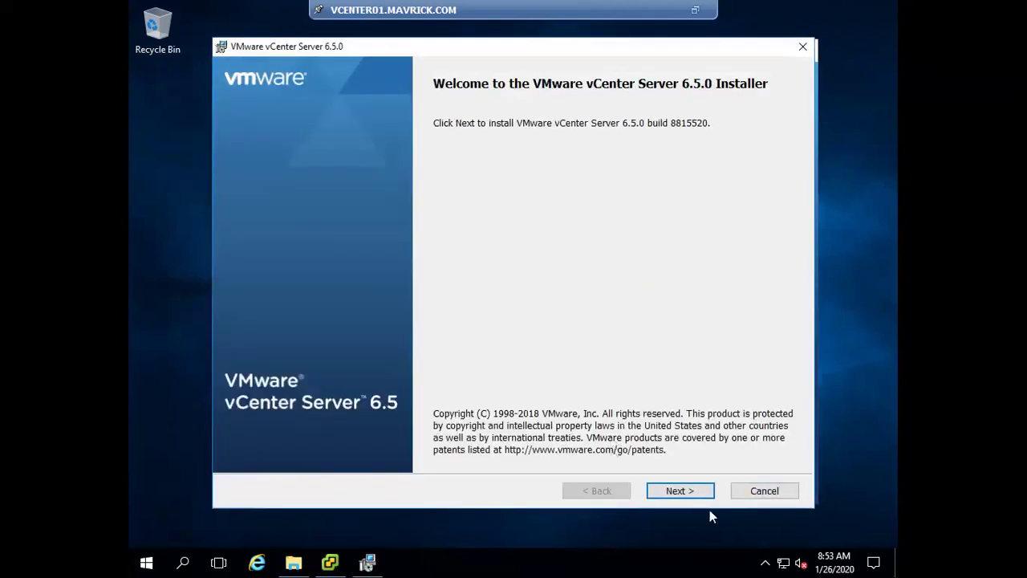
# Accept the vCenter license agreement and advance to the deployment type page
pyautogui.click(703, 496)
pyautogui.click(228, 457)
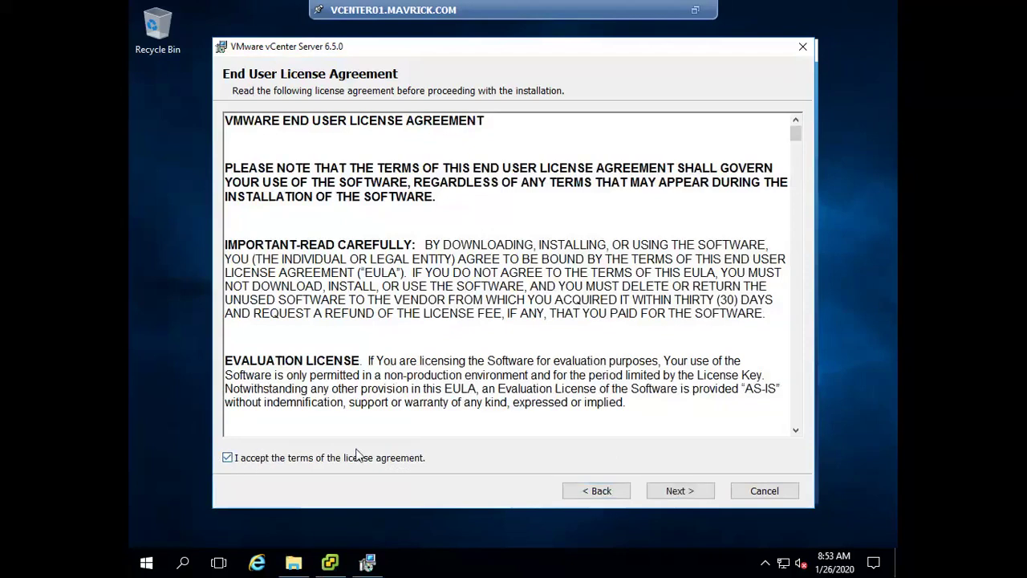
pyautogui.click(674, 490)
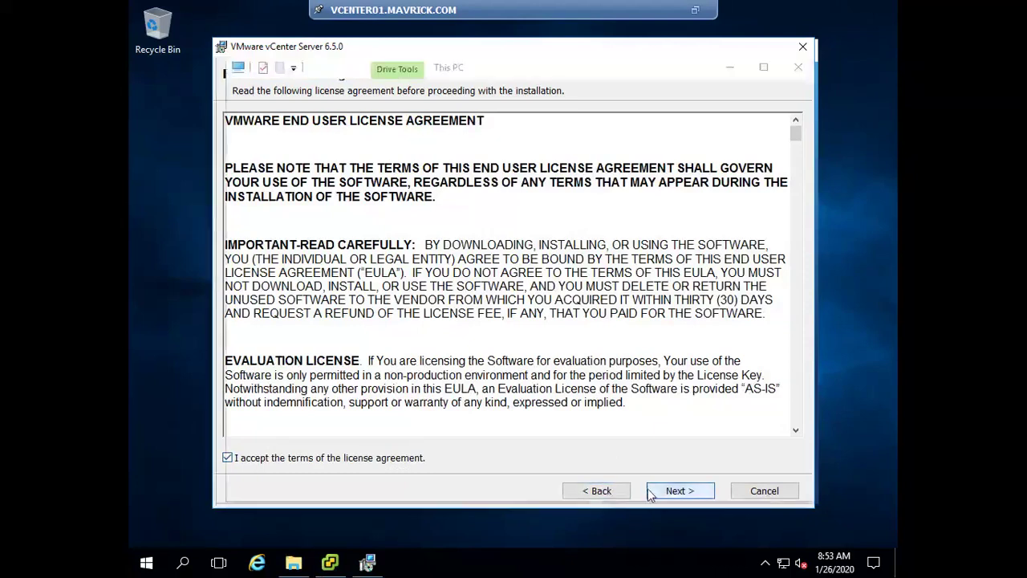
# Exit the console's full screen and bring up the host's Start menu
pyautogui.click(695, 8)
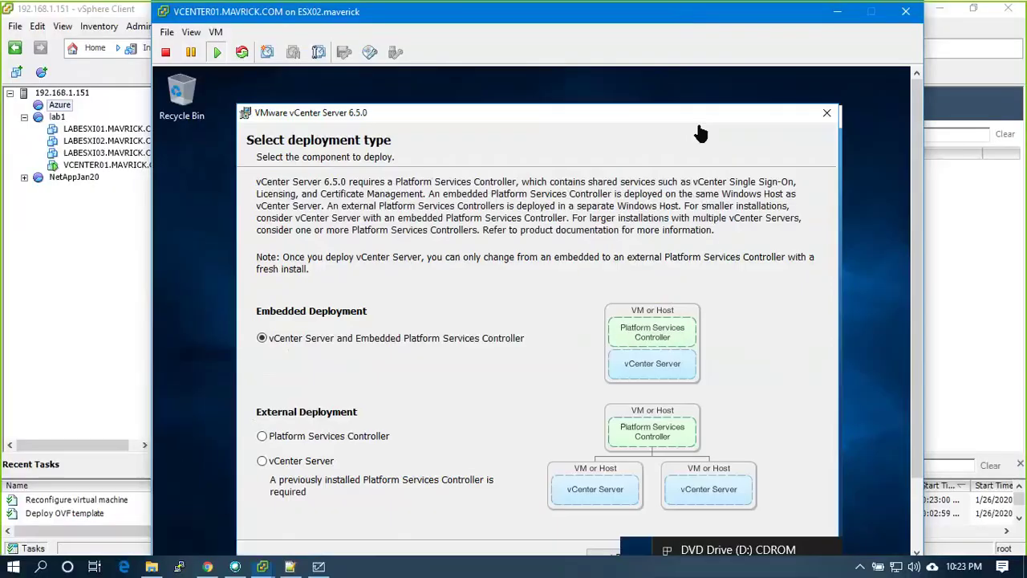
pyautogui.scroll(-1, 919, 257)
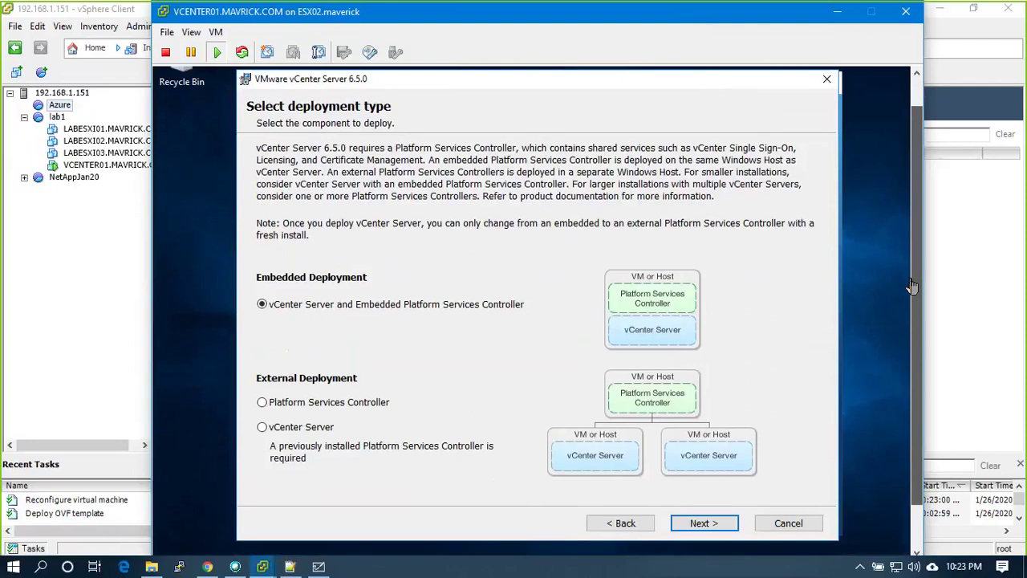
pyautogui.press('super')
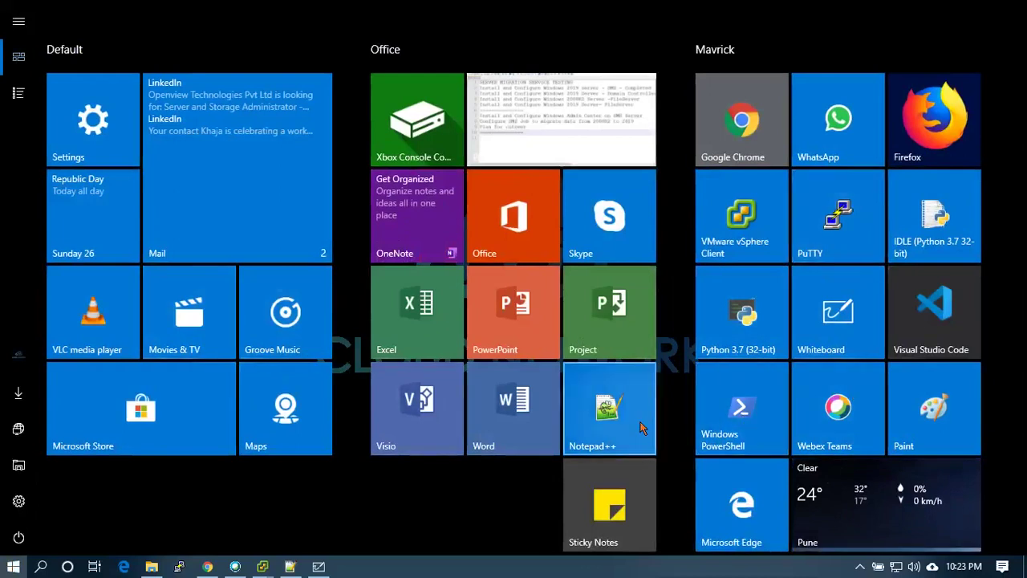
# Snip the Select deployment type page, then select the Embedded Platform Service Controller line in Notepad++
pyautogui.write('sn')
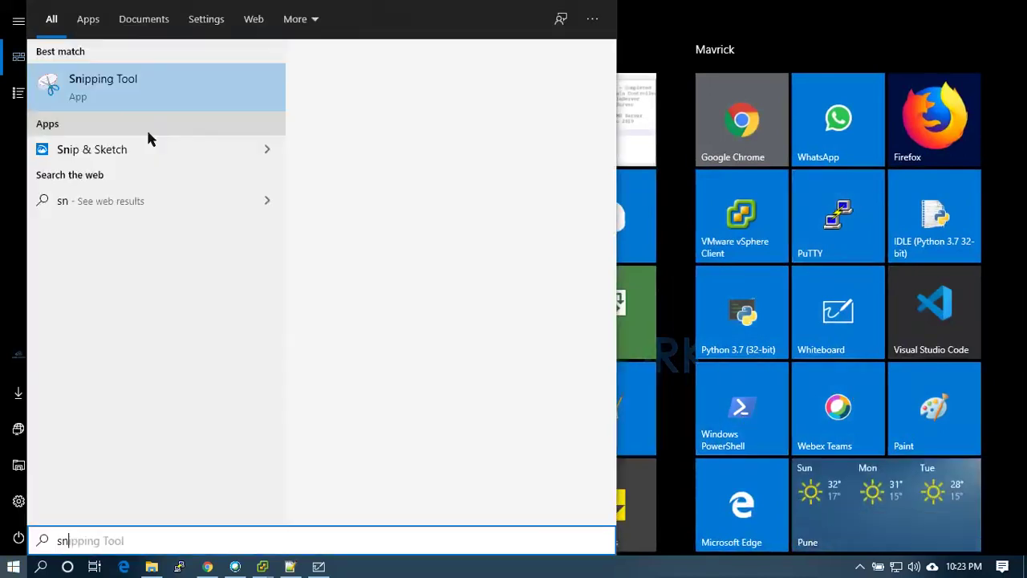
pyautogui.press('Escape')
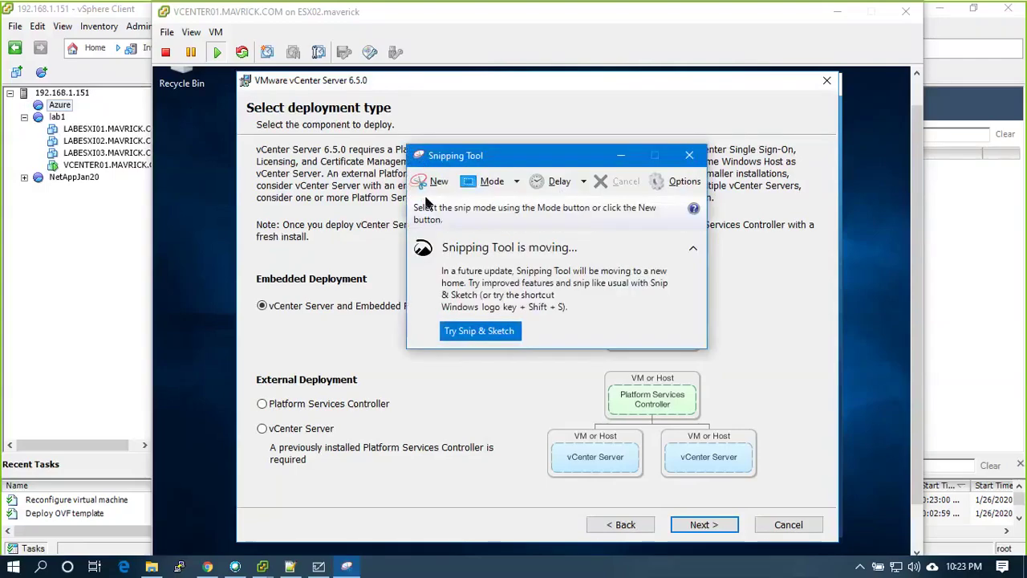
pyautogui.click(422, 182)
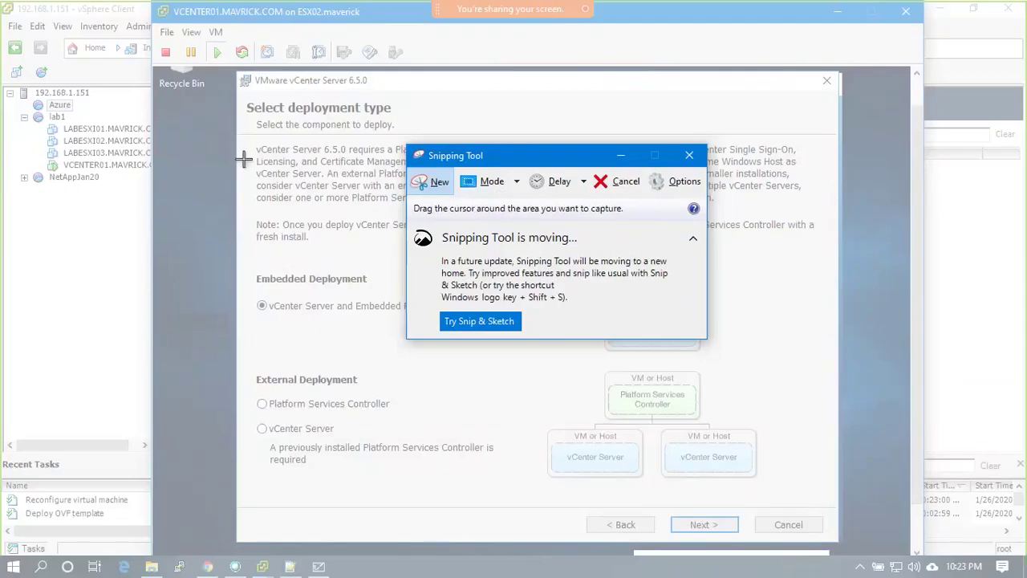
pyautogui.moveTo(243, 97); pyautogui.dragTo(841, 540)
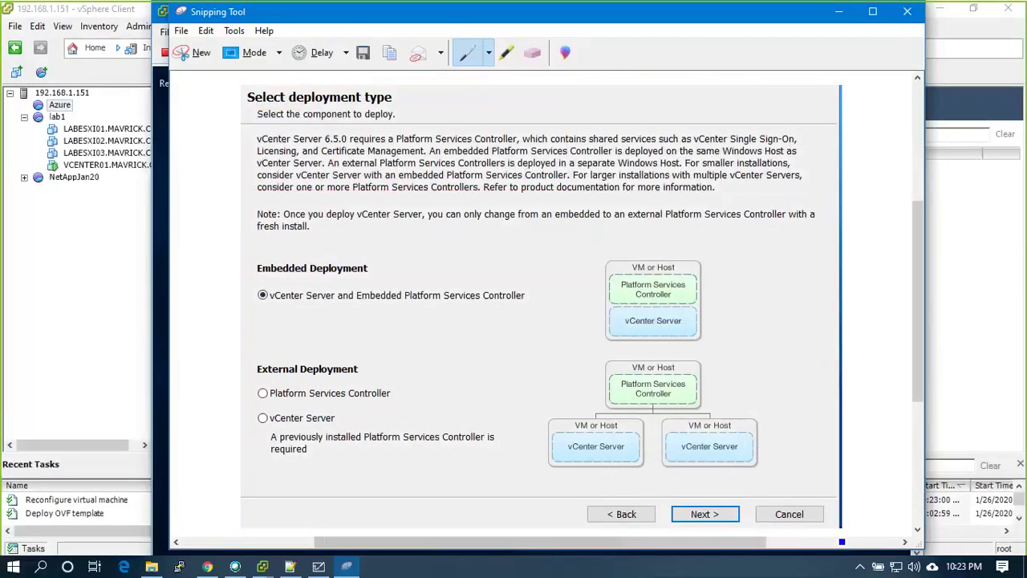
pyautogui.click(292, 567)
pyautogui.moveTo(629, 367); pyautogui.dragTo(76, 362)
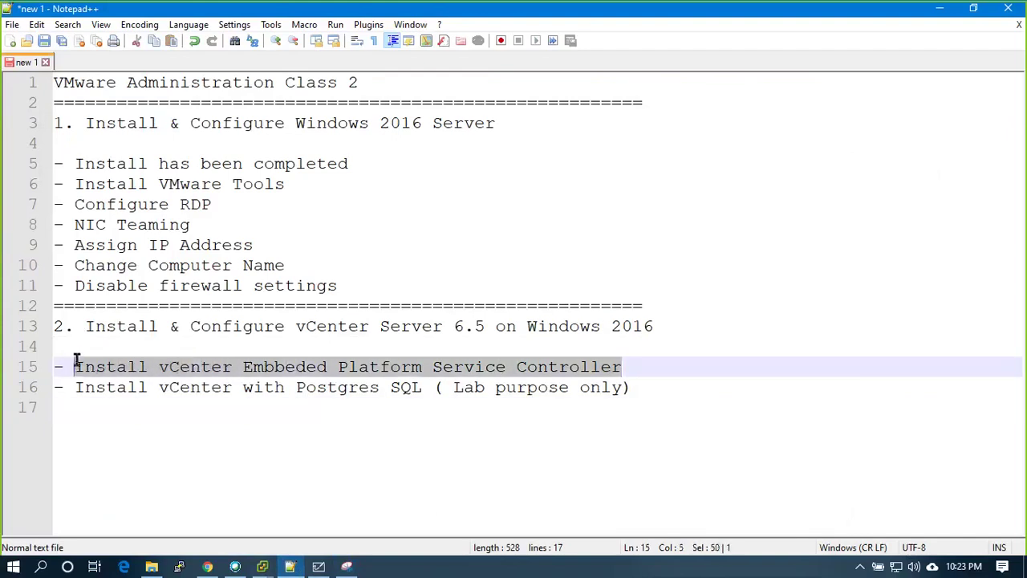
# Paste the deployment type screenshot under the Whiteboard title, undoing two misplaced pastes
pyautogui.click(319, 567)
pyautogui.rightClick(201, 126)
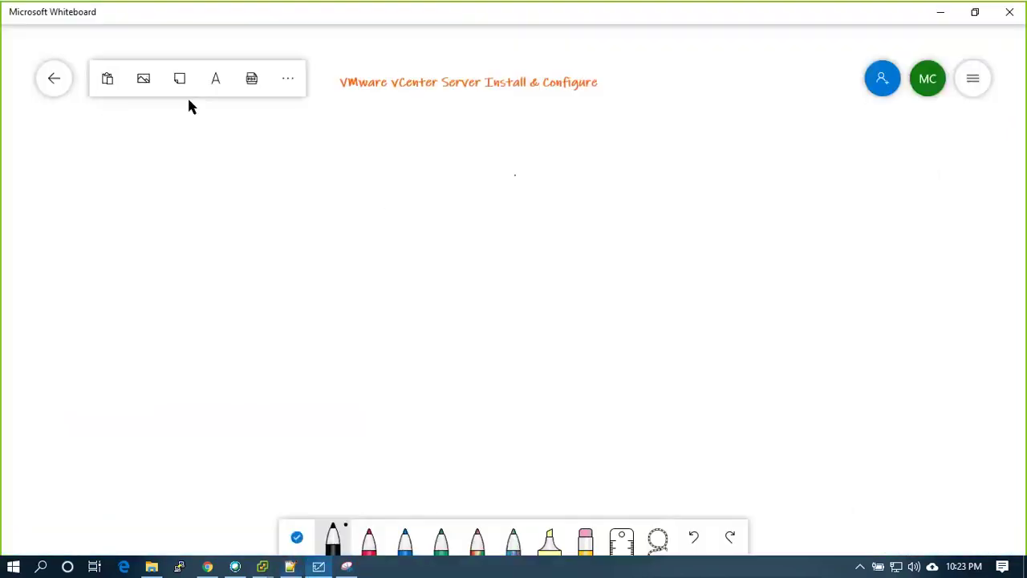
pyautogui.click(110, 80)
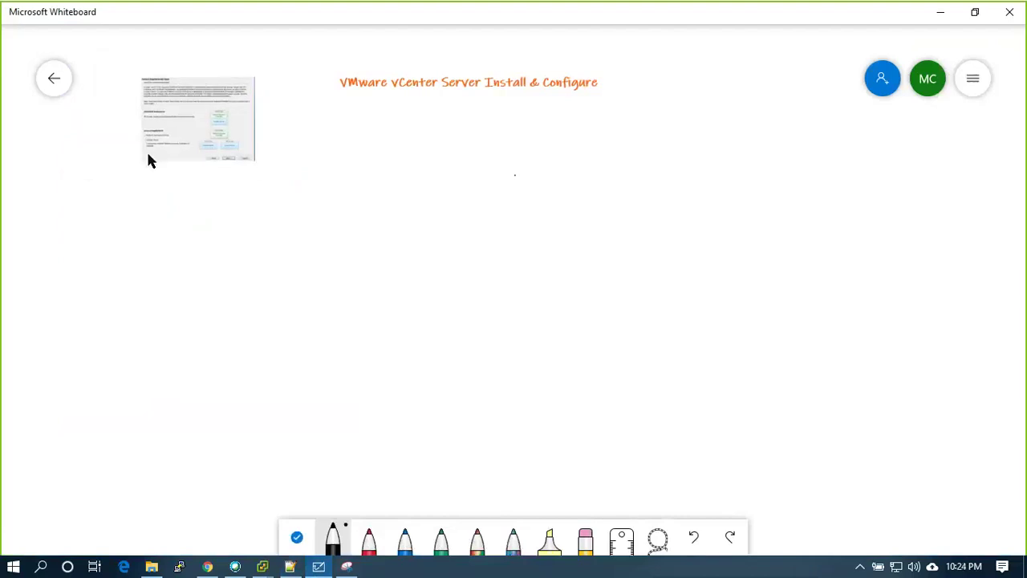
pyautogui.hotkey('ctrl', 'z')
pyautogui.rightClick(268, 273)
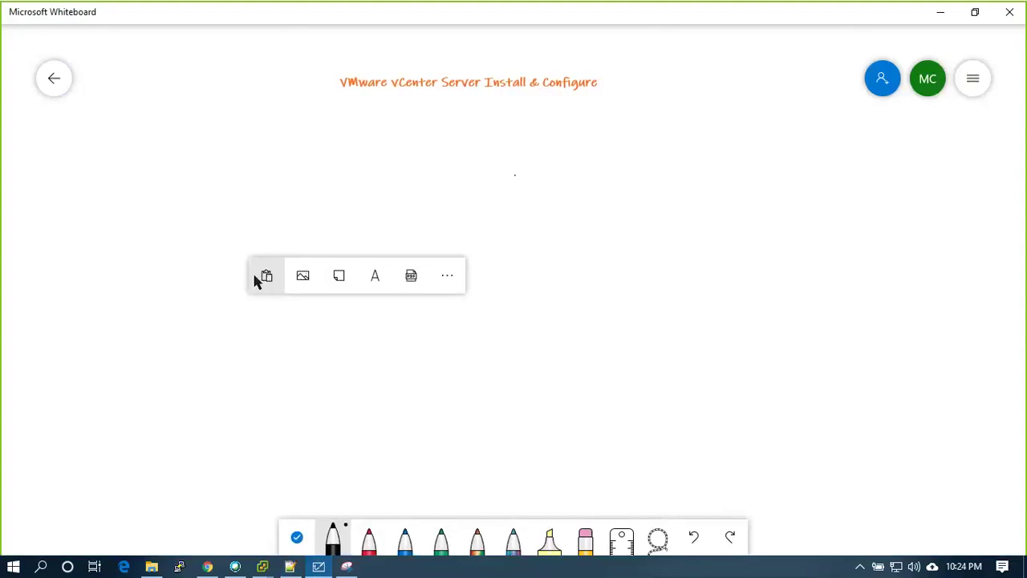
pyautogui.click(265, 276)
pyautogui.hotkey('ctrl', 'z')
pyautogui.rightClick(154, 199)
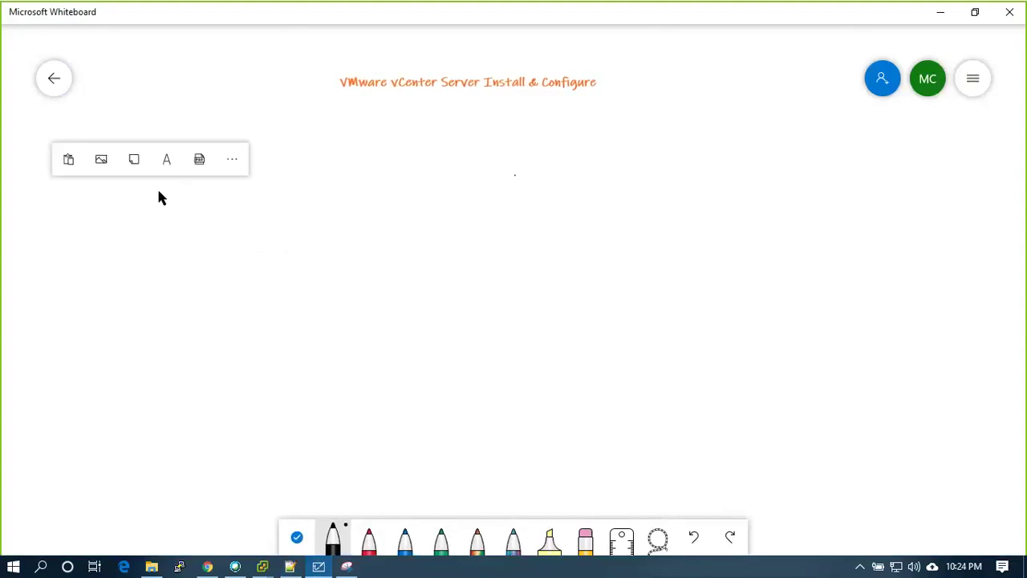
pyautogui.click(64, 156)
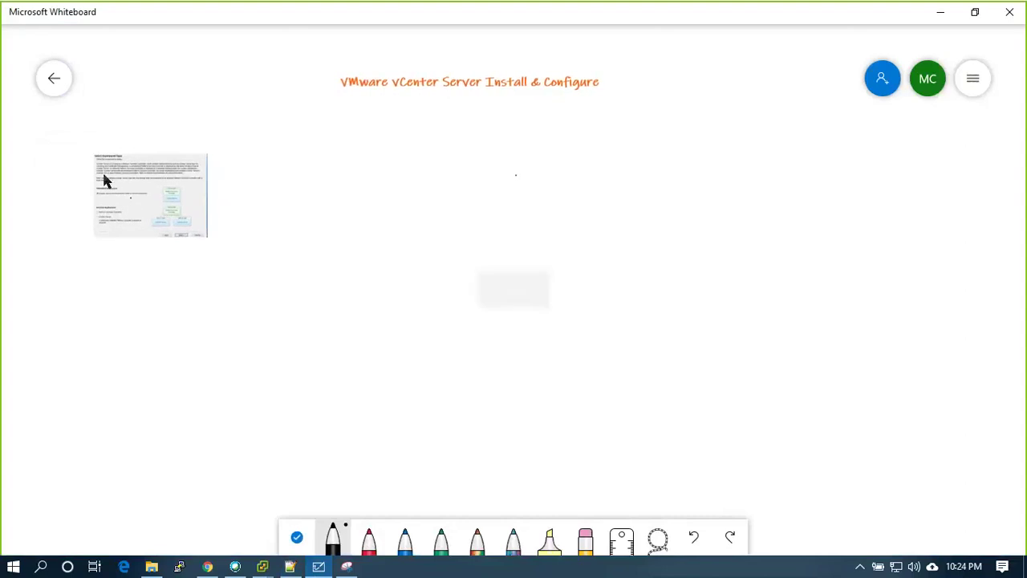
# Zoom in and out to inspect the pasted screenshot, then minimize Whiteboard
pyautogui.scroll(10, 85, 169)
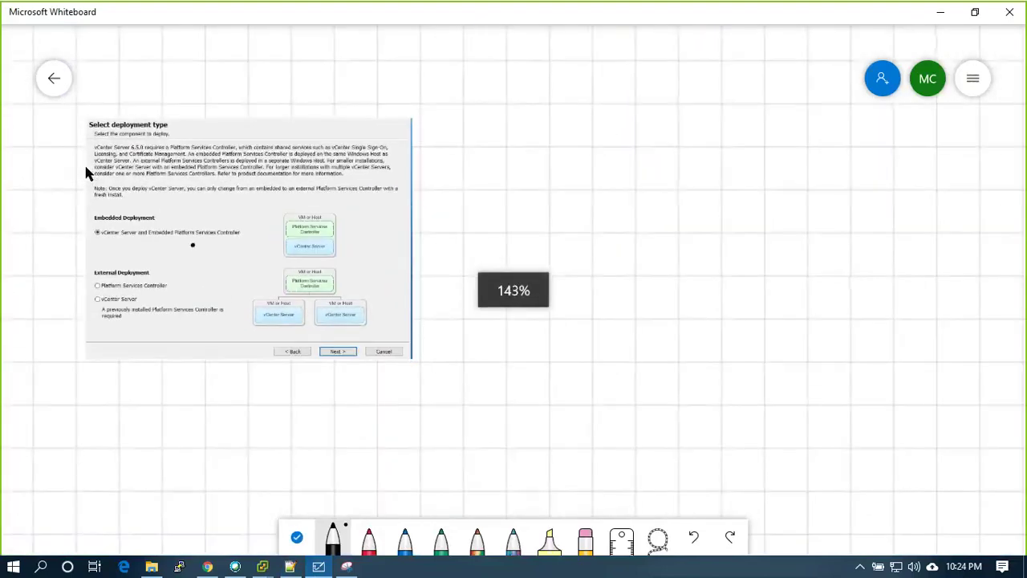
pyautogui.scroll(5, 84, 168)
pyautogui.scroll(4, 70, 213)
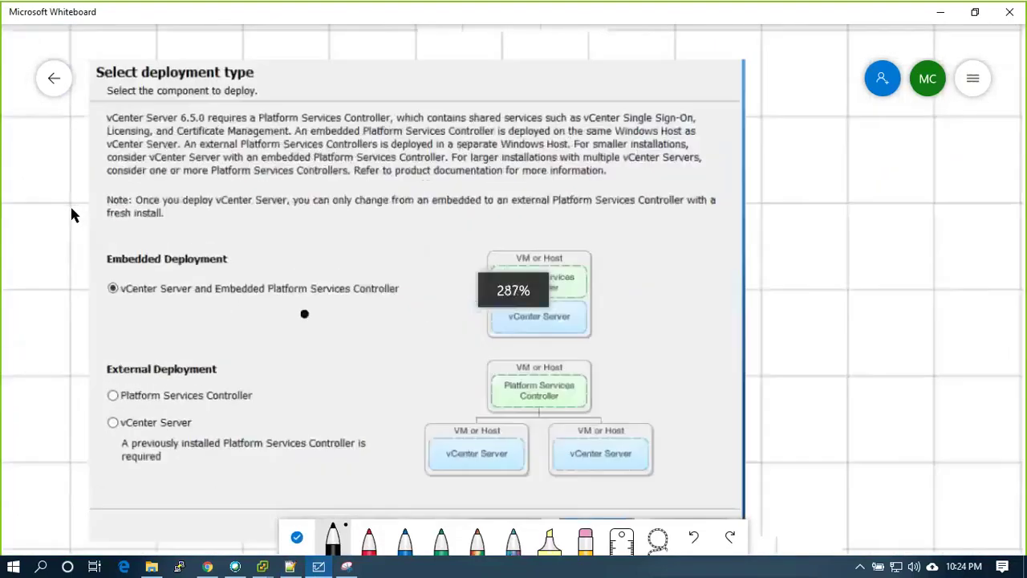
pyautogui.scroll(-4, 80, 215)
pyautogui.scroll(-6, 102, 218)
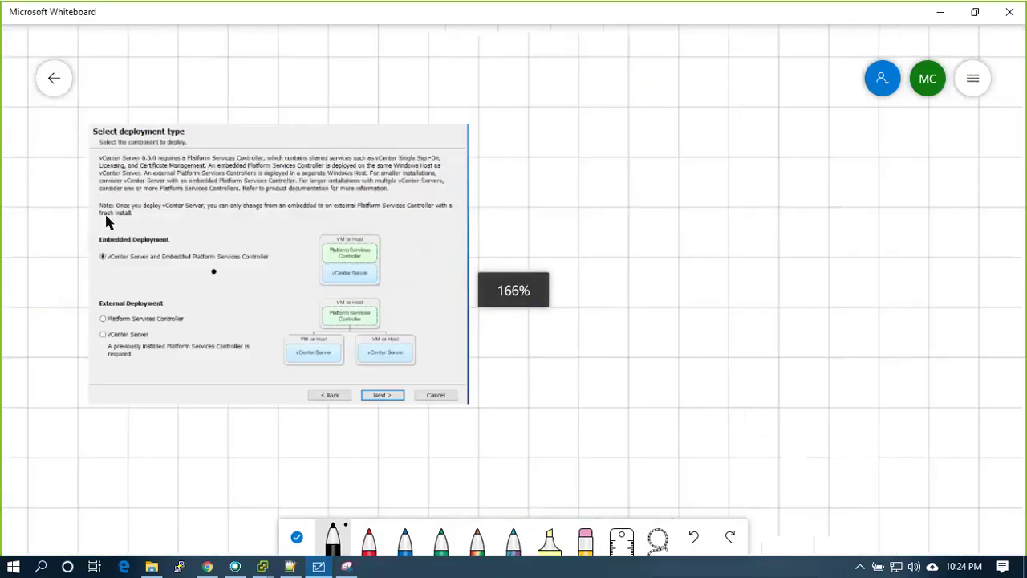
pyautogui.scroll(-3, 112, 229)
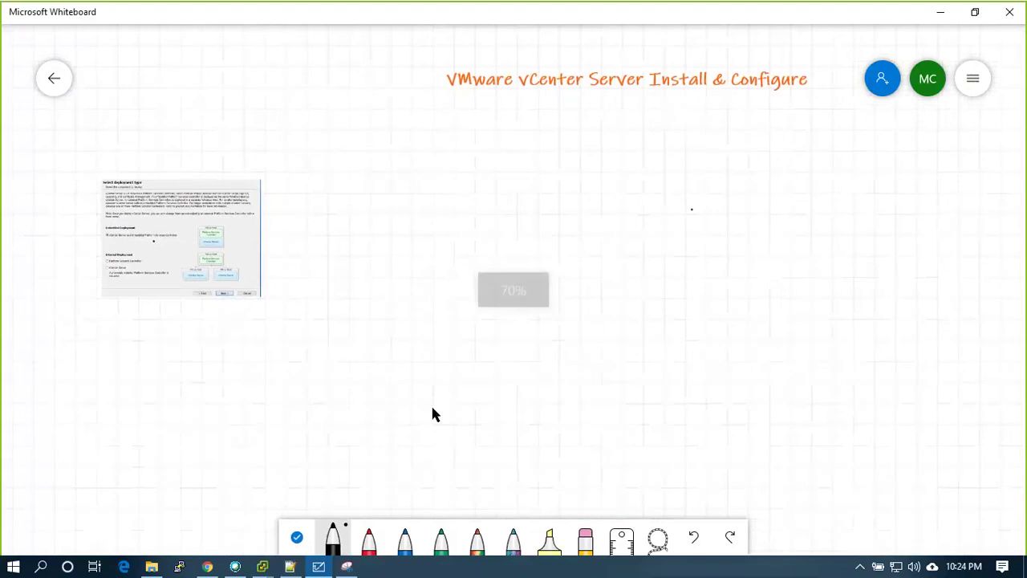
pyautogui.click(319, 566)
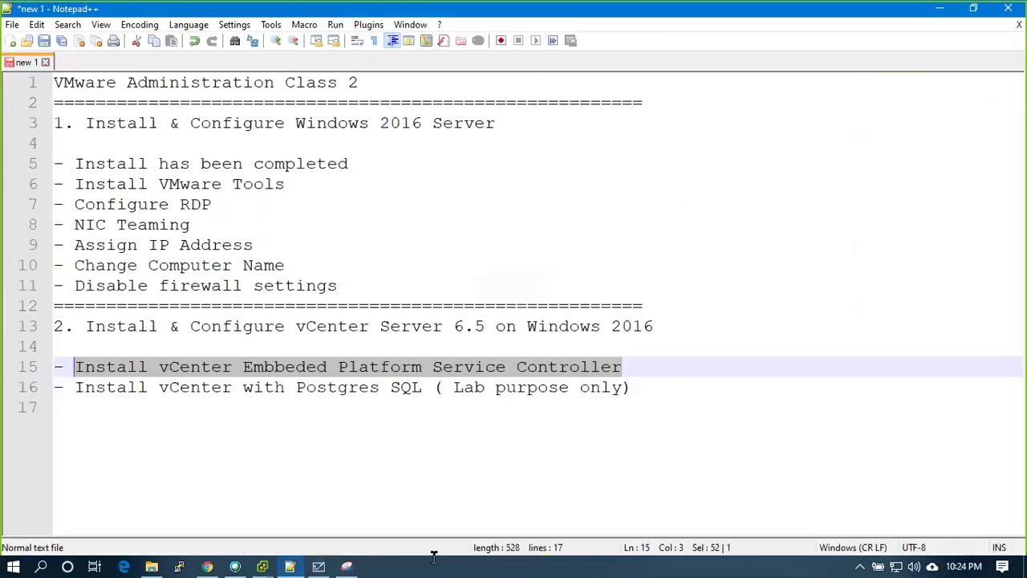
# Show the VCENTER01 console full screen and continue past deployment type with embedded deployment
pyautogui.click(943, 9)
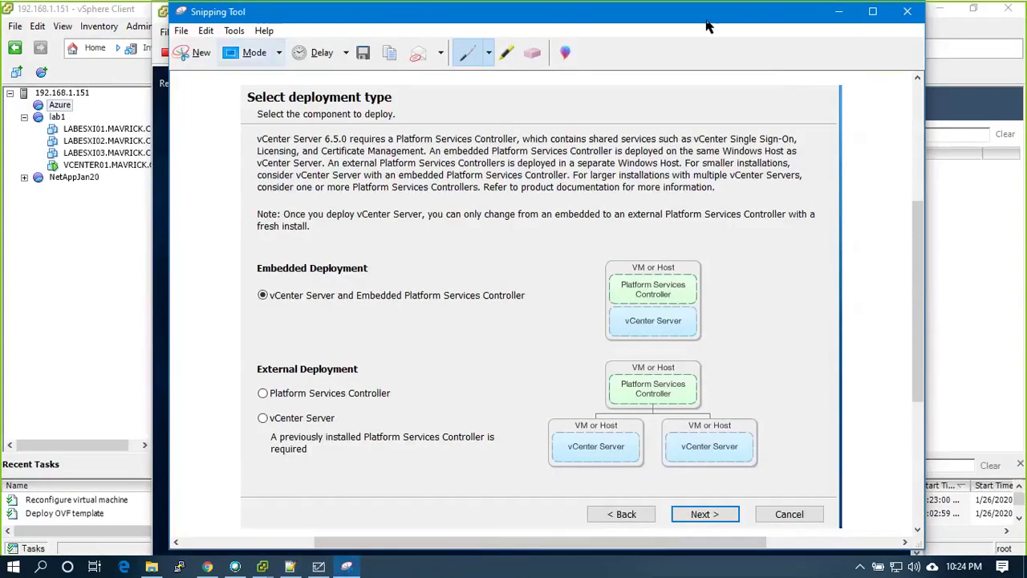
pyautogui.click(838, 11)
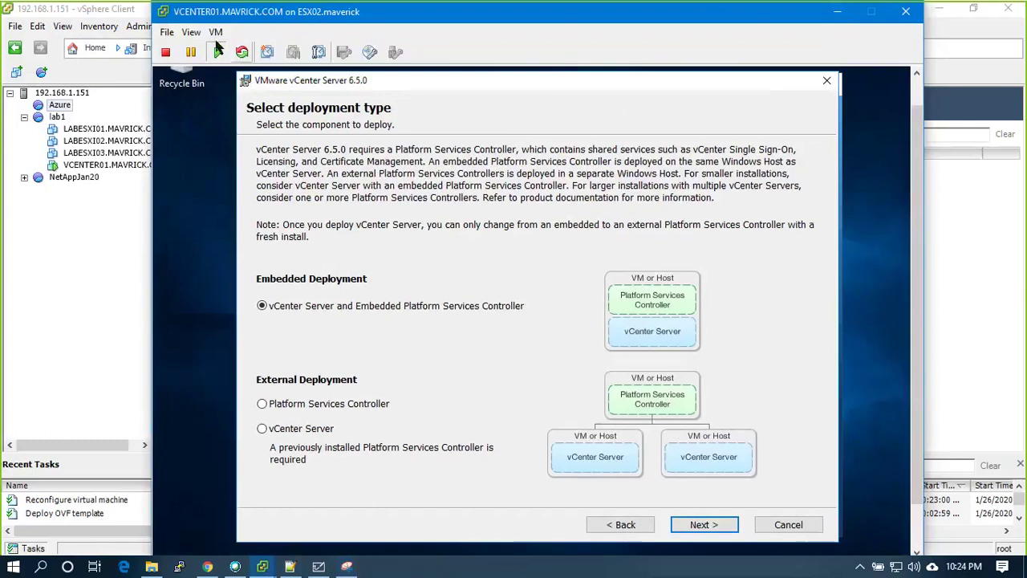
pyautogui.click(190, 32)
pyautogui.click(201, 101)
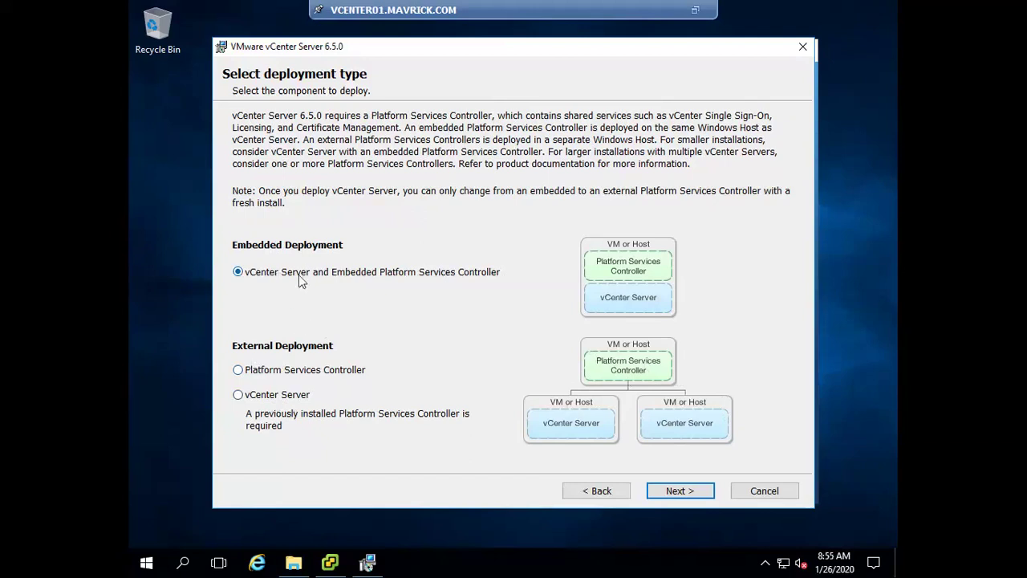
pyautogui.click(686, 491)
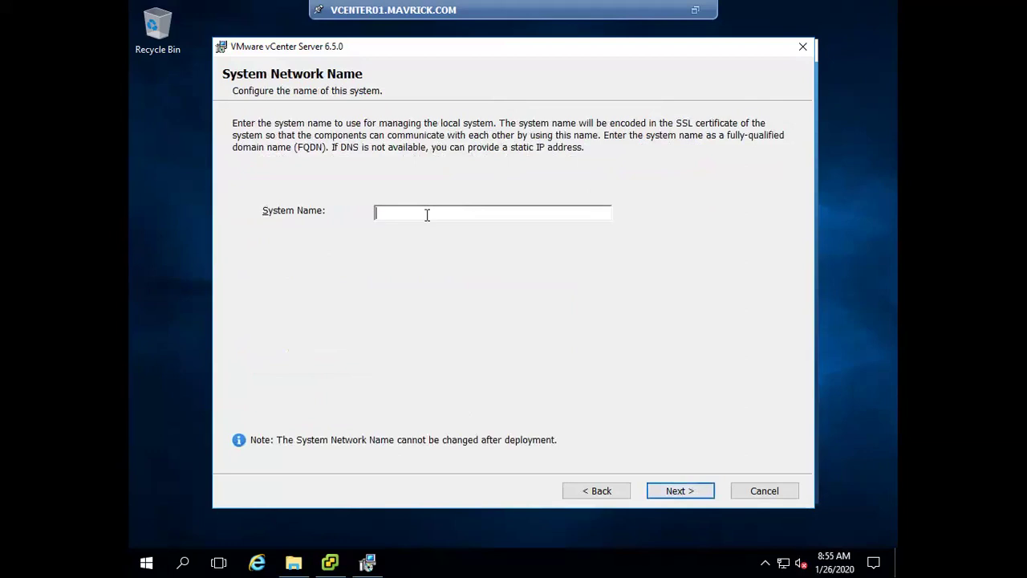
# Enter 192.168.40.40 as the system name, accept the IP warning, and reach Single Sign-On
pyautogui.write('192.168.40.40')
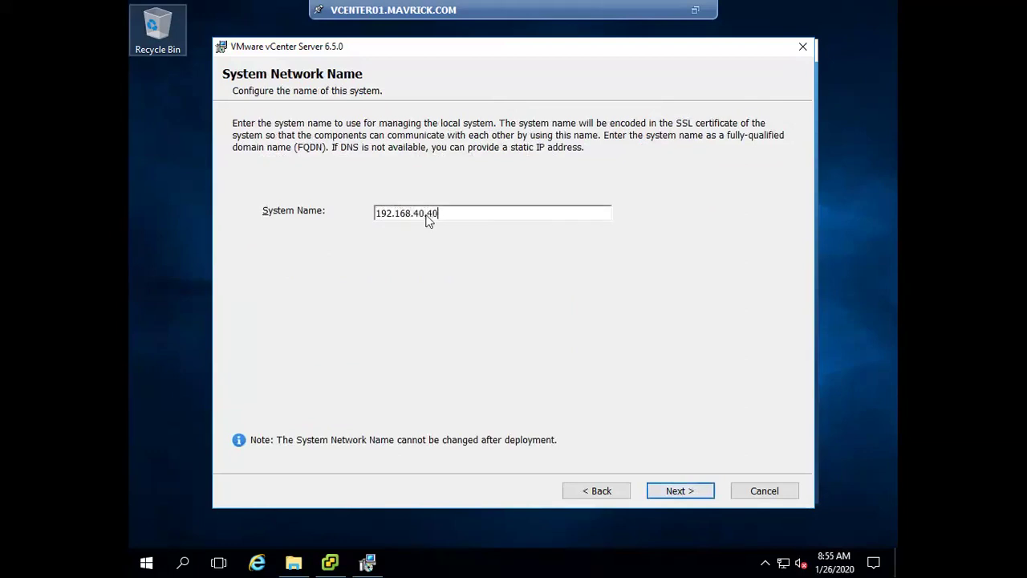
pyautogui.press('Return')
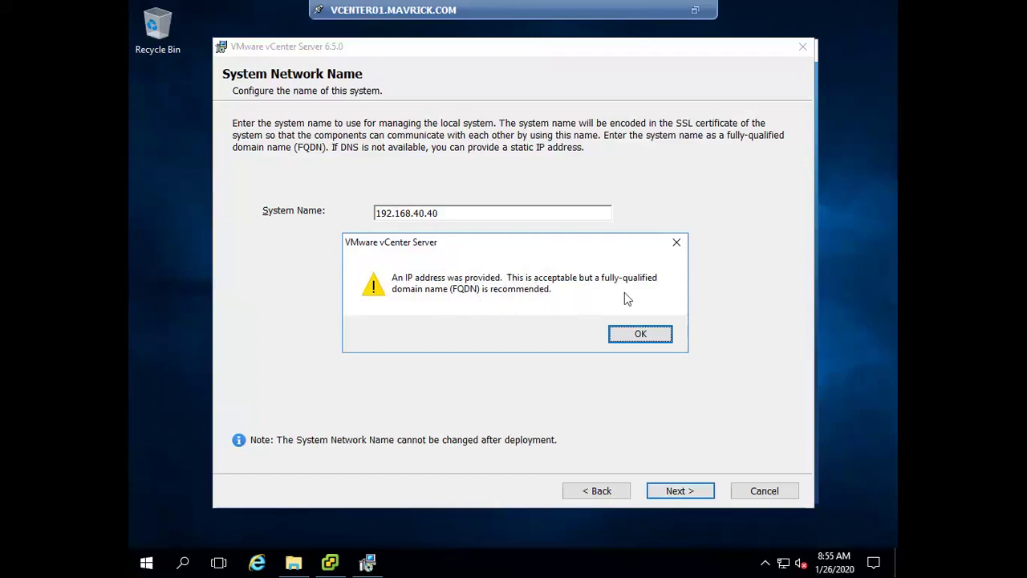
pyautogui.click(638, 336)
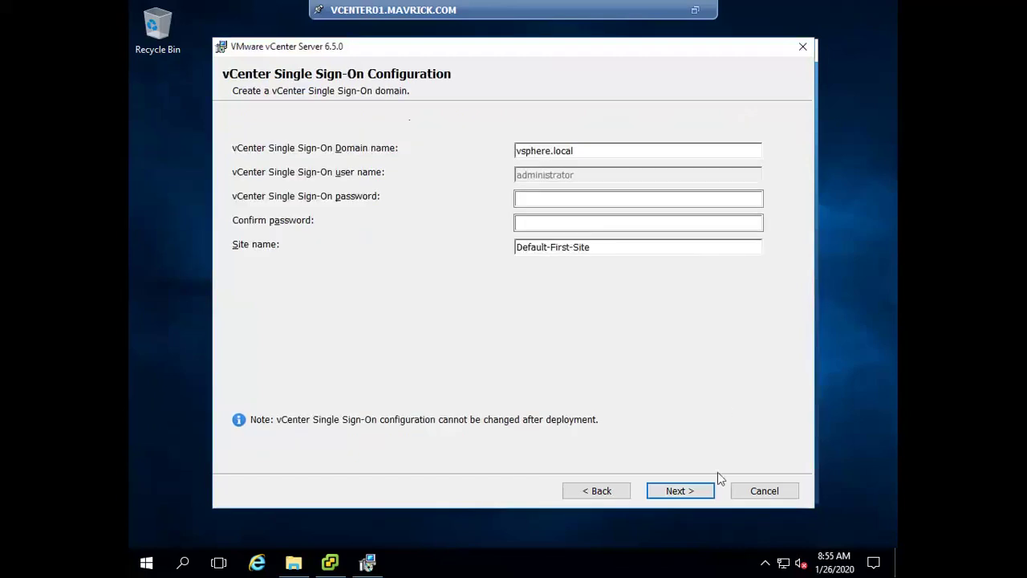
pyautogui.click(546, 198)
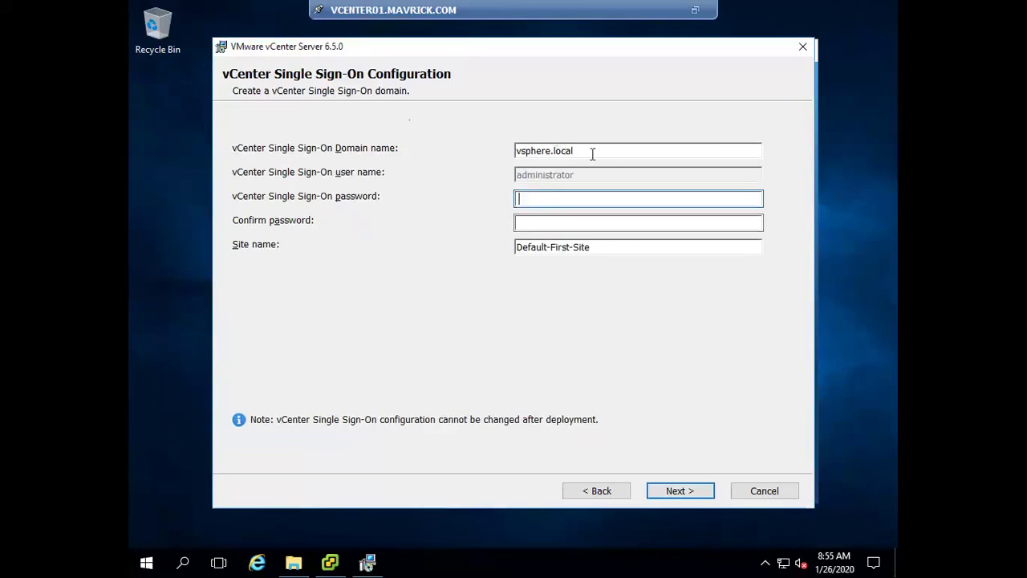
pyautogui.moveTo(598, 151); pyautogui.dragTo(515, 151)
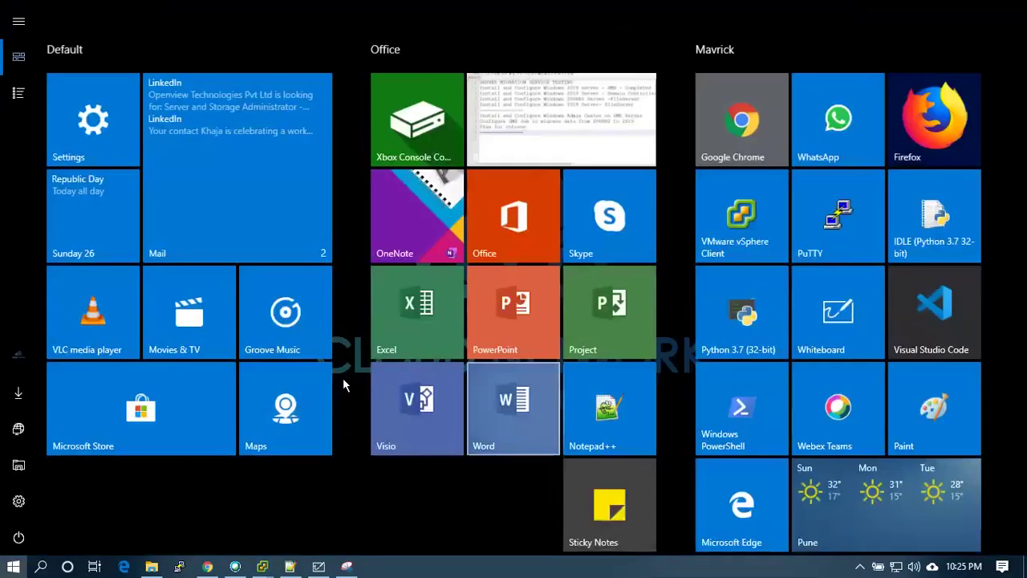
pyautogui.click(347, 566)
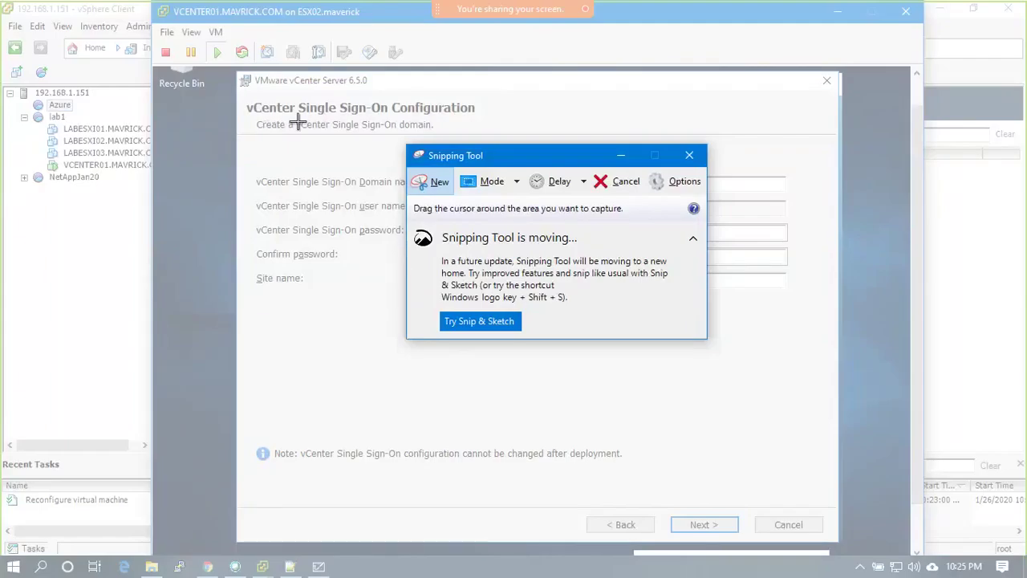
# Snip the Single Sign-On Configuration page and paste it onto the Whiteboard beside the deployment screenshot
pyautogui.moveTo(240, 90); pyautogui.dragTo(826, 333)
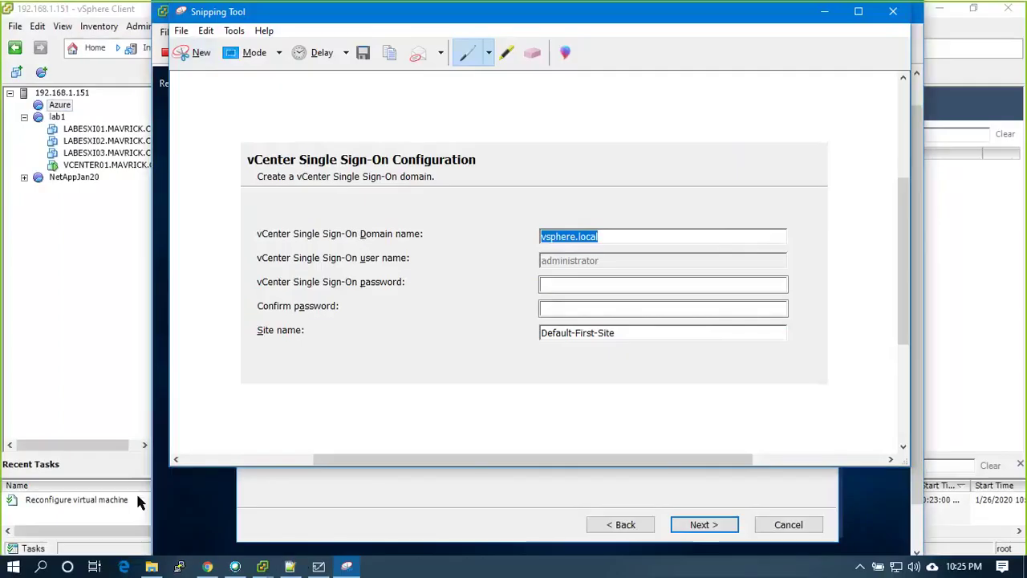
pyautogui.click(318, 566)
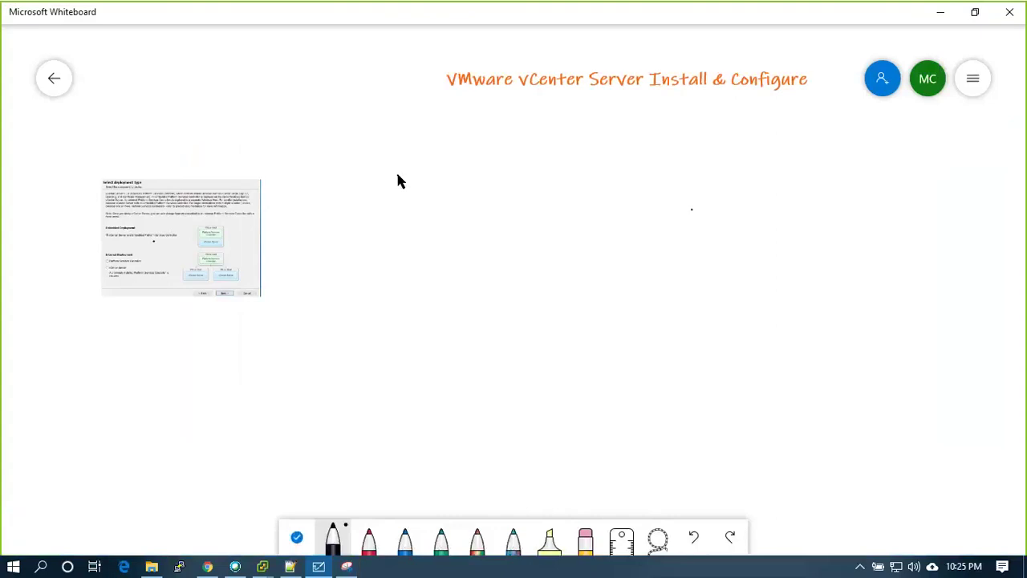
pyautogui.hotkey('ctrl', 'v')
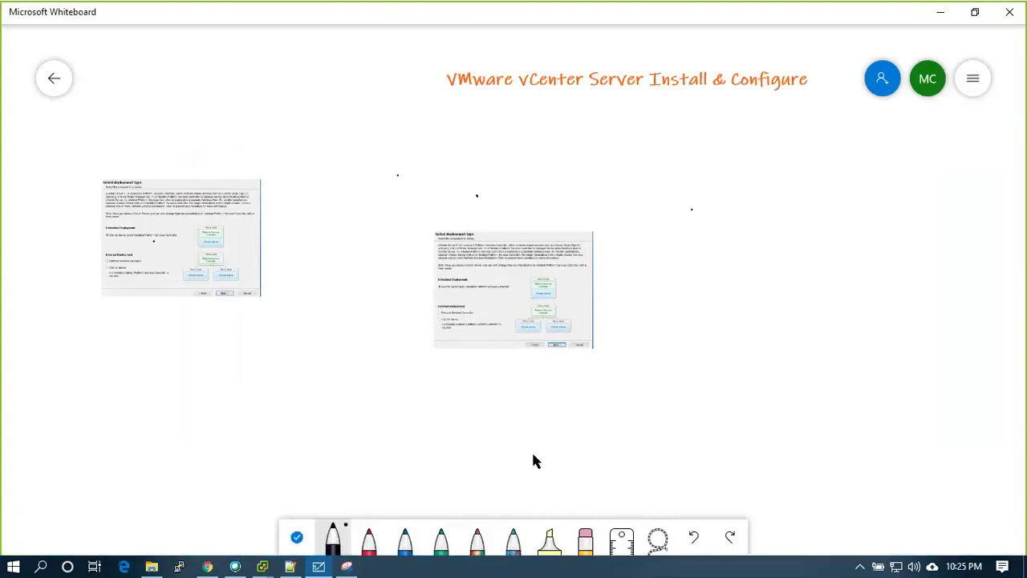
pyautogui.hotkey('ctrl', 'z')
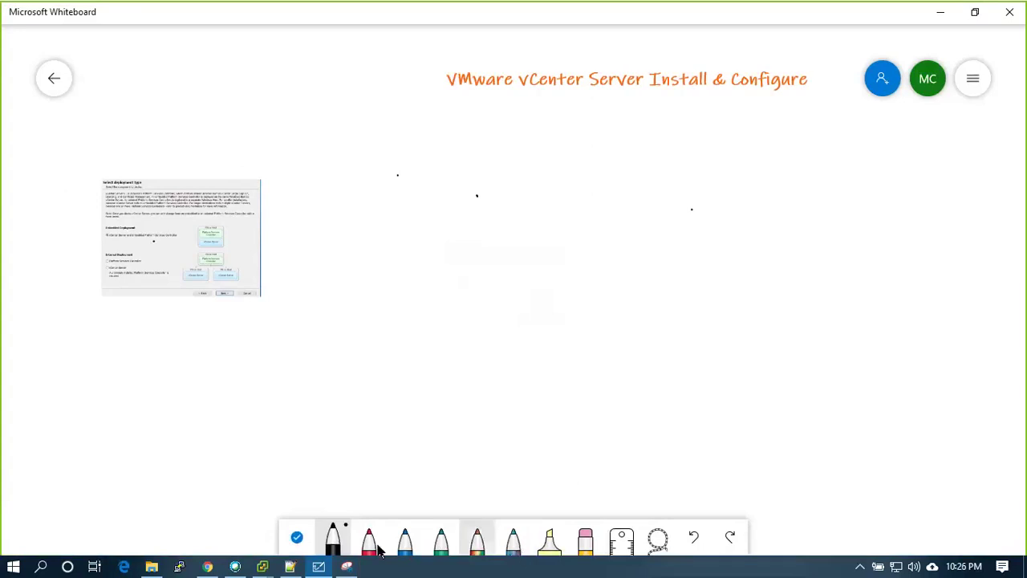
pyautogui.click(348, 568)
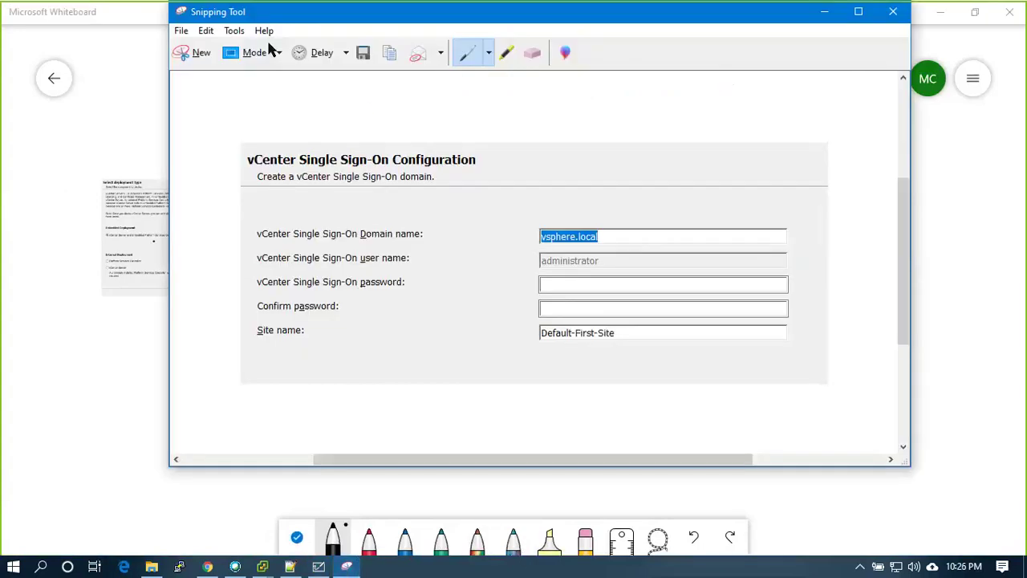
pyautogui.click(97, 393)
pyautogui.hotkey('ctrl', 'v')
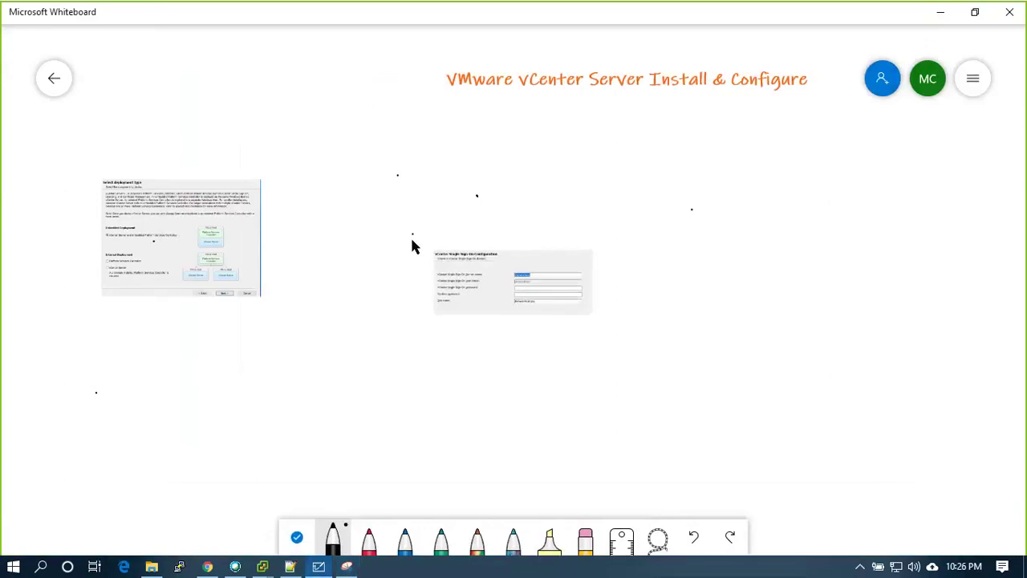
pyautogui.click(941, 14)
# Put the VM console in full screen, enter and confirm the SSO password, and continue
pyautogui.click(824, 13)
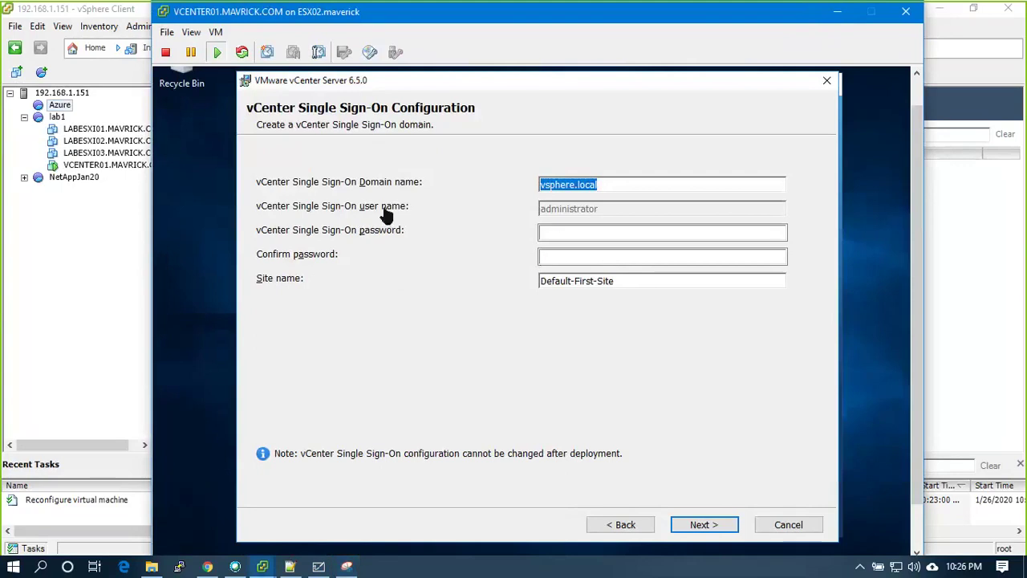
pyautogui.click(166, 31)
pyautogui.click(189, 32)
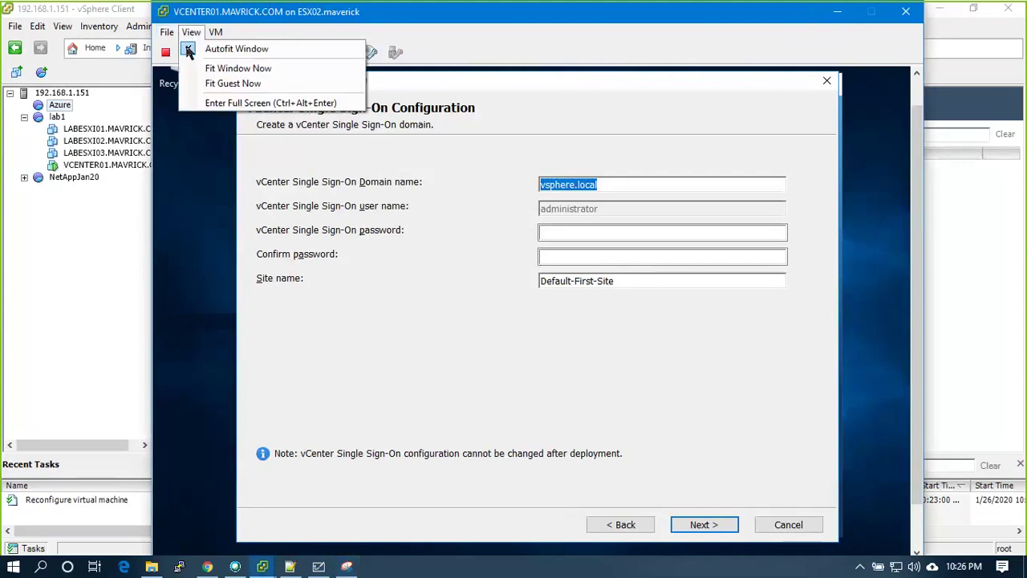
pyautogui.click(204, 103)
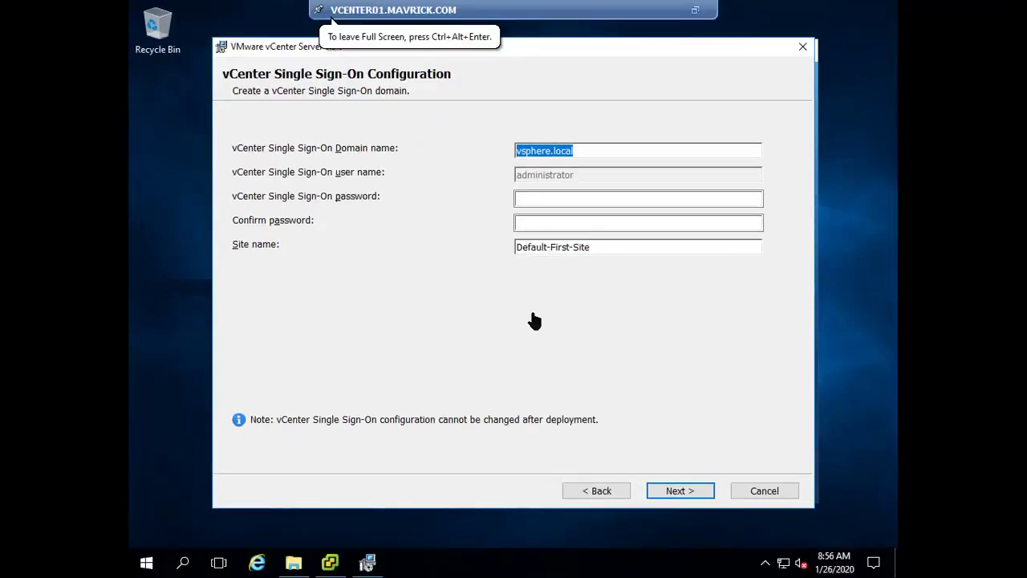
pyautogui.click(564, 201)
pyautogui.press('Tab')
pyautogui.write('•••••••••')
pyautogui.press('Return')
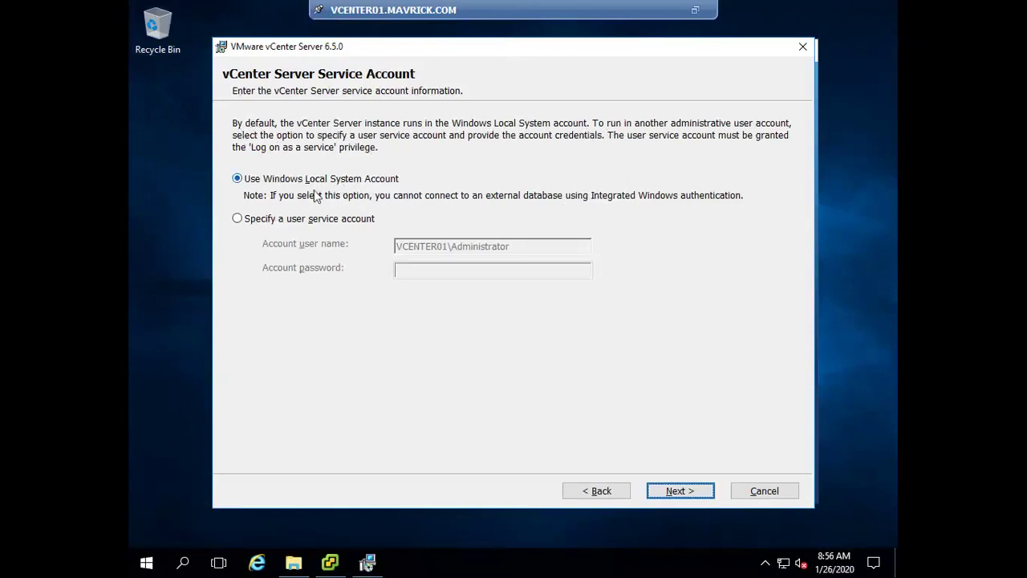
# Run vCenter under the Windows Local System account, reach the database settings, and bring Snipping Tool forward
pyautogui.click(243, 221)
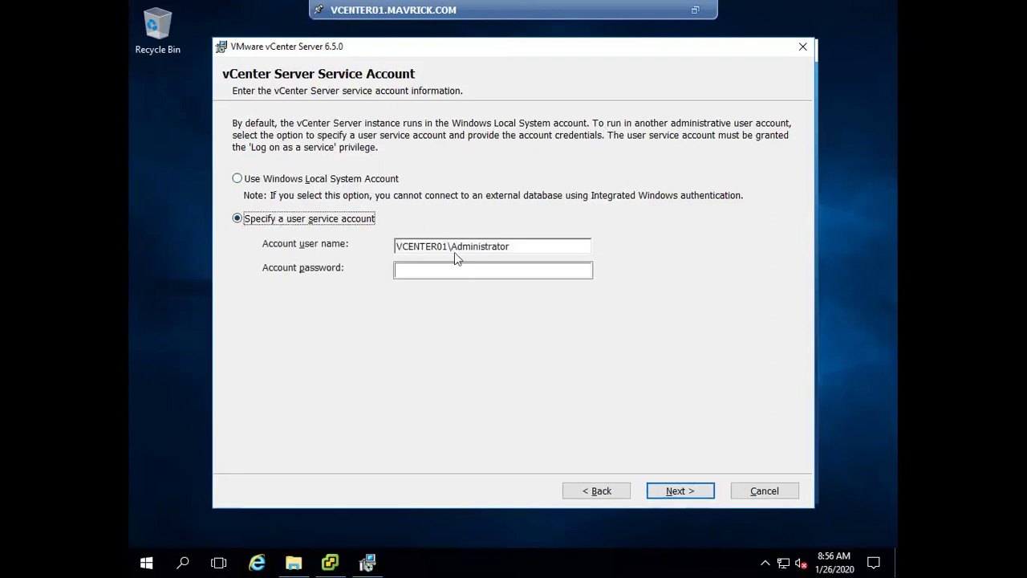
pyautogui.moveTo(452, 246); pyautogui.dragTo(390, 243)
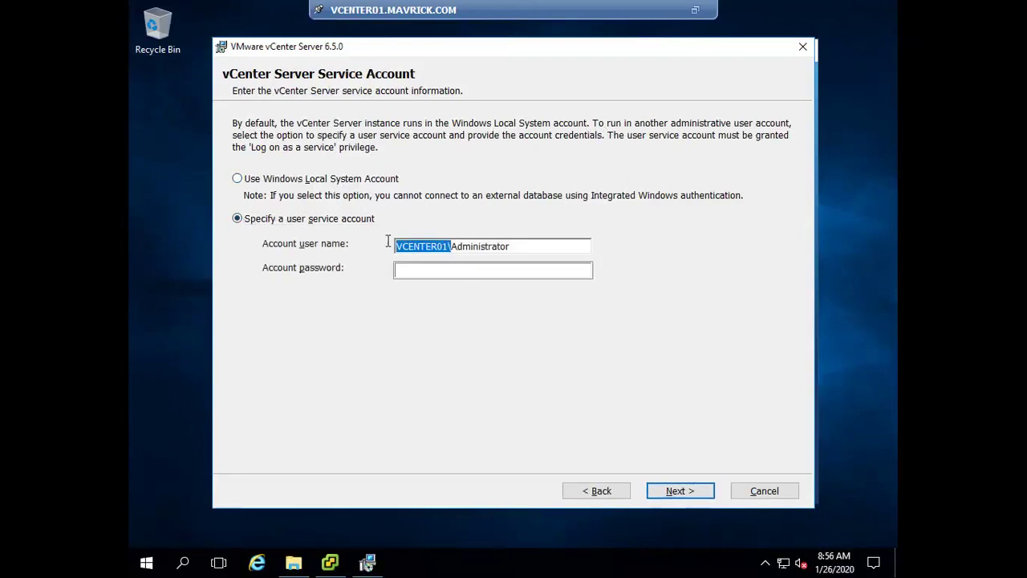
pyautogui.moveTo(522, 246); pyautogui.dragTo(450, 246)
pyautogui.click(448, 271)
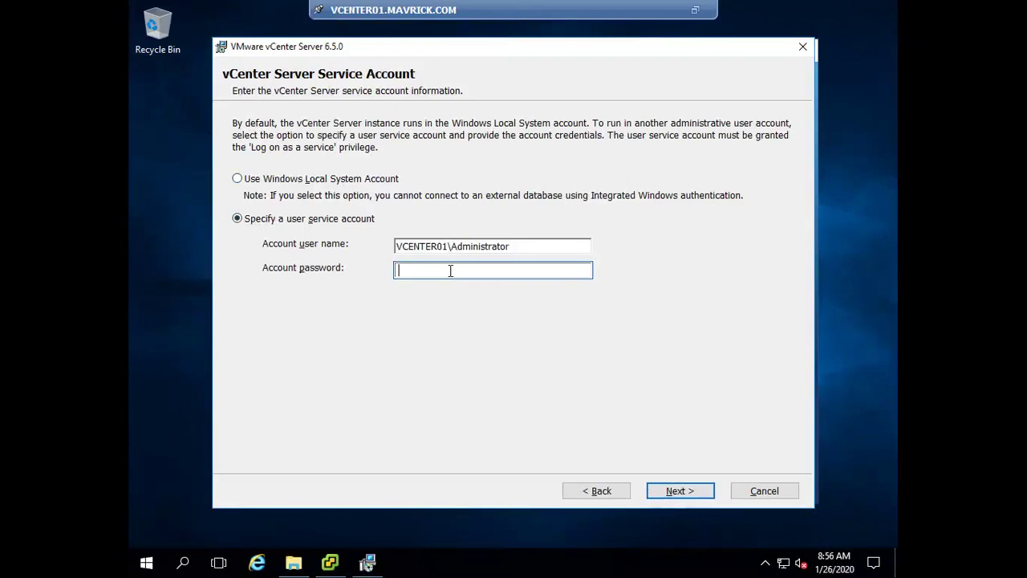
pyautogui.click(258, 180)
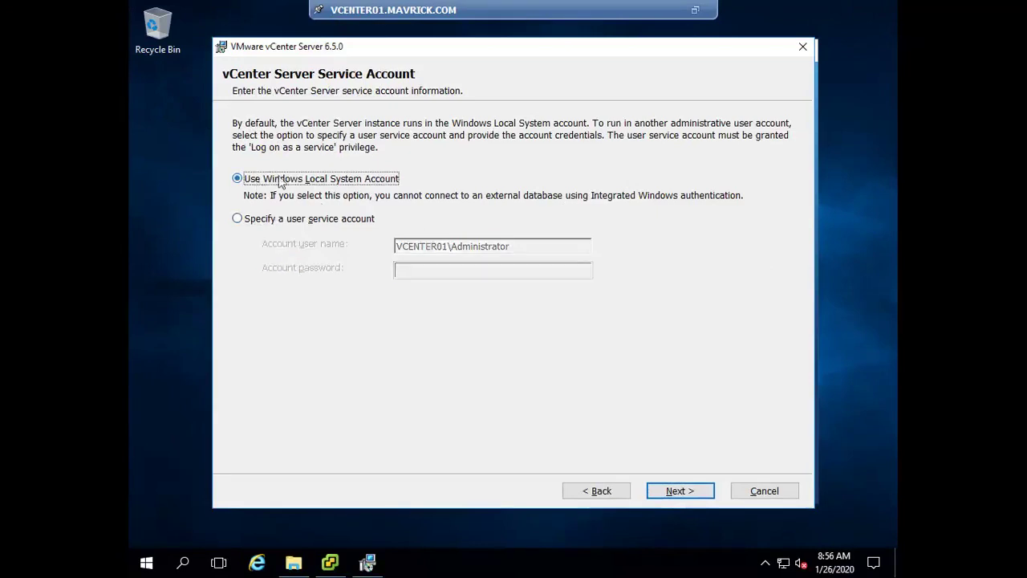
pyautogui.click(660, 492)
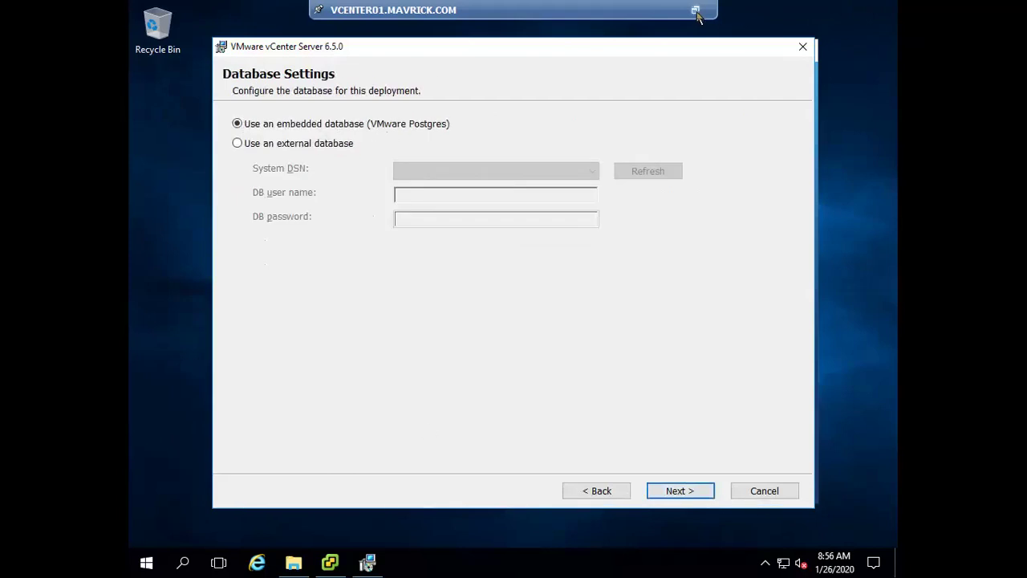
pyautogui.click(695, 11)
pyautogui.click(345, 566)
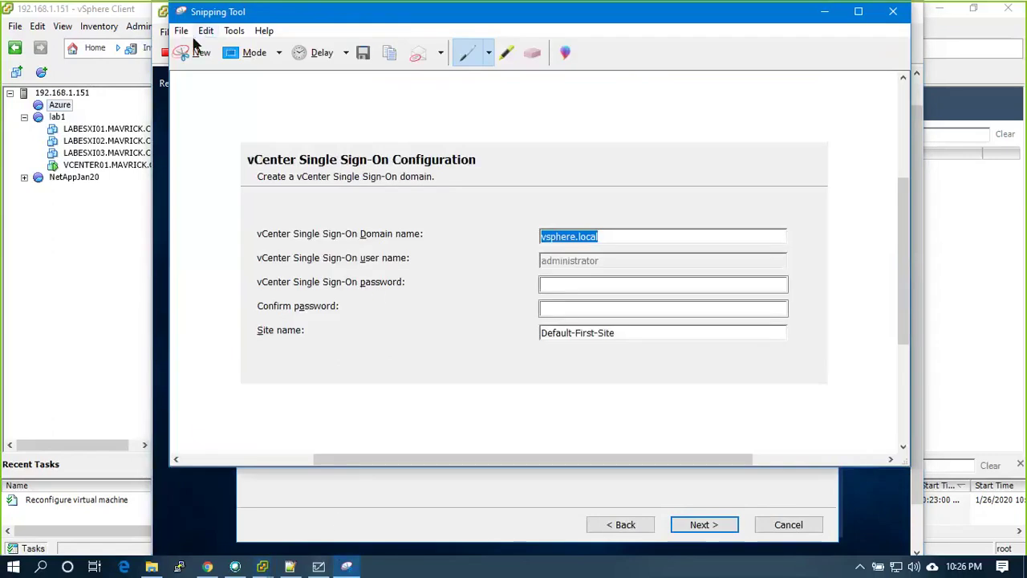
# Snip the Database Settings dialog and copy the capture
pyautogui.click(197, 53)
pyautogui.moveTo(237, 73); pyautogui.dragTo(834, 534)
pyautogui.click(318, 566)
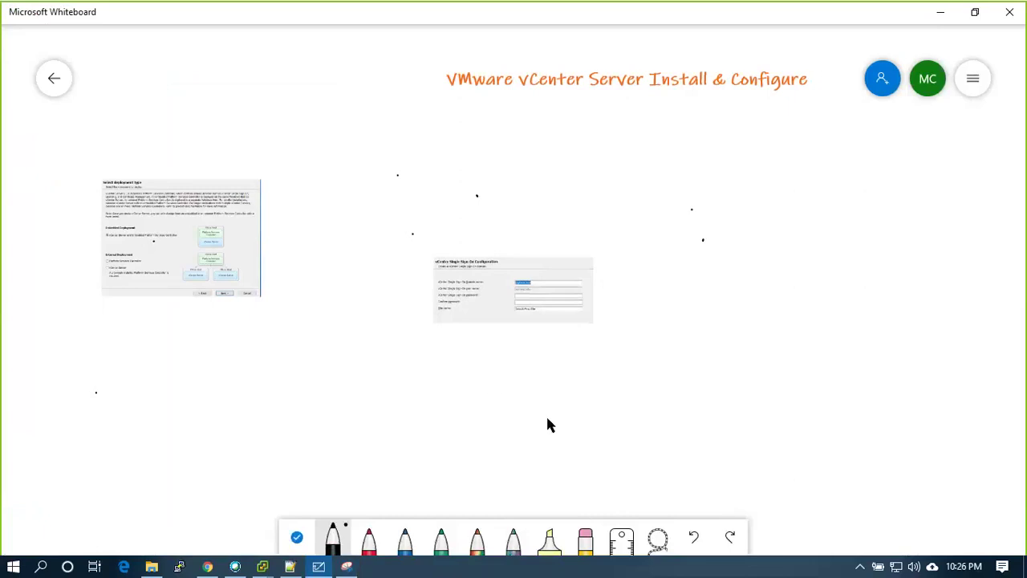
pyautogui.click(346, 567)
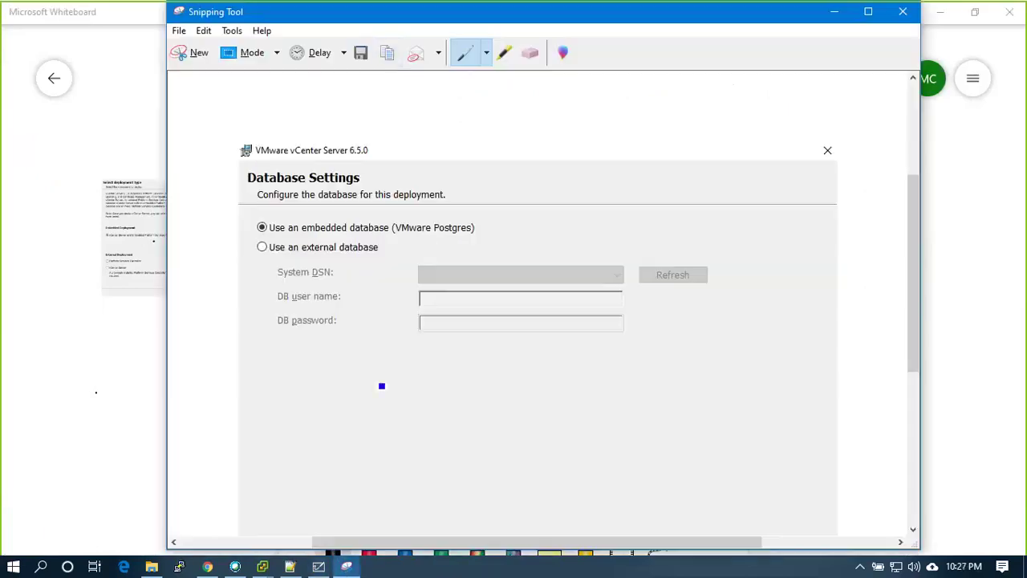
pyautogui.click(384, 57)
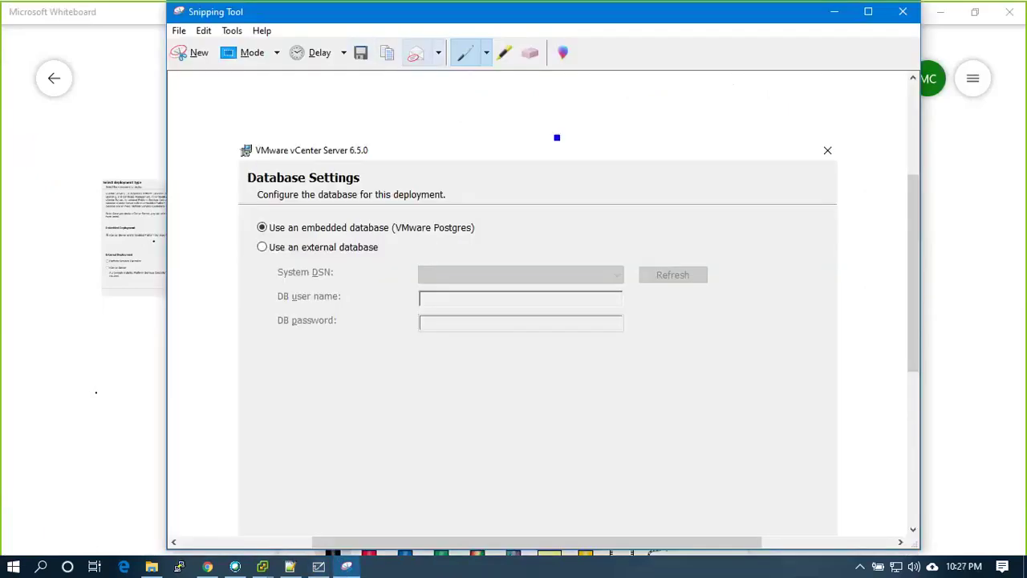
# Try pasting the Database Settings snip onto the whiteboard canvas with Ctrl+V
pyautogui.click(974, 200)
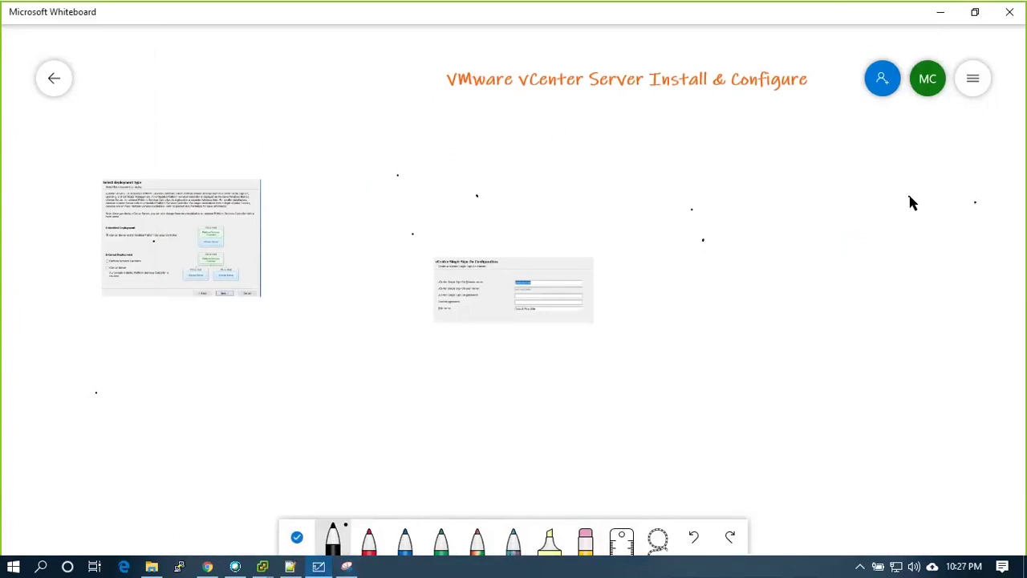
pyautogui.click(909, 195)
pyautogui.hotkey('ctrl', 'v')
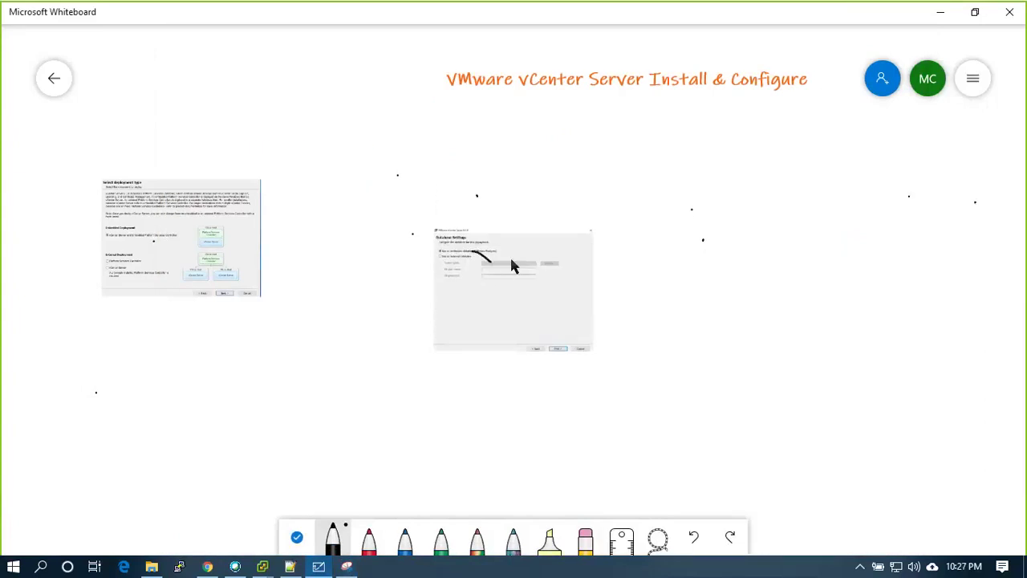
pyautogui.scroll(2, 811, 309)
pyautogui.hotkey('ctrl', 'v')
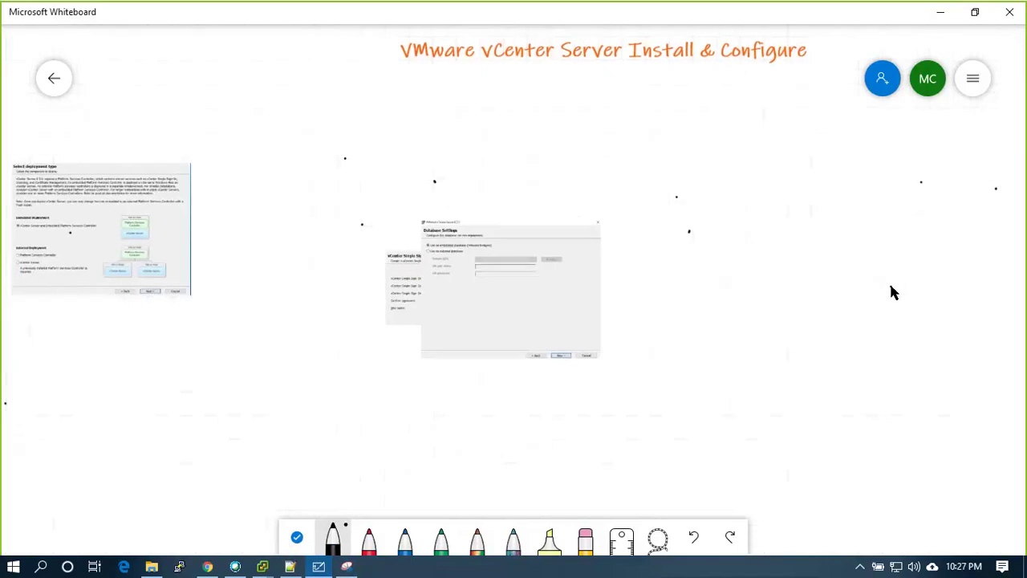
pyautogui.scroll(3, 898, 283)
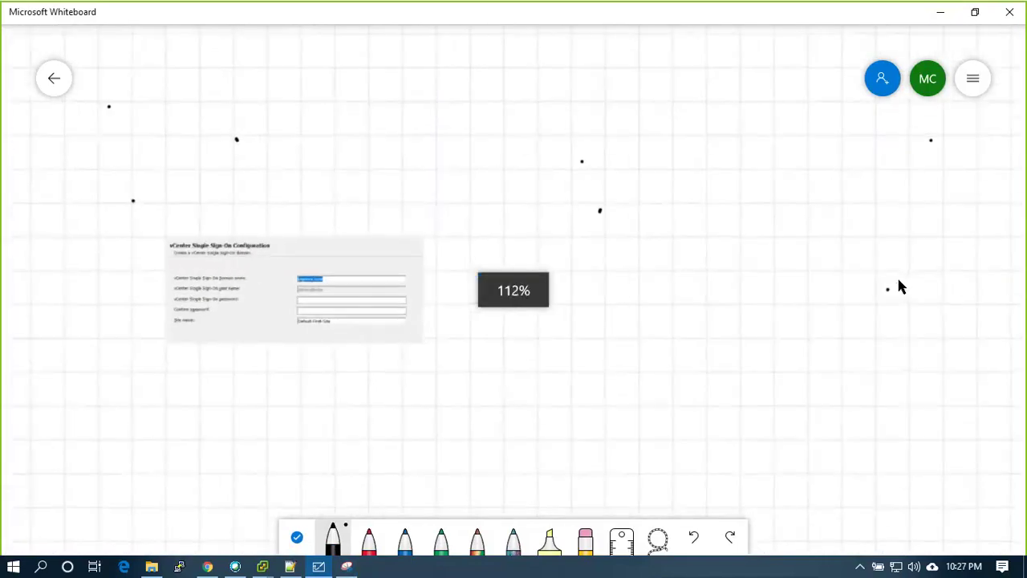
pyautogui.hotkey('ctrl', 'v')
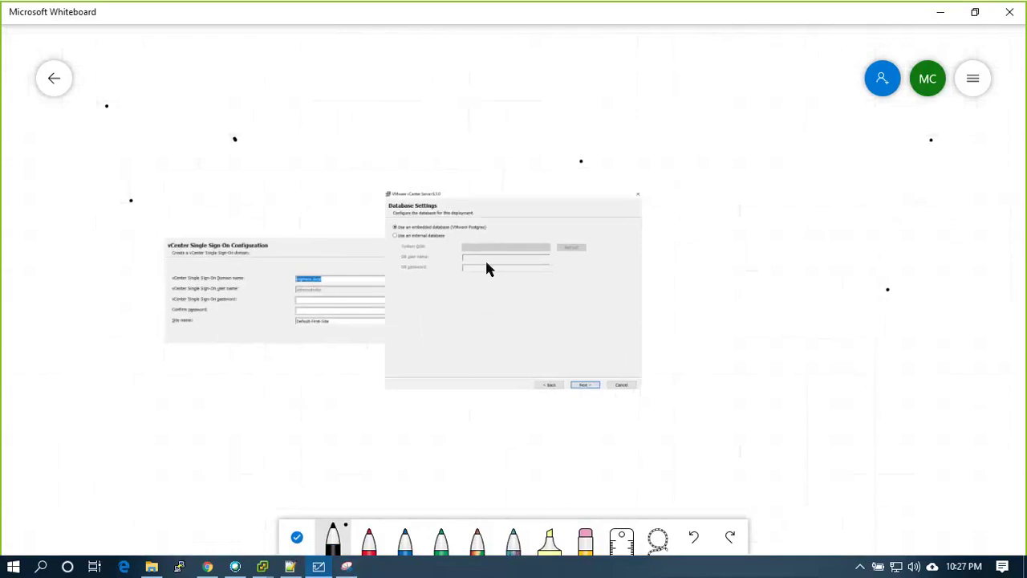
pyautogui.click(599, 210)
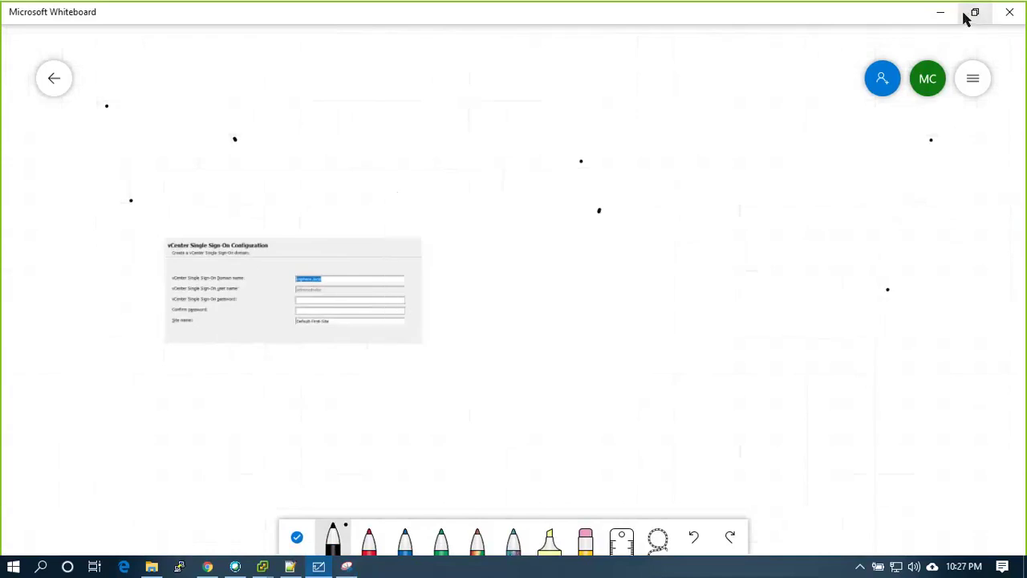
pyautogui.scroll(-5, 316, 382)
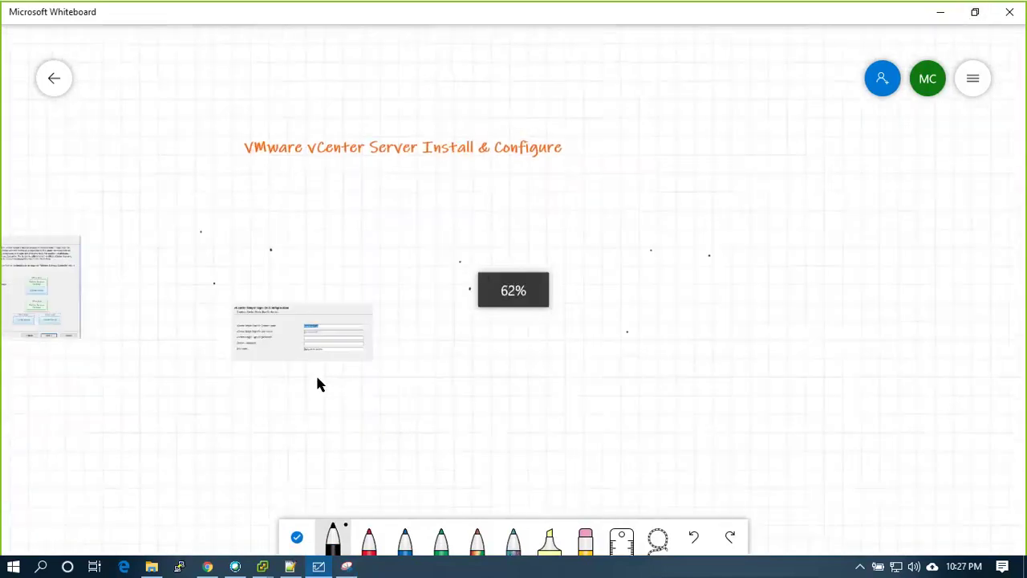
# Reopen the vCenter install board, pan to show both screenshots, and minimize Whiteboard
pyautogui.click(53, 84)
pyautogui.click(599, 215)
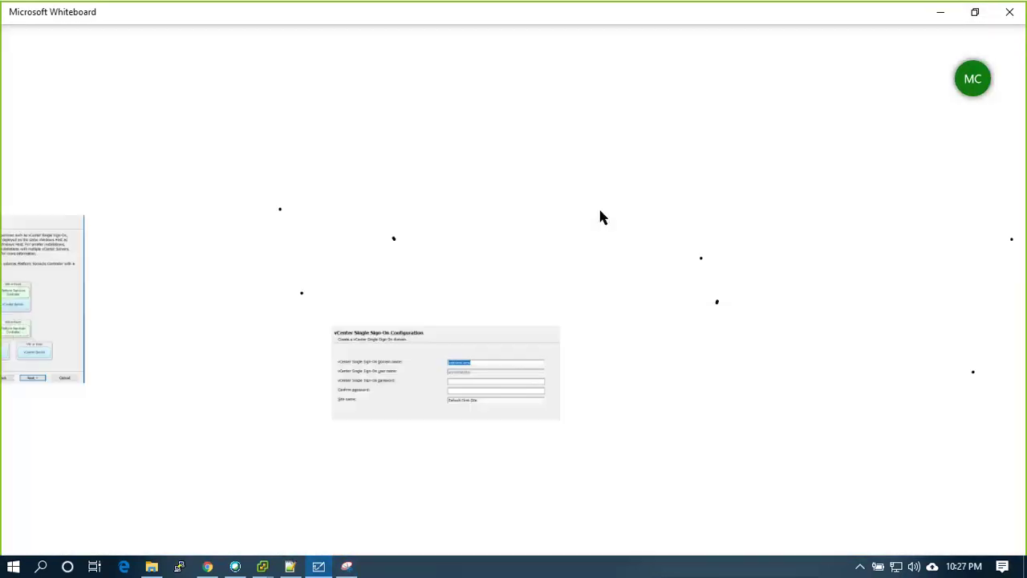
pyautogui.moveTo(294, 271); pyautogui.dragTo(478, 288)
pyautogui.click(942, 14)
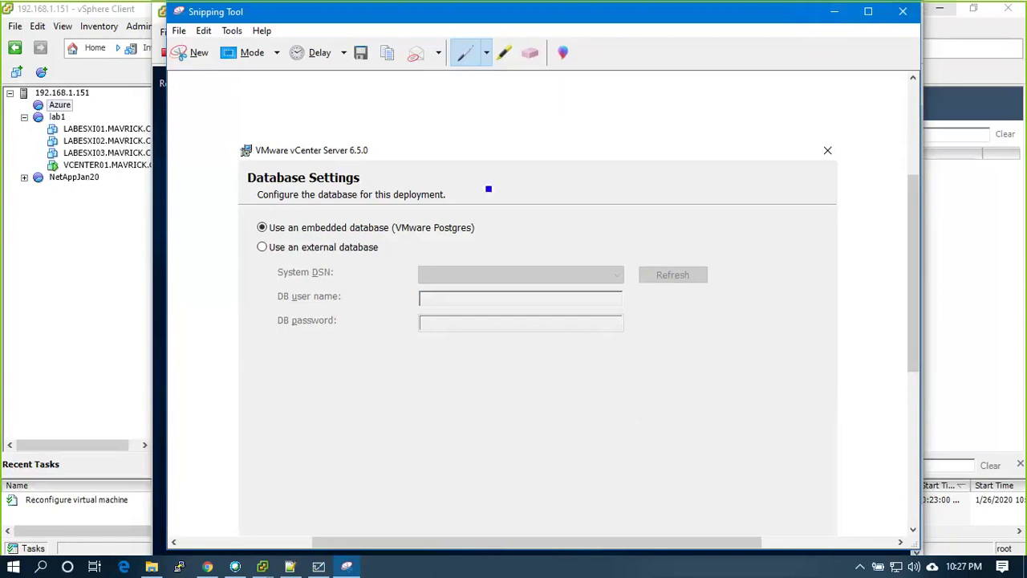
# Hide Snipping Tool and return the VCENTER01 console to full screen on Database Settings
pyautogui.click(835, 12)
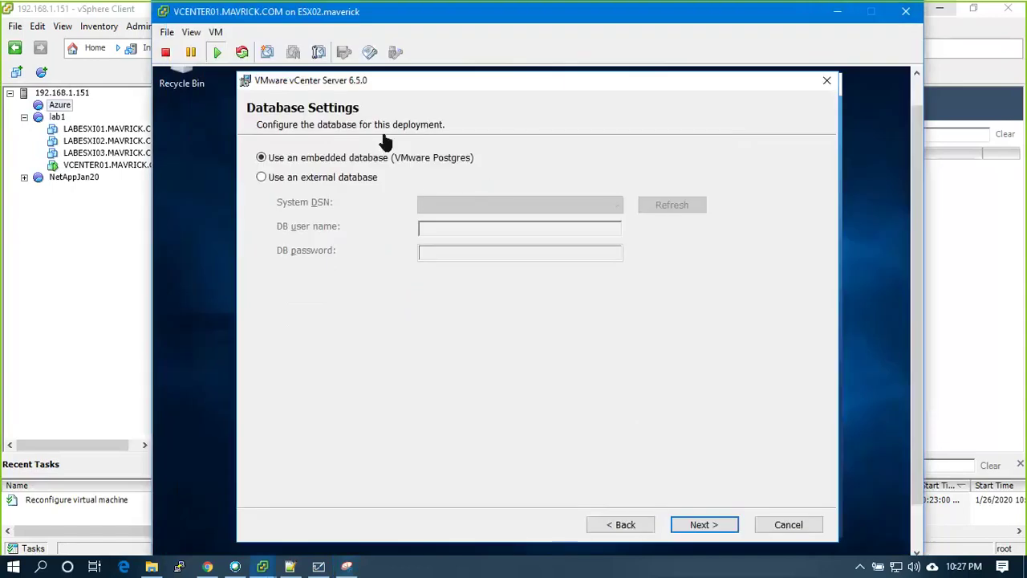
pyautogui.click(191, 32)
pyautogui.click(200, 101)
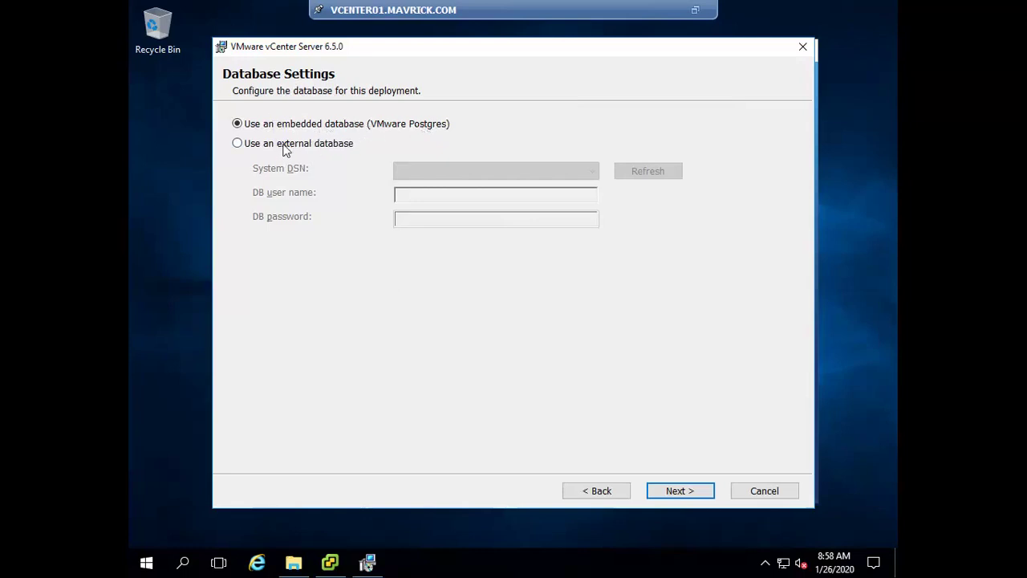
# Preview the external database fields, revert to embedded VMware Postgres, and continue to Configure Ports
pyautogui.click(239, 146)
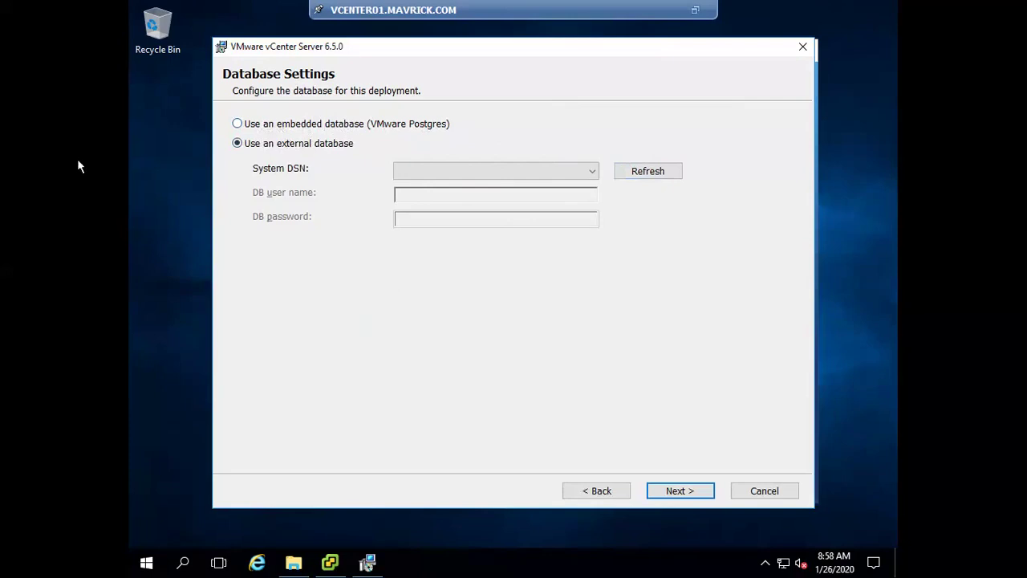
pyautogui.click(365, 129)
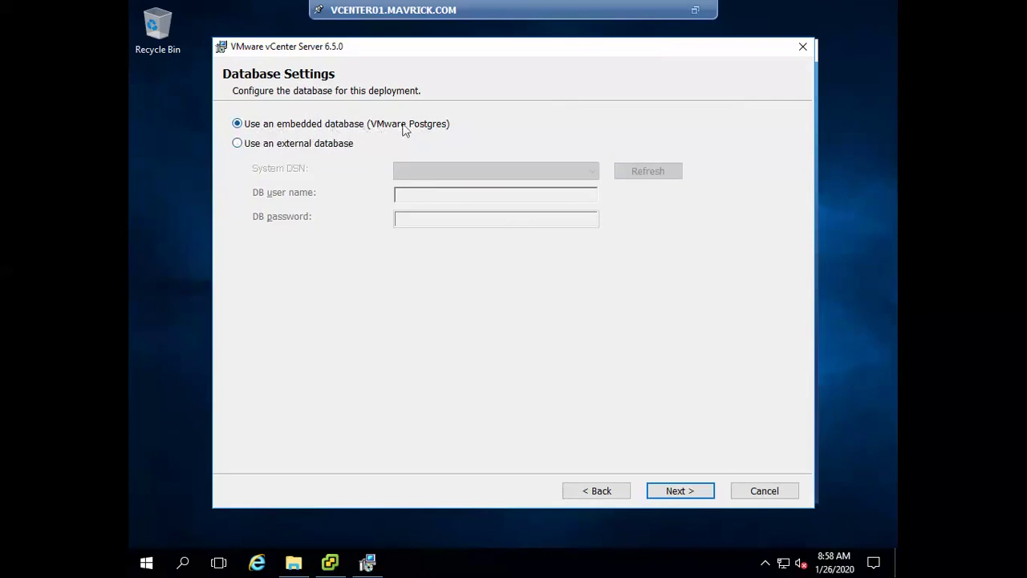
pyautogui.click(683, 484)
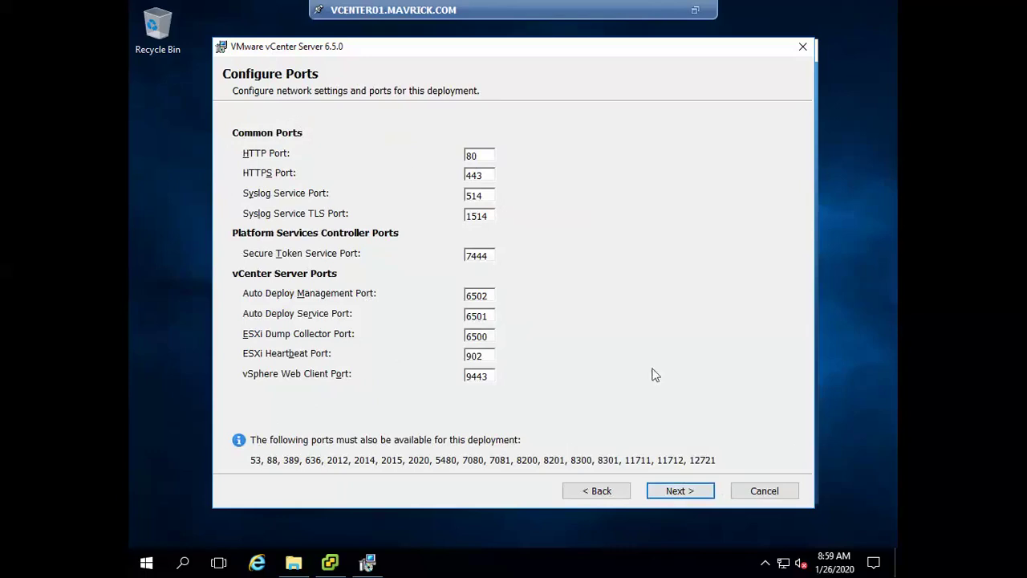
# Accept the default ports and folders, opt out of CEIP, and start the vCenter 6.5 installation
pyautogui.click(677, 491)
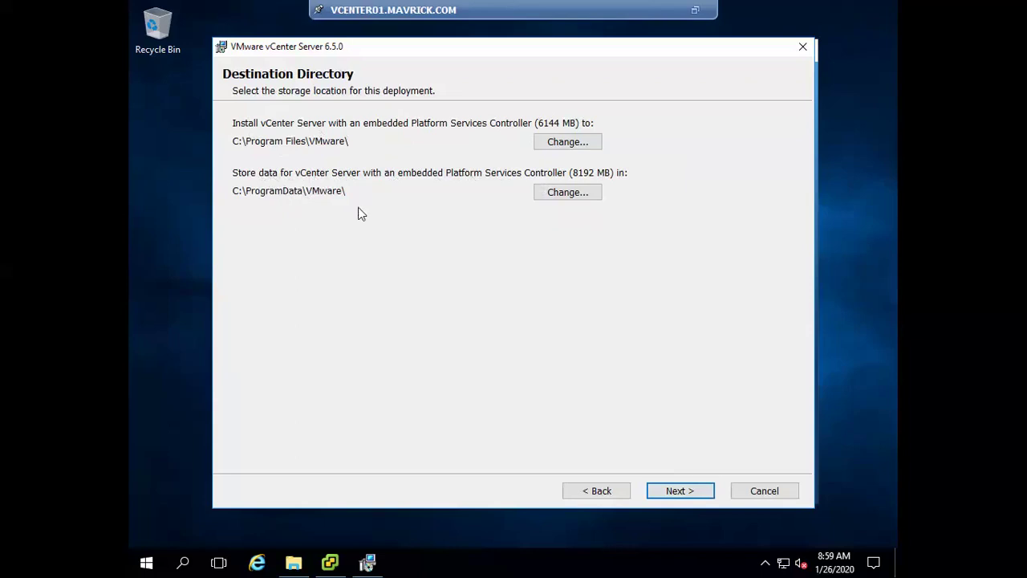
pyautogui.click(680, 491)
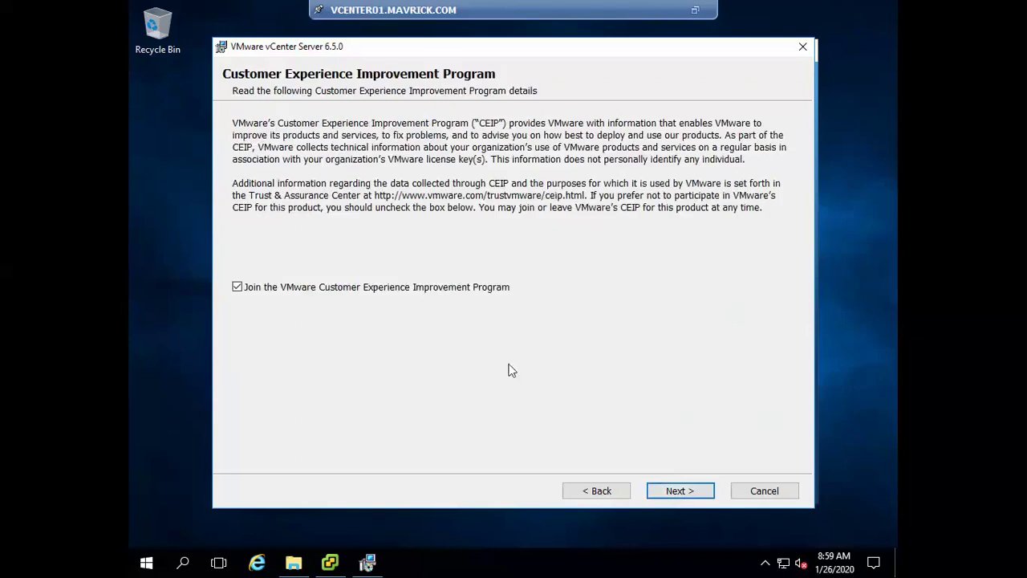
pyautogui.click(237, 286)
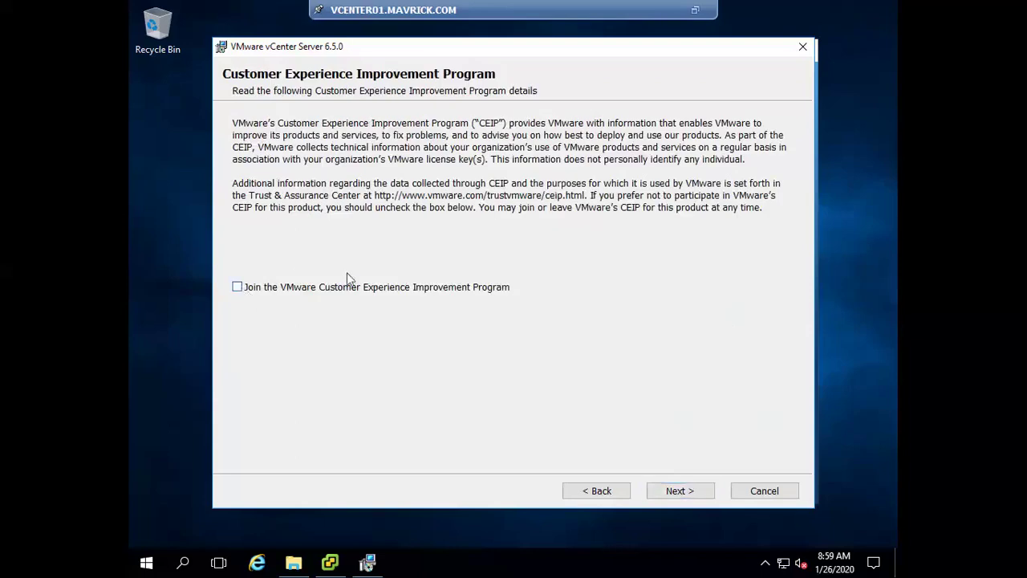
pyautogui.click(674, 490)
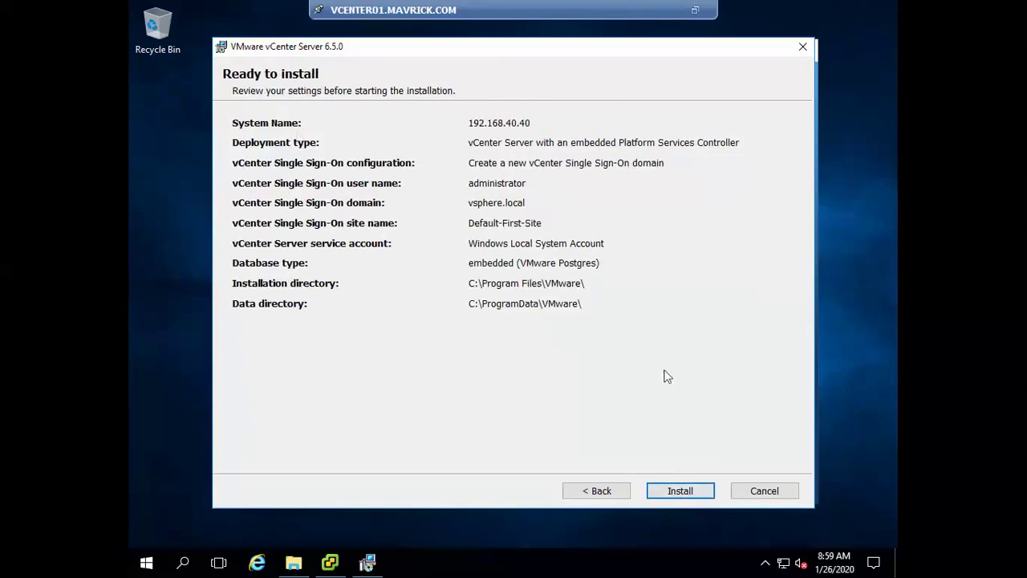
pyautogui.click(679, 490)
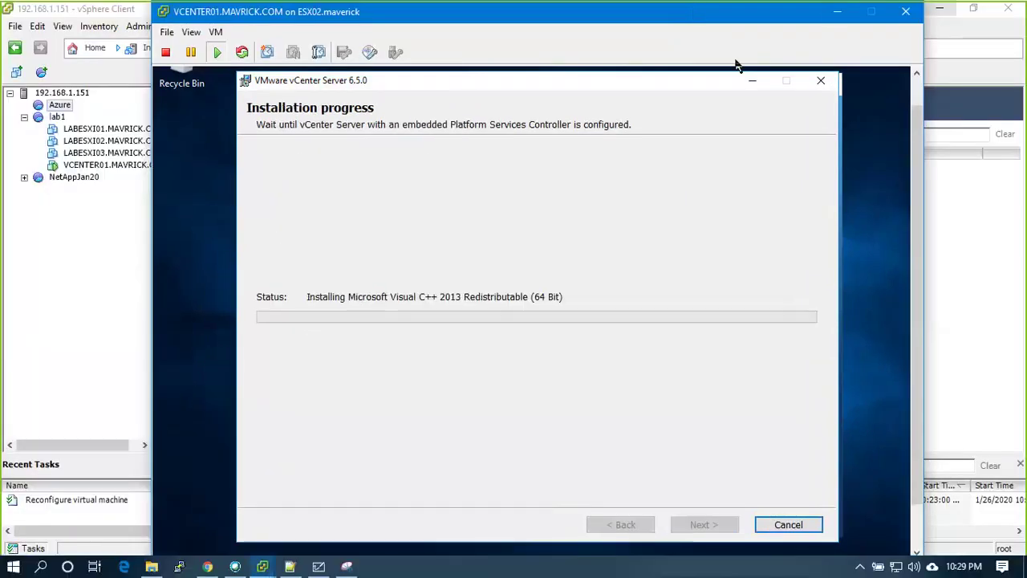
# Minimize the VM console, vSphere Client and File Explorer while vCenter installs
pyautogui.click(850, 22)
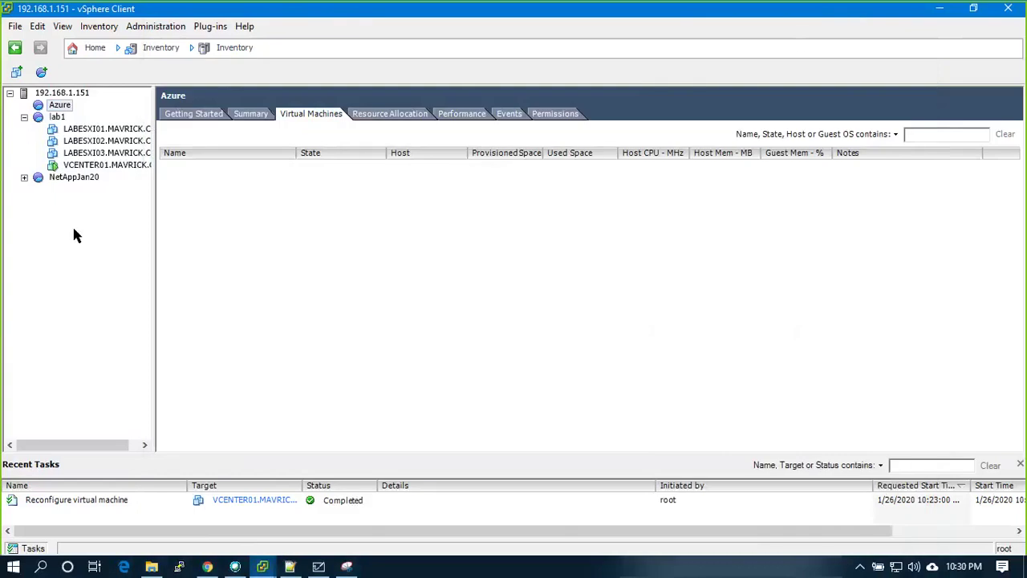
pyautogui.click(939, 9)
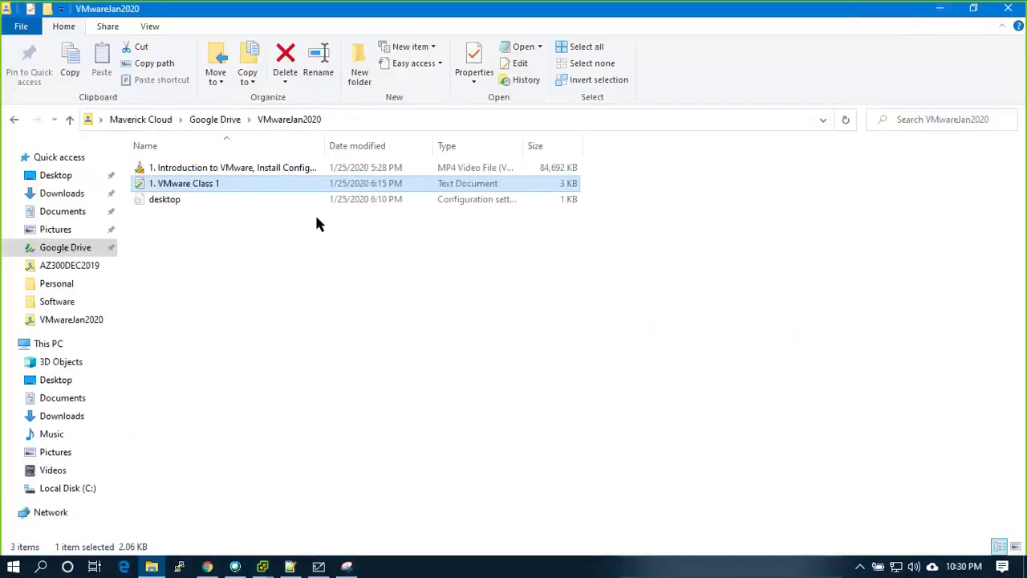
pyautogui.click(940, 8)
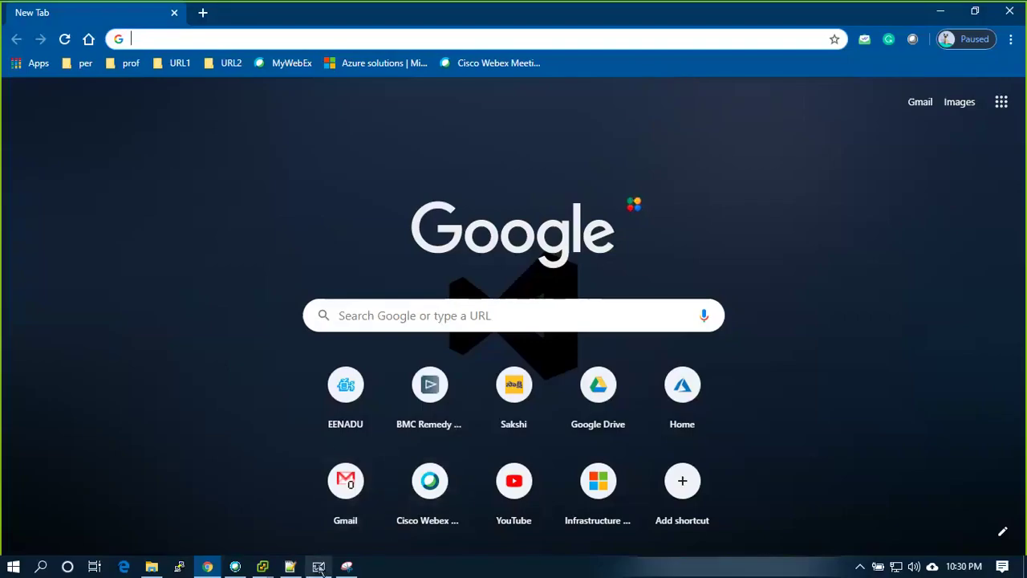
# Draw a black brace and two check marks beside the Embedded Deployment diagram screenshot
pyautogui.click(318, 566)
pyautogui.scroll(6, 99, 311)
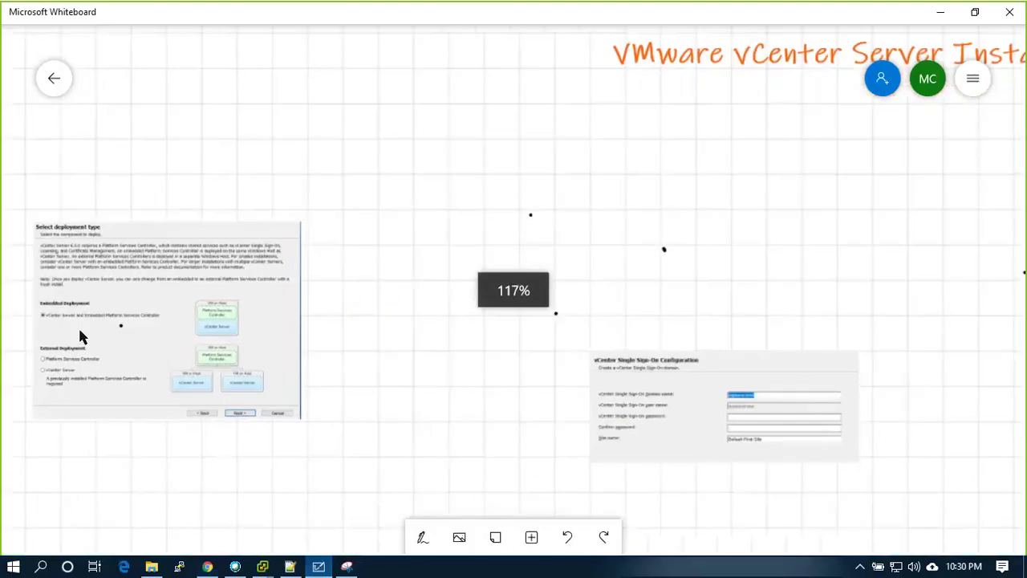
pyautogui.scroll(2, 89, 371)
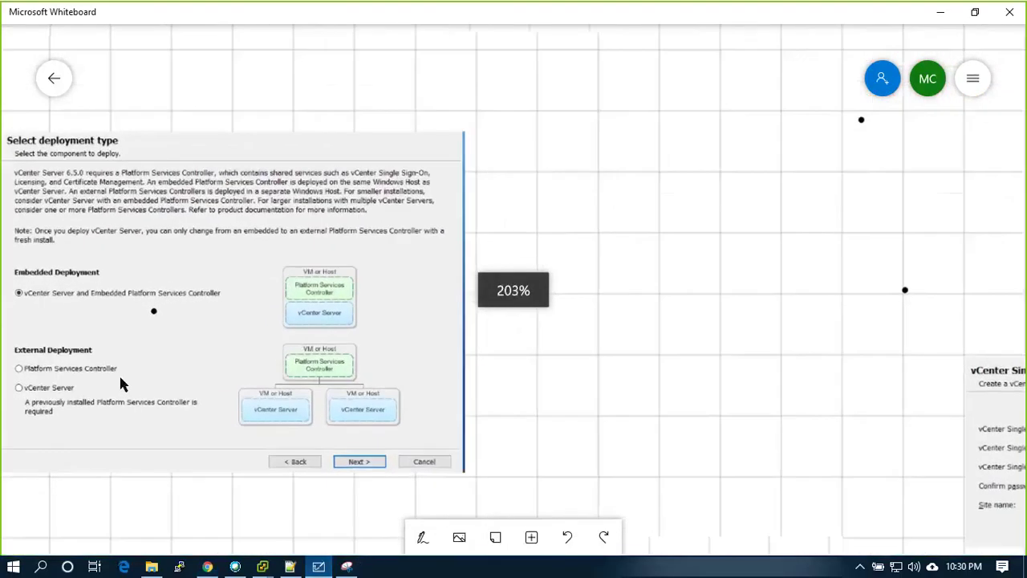
pyautogui.moveTo(577, 382); pyautogui.dragTo(745, 346)
pyautogui.scroll(2, 250, 306)
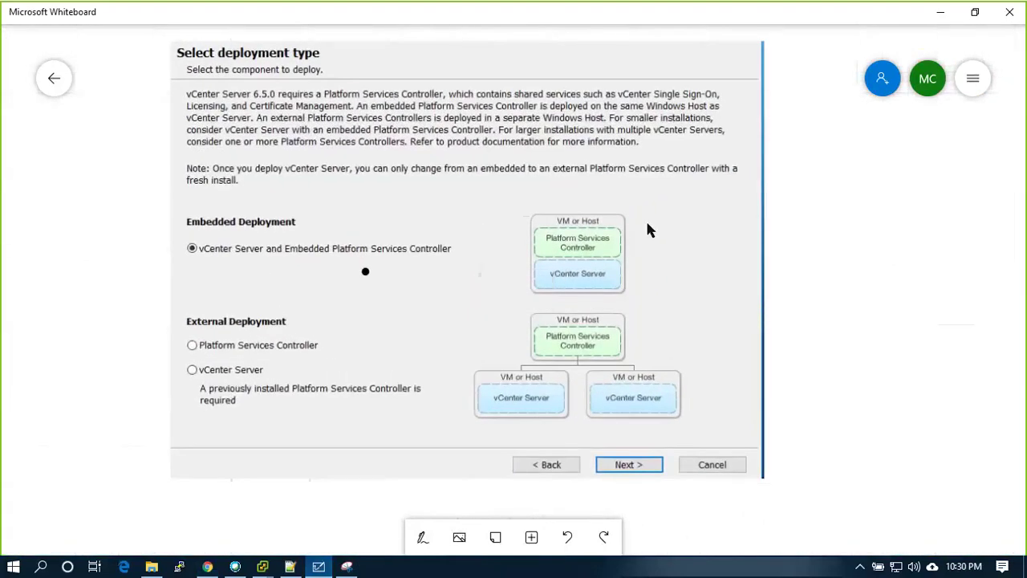
pyautogui.moveTo(648, 224); pyautogui.dragTo(661, 232)
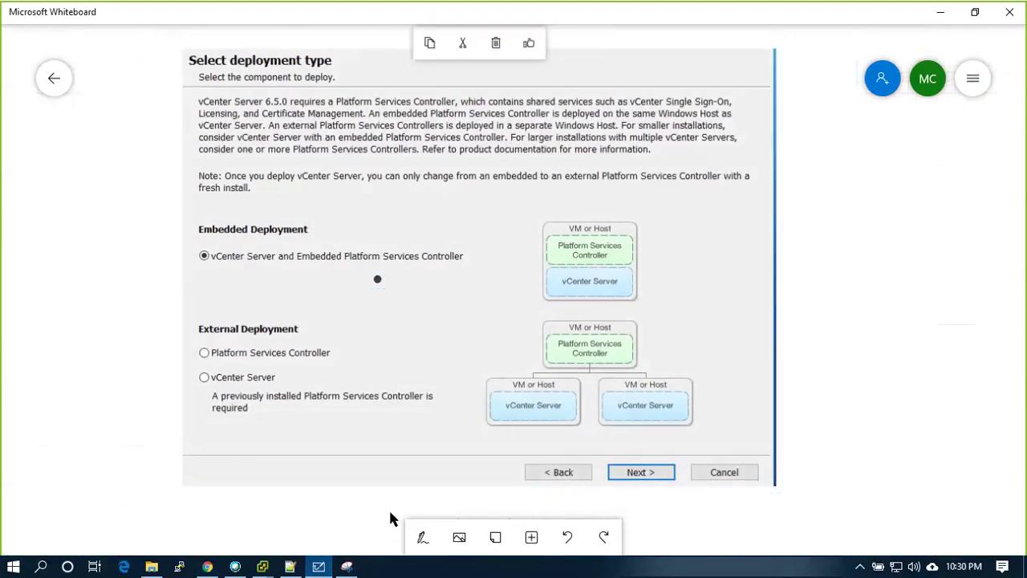
pyautogui.click(419, 536)
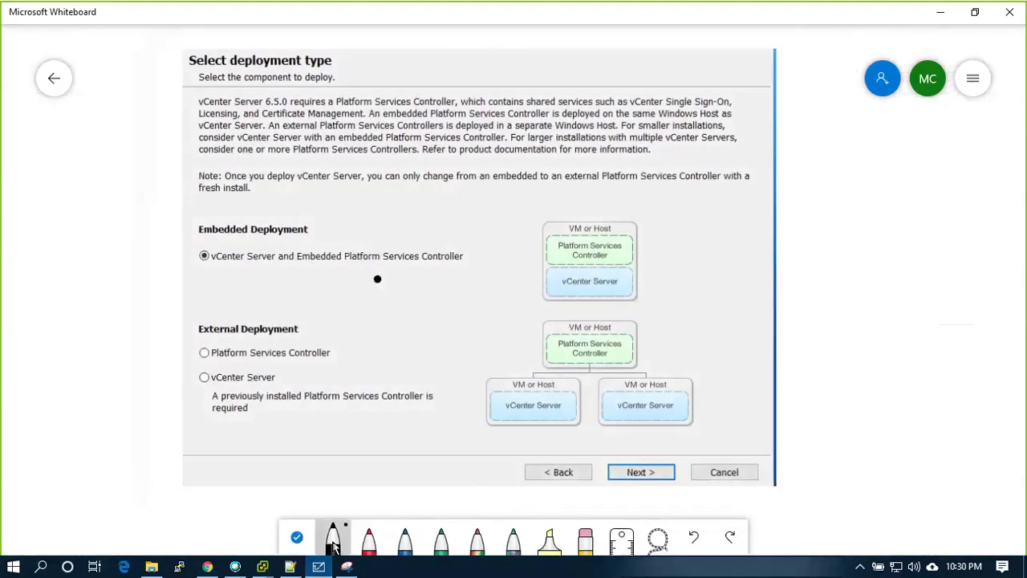
pyautogui.moveTo(684, 227)
pyautogui.mouseDown()
pyautogui.moveTo(688, 313)
pyautogui.moveTo(677, 309)
pyautogui.mouseUp()
pyautogui.moveTo(643, 234); pyautogui.dragTo(673, 213)
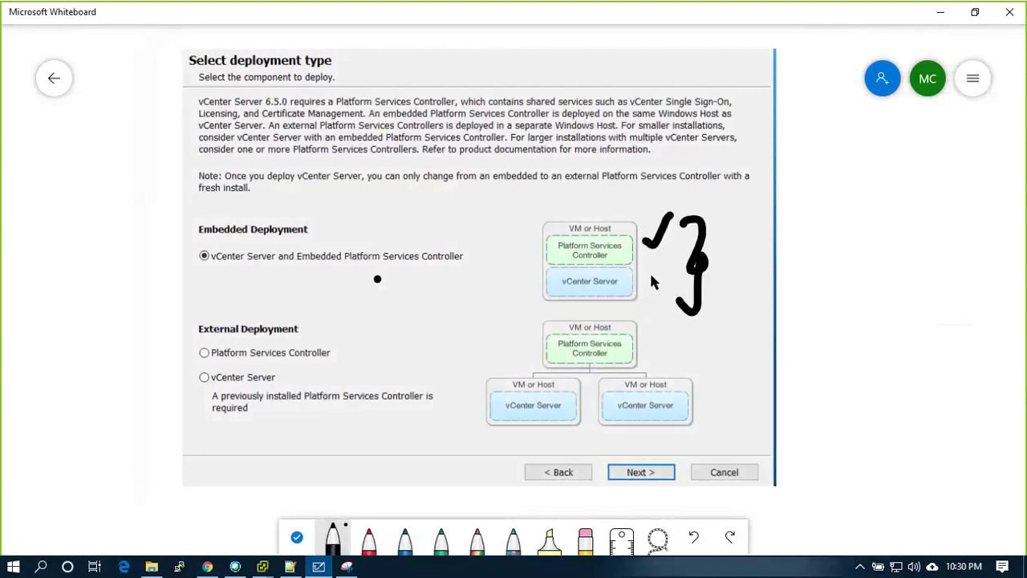
pyautogui.moveTo(648, 274)
pyautogui.mouseDown()
pyautogui.moveTo(659, 287)
pyautogui.moveTo(688, 258)
pyautogui.mouseUp()
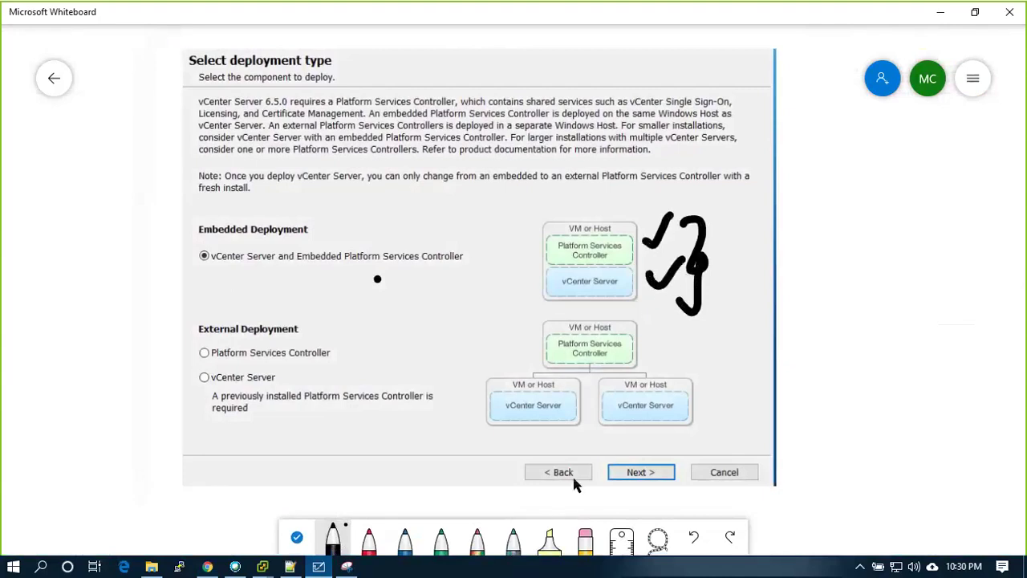
# Add a 'Platform Service Controller' heading on a new last line of the notes
pyautogui.click(290, 566)
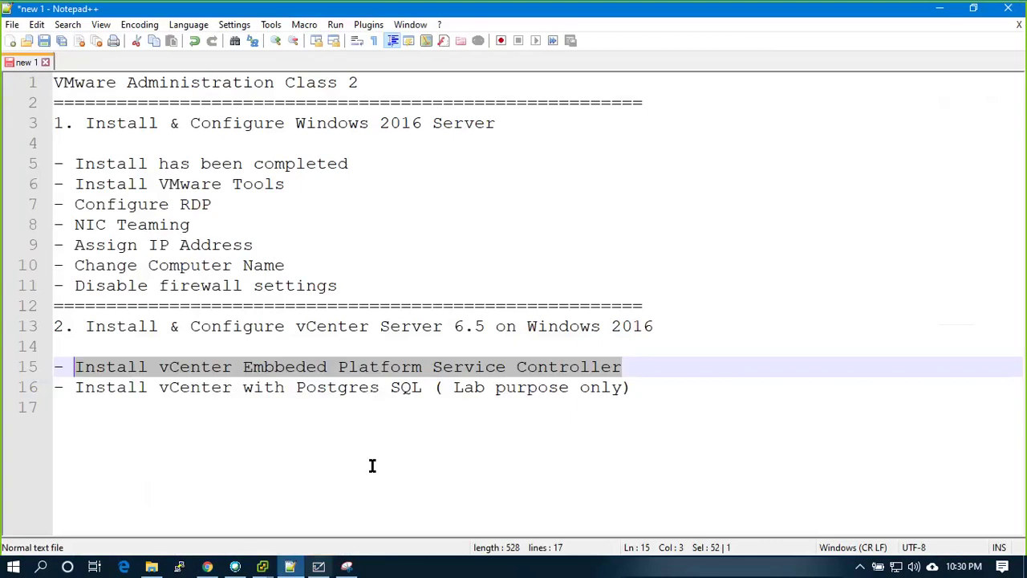
pyautogui.click(675, 398)
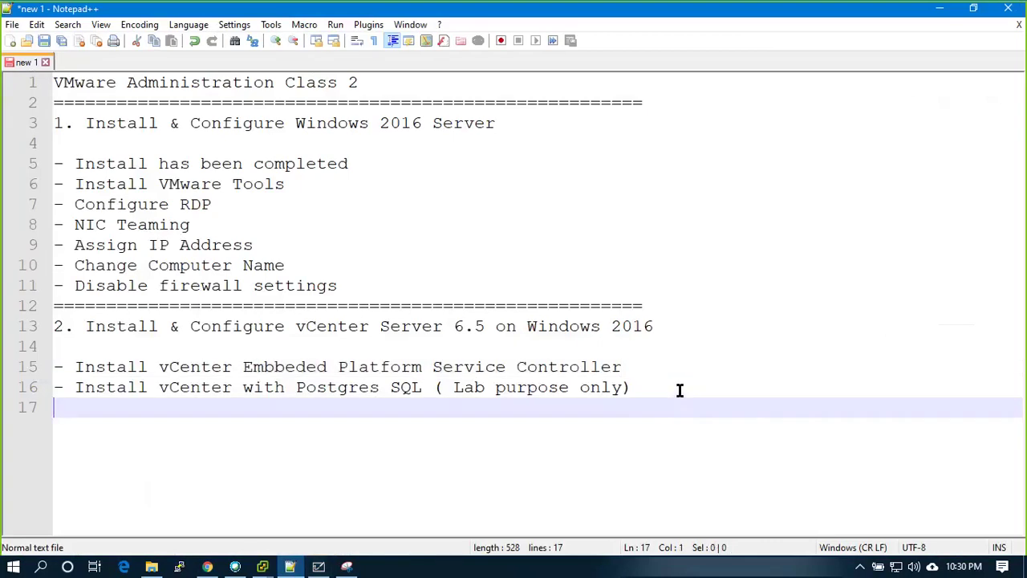
pyautogui.press('Return')
pyautogui.write('Plat')
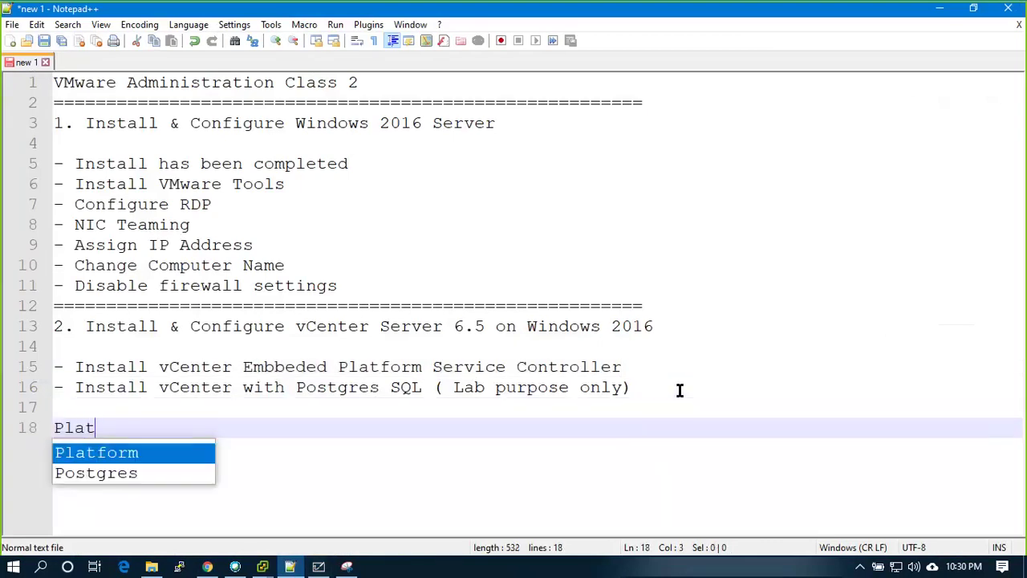
pyautogui.write('form SEr')
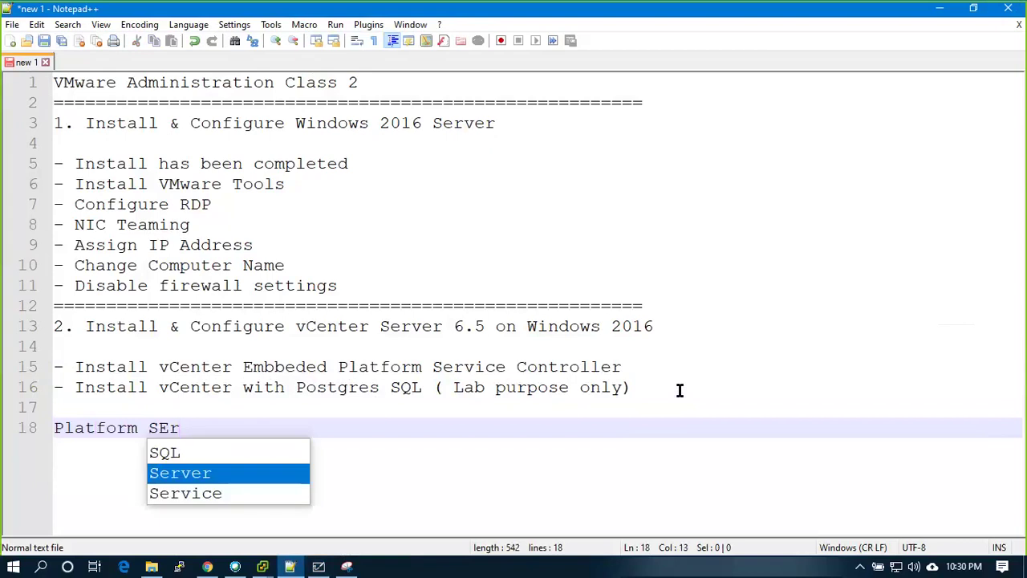
pyautogui.press('Down')
pyautogui.press('Return')
pyautogui.write('Cont')
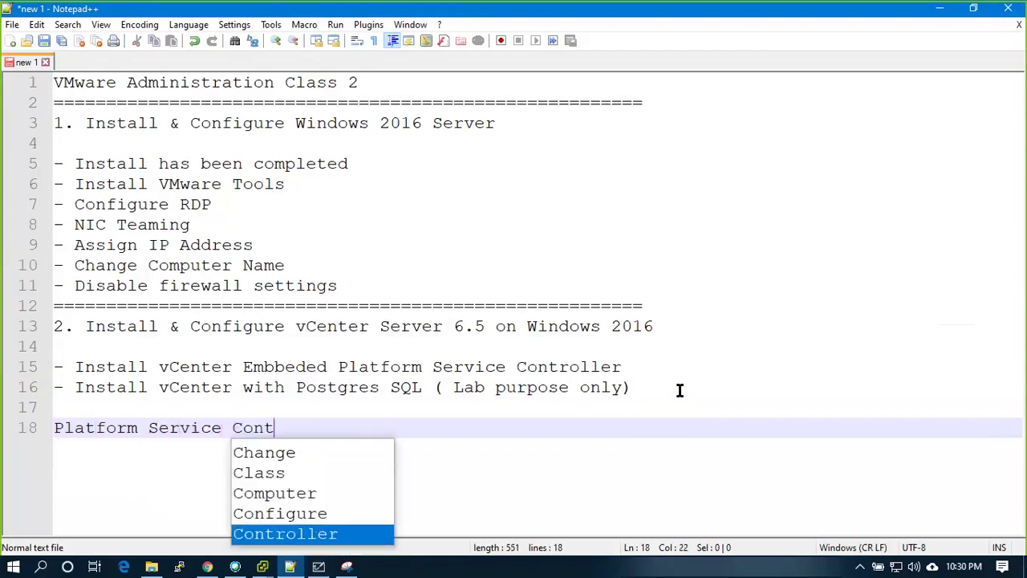
pyautogui.press('Return')
pyautogui.press('Return')
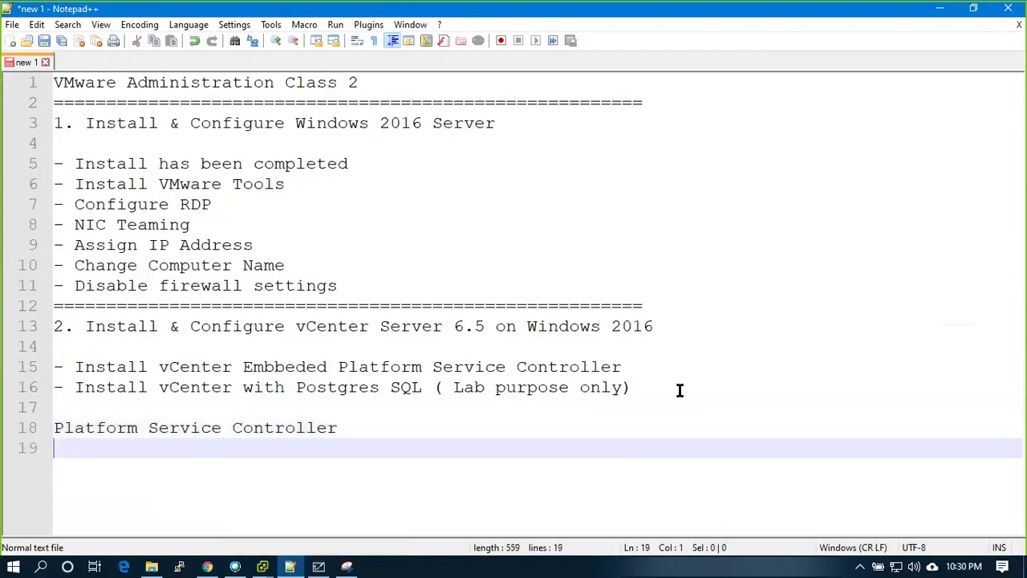
# Write the bullet '- Authentication & Authorization will be taken care by PSC' below it
pyautogui.write('1.')
pyautogui.press('BackSpace')
pyautogui.press('BackSpace')
pyautogui.write('-')
pyautogui.press('BackSpace')
pyautogui.write('Authentication &')
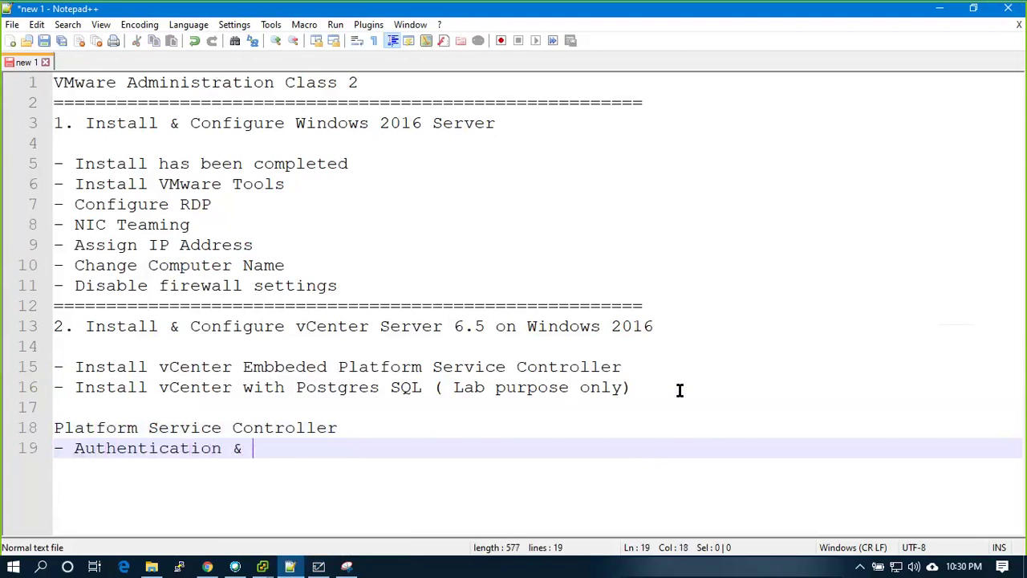
pyautogui.write(' AU')
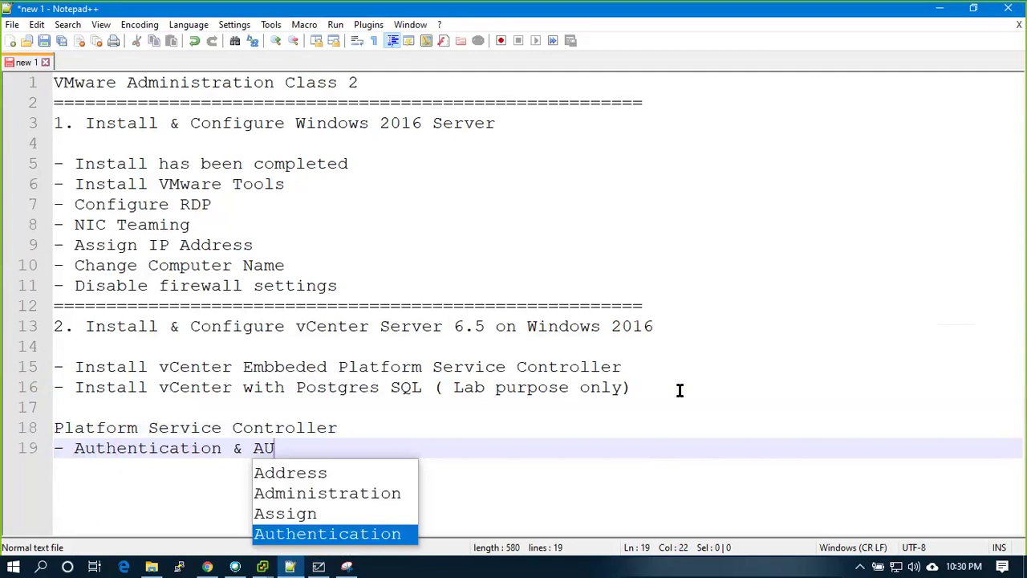
pyautogui.press('BackSpace')
pyautogui.write('u')
pyautogui.write('thori')
pyautogui.write('zation ')
pyautogui.write('will be don')
pyautogui.press('BackSpace')
pyautogui.press('BackSpace')
pyautogui.press('BackSpace')
pyautogui.write('taken care by PSC')
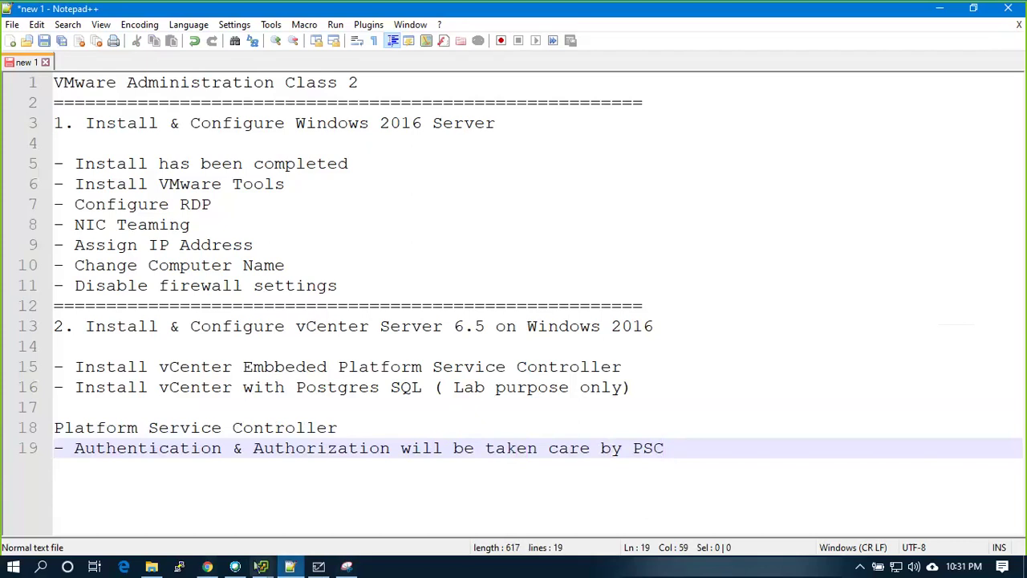
pyautogui.moveTo(318, 567)
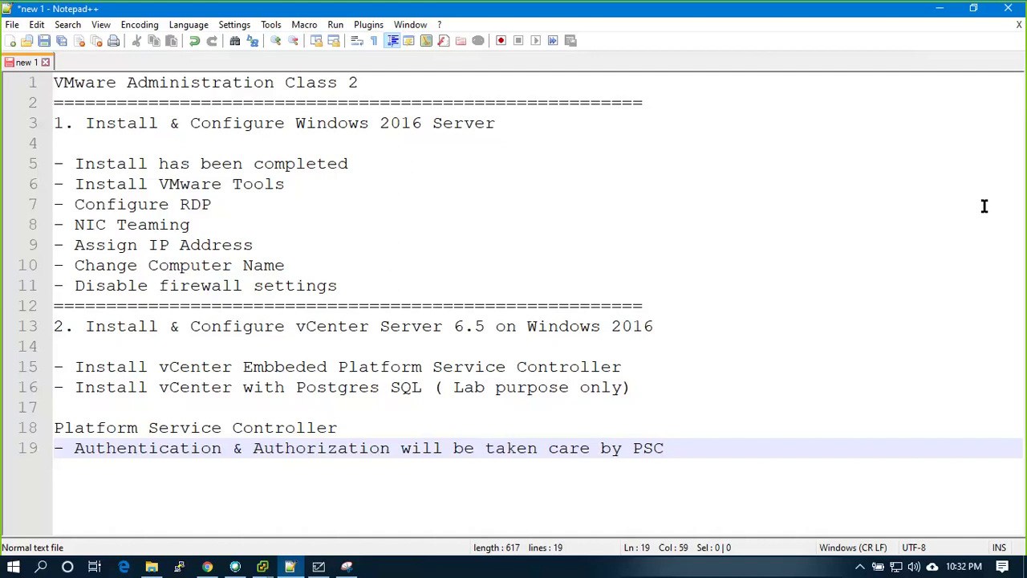
# Add the bullet '- License management will be taken care by PSC' and blank lines under line 13
pyautogui.moveTo(349, 428); pyautogui.dragTo(52, 426)
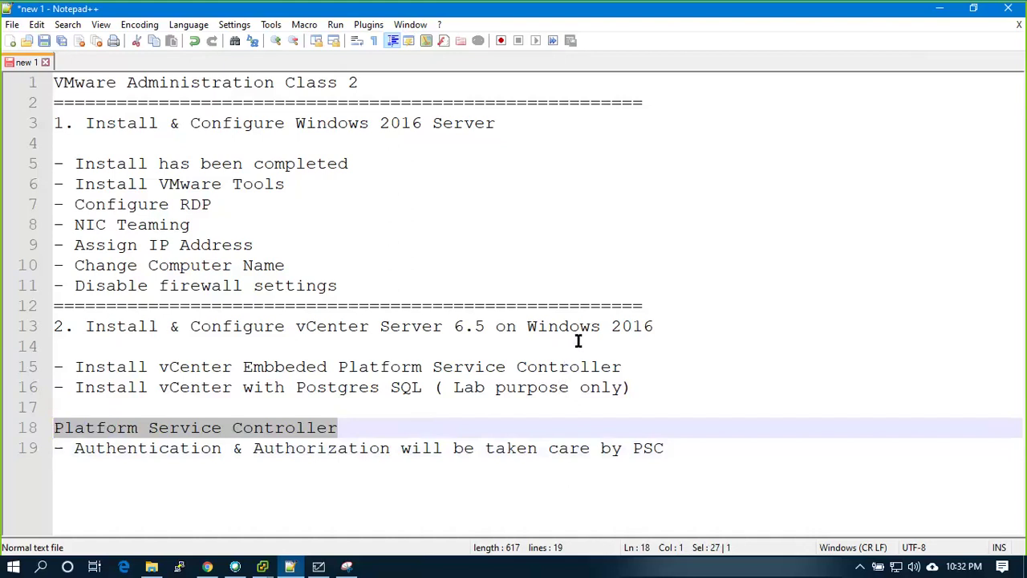
pyautogui.click(706, 449)
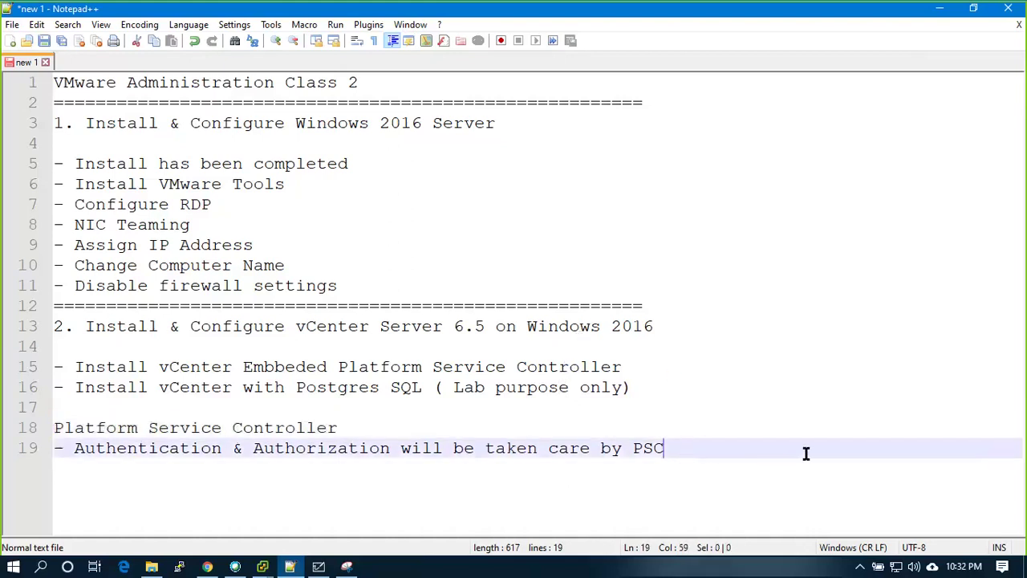
pyautogui.press('Return')
pyautogui.write('-')
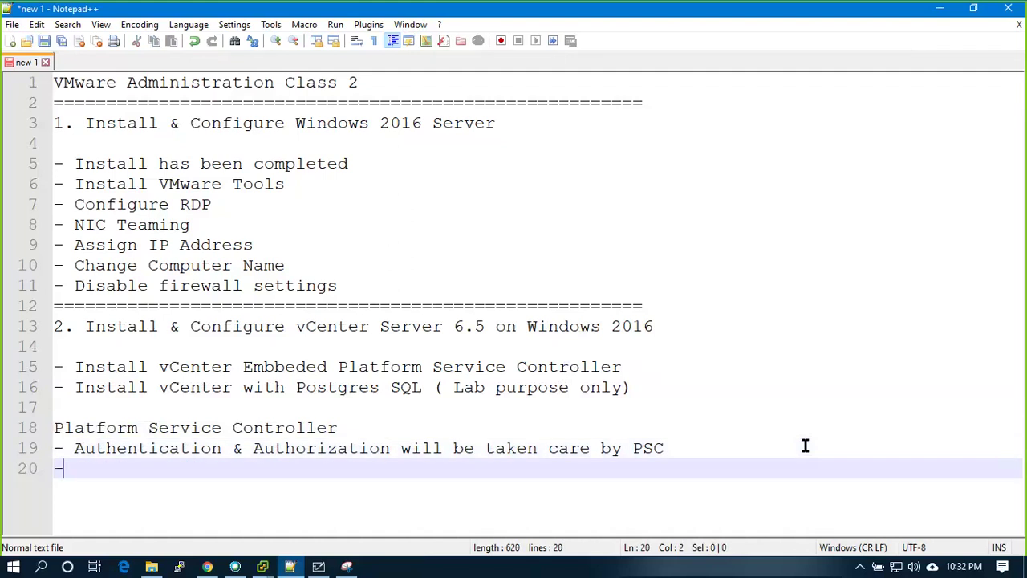
pyautogui.write(' License manageme')
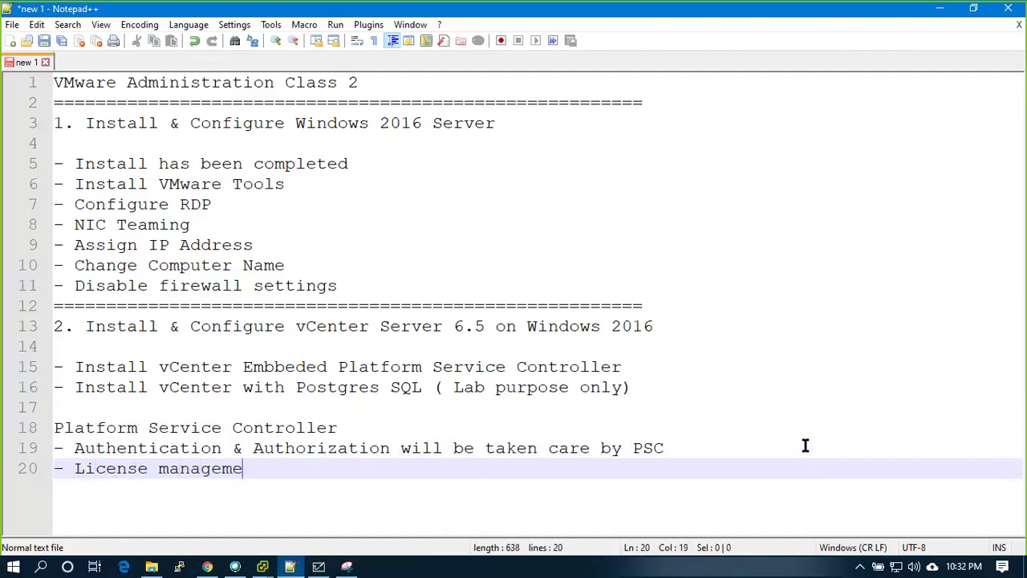
pyautogui.write('nt will be take')
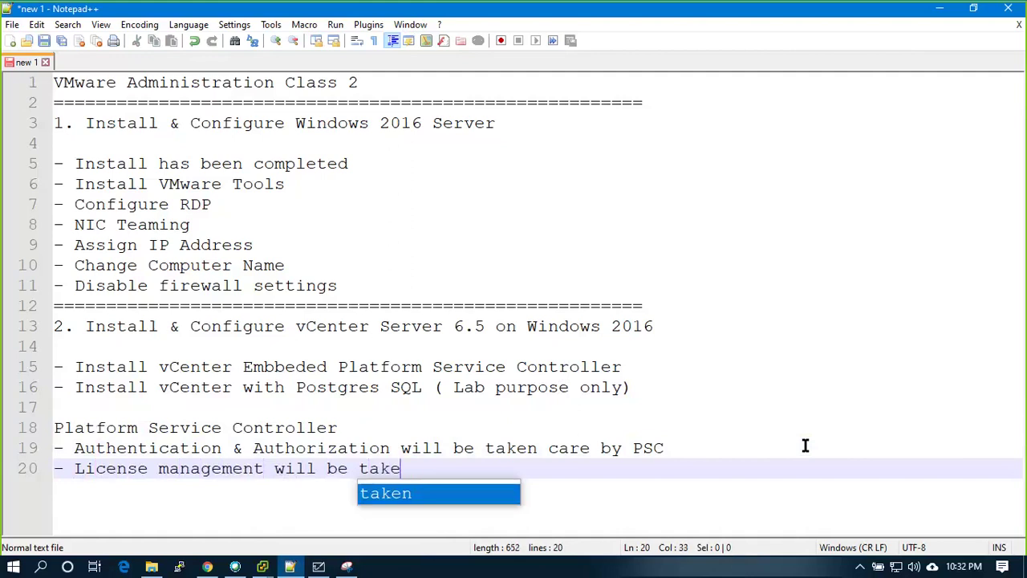
pyautogui.write('n care by ')
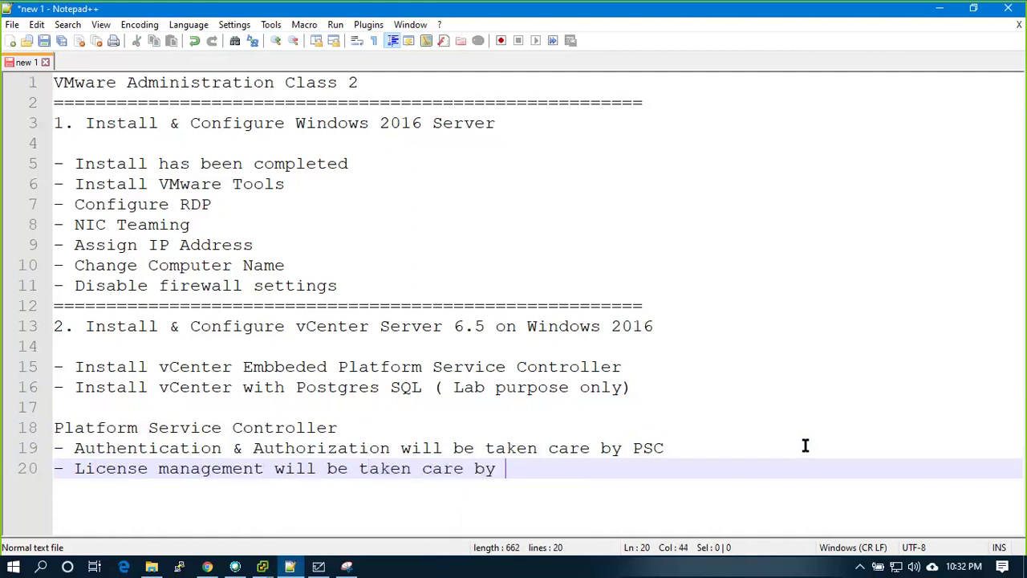
pyautogui.write('PSC')
pyautogui.press('Return')
pyautogui.write('-')
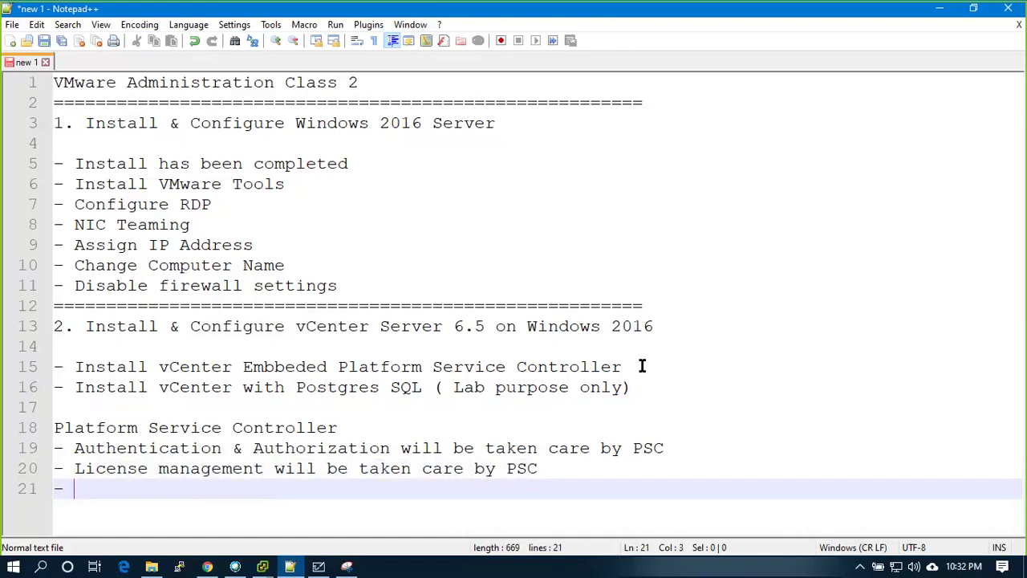
pyautogui.click(667, 328)
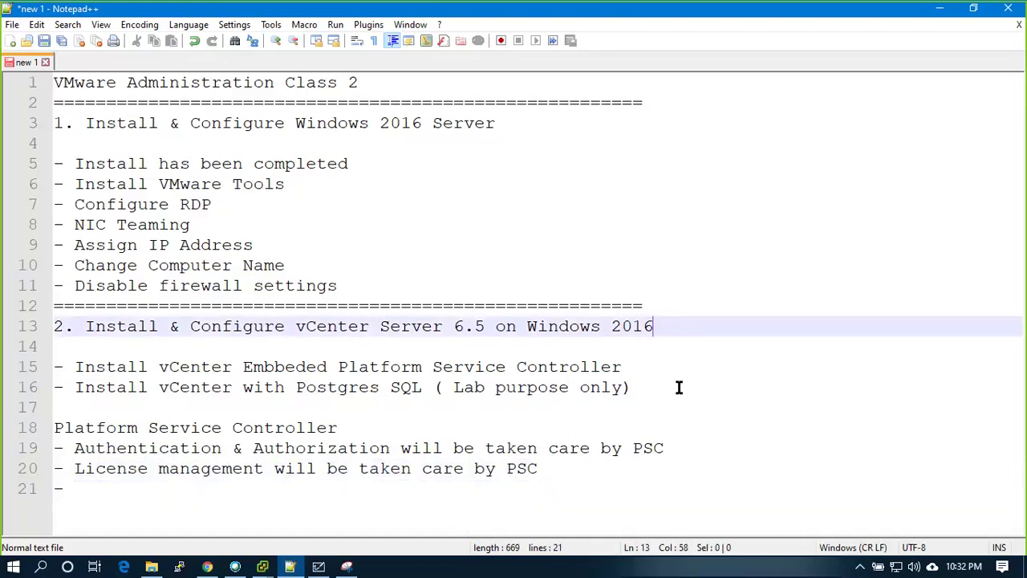
pyautogui.press('Return')
pyautogui.press('Return')
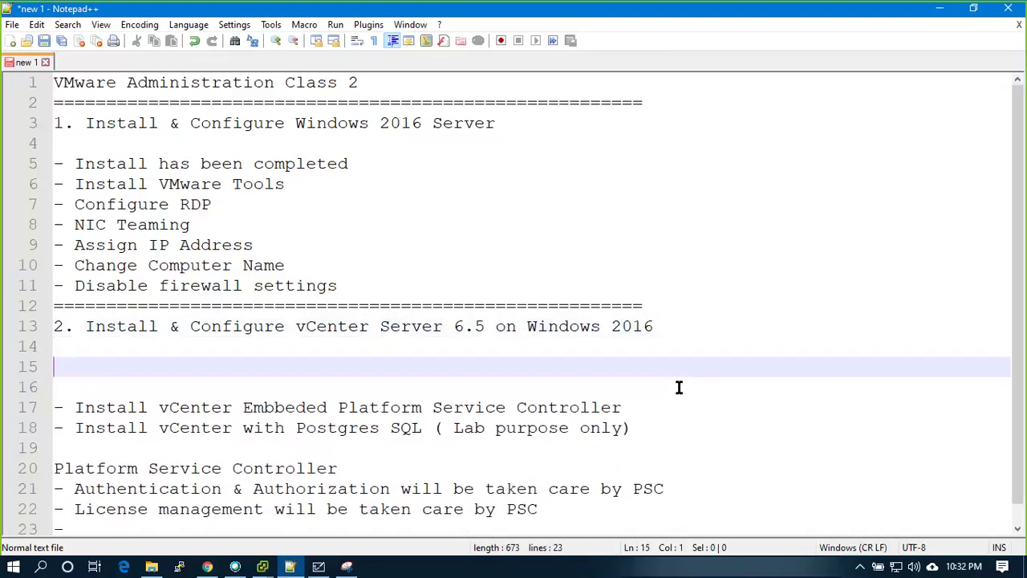
# Note '1000 hosts & 10,000 VM's' under the vCenter Server 6.5 heading, then switch to Chrome
pyautogui.write('vCnete')
pyautogui.press('BackSpace')
pyautogui.press('BackSpace')
pyautogui.press('BackSpace')
pyautogui.press('BackSpace')
pyautogui.press('BackSpace')
pyautogui.press('BackSpace')
pyautogui.write('1000 hosts & 100')
pyautogui.press('BackSpace')
pyautogui.write(",000 VM's")
pyautogui.press('BackSpace')
pyautogui.write("'s?")
pyautogui.press('BackSpace')
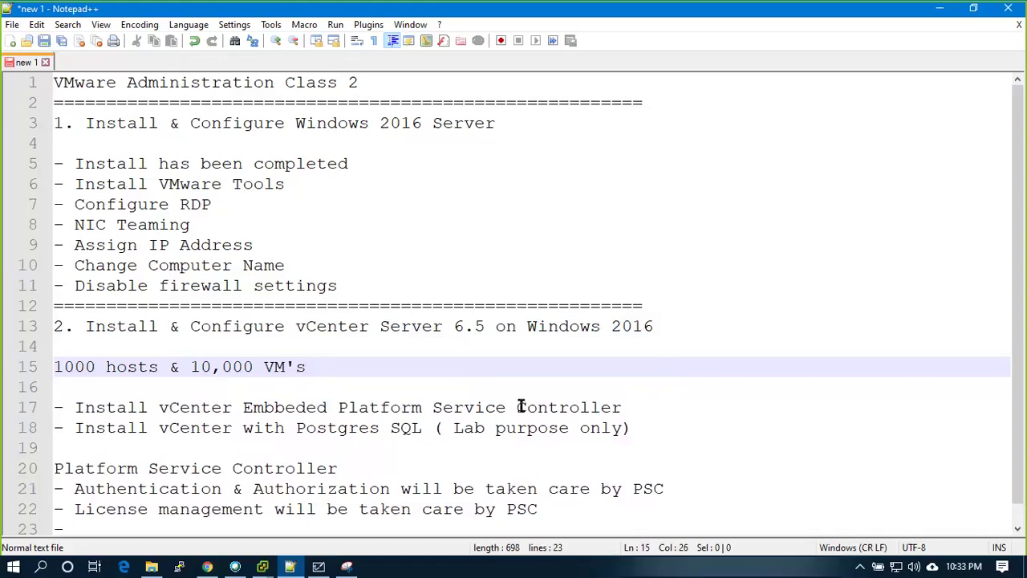
pyautogui.click(207, 567)
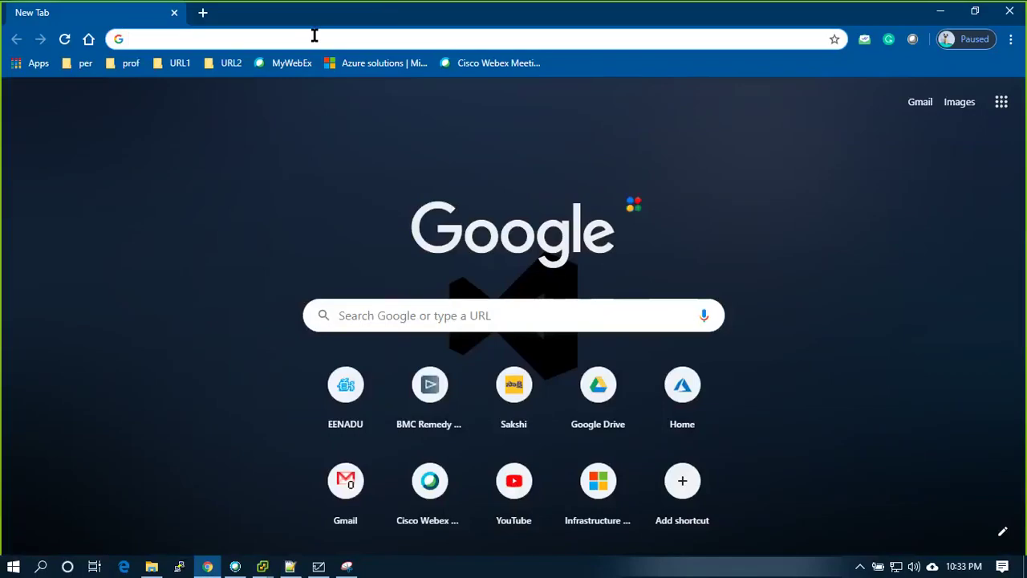
# Search 'vmware 6.5 maximums' and open the VMware Configuration Maximum tool at configmax.vmware.com
pyautogui.write('vmware')
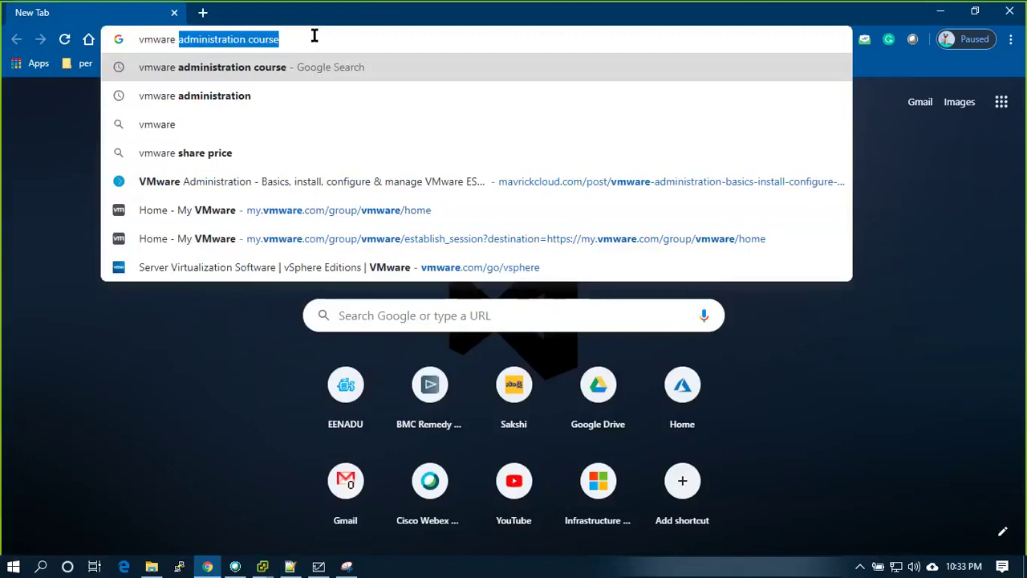
pyautogui.write(' 6.5 max')
pyautogui.press('Return')
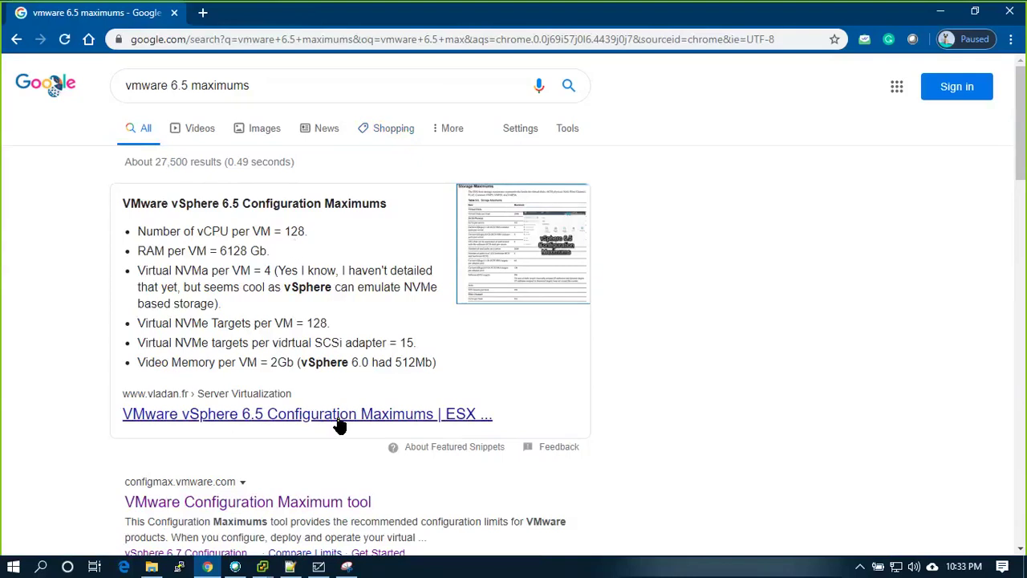
pyautogui.scroll(-1, 339, 426)
pyautogui.scroll(-2, 343, 434)
pyautogui.click(273, 277)
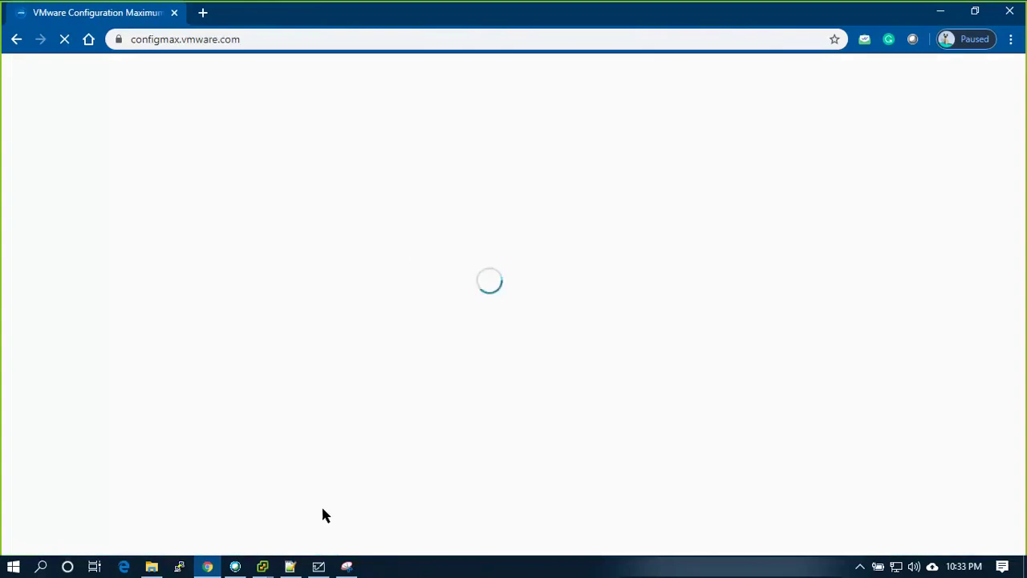
# Glance at the VCENTER01 console to check the installation's progress
pyautogui.moveTo(262, 566)
pyautogui.click(335, 521)
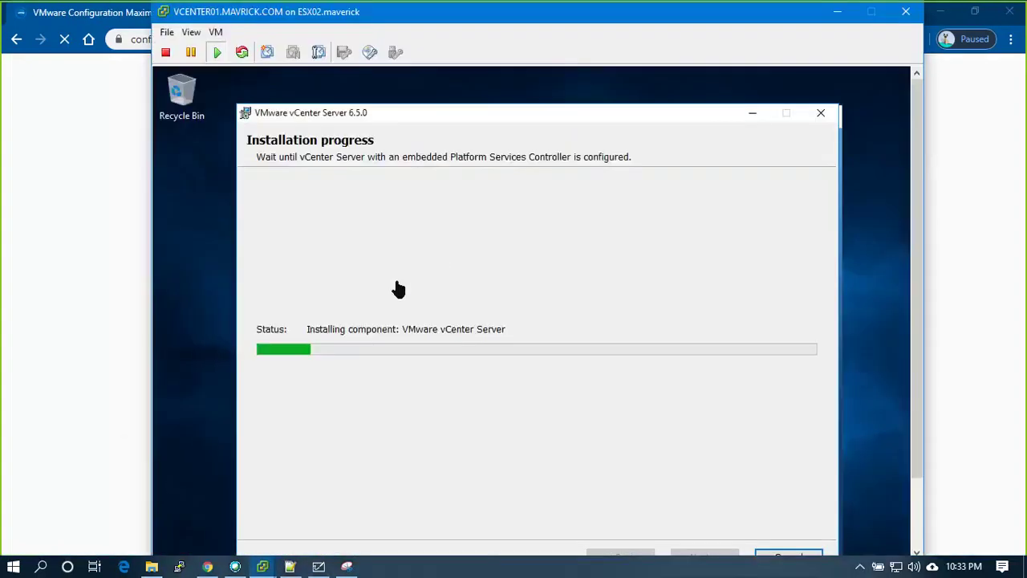
pyautogui.click(836, 11)
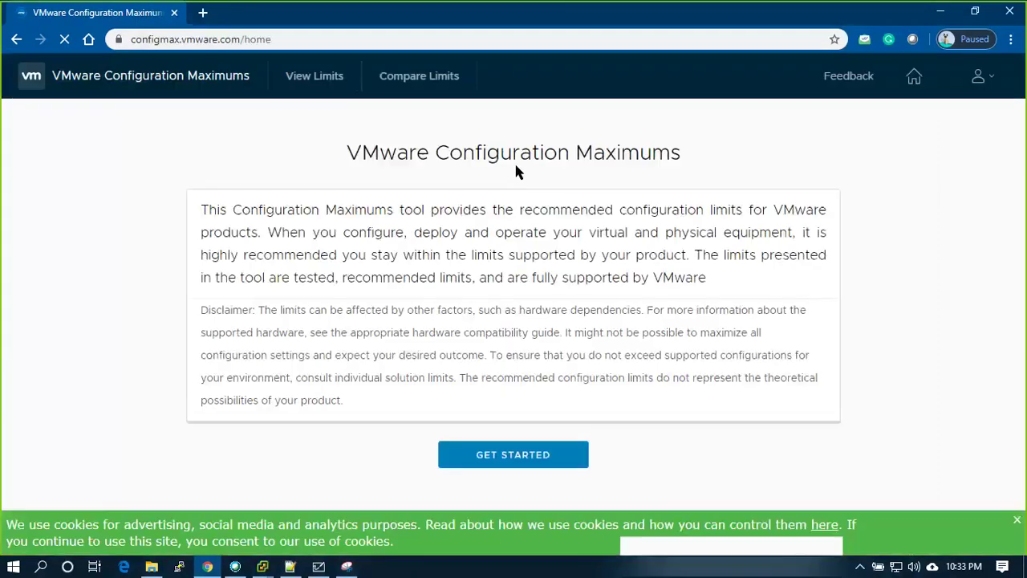
# Skim the NSX for vSphere 6.4.6 limits, then go back twice to the Google results
pyautogui.click(523, 453)
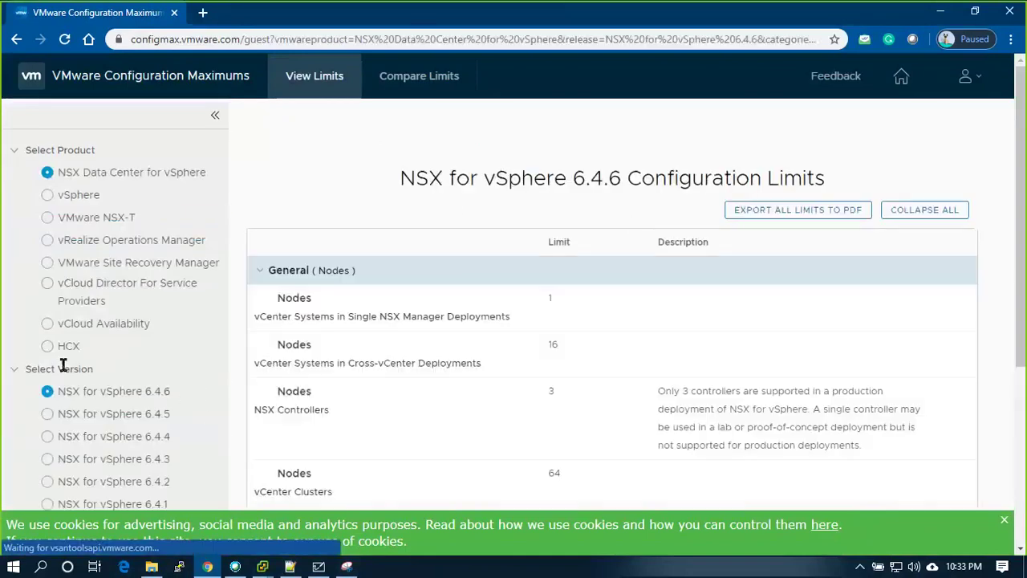
pyautogui.scroll(-1, 105, 340)
pyautogui.scroll(-2, 105, 336)
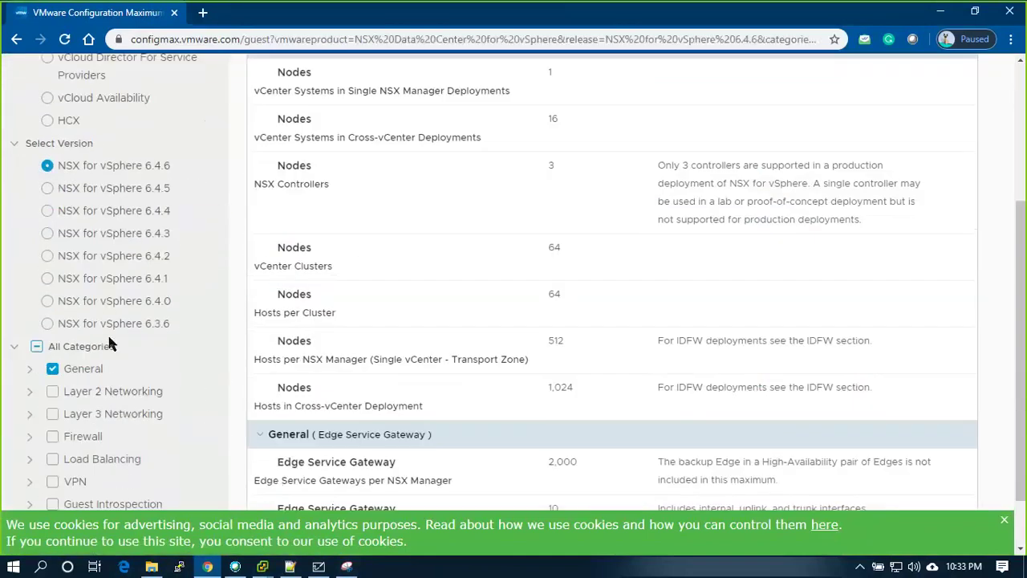
pyautogui.scroll(3, 84, 343)
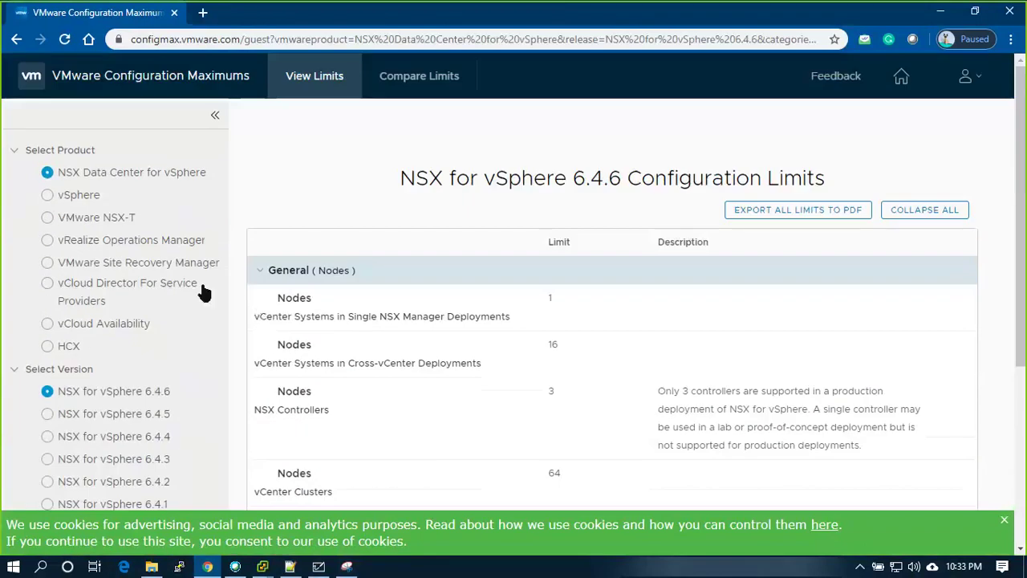
pyautogui.scroll(-2, 53, 397)
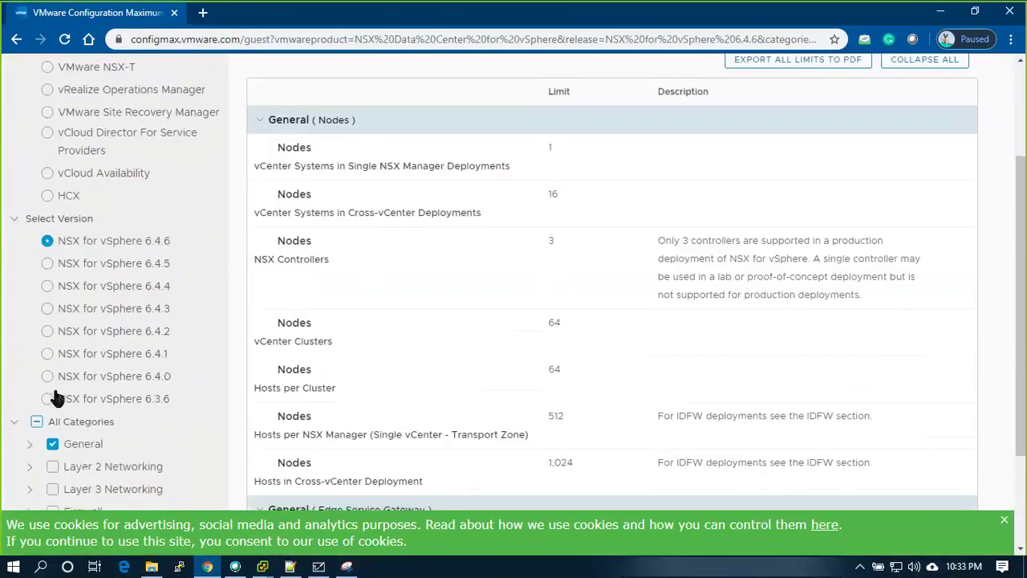
pyautogui.scroll(-2, 52, 397)
pyautogui.scroll(4, 111, 400)
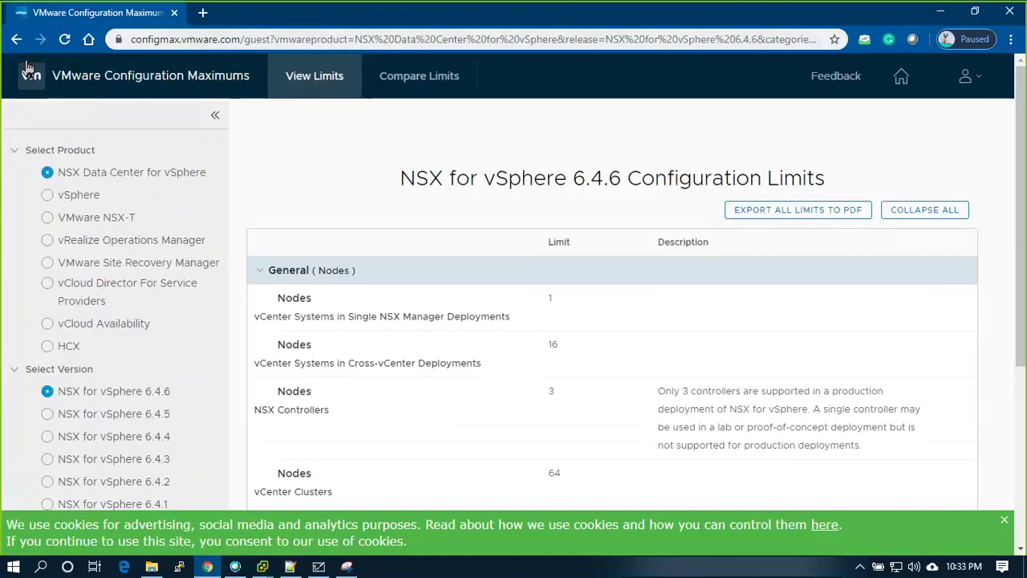
pyautogui.click(16, 40)
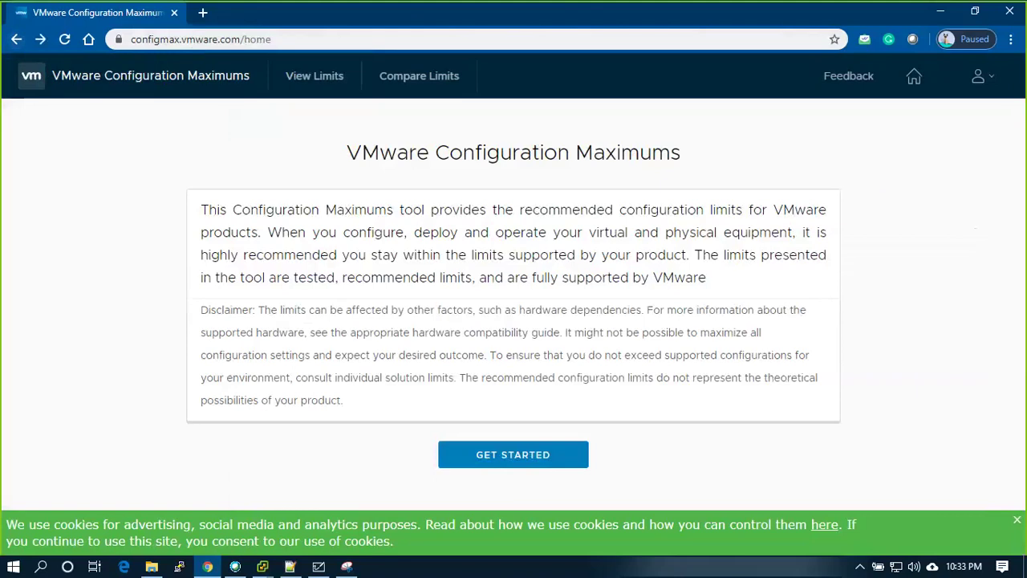
pyautogui.click(16, 40)
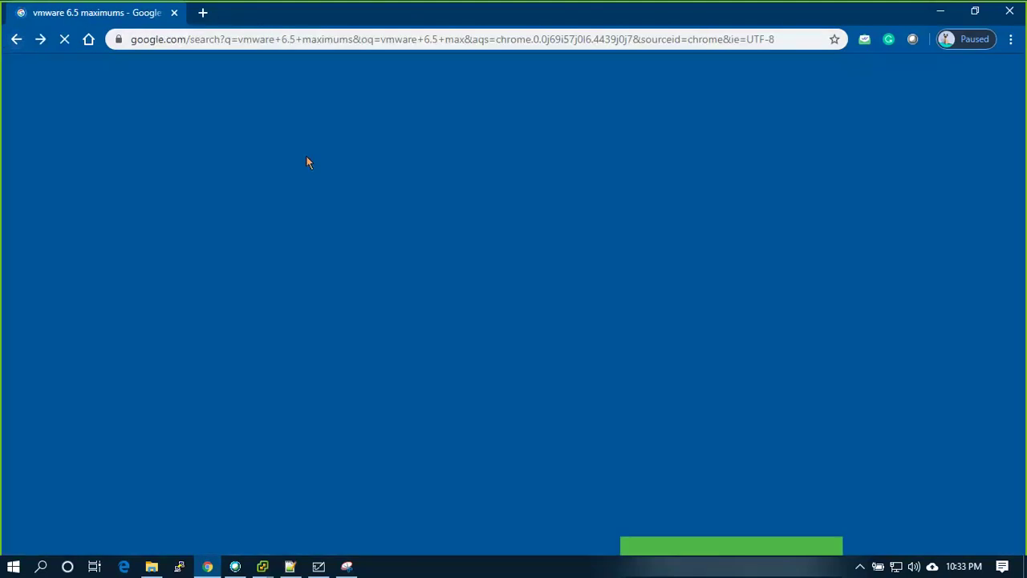
# Open the vladan.fr vSphere 6.5 Configuration Maximums article and scroll to vCenter Server Maximums
pyautogui.scroll(-4, 433, 405)
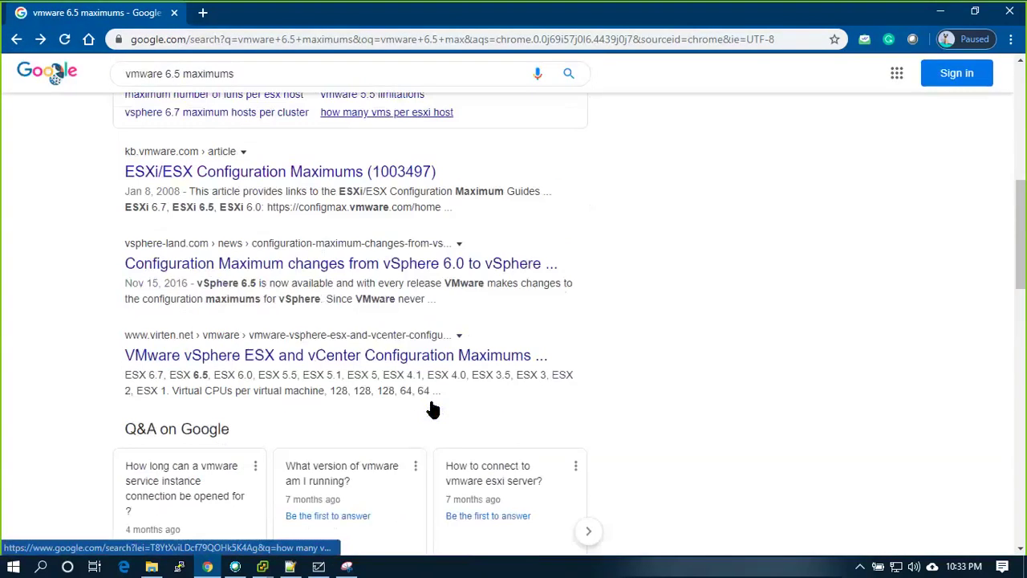
pyautogui.scroll(4, 325, 368)
pyautogui.scroll(3, 405, 373)
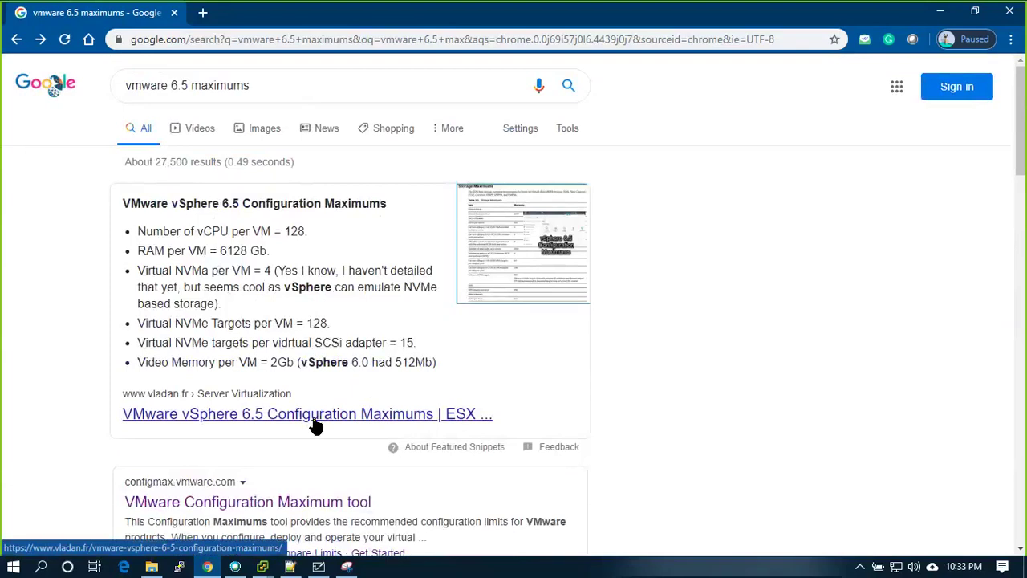
pyautogui.click(401, 420)
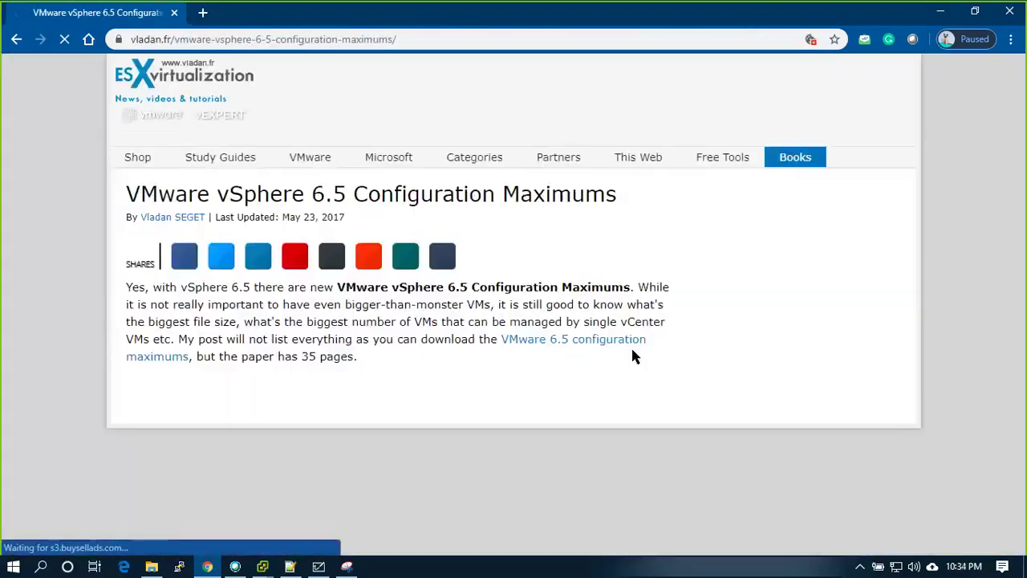
pyautogui.scroll(-6, 516, 339)
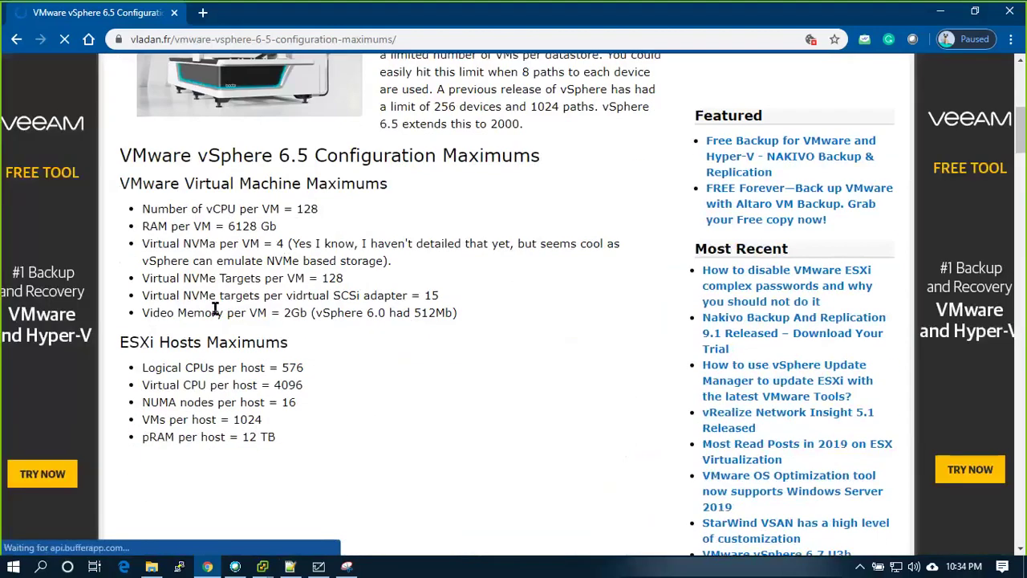
pyautogui.scroll(-3, 325, 381)
pyautogui.scroll(-3, 326, 384)
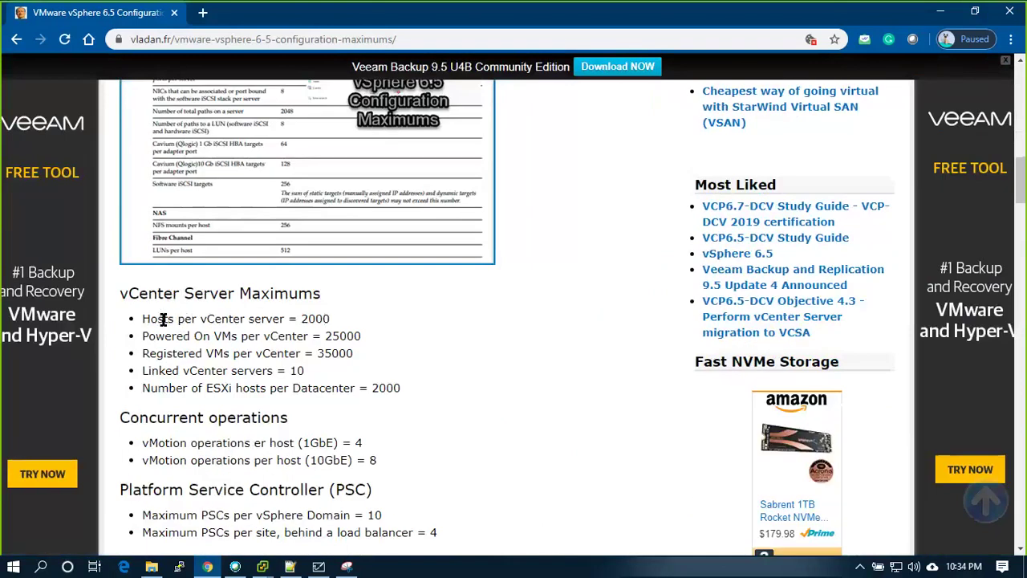
# Highlight the vCenter limits: 2000 hosts, 25000 powered-on VMs, registered VMs, linked vCenters, hosts per datacenter
pyautogui.moveTo(163, 318); pyautogui.dragTo(329, 319)
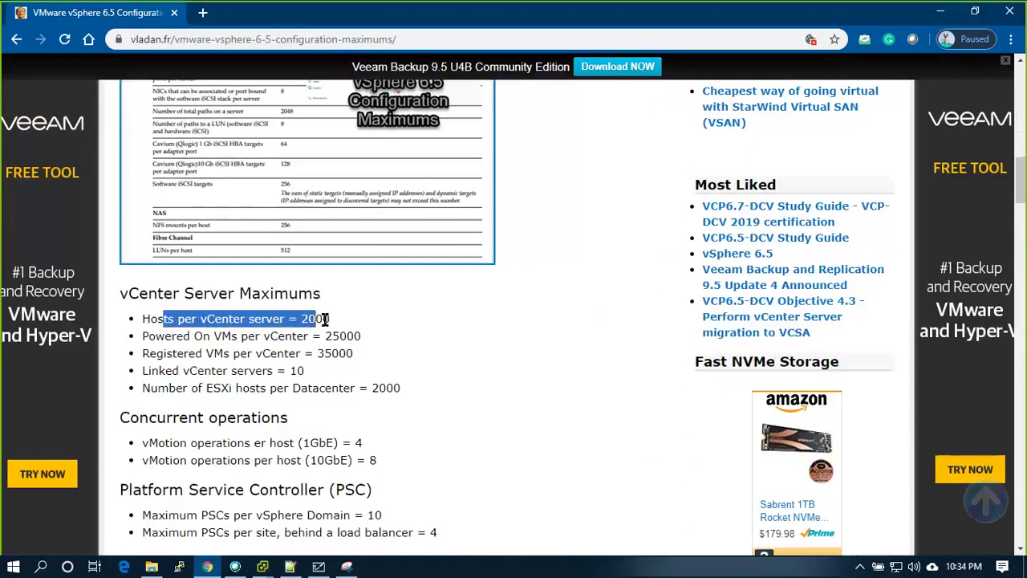
pyautogui.moveTo(166, 337); pyautogui.dragTo(337, 337)
pyautogui.click(200, 353)
pyautogui.moveTo(200, 353); pyautogui.dragTo(347, 352)
pyautogui.moveTo(189, 371); pyautogui.dragTo(307, 377)
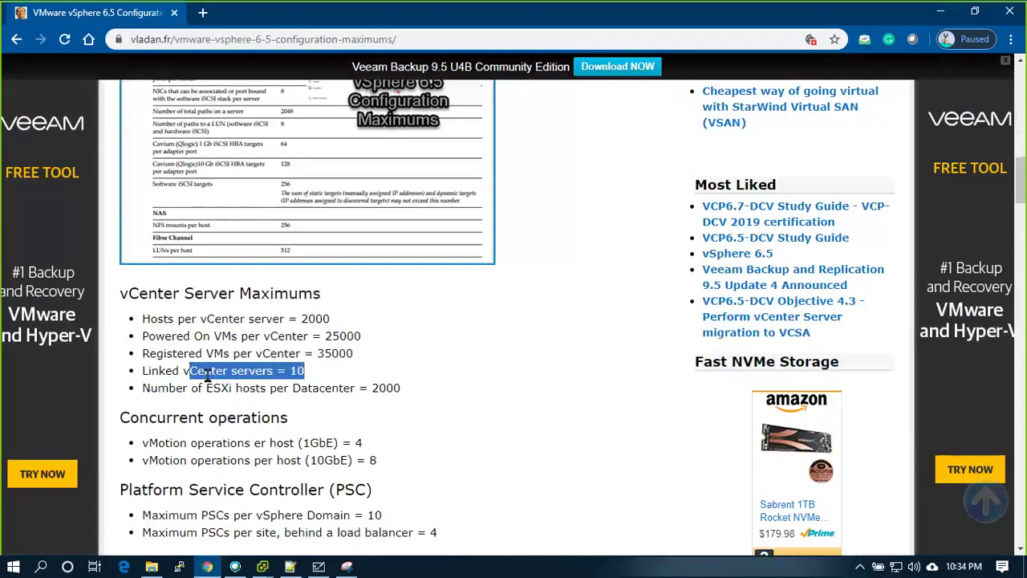
pyautogui.moveTo(174, 388); pyautogui.dragTo(416, 388)
pyautogui.scroll(4, 421, 381)
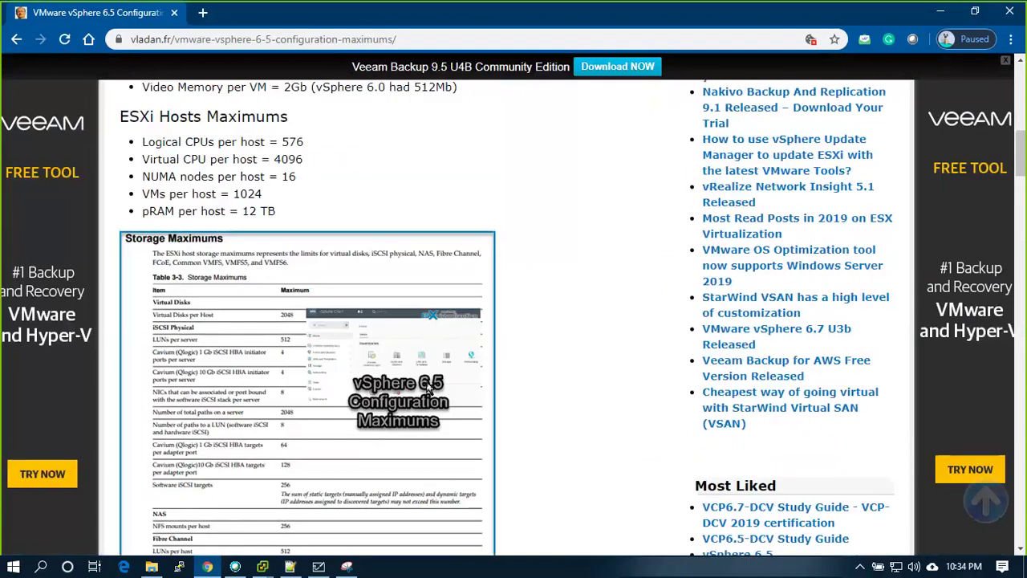
pyautogui.scroll(3, 425, 381)
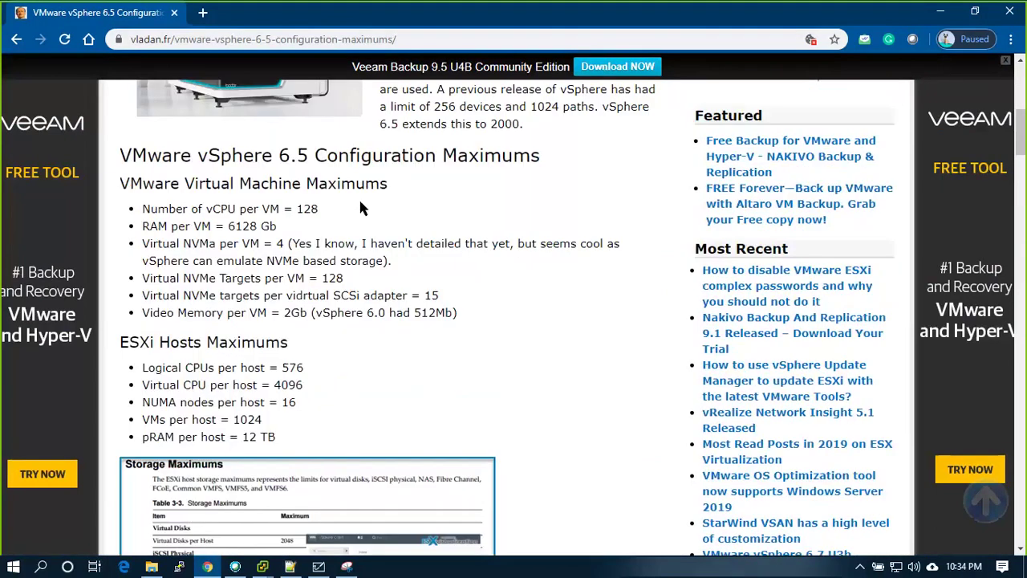
pyautogui.hotkey('alt', 'Tab')
pyautogui.hotkey('alt', 'Tab')
pyautogui.hotkey('alt', 'Tab')
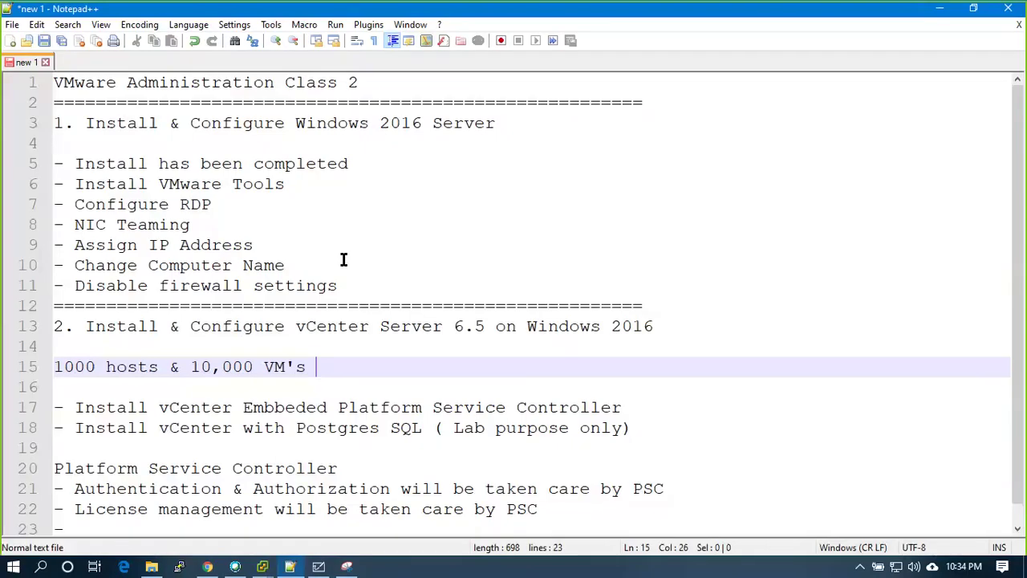
# In the class notes, change line 15 to read '2000 hosts & 25,000 VM's'
pyautogui.click(63, 367)
pyautogui.press('Insert')
pyautogui.write('2')
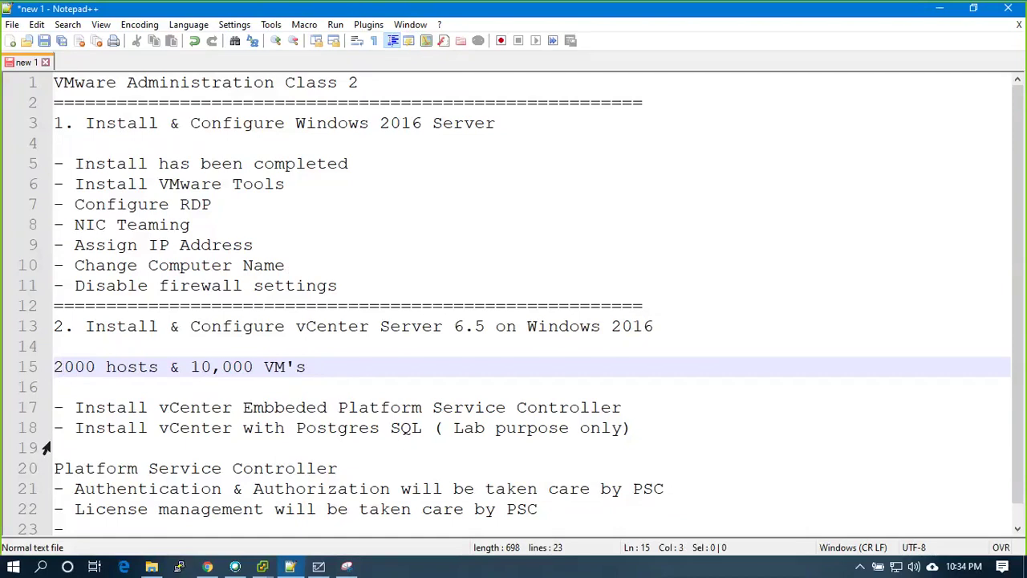
pyautogui.press('Insert')
pyautogui.press('Right')
pyautogui.press('Right')
pyautogui.press('Right')
pyautogui.press('Right')
pyautogui.press('Right')
pyautogui.press('Right')
pyautogui.press('Right')
pyautogui.press('Right')
pyautogui.press('Right')
pyautogui.press('Right')
pyautogui.press('Right')
pyautogui.press('Right')
pyautogui.press('Right')
pyautogui.press('BackSpace')
pyautogui.press('BackSpace')
pyautogui.write('25')
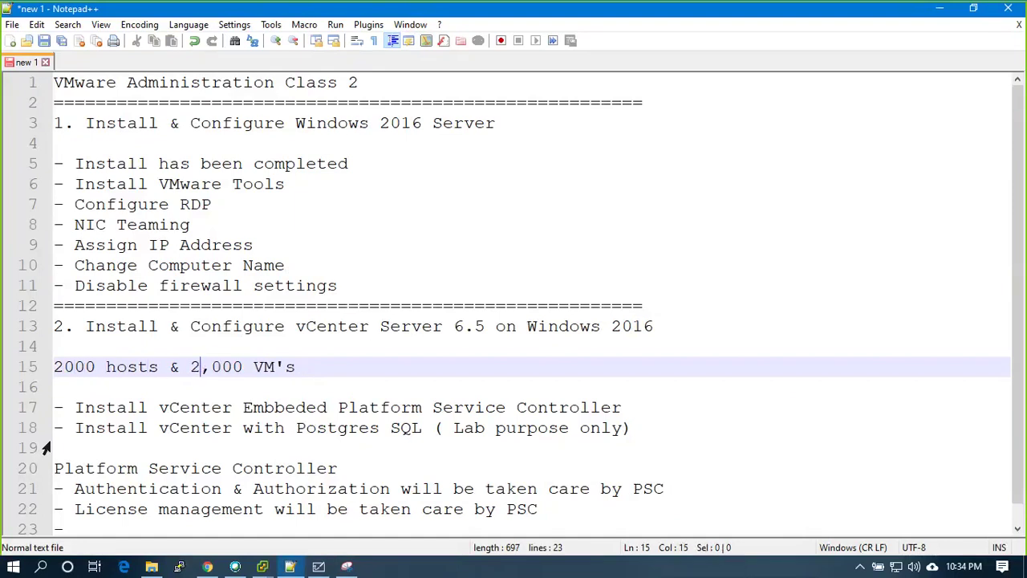
# Add the bullet '- you can connect multiple vCenter's in one console.' below line 15
pyautogui.click(343, 364)
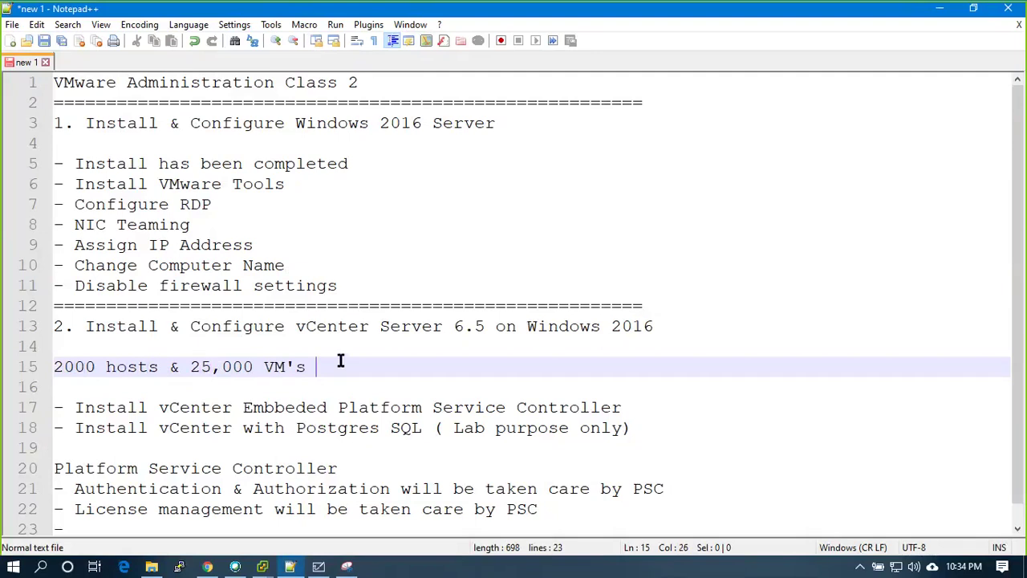
pyautogui.scroll(-1, 345, 367)
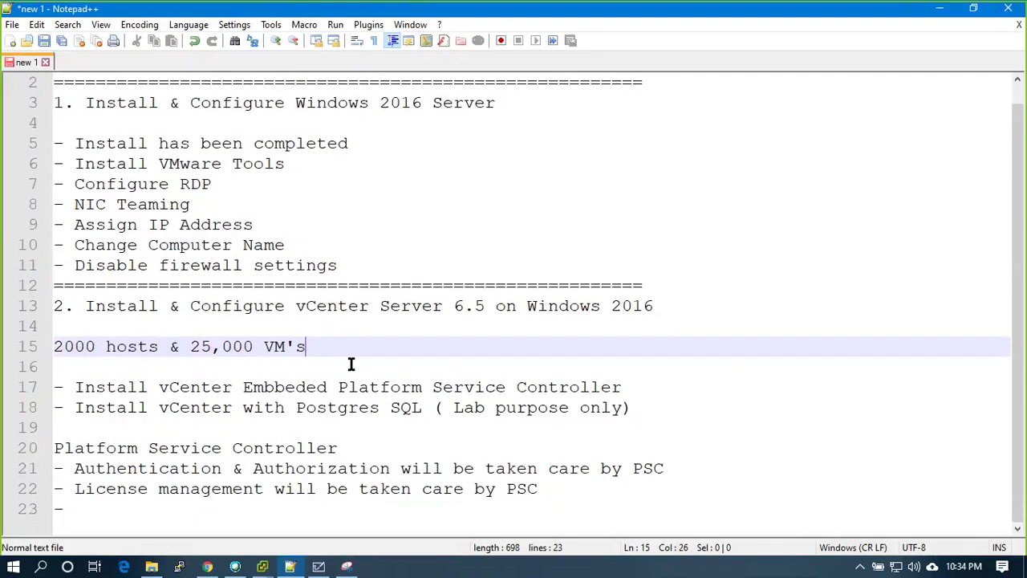
pyautogui.press('Return')
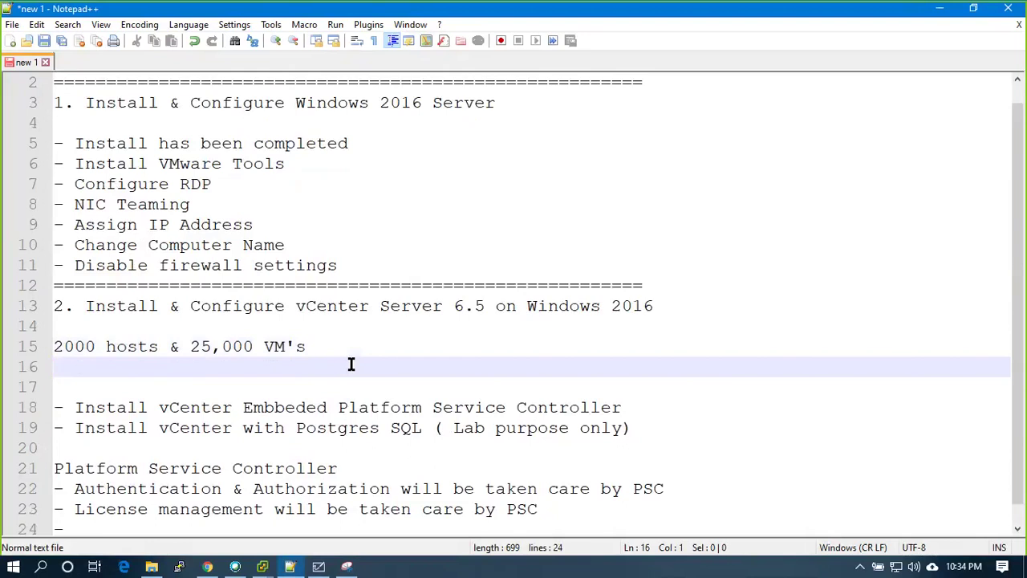
pyautogui.press('Up')
pyautogui.write('-')
pyautogui.press('Down')
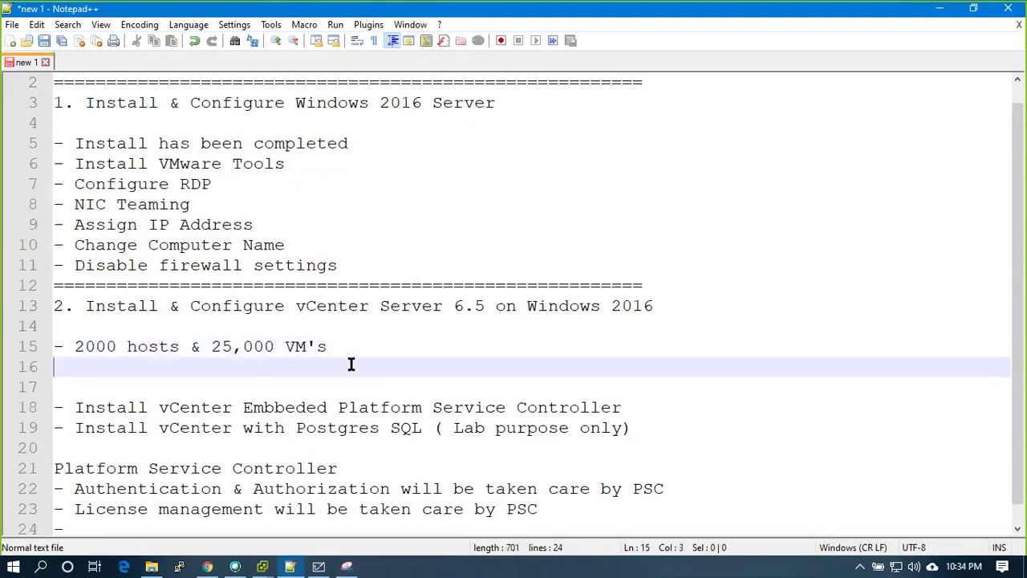
pyautogui.write('- you c')
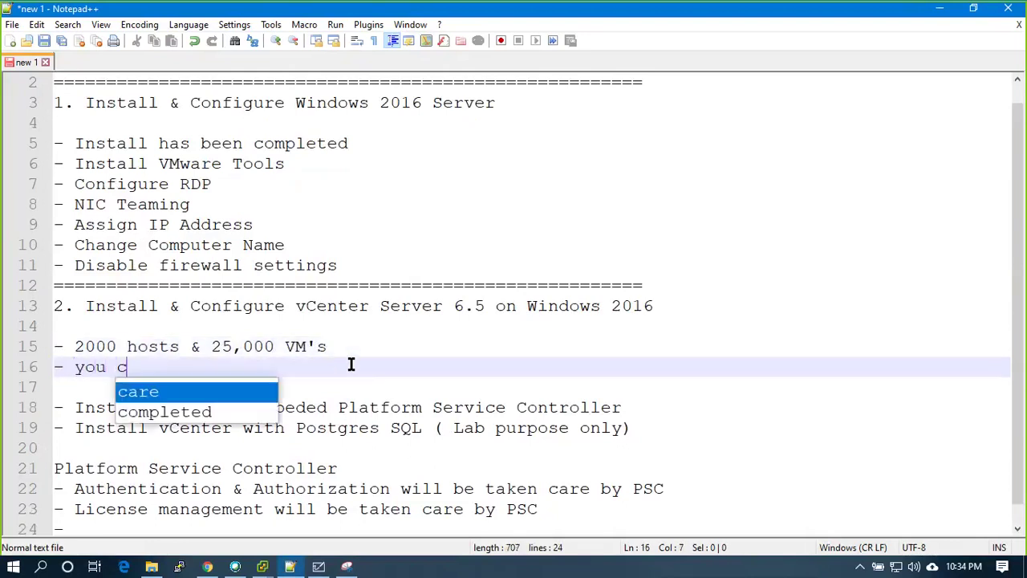
pyautogui.write('an connect ')
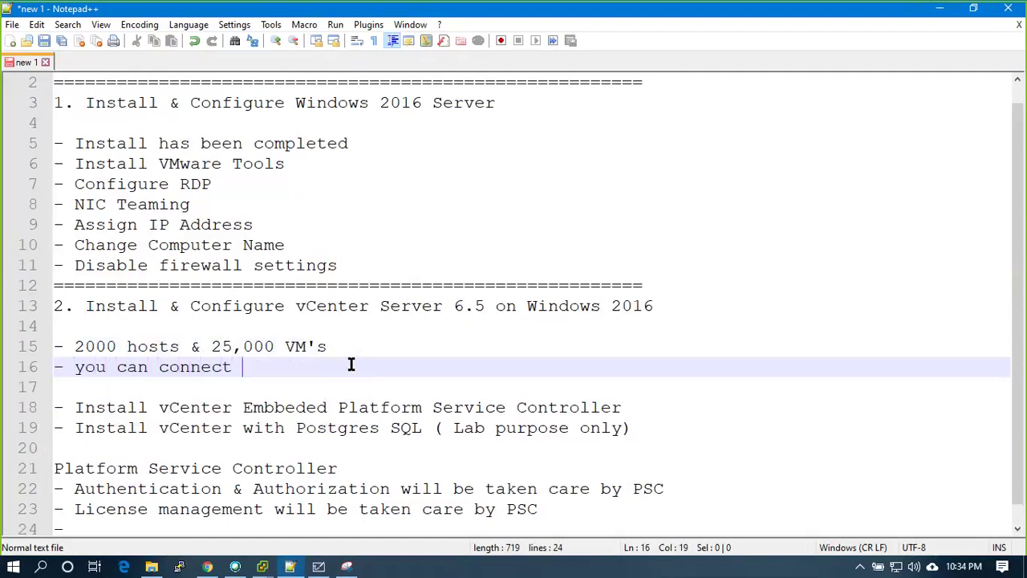
pyautogui.write('multiple vC')
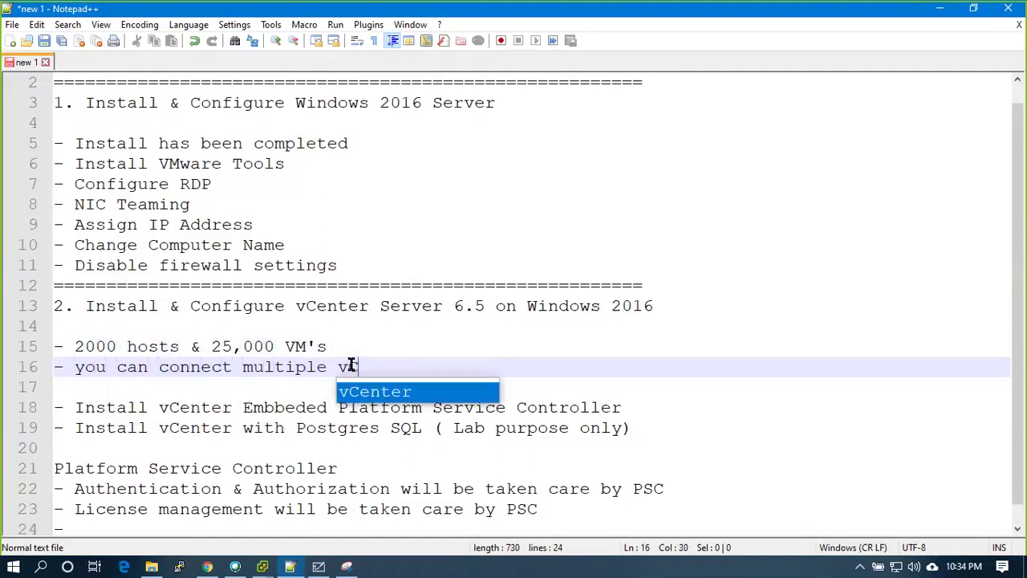
pyautogui.press('Return')
pyautogui.write("'s in ")
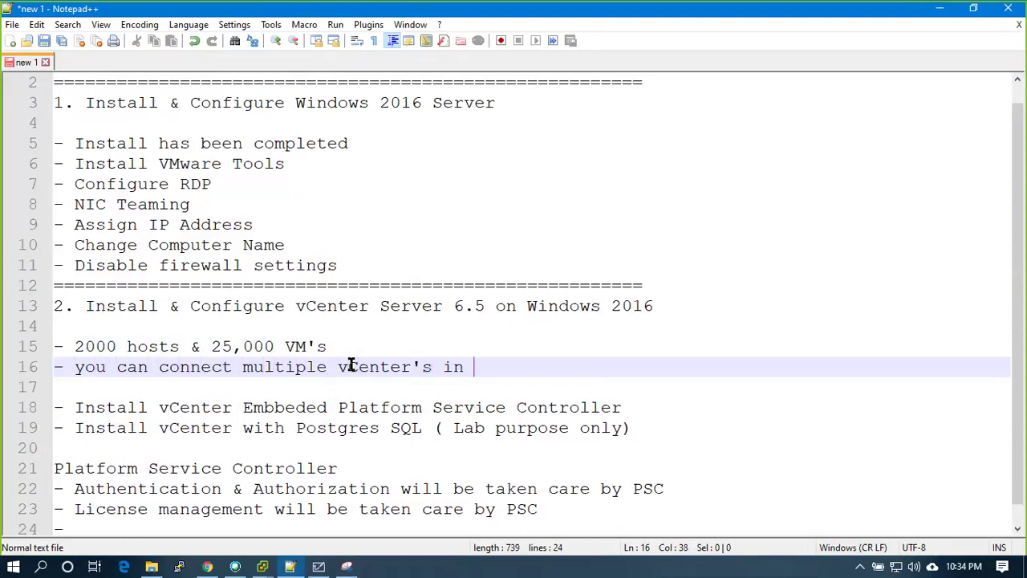
pyautogui.write('one console.')
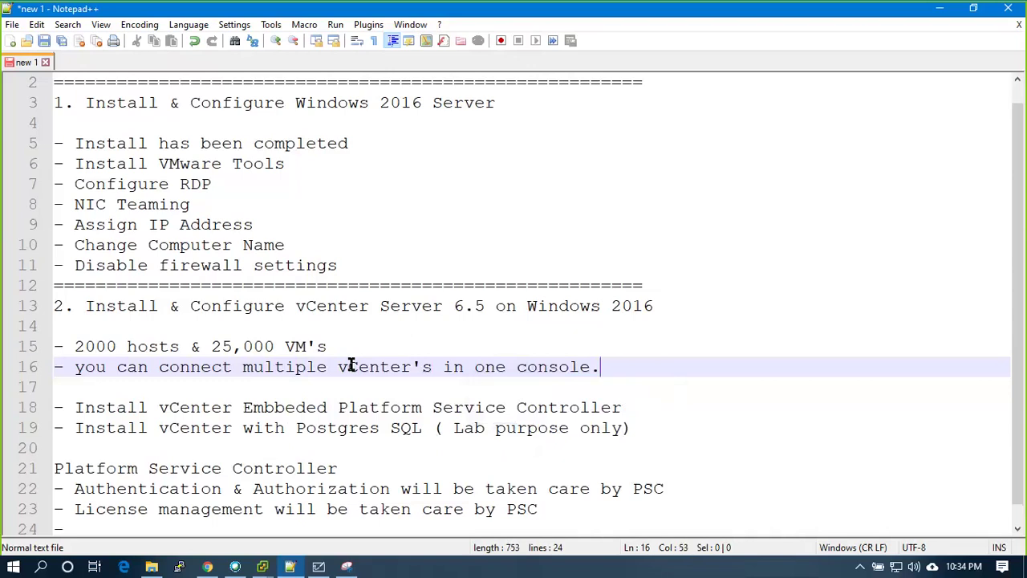
pyautogui.press('Delete')
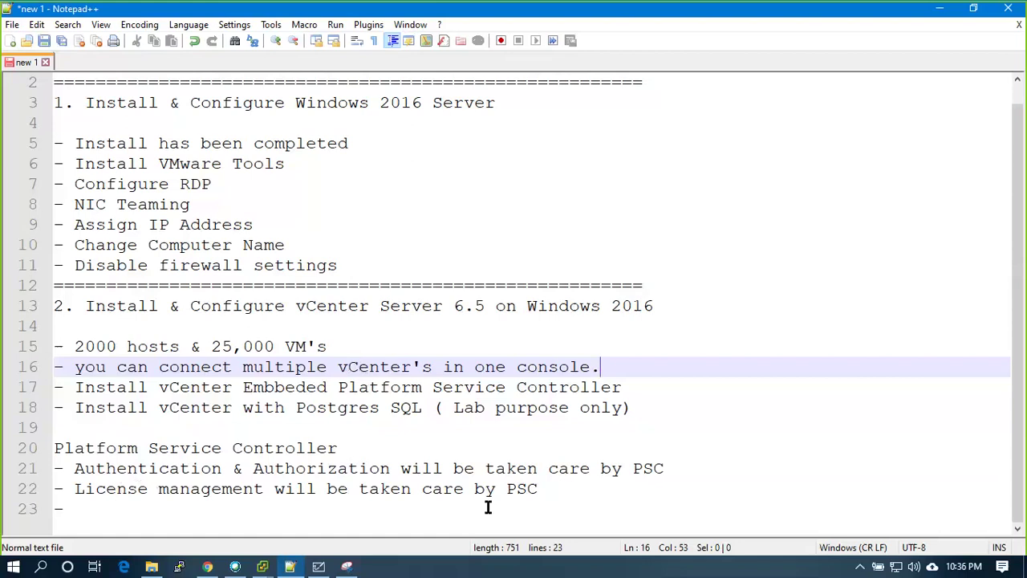
# Start a new unindented line below the license management point on line 22
pyautogui.moveTo(536, 489); pyautogui.dragTo(75, 488)
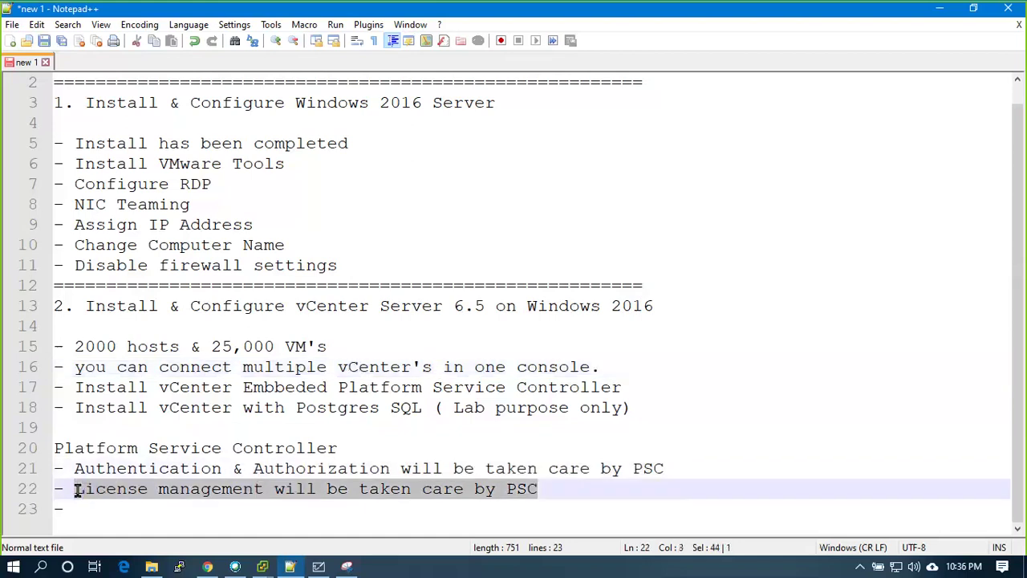
pyautogui.moveTo(75, 346); pyautogui.dragTo(180, 346)
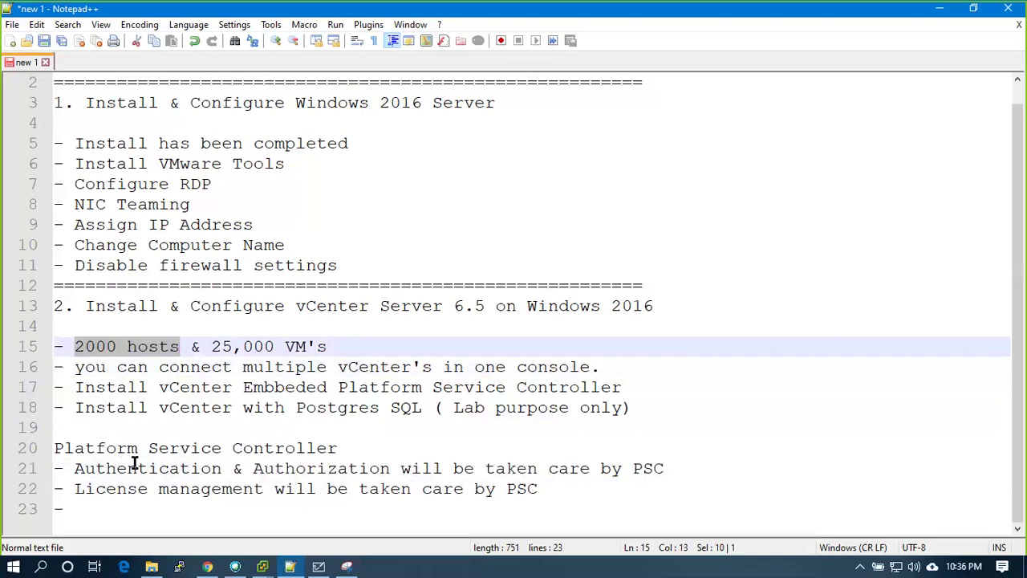
pyautogui.click(553, 510)
pyautogui.click(554, 492)
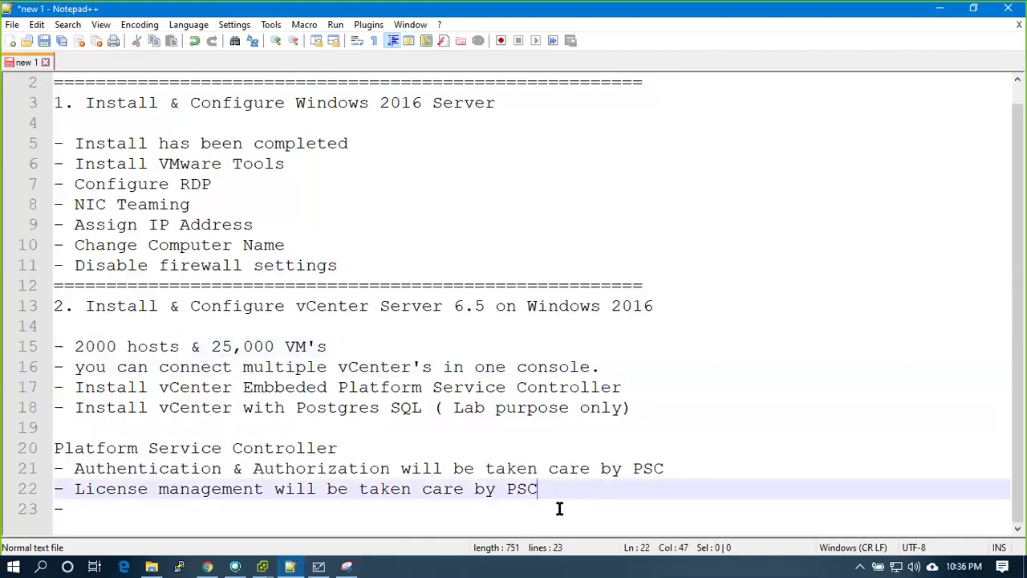
pyautogui.press('Return')
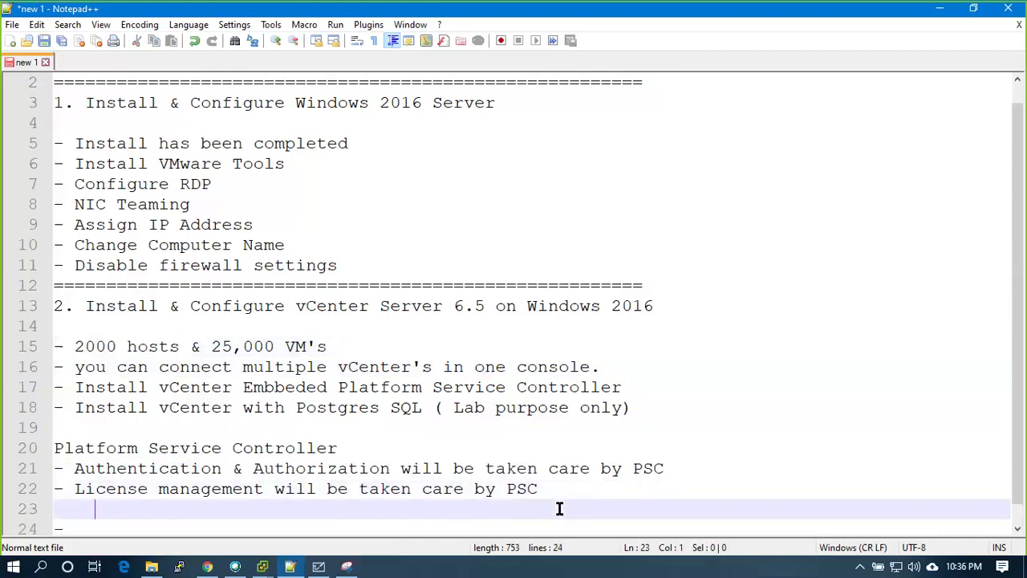
pyautogui.press('BackSpace')
pyautogui.press('Return')
# Type the bullet '- Standard, Enterprise, Enterprise+, Essensial' and select the misspelled 'Essensial'
pyautogui.write('-  Stn')
pyautogui.press('BackSpace')
pyautogui.press('BackSpace')
pyautogui.press('BackSpace')
pyautogui.press('BackSpace')
pyautogui.press('BackSpace')
pyautogui.write('Standard, En')
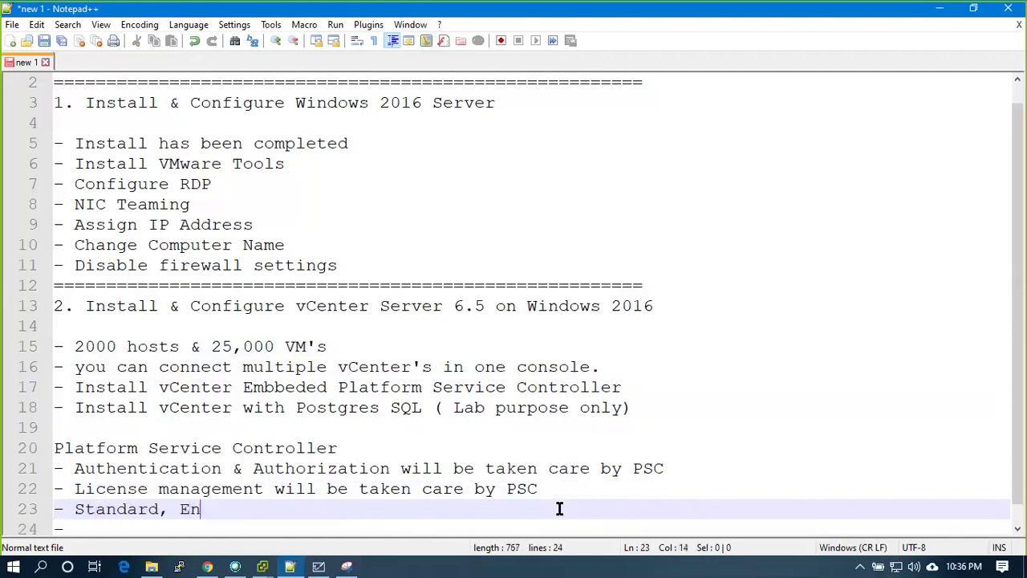
pyautogui.write('terprise, En')
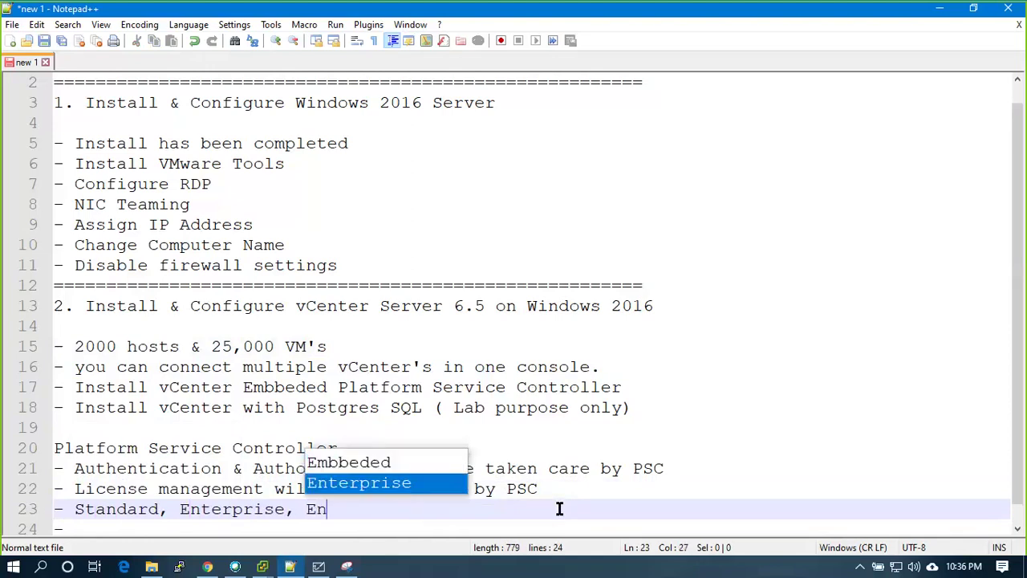
pyautogui.press('Return')
pyautogui.write('+, Ess')
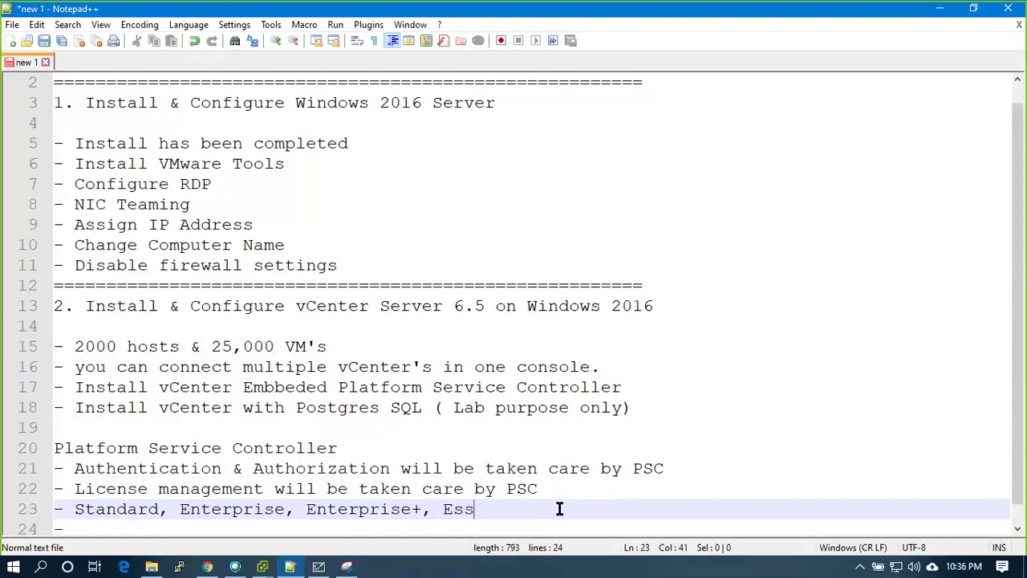
pyautogui.write('ens')
pyautogui.press('BackSpace')
pyautogui.write('sial')
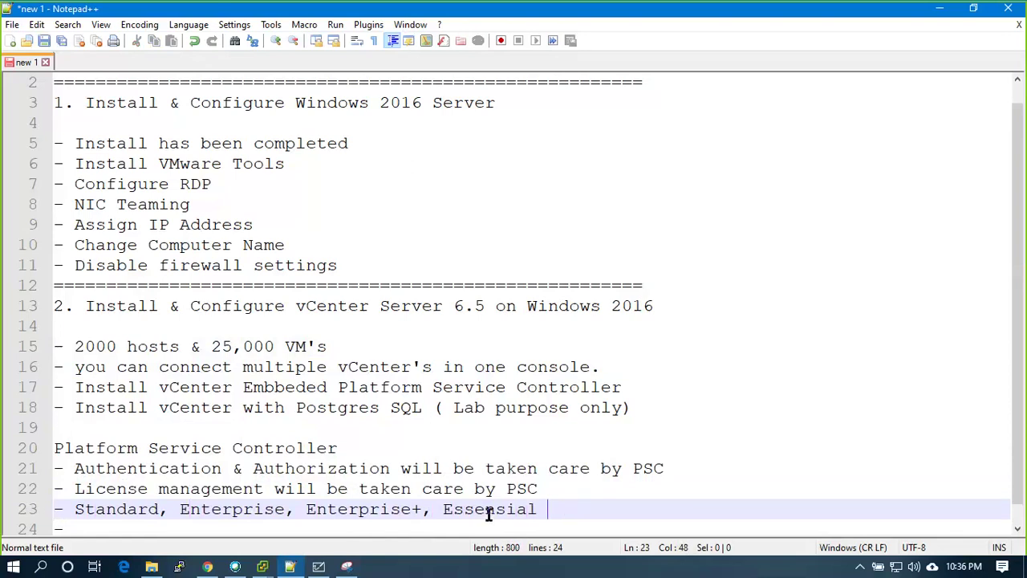
pyautogui.doubleClick(486, 510)
pyautogui.hotkey('ctrl', 'c')
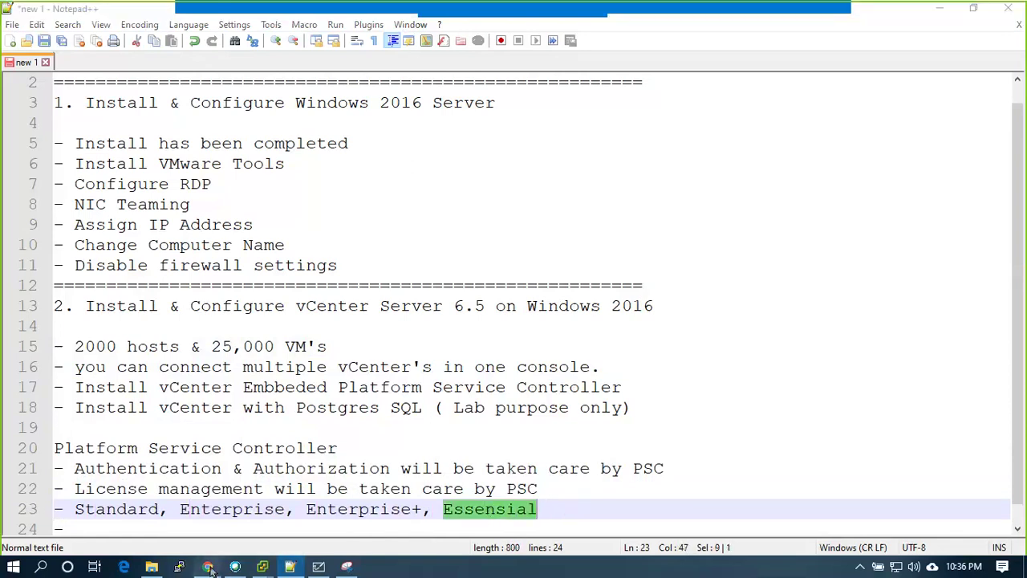
pyautogui.click(208, 567)
# Search Google for 'essential vmware license' and copy the correctly spelled word 'essential'
pyautogui.click(204, 13)
pyautogui.hotkey('ctrl', 'v')
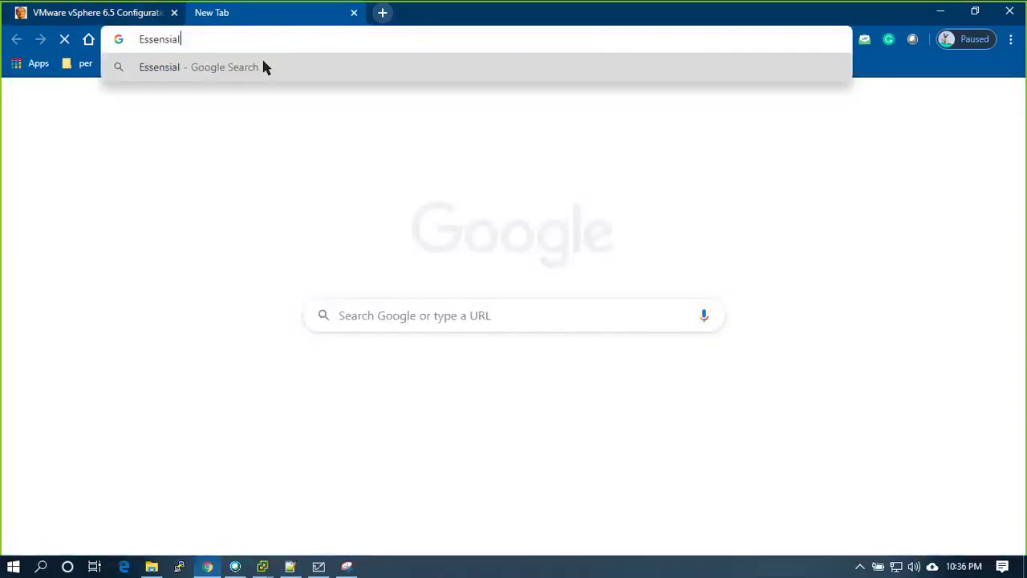
pyautogui.write('vmware')
pyautogui.press('Down')
pyautogui.press('Down')
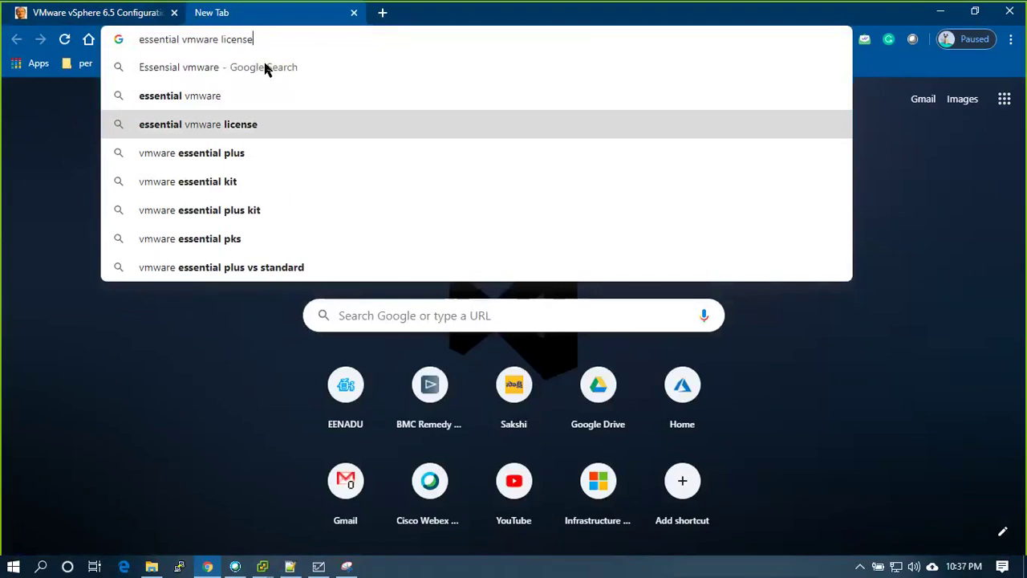
pyautogui.press('Return')
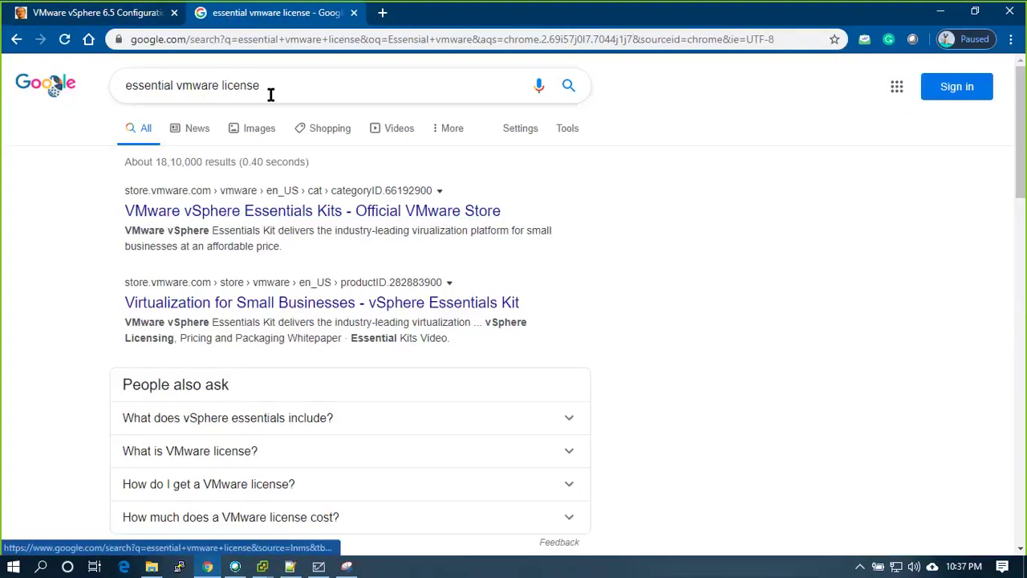
pyautogui.click(166, 90)
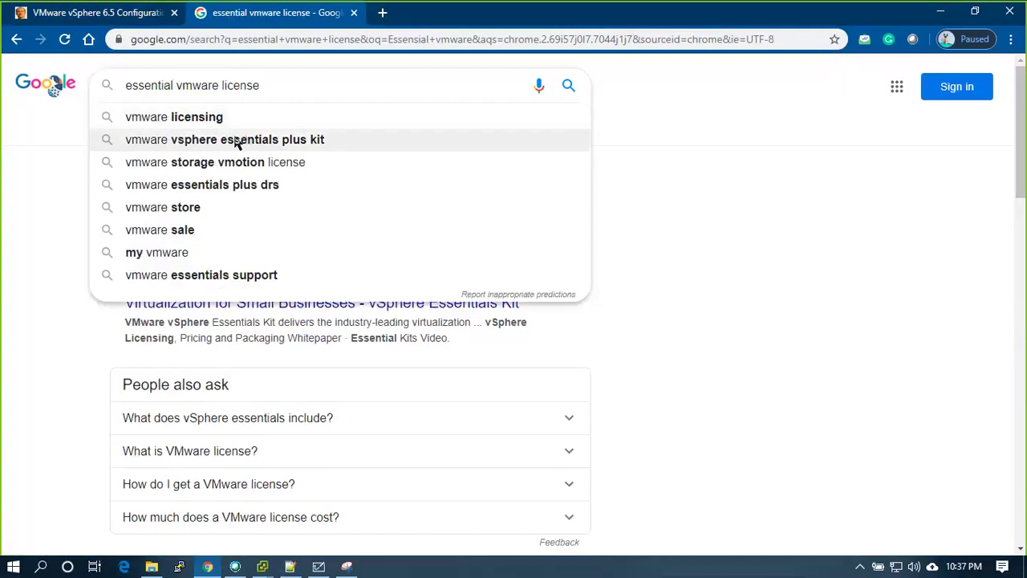
pyautogui.doubleClick(145, 89)
pyautogui.hotkey('ctrl', 'c')
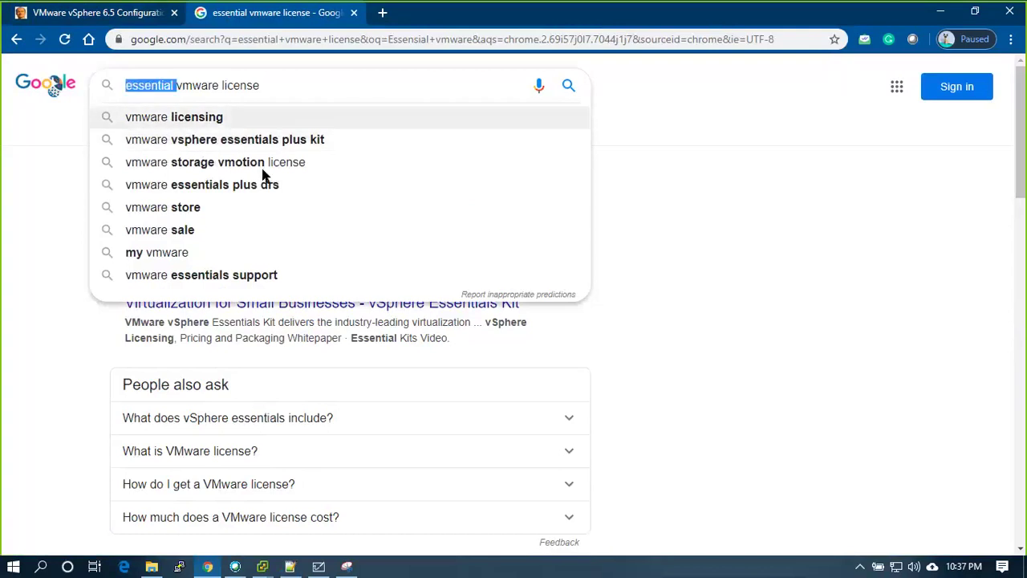
pyautogui.hotkey('alt', 'Tab')
# Replace 'Essensial' with 'essential & essential+'
pyautogui.hotkey('ctrl', 'v')
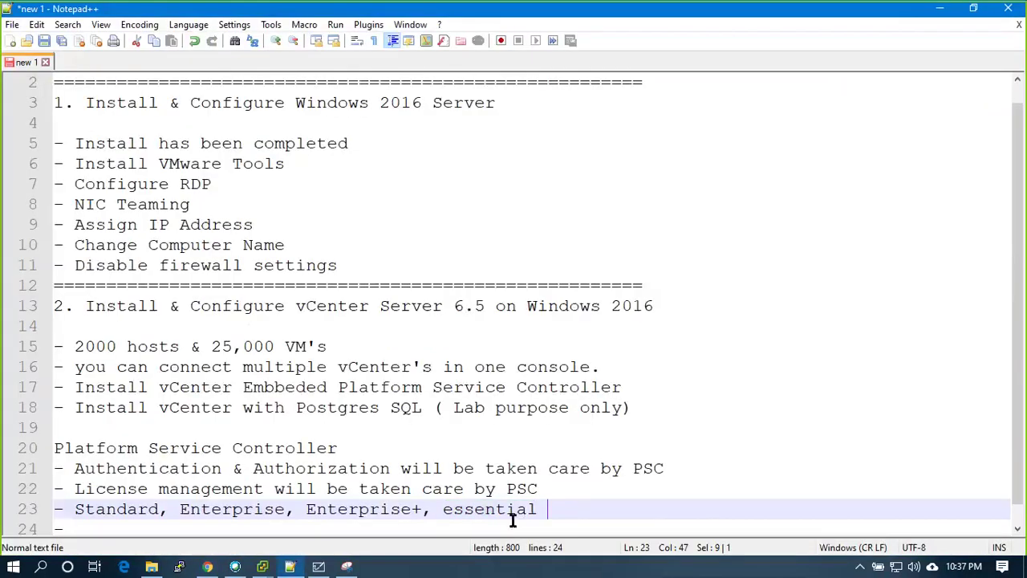
pyautogui.write(',')
pyautogui.press('BackSpace')
pyautogui.write('&')
pyautogui.hotkey('ctrl', 'v')
pyautogui.press('BackSpace')
pyautogui.write('+')
# Capitalise both words so the bullet ends 'Essential & Essential+'
pyautogui.click(454, 514)
pyautogui.press('BackSpace')
pyautogui.write('E')
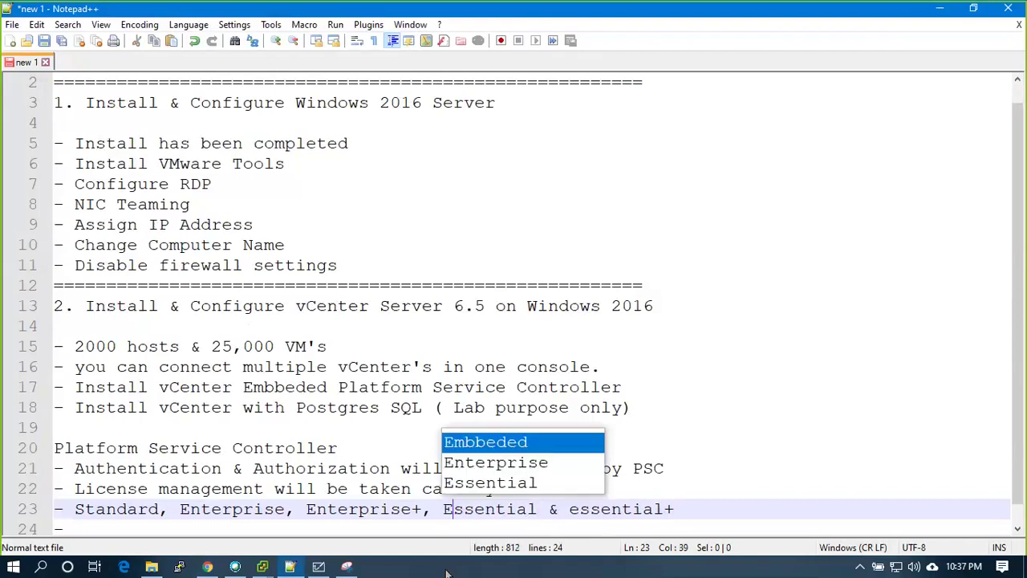
pyautogui.click(559, 523)
pyautogui.click(585, 491)
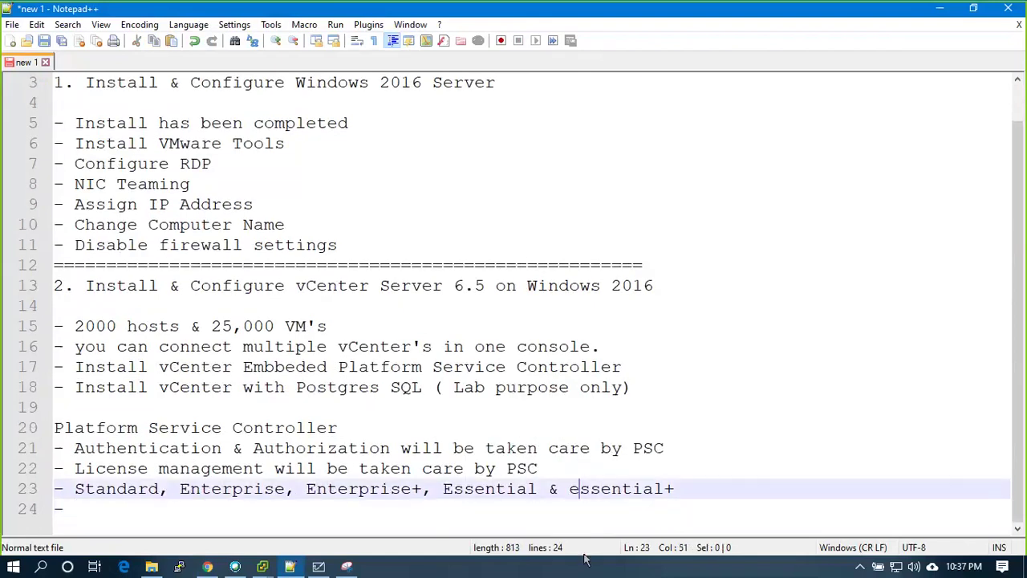
pyautogui.press('BackSpace')
pyautogui.write('E')
pyautogui.click(493, 429)
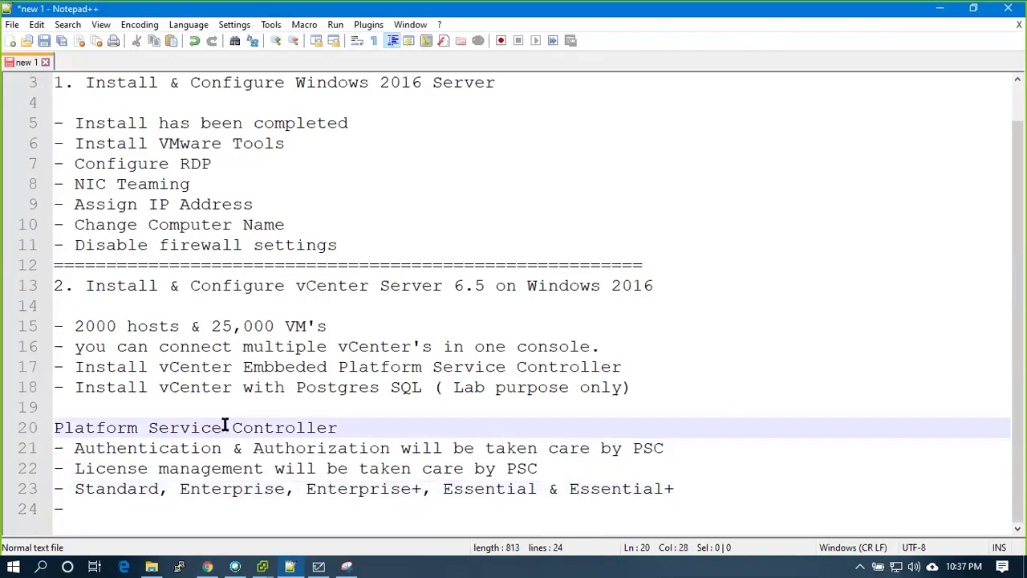
# Review the Platform Service Controller points and place the caret on line 24
pyautogui.moveTo(85, 326); pyautogui.dragTo(160, 323)
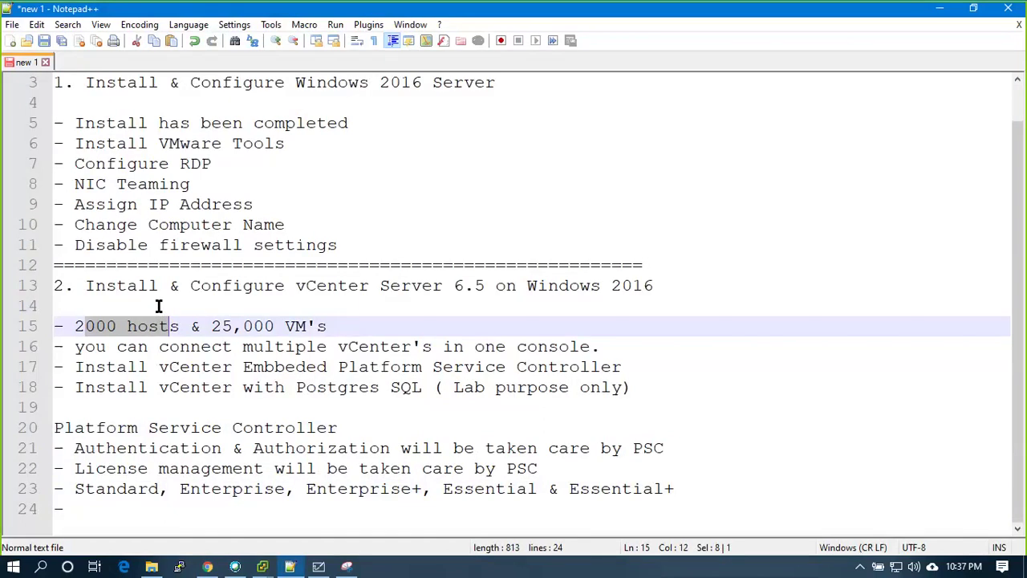
pyautogui.doubleClick(95, 490)
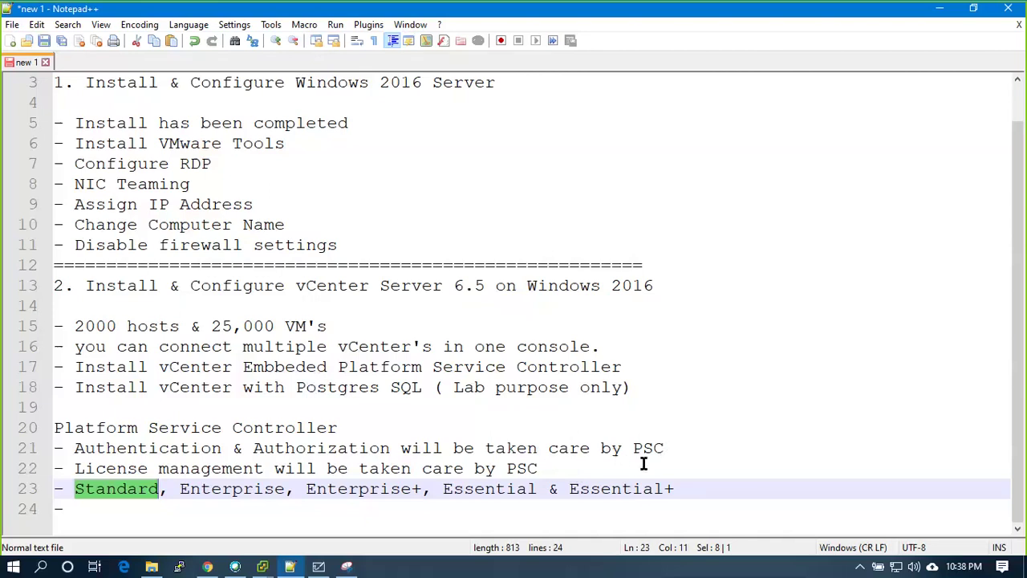
pyautogui.moveTo(665, 447); pyautogui.dragTo(101, 449)
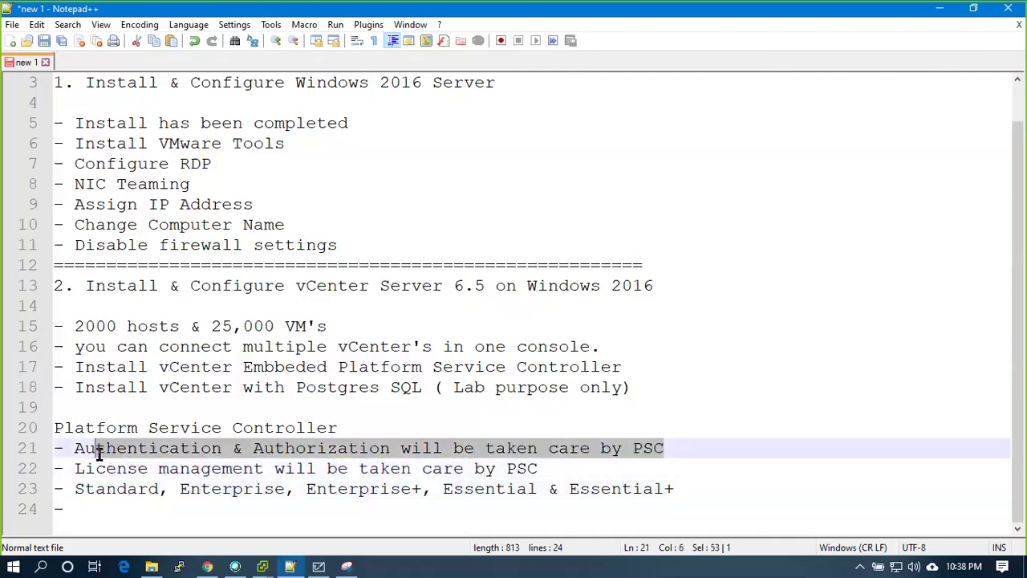
pyautogui.click(538, 468)
pyautogui.moveTo(537, 468); pyautogui.dragTo(77, 468)
pyautogui.click(86, 513)
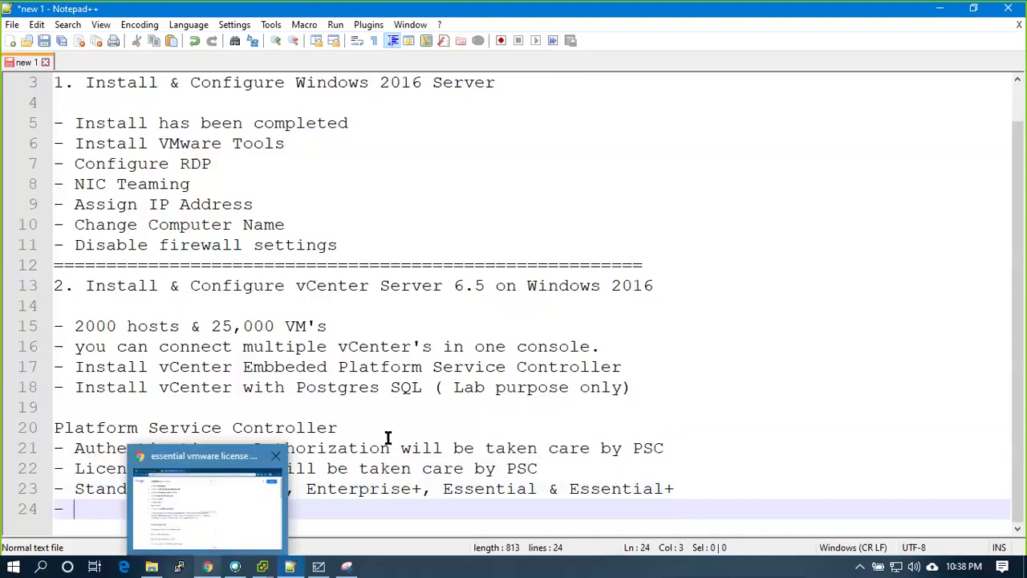
# Begin line 24 with 'Certificate management: when you add any host into vCenter'
pyautogui.click(461, 422)
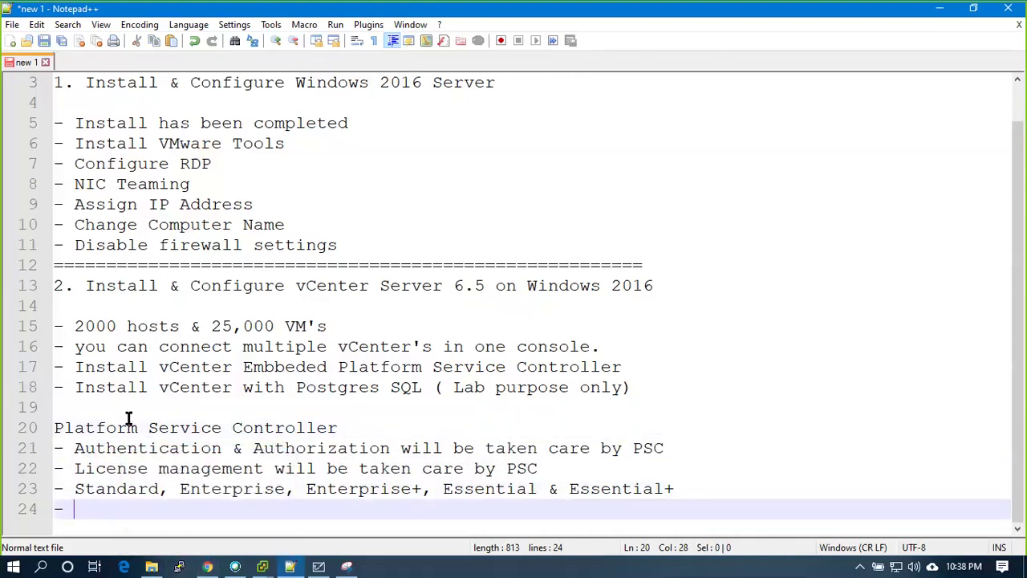
pyautogui.moveTo(330, 426); pyautogui.dragTo(64, 427)
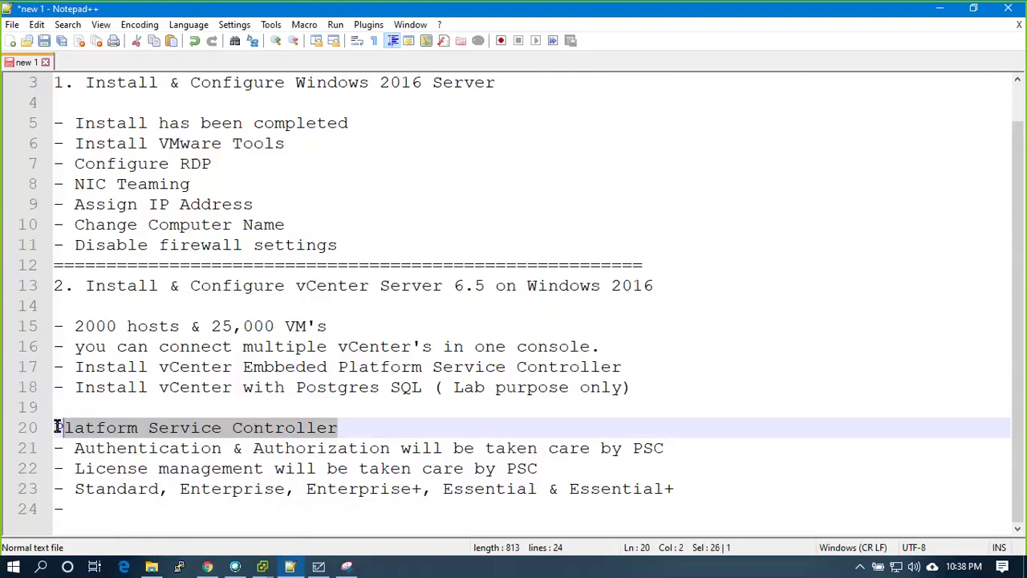
pyautogui.click(82, 506)
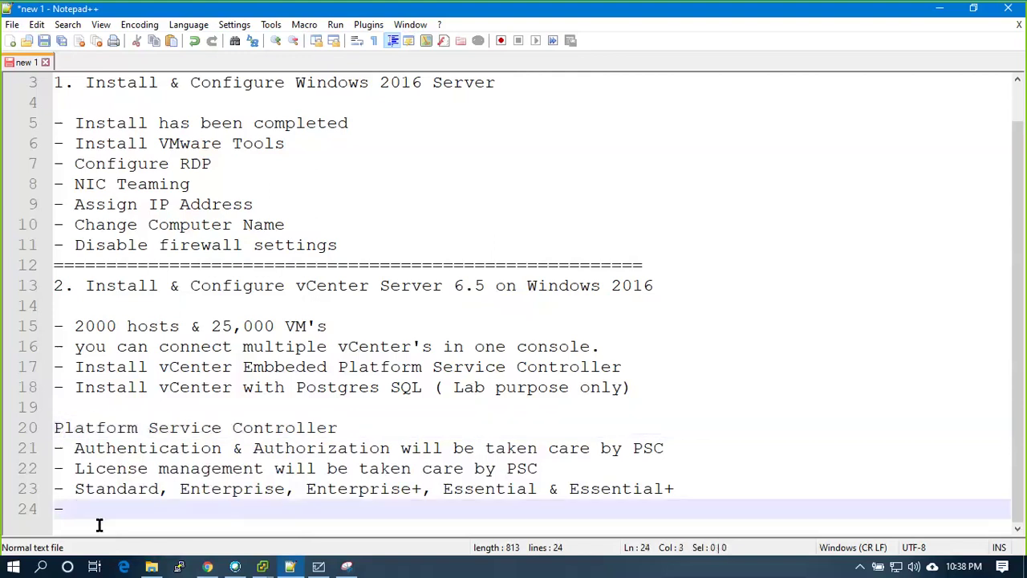
pyautogui.write('Cert')
pyautogui.write('ificate ma')
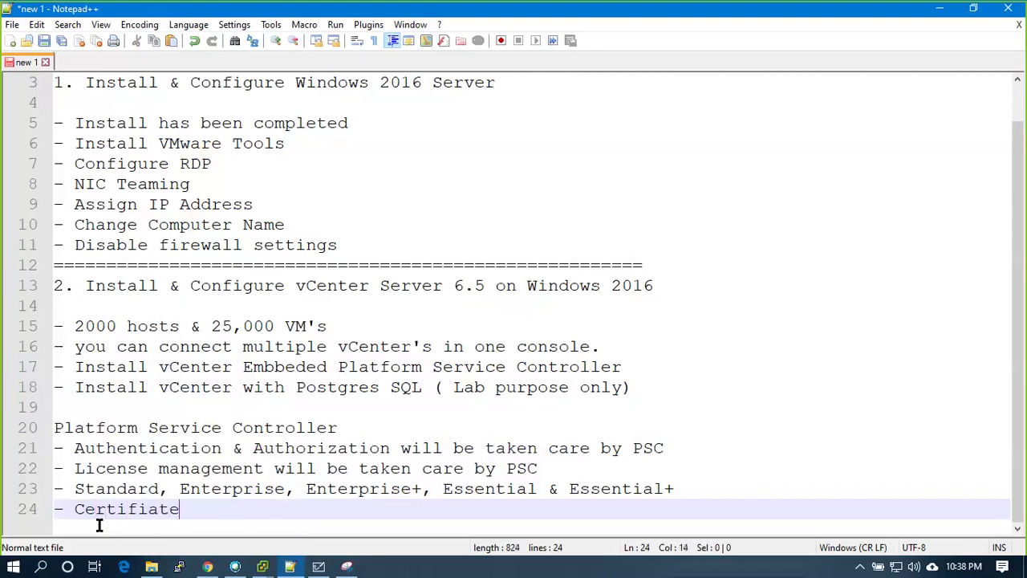
pyautogui.press('Return')
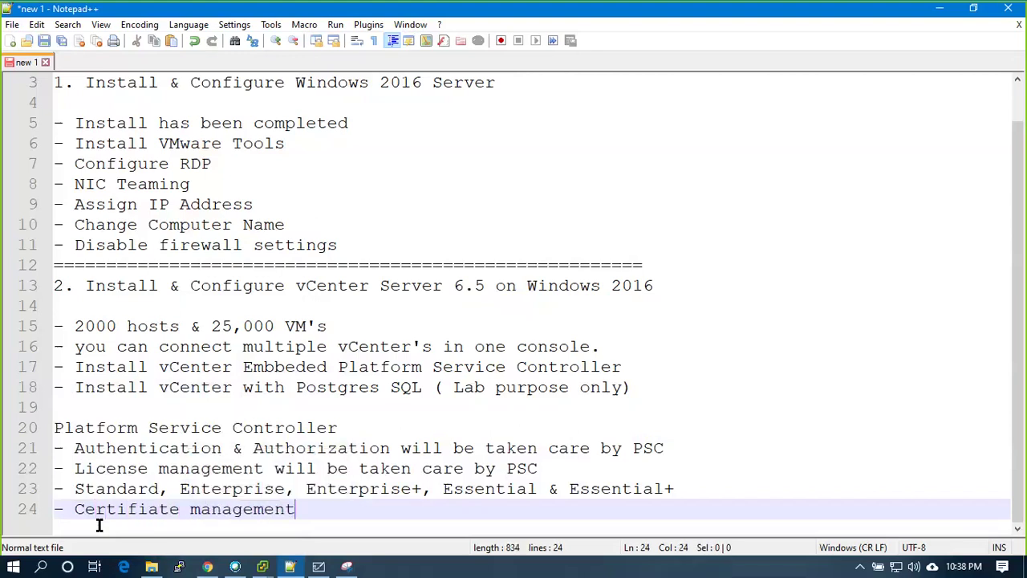
pyautogui.write(': when you ')
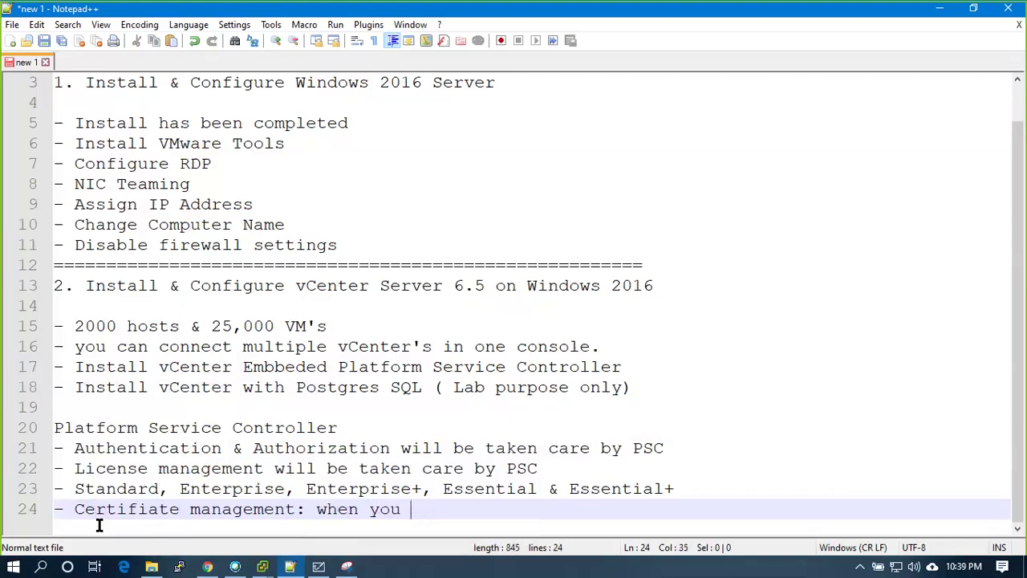
pyautogui.write('add any hos')
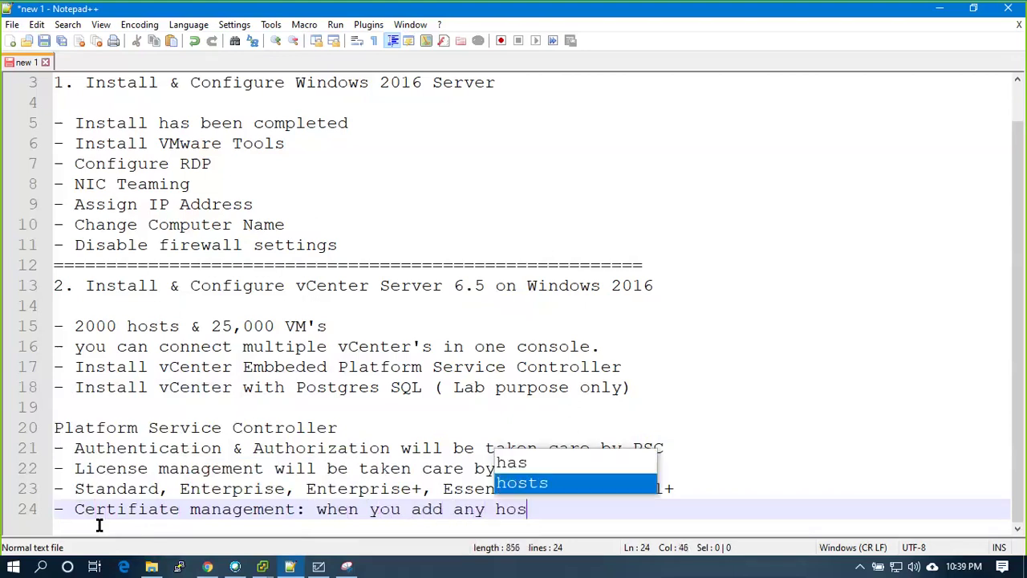
pyautogui.write('t into ')
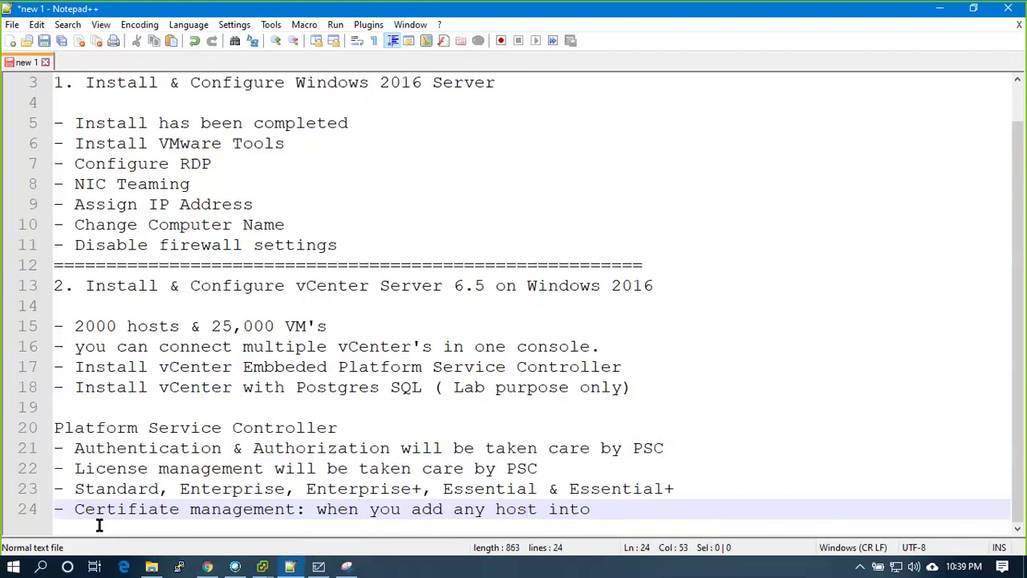
pyautogui.write('vCe')
pyautogui.press('BackSpace')
pyautogui.write('e')
pyautogui.press('Return')
# Finish with ', it will generate Certificate to provide password less authentication' and start a dash line
pyautogui.write(', it')
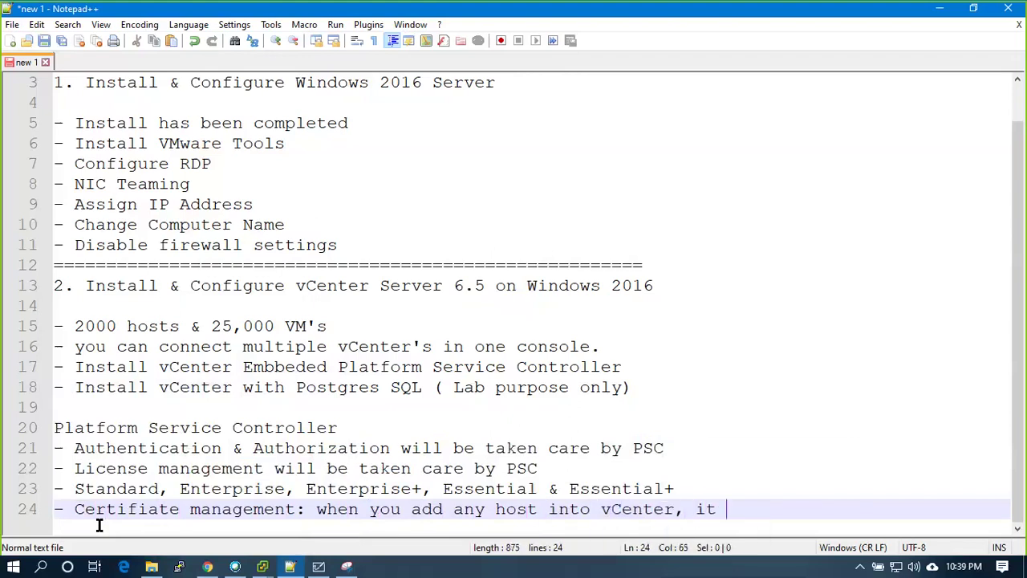
pyautogui.write(' will generate ')
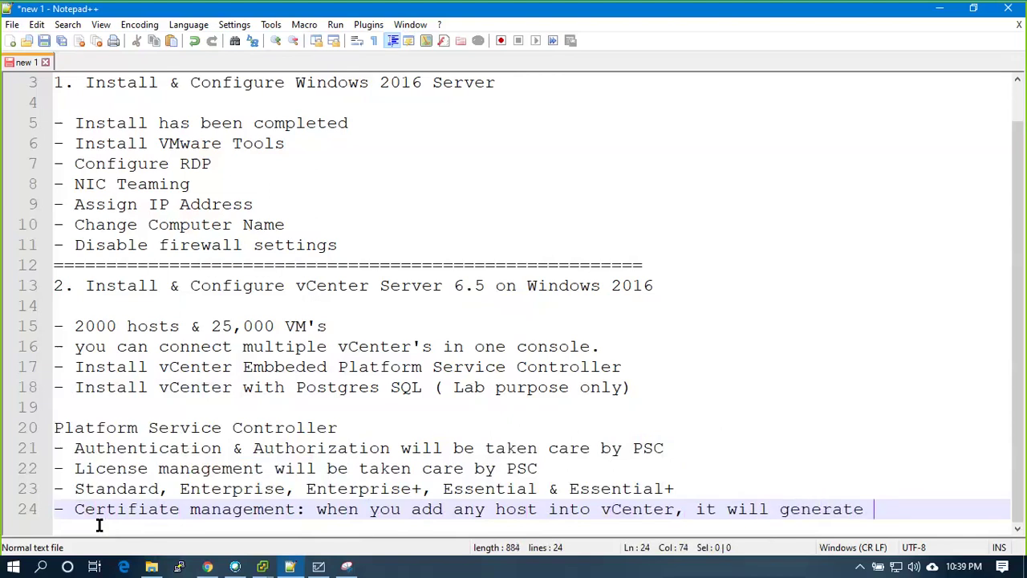
pyautogui.write('Ce')
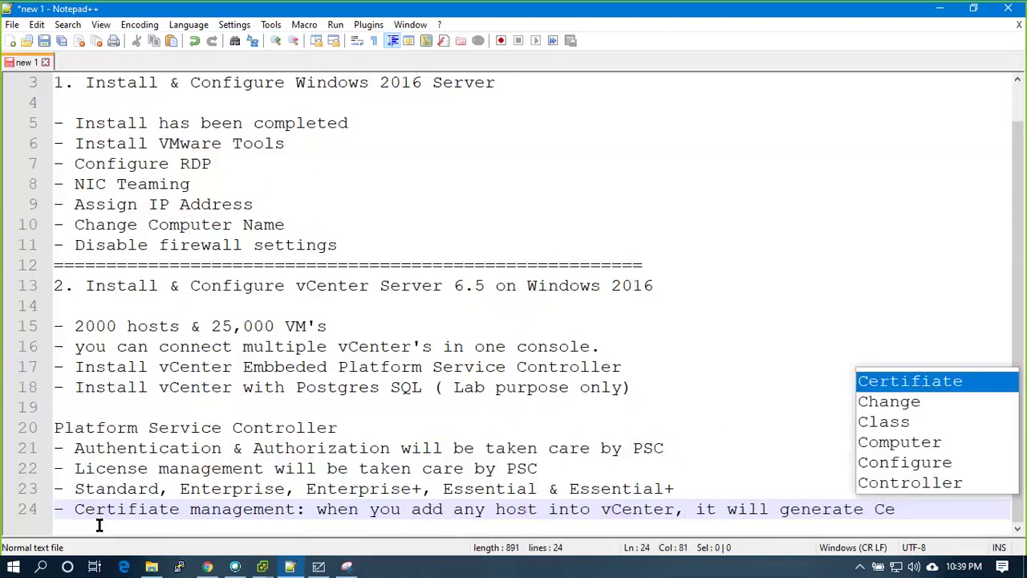
pyautogui.press('Return')
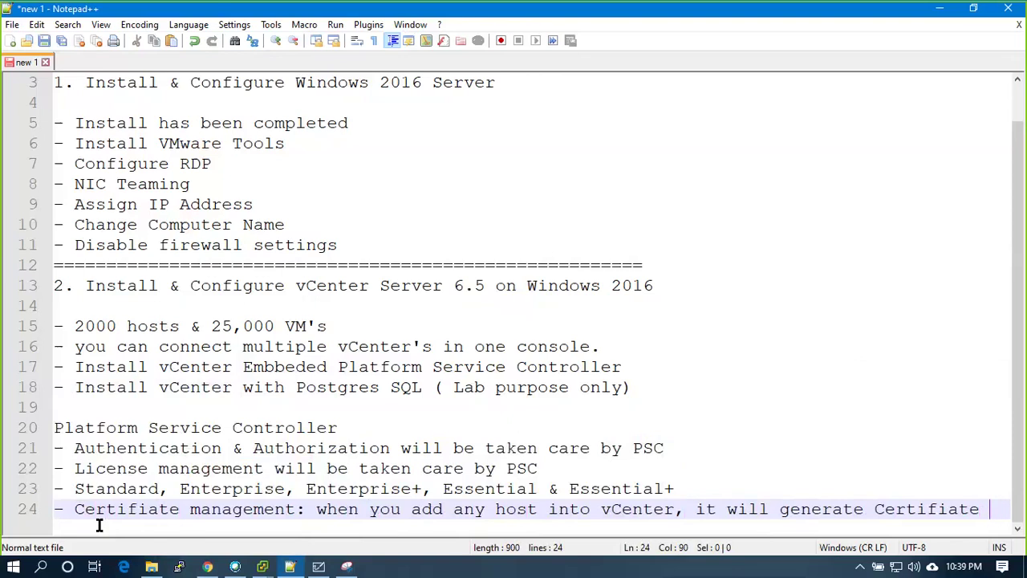
pyautogui.write('to ')
pyautogui.write('aprove')
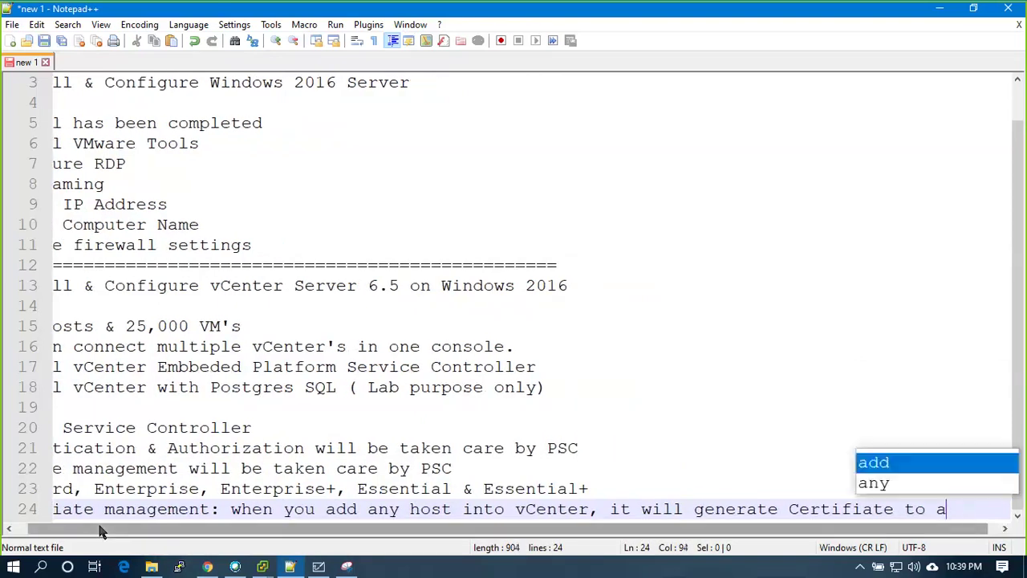
pyautogui.press('BackSpace')
pyautogui.press('BackSpace')
pyautogui.press('BackSpace')
pyautogui.press('BackSpace')
pyautogui.press('BackSpace')
pyautogui.write('p')
pyautogui.press('BackSpace')
pyautogui.press('BackSpace')
pyautogui.write('prpvid')
pyautogui.press('BackSpace')
pyautogui.press('BackSpace')
pyautogui.press('BackSpace')
pyautogui.press('BackSpace')
pyautogui.write('ovide passwor')
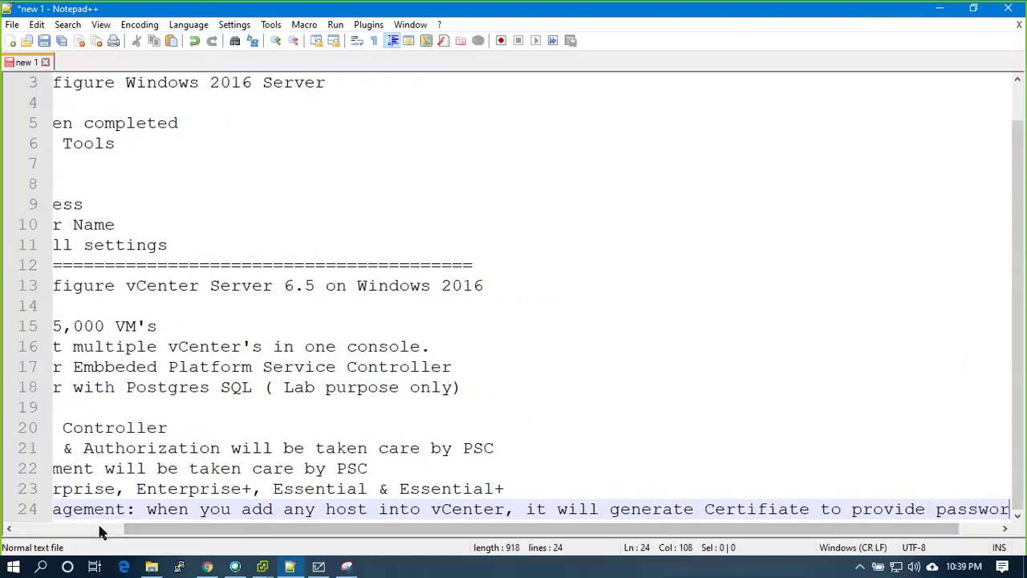
pyautogui.write('d less')
pyautogui.press('BackSpace')
pyautogui.press('BackSpace')
pyautogui.press('BackSpace')
pyautogui.press('BackSpace')
pyautogui.press('BackSpace')
pyautogui.write('less authentication')
pyautogui.press('Return')
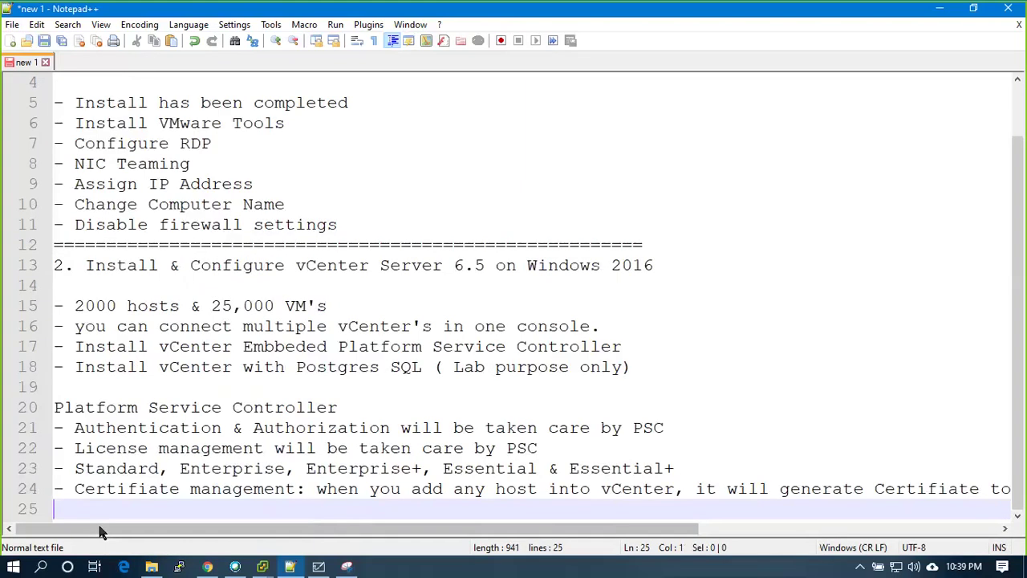
pyautogui.write('-')
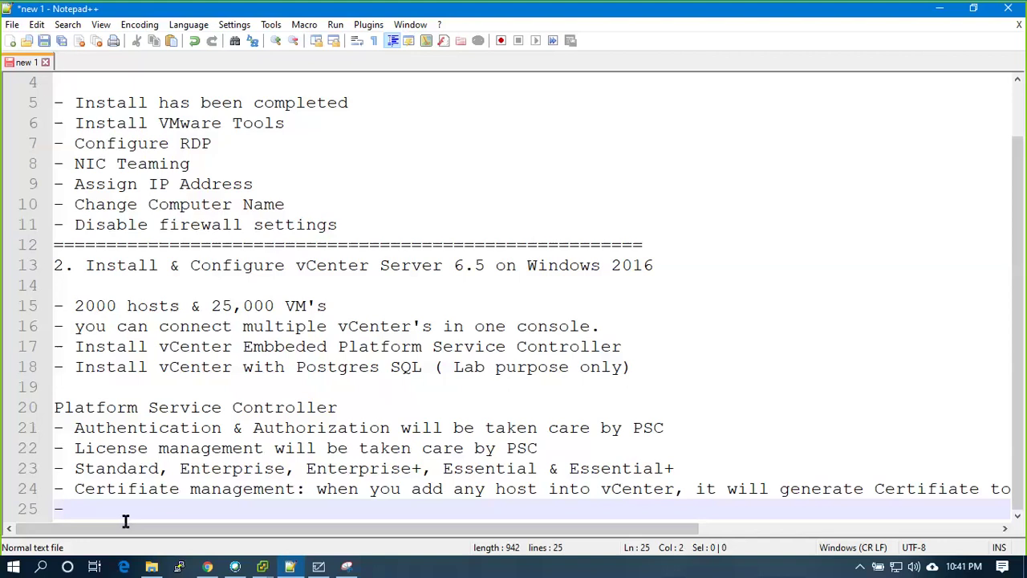
# Add a blank line and a 'vCenter:' heading below the certificate note
pyautogui.press('BackSpace')
pyautogui.write('V')
pyautogui.press('BackSpace')
pyautogui.press('Return')
pyautogui.write('V')
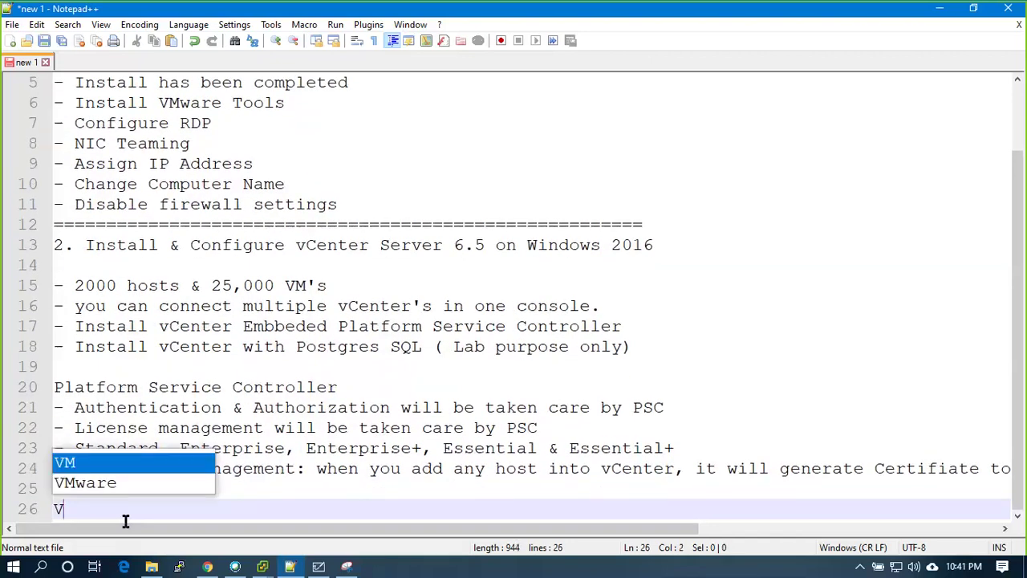
pyautogui.press('BackSpace')
pyautogui.write('vc')
pyautogui.press('Return')
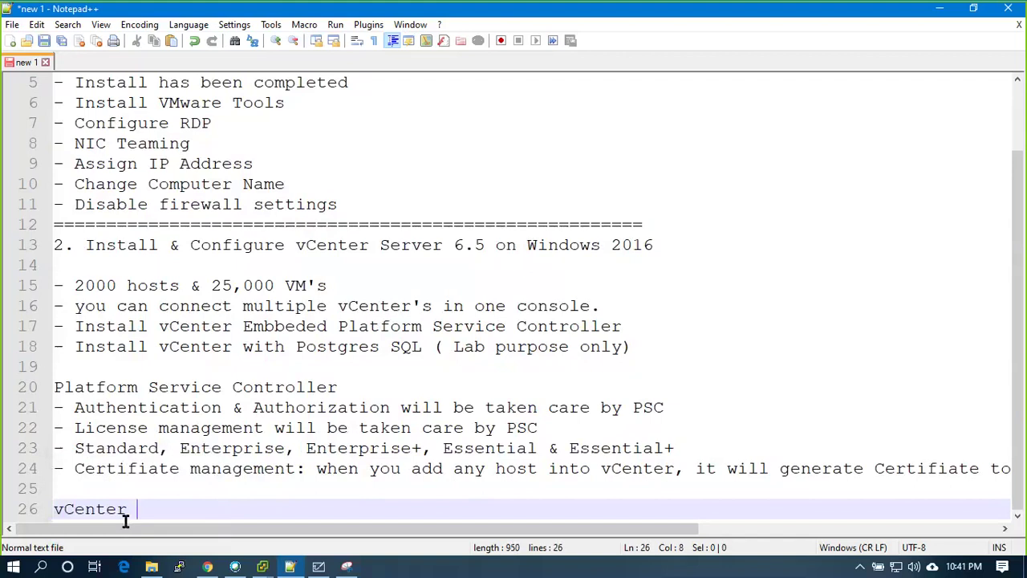
pyautogui.write(':')
pyautogui.press('Return')
# Add bullets 'Inventory, datacenter objects integrity', 'Distributed Networking' and 'vSphere HA'
pyautogui.write('- Inventory')
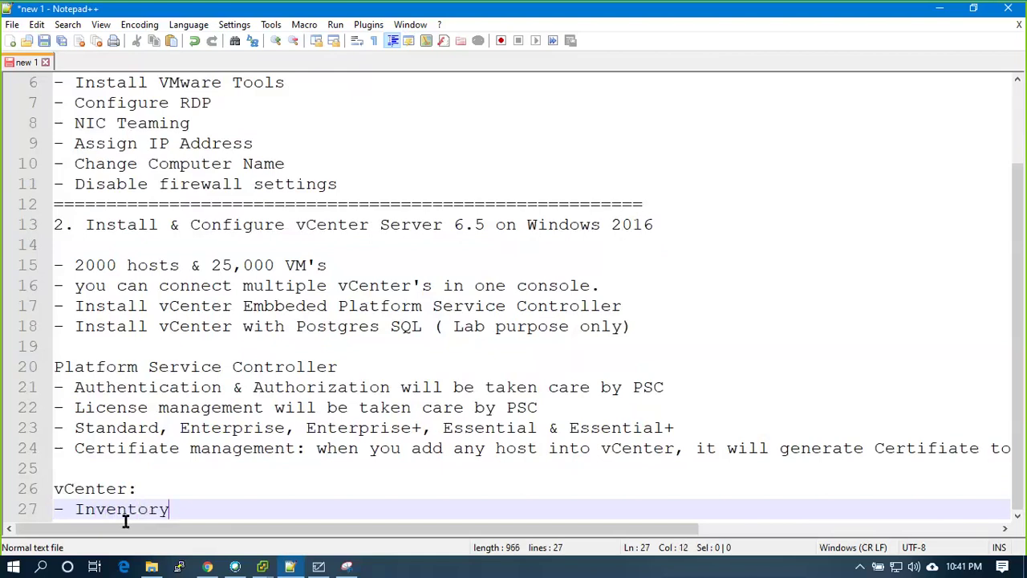
pyautogui.write(', datacenter')
pyautogui.press('BackSpace')
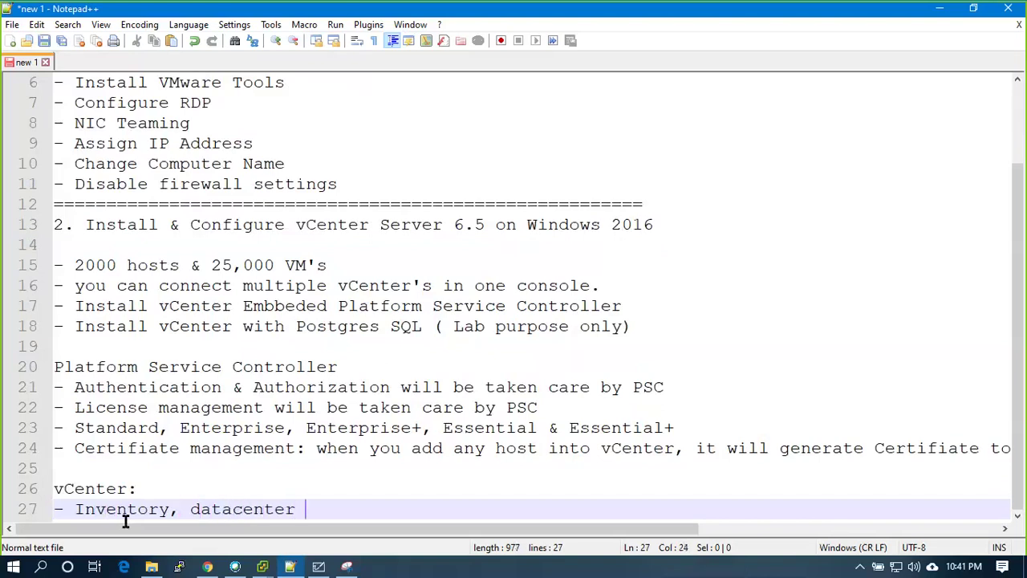
pyautogui.write('objects int')
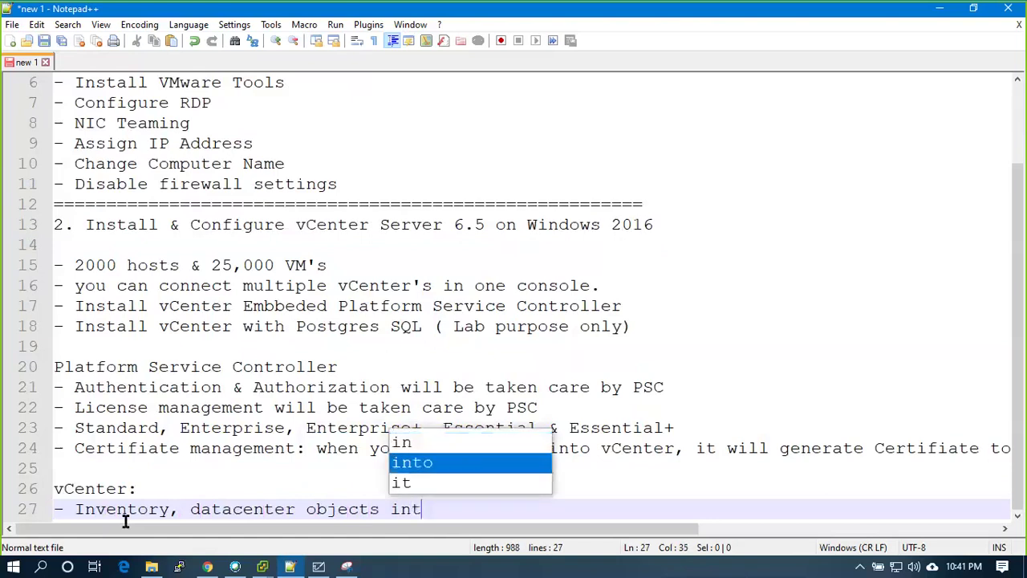
pyautogui.write('egrti')
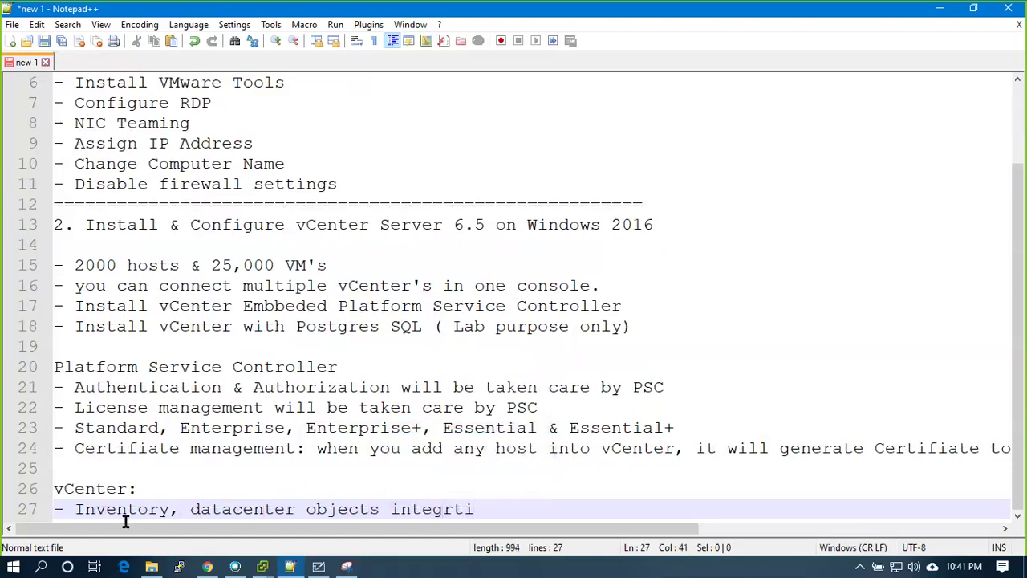
pyautogui.press('BackSpace')
pyautogui.press('BackSpace')
pyautogui.write('ity')
pyautogui.press('Return')
pyautogui.write('- ')
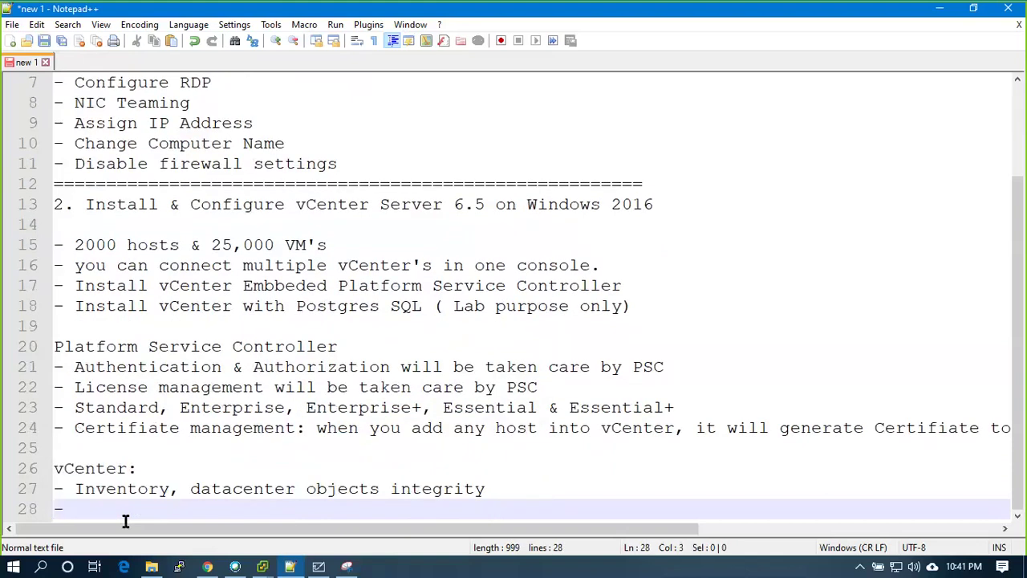
pyautogui.write('Dist')
pyautogui.write('ributed Sw')
pyautogui.write('itch')
pyautogui.press('BackSpace')
pyautogui.press('BackSpace')
pyautogui.press('BackSpace')
pyautogui.press('BackSpace')
pyautogui.press('BackSpace')
pyautogui.press('BackSpace')
pyautogui.write('Networking')
pyautogui.press('Return')
pyautogui.write('- V')
pyautogui.press('BackSpace')
pyautogui.write('vSP')
pyautogui.press('BackSpace')
pyautogui.press('BackSpace')
pyautogui.write('Sphere HA')
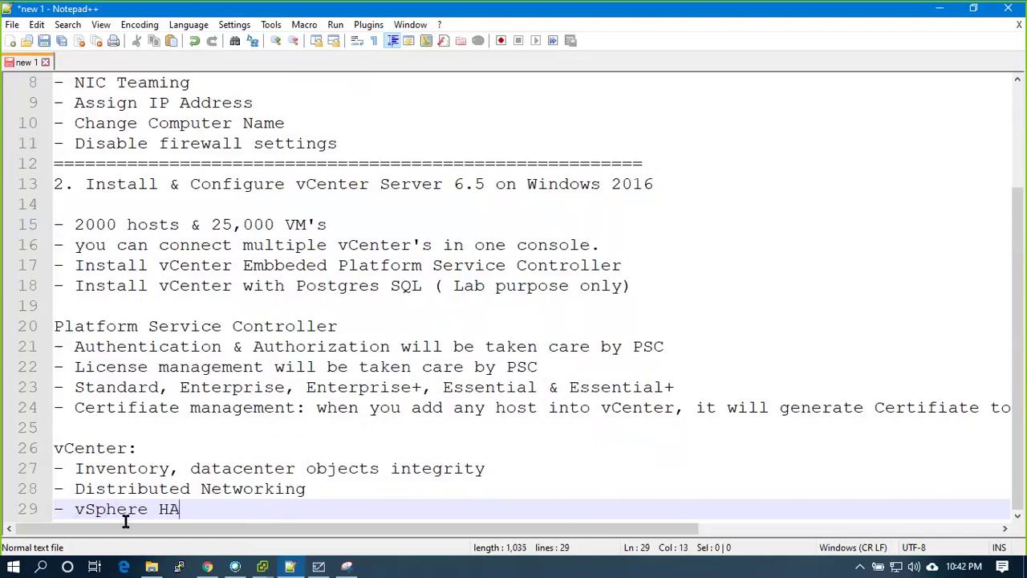
# Add bullets for DRS, FT, Update Manager, Template & Clones and vApps
pyautogui.press('Return')
pyautogui.write('- DRS')
pyautogui.press('Return')
pyautogui.write('- FT')
pyautogui.press('Return')
pyautogui.write('- Update Manager')
pyautogui.press('Left')
pyautogui.press('Right')
pyautogui.press('Return')
pyautogui.write('- ')
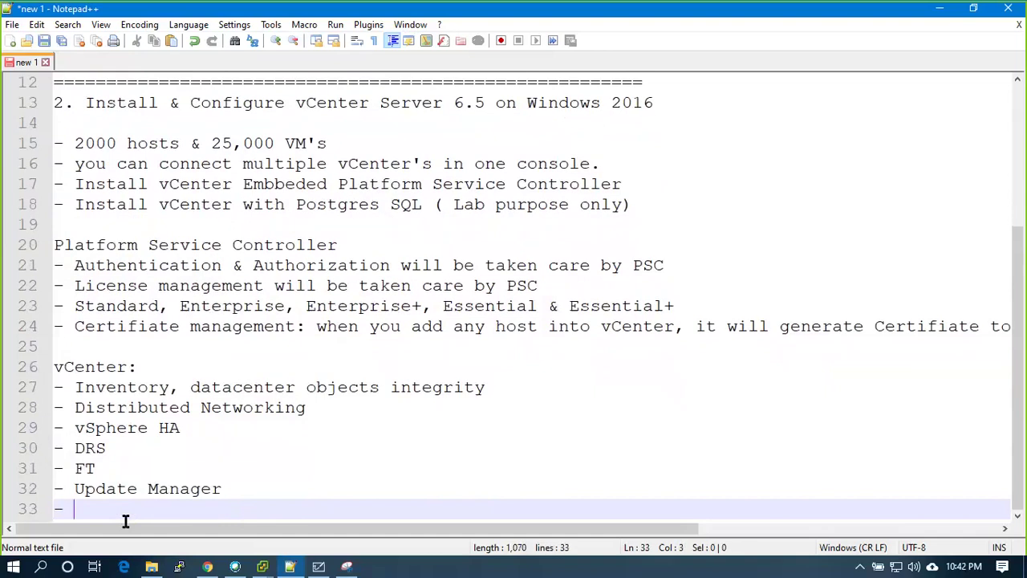
pyautogui.write('A')
pyautogui.write('Template')
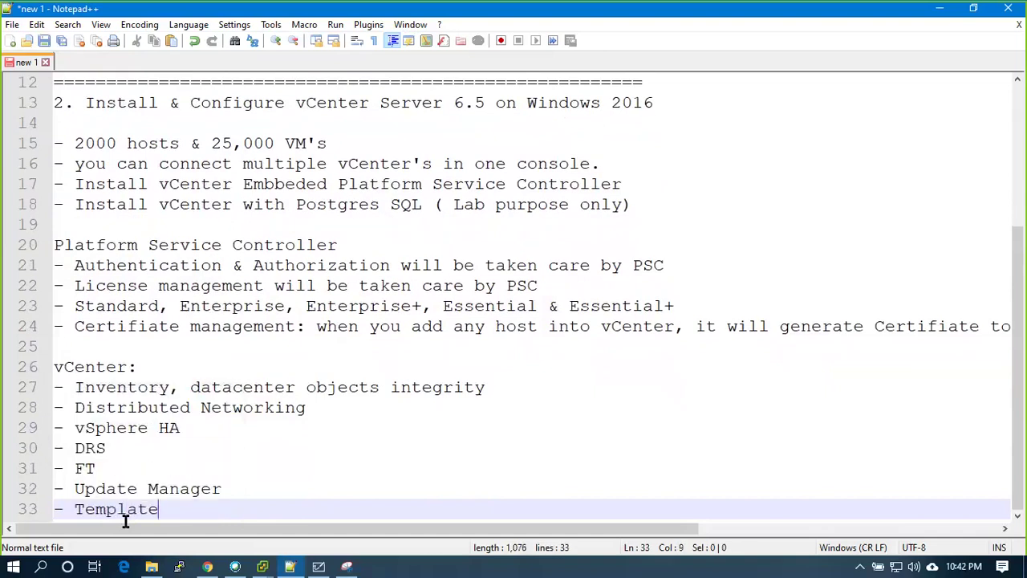
pyautogui.write(' & Clo')
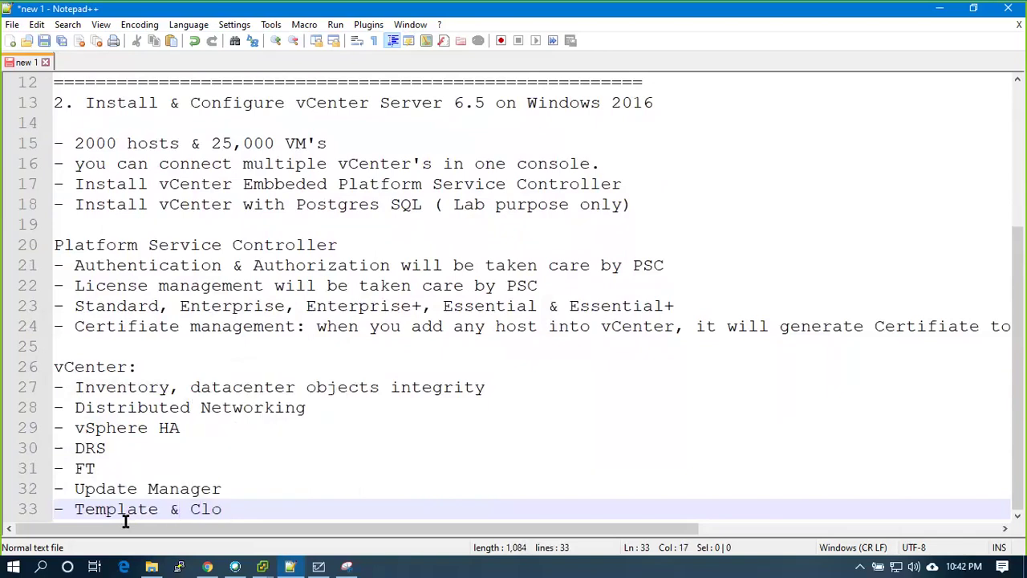
pyautogui.write('nes')
pyautogui.press('Return')
pyautogui.write('- VA')
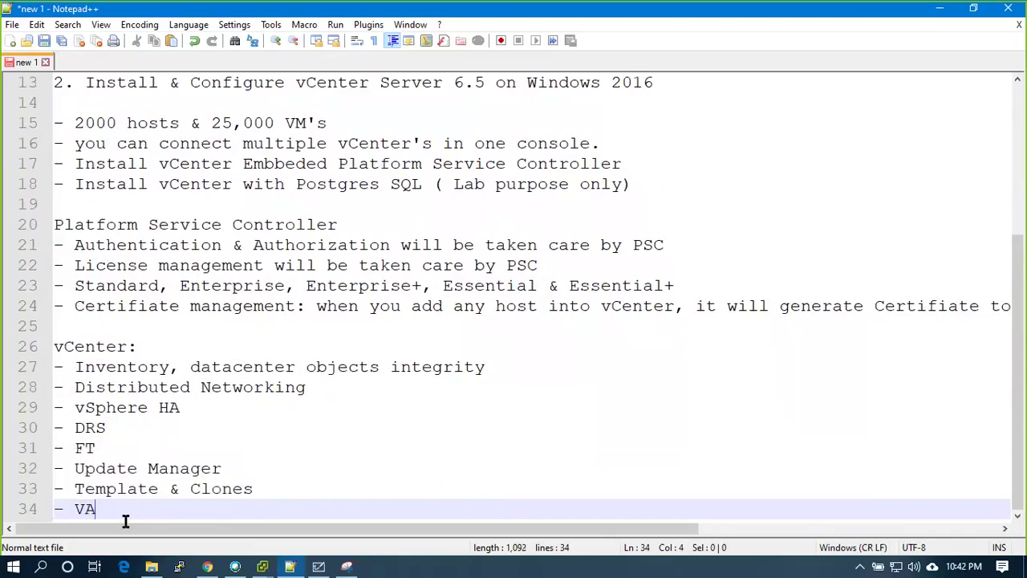
pyautogui.press('BackSpace')
pyautogui.press('BackSpace')
pyautogui.write('vApps')
# End the list with '.....' after vApps, briefly adding and then removing a DPM bullet
pyautogui.press('Return')
pyautogui.write('-')
pyautogui.press('BackSpace')
pyautogui.press('BackSpace')
pyautogui.press('BackSpace')
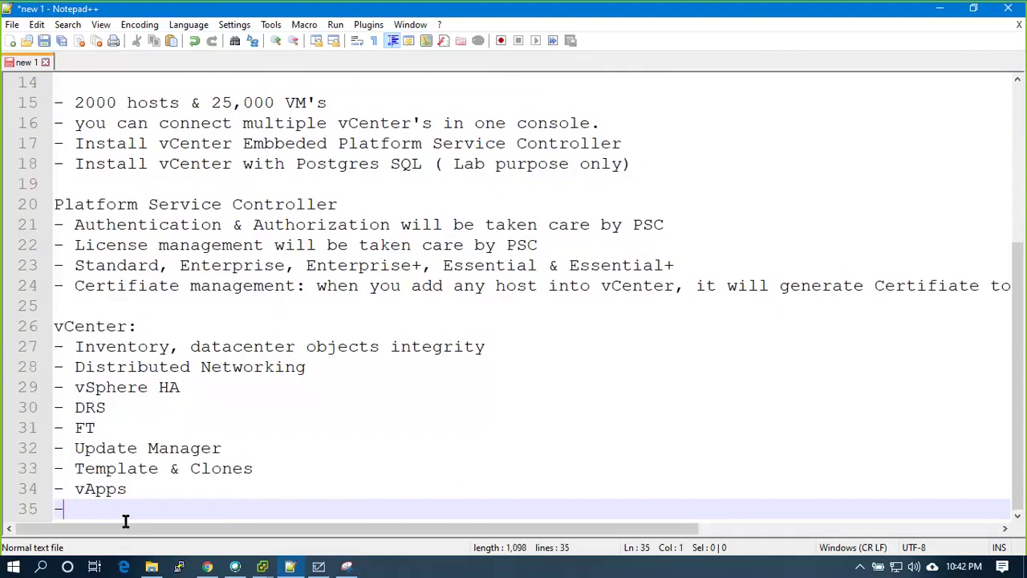
pyautogui.write('-')
pyautogui.press('BackSpace')
pyautogui.write('......')
pyautogui.press('BackSpace')
pyautogui.press('BackSpace')
pyautogui.press('BackSpace')
pyautogui.press('BackSpace')
pyautogui.press('BackSpace')
pyautogui.press('BackSpace')
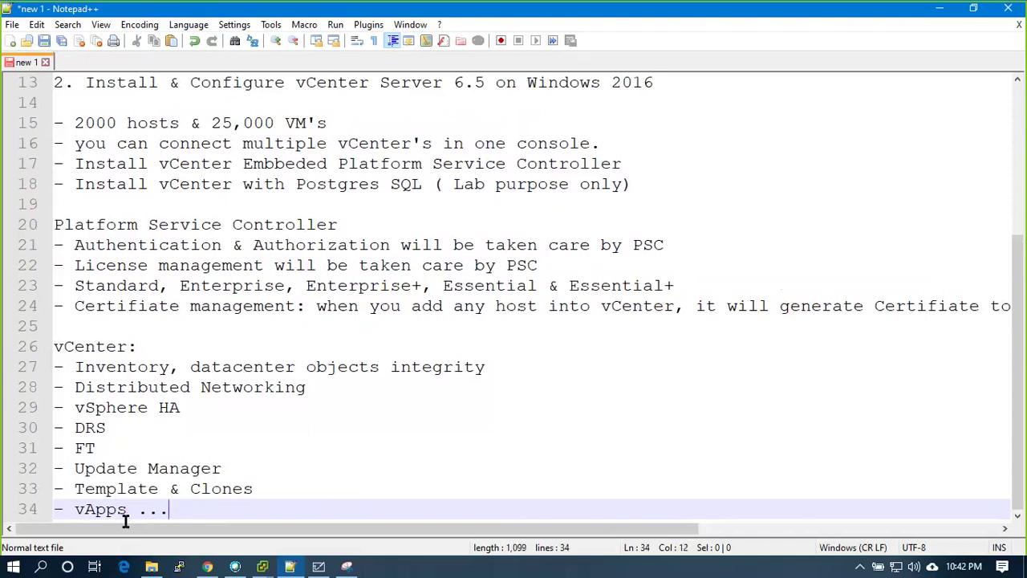
pyautogui.press('Return')
pyautogui.write('- ')
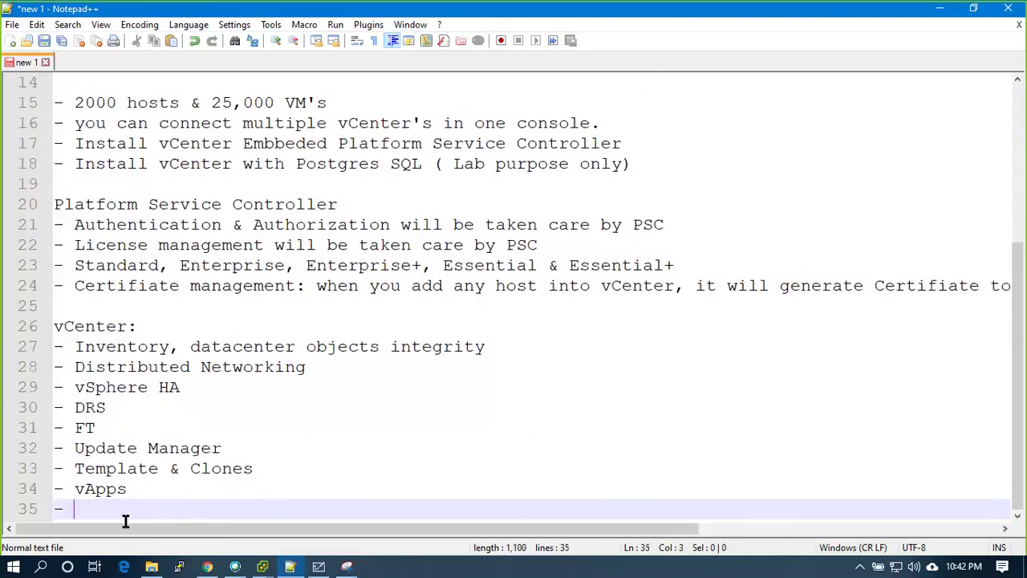
pyautogui.write('DPM ......')
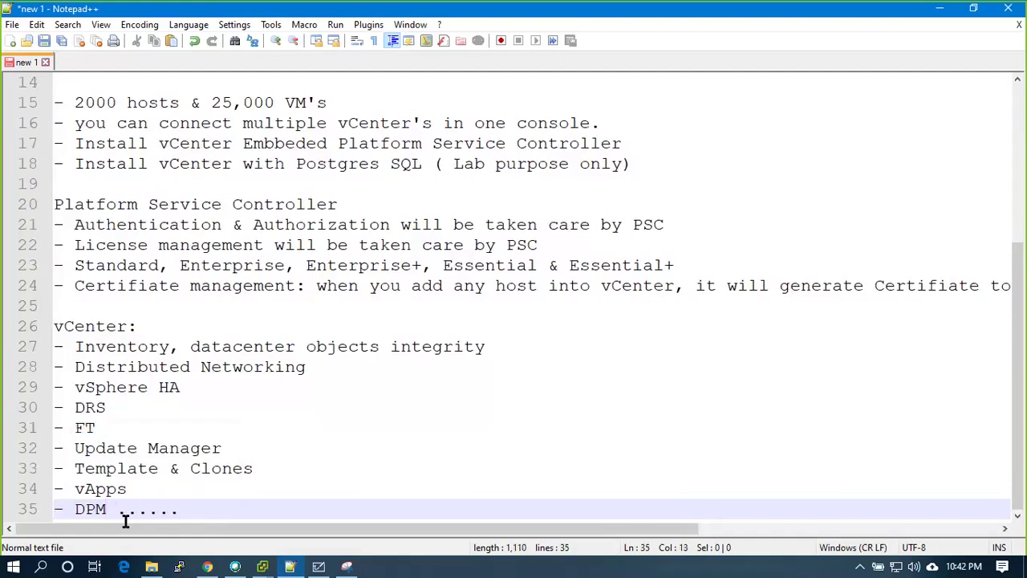
pyautogui.press('Return')
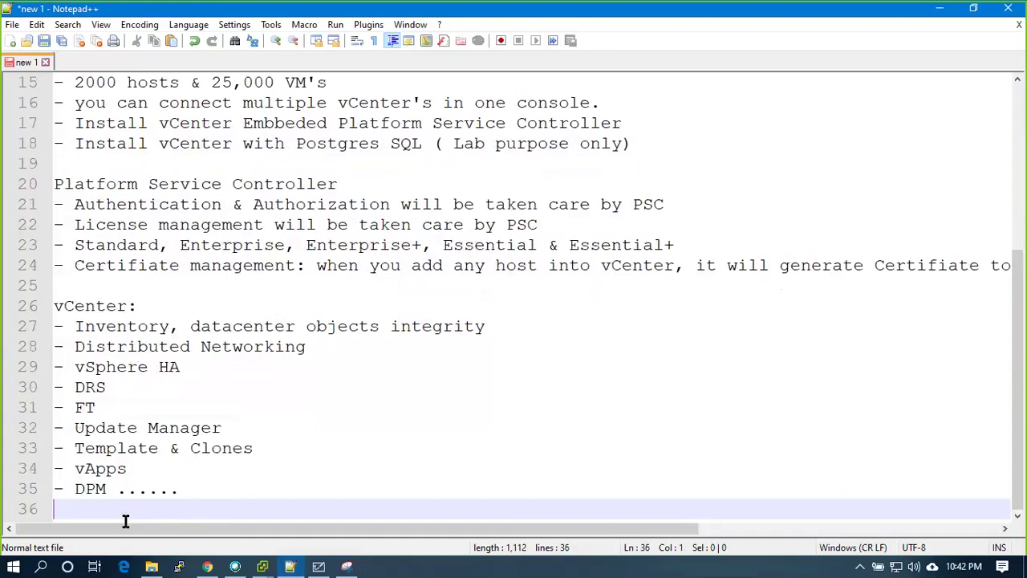
pyautogui.press('BackSpace')
pyautogui.press('BackSpace')
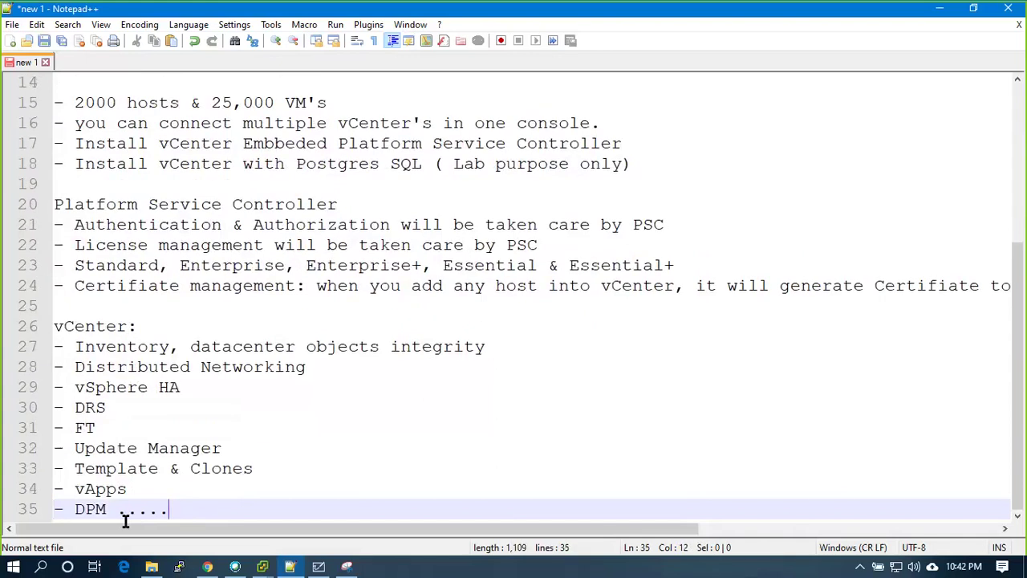
pyautogui.press('BackSpace')
pyautogui.press('BackSpace')
pyautogui.press('BackSpace')
pyautogui.press('BackSpace')
pyautogui.press('BackSpace')
pyautogui.press('BackSpace')
pyautogui.press('BackSpace')
pyautogui.press('BackSpace')
pyautogui.press('BackSpace')
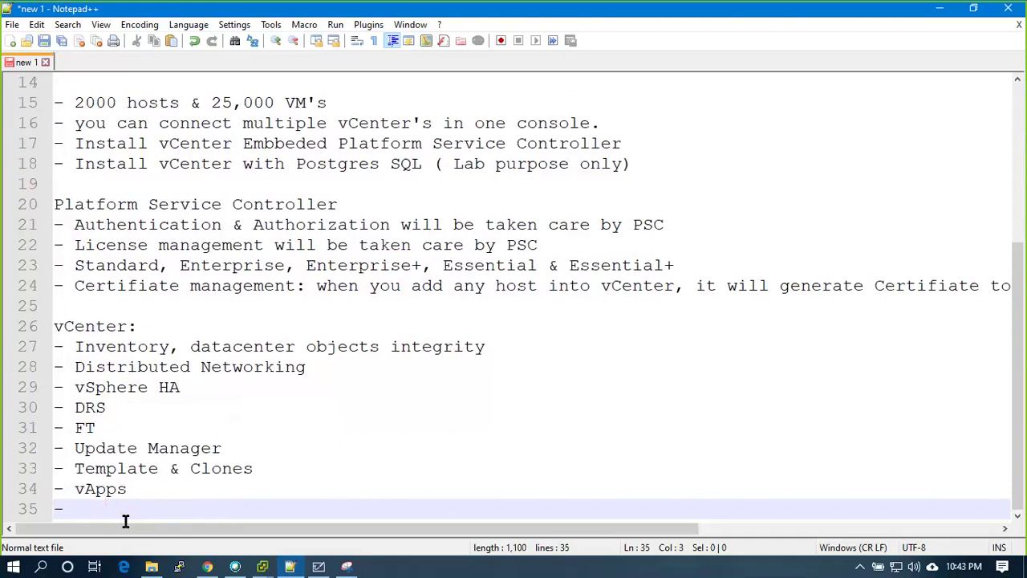
pyautogui.press('BackSpace')
pyautogui.press('BackSpace')
pyautogui.press('BackSpace')
pyautogui.press('BackSpace')
pyautogui.write('.....')
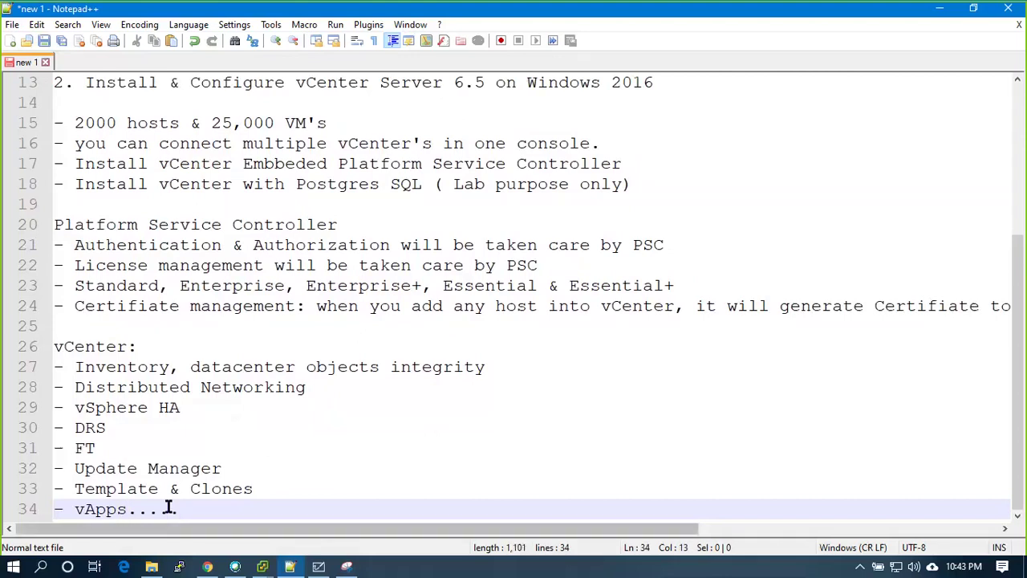
pyautogui.moveTo(189, 509); pyautogui.dragTo(61, 371)
pyautogui.moveTo(153, 348); pyautogui.dragTo(60, 346)
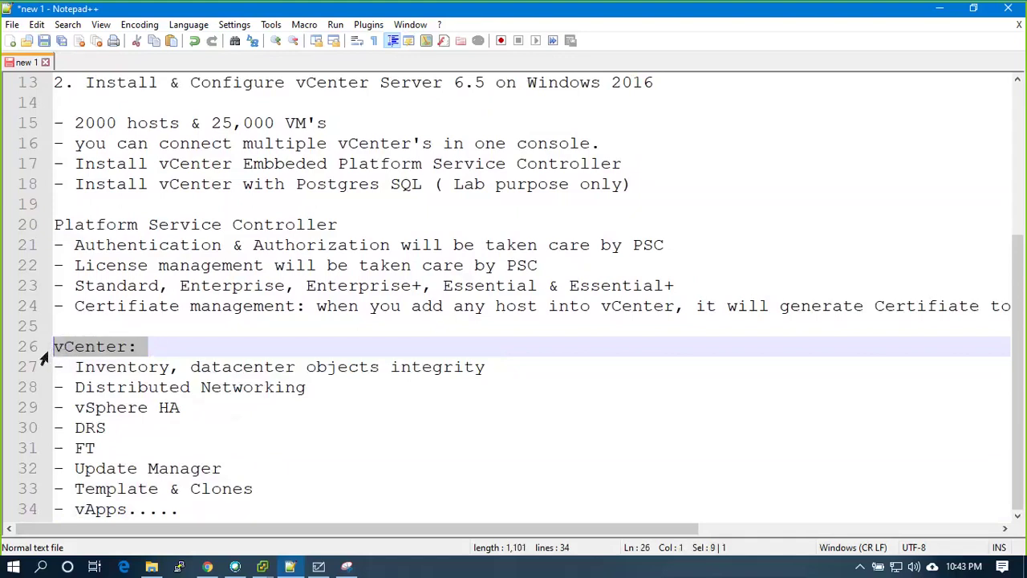
pyautogui.click(335, 224)
pyautogui.moveTo(336, 225); pyautogui.dragTo(54, 225)
pyautogui.click(896, 328)
pyautogui.moveTo(896, 328); pyautogui.dragTo(55, 227)
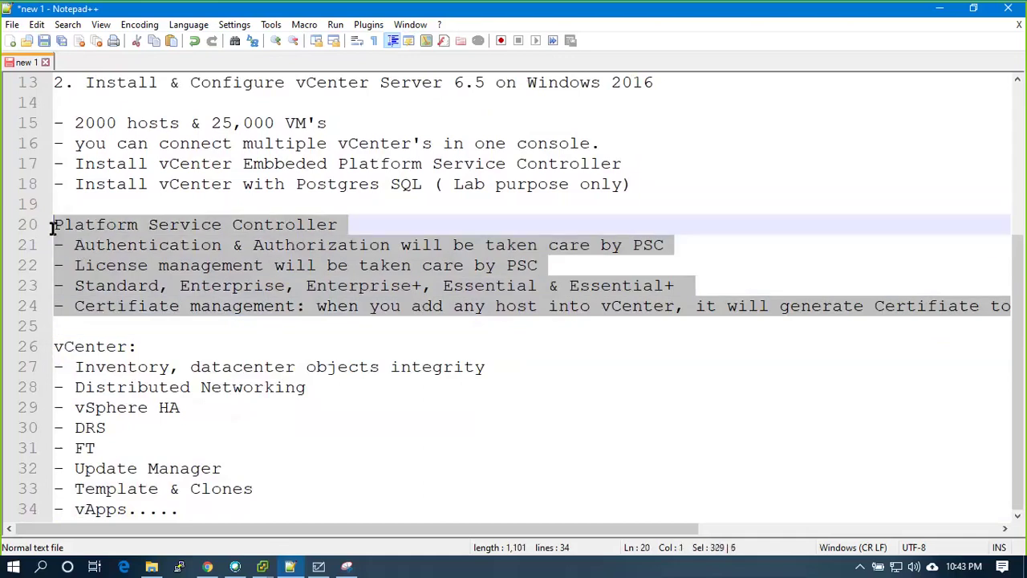
pyautogui.moveTo(62, 344); pyautogui.dragTo(99, 447)
pyautogui.click(141, 491)
pyautogui.click(186, 514)
pyautogui.moveTo(188, 514); pyautogui.dragTo(42, 351)
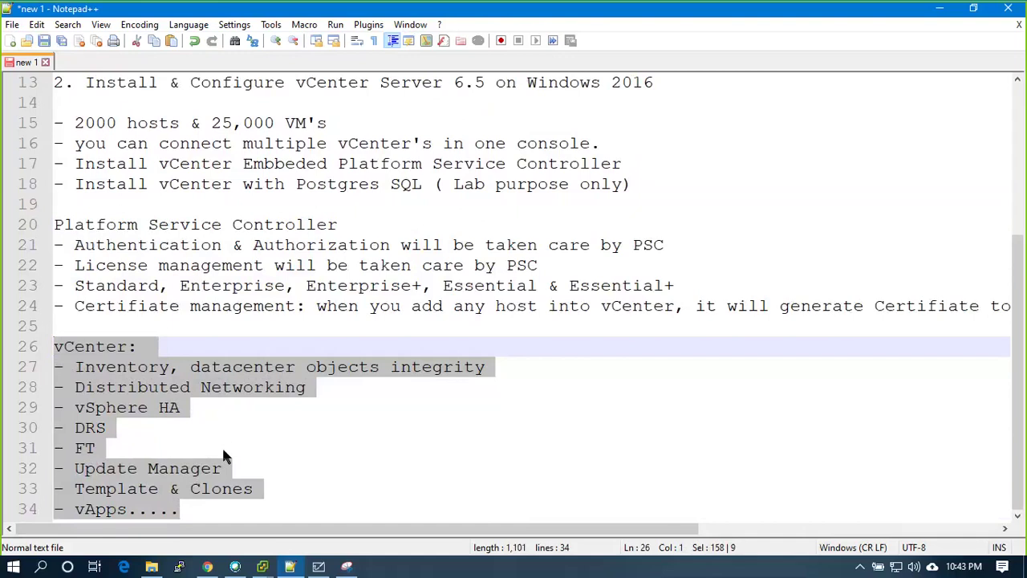
pyautogui.click(129, 425)
pyautogui.click(108, 446)
pyautogui.moveTo(108, 428); pyautogui.dragTo(54, 408)
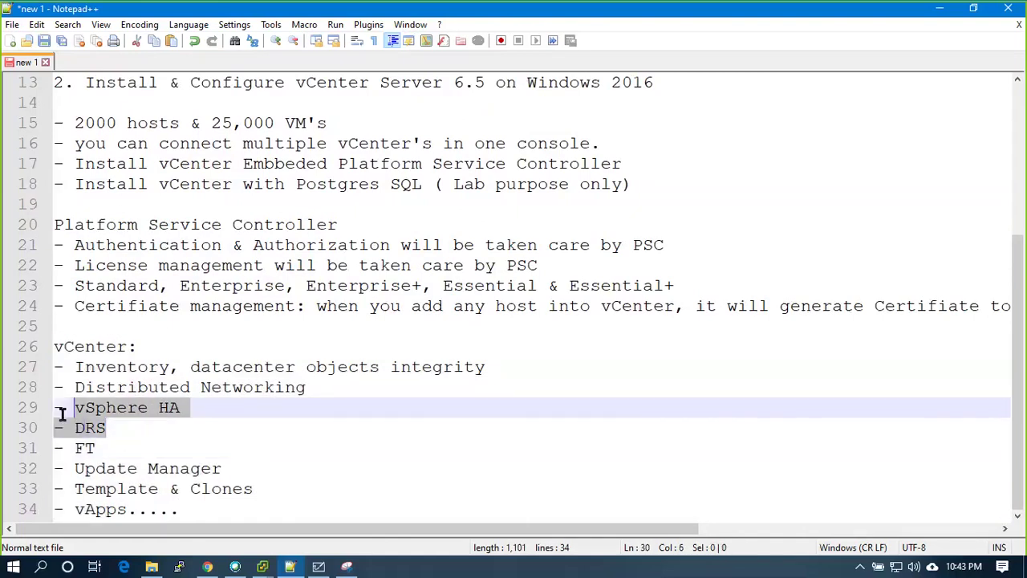
pyautogui.click(75, 454)
pyautogui.hotkey('shift', 'Home')
pyautogui.moveTo(307, 386); pyautogui.dragTo(60, 388)
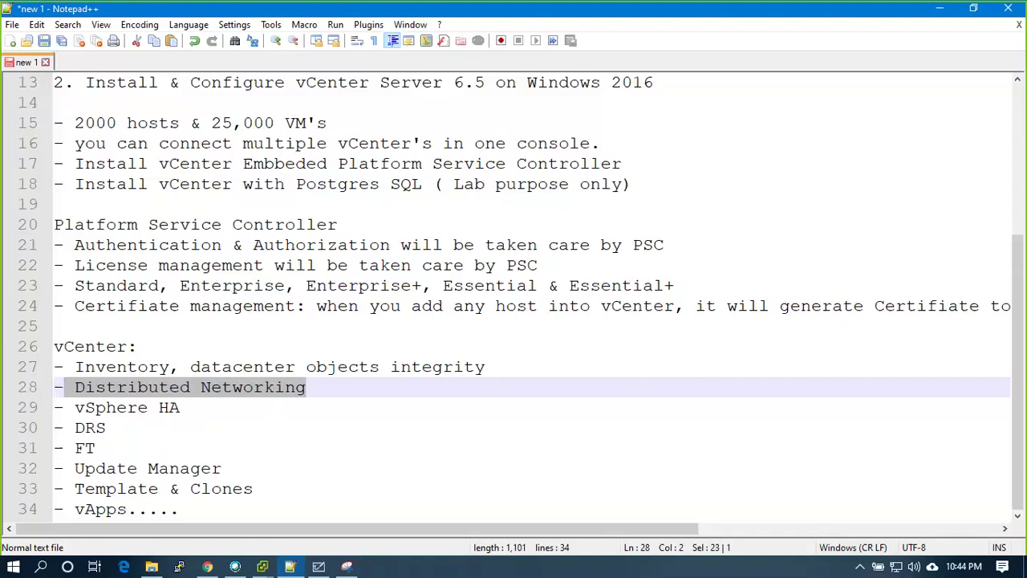
# Add a row of '=' characters below the vApps line as a separator
pyautogui.click(270, 333)
pyautogui.scroll(2, 270, 343)
pyautogui.scroll(-2, 270, 343)
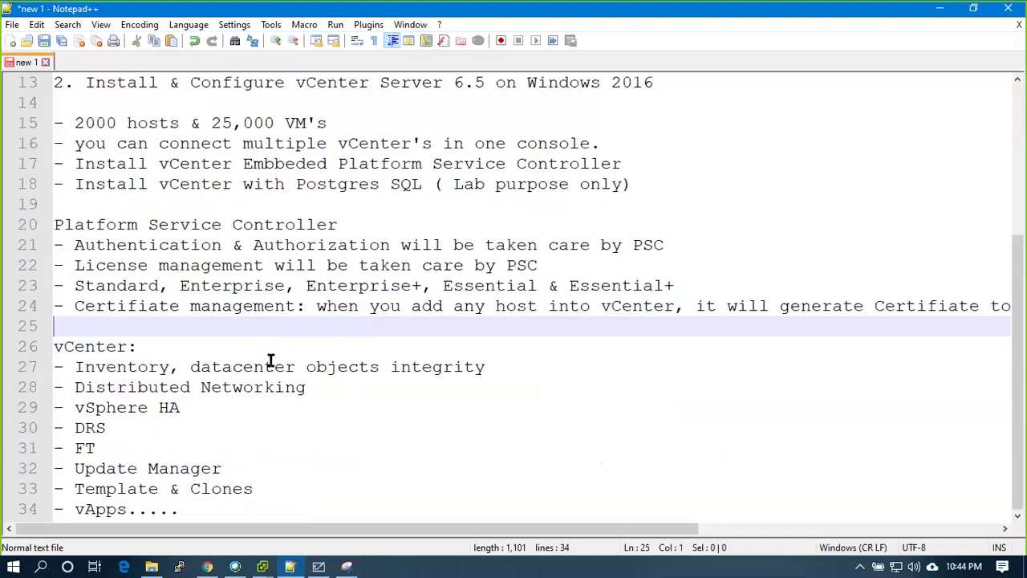
pyautogui.click(216, 516)
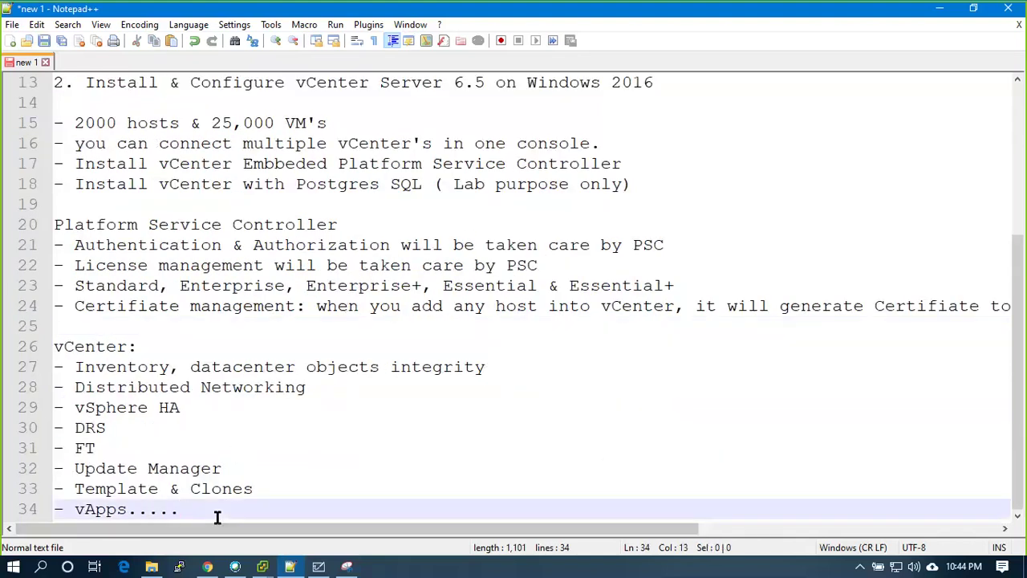
pyautogui.press('Return')
pyautogui.write('=========================')
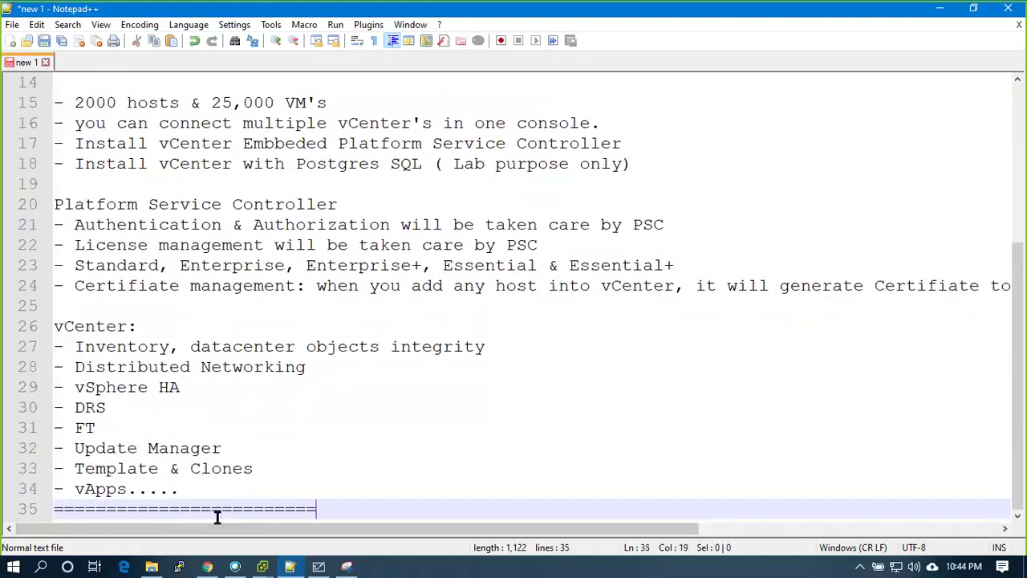
pyautogui.write('==========================================')
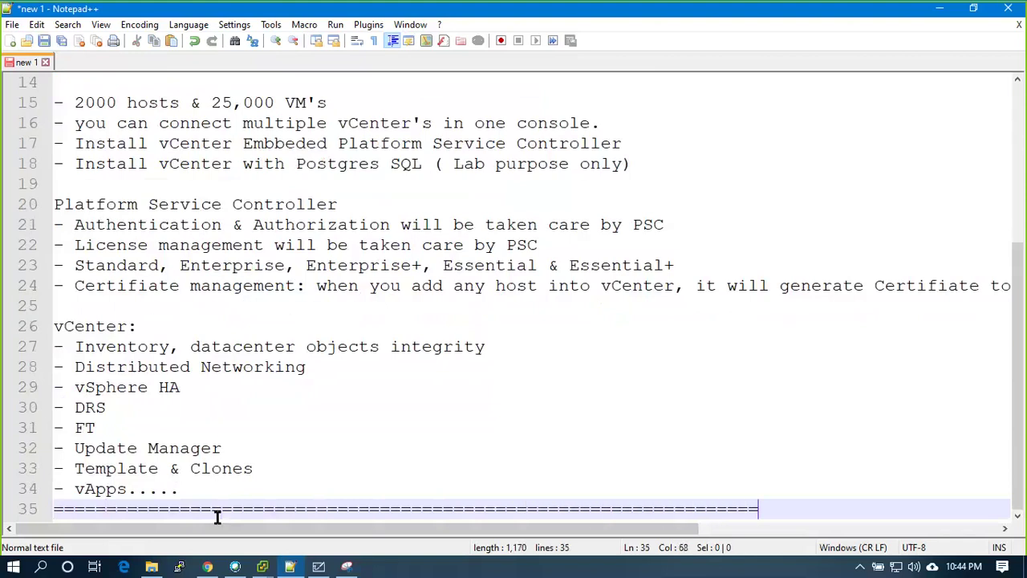
# Select the Postgres install text on line 17, then switch to Microsoft Whiteboard
pyautogui.scroll(4, 229, 451)
pyautogui.scroll(-3, 264, 289)
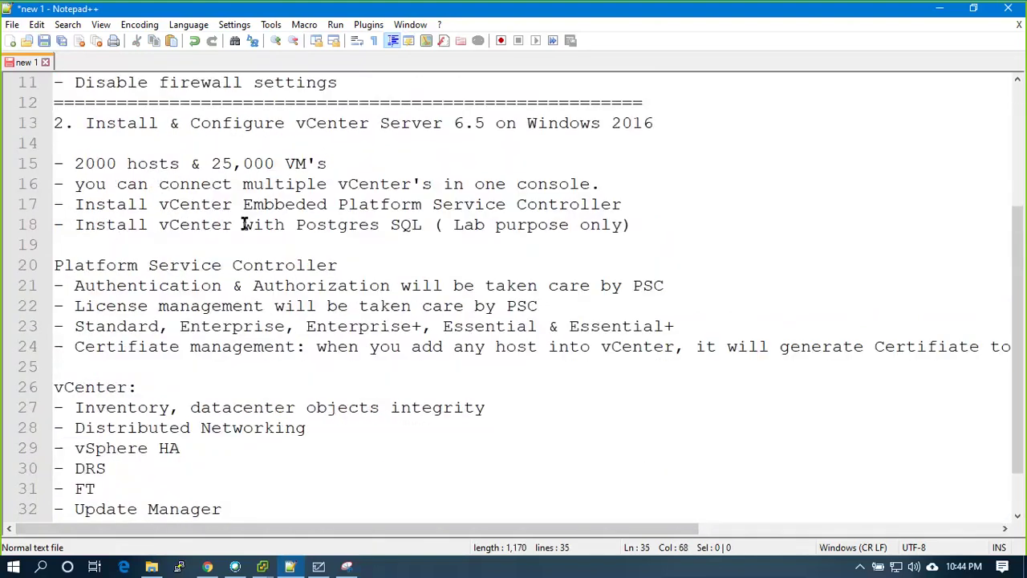
pyautogui.scroll(2, 164, 184)
pyautogui.moveTo(647, 348); pyautogui.dragTo(83, 346)
pyautogui.click(633, 326)
pyautogui.moveTo(633, 326); pyautogui.dragTo(150, 326)
pyautogui.scroll(-3, 154, 391)
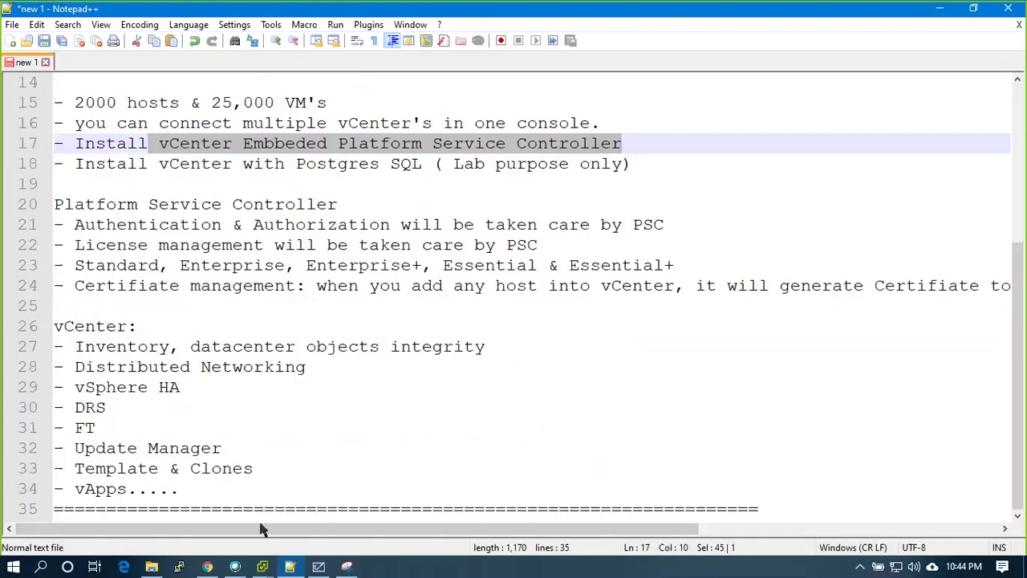
pyautogui.click(318, 566)
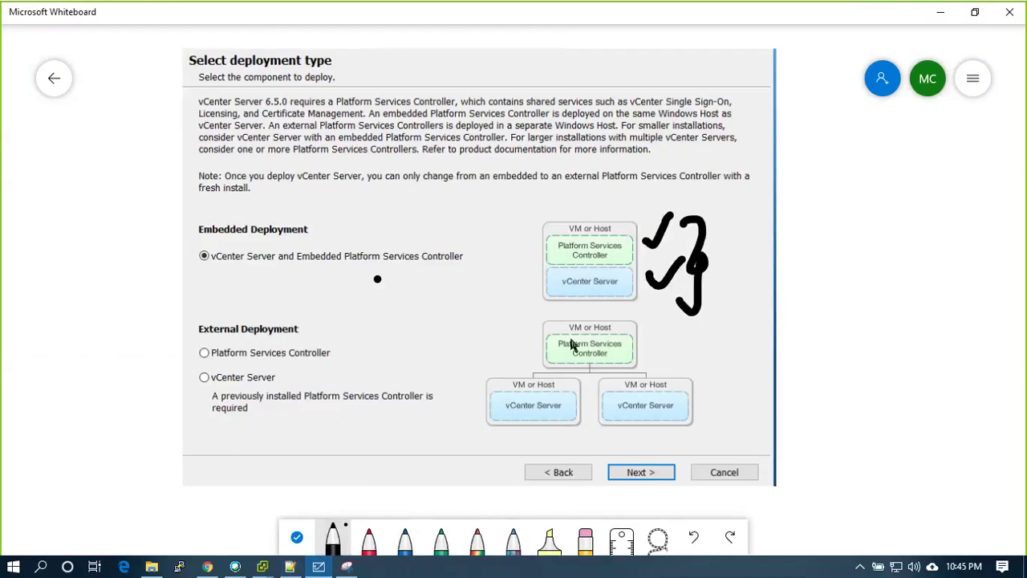
# Ink 1 and 2 beside the external deployment boxes, and a brace with 0 beside the embedded diagram
pyautogui.moveTo(508, 325); pyautogui.dragTo(508, 347)
pyautogui.click(464, 426)
pyautogui.moveTo(461, 401)
pyautogui.mouseDown()
pyautogui.moveTo(468, 419)
pyautogui.moveTo(479, 417)
pyautogui.mouseUp()
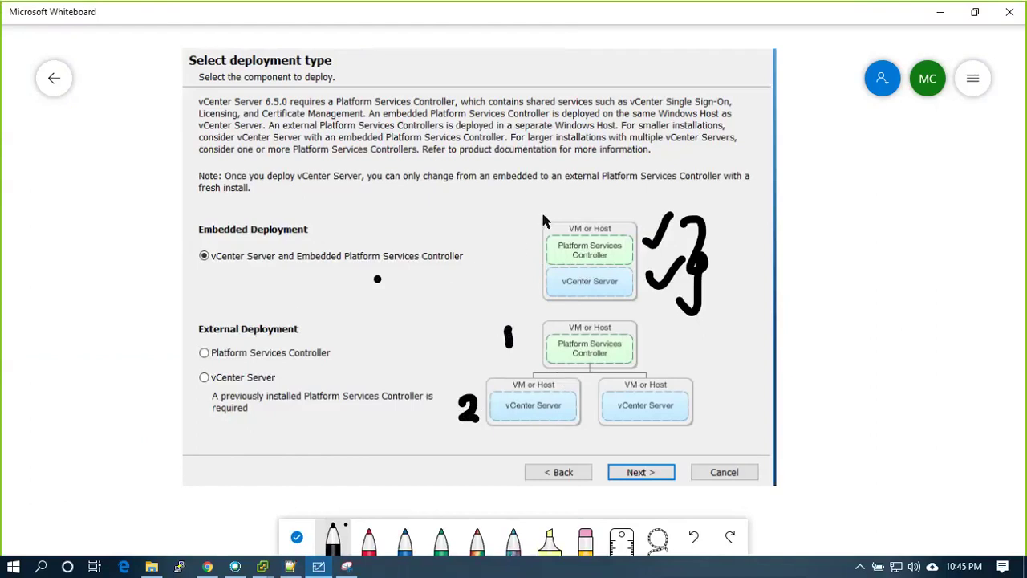
pyautogui.moveTo(548, 201)
pyautogui.mouseDown()
pyautogui.moveTo(514, 260)
pyautogui.moveTo(534, 309)
pyautogui.mouseUp()
pyautogui.moveTo(487, 260)
pyautogui.mouseDown()
pyautogui.moveTo(480, 228)
pyautogui.moveTo(461, 273)
pyautogui.moveTo(485, 240)
pyautogui.mouseUp()
pyautogui.moveTo(389, 191)
pyautogui.mouseDown()
pyautogui.moveTo(396, 217)
pyautogui.moveTo(438, 191)
pyautogui.moveTo(456, 199)
pyautogui.moveTo(452, 215)
pyautogui.moveTo(480, 202)
pyautogui.mouseUp()
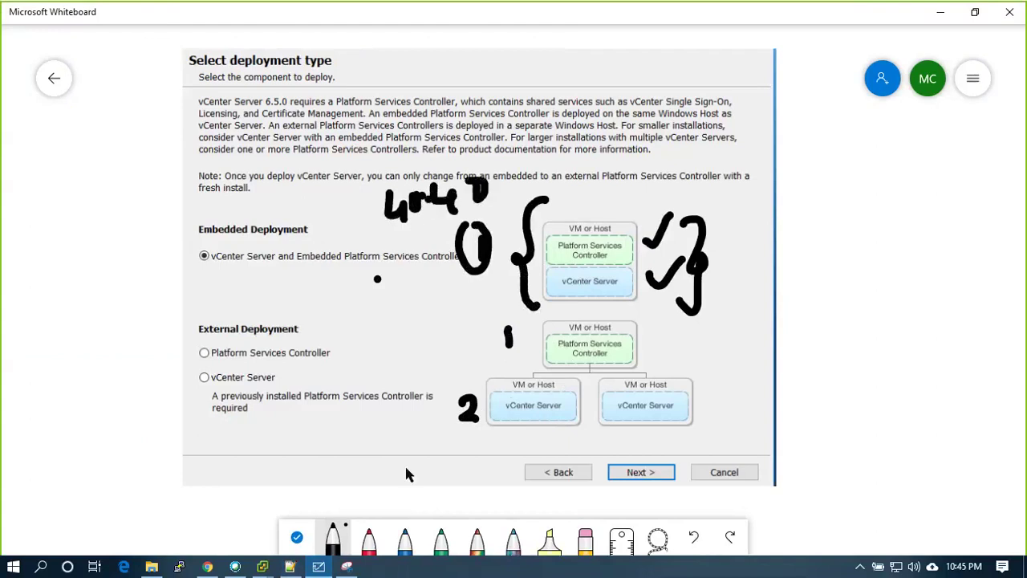
pyautogui.click(318, 566)
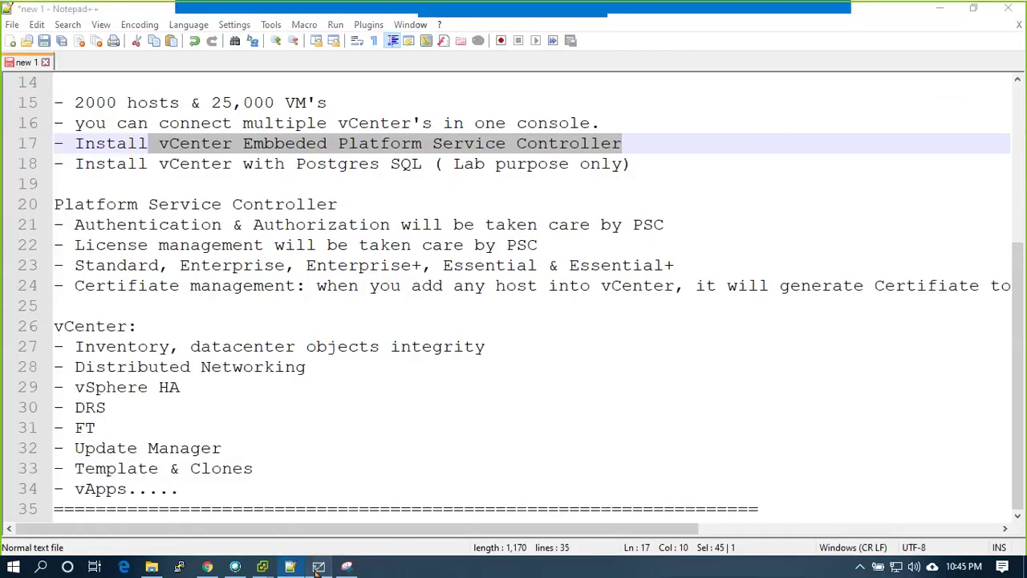
# Go back to the board list and open the board with the vCenter screenshots, zooming around its canvas
pyautogui.click(318, 566)
pyautogui.scroll(-5, 719, 396)
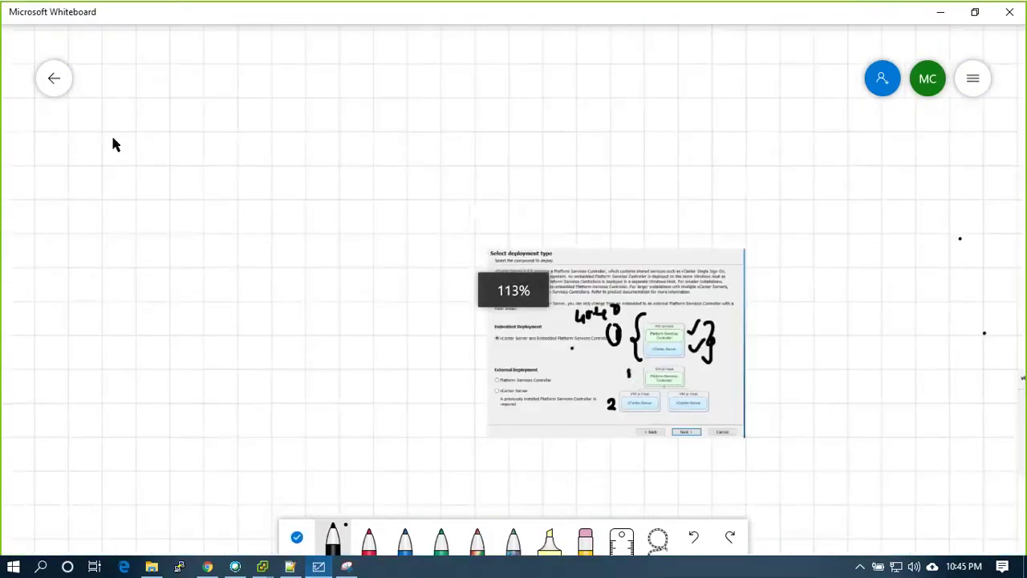
pyautogui.click(55, 78)
pyautogui.click(631, 228)
pyautogui.scroll(3, 484, 477)
pyautogui.scroll(5, 426, 485)
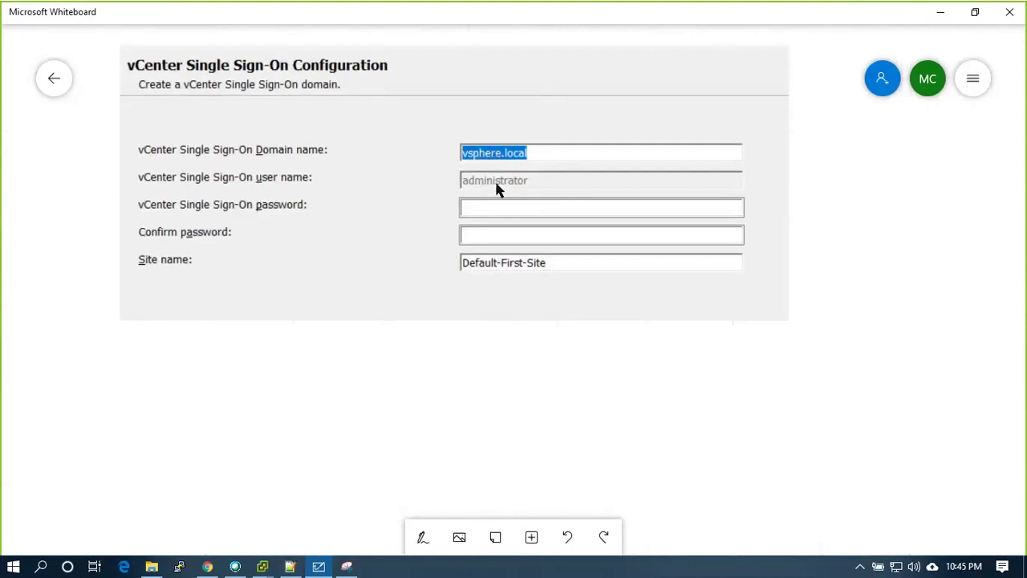
pyautogui.scroll(-3, 389, 277)
pyautogui.scroll(-3, 450, 283)
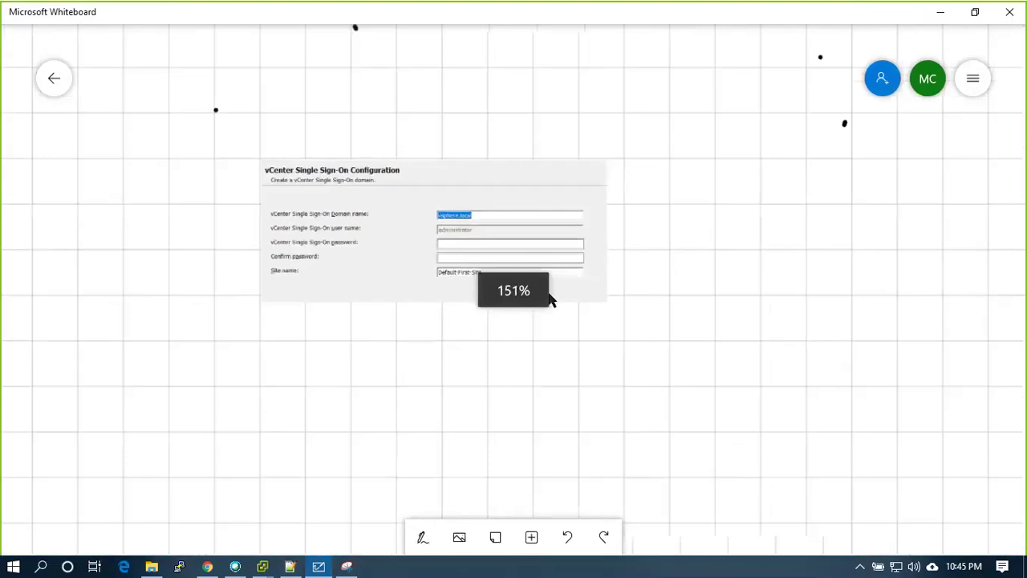
pyautogui.hscroll(5, 685, 297)
pyautogui.hscroll(-2, 429, 376)
pyautogui.hscroll(6, 356, 337)
# Paste the Database Settings snip from Snipping Tool onto the whiteboard and zoom in on it
pyautogui.click(347, 567)
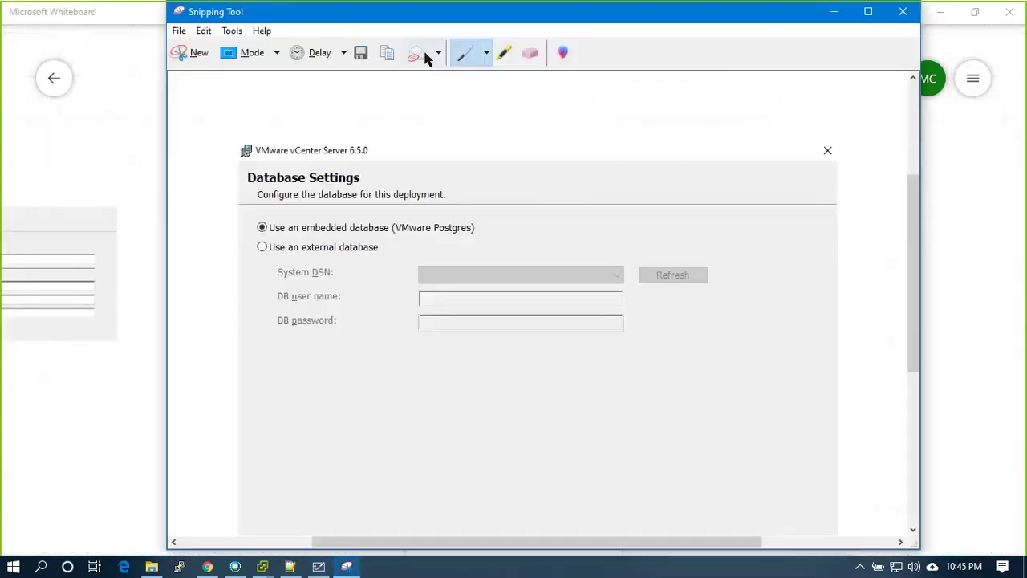
pyautogui.click(126, 151)
pyautogui.hotkey('ctrl', 'v')
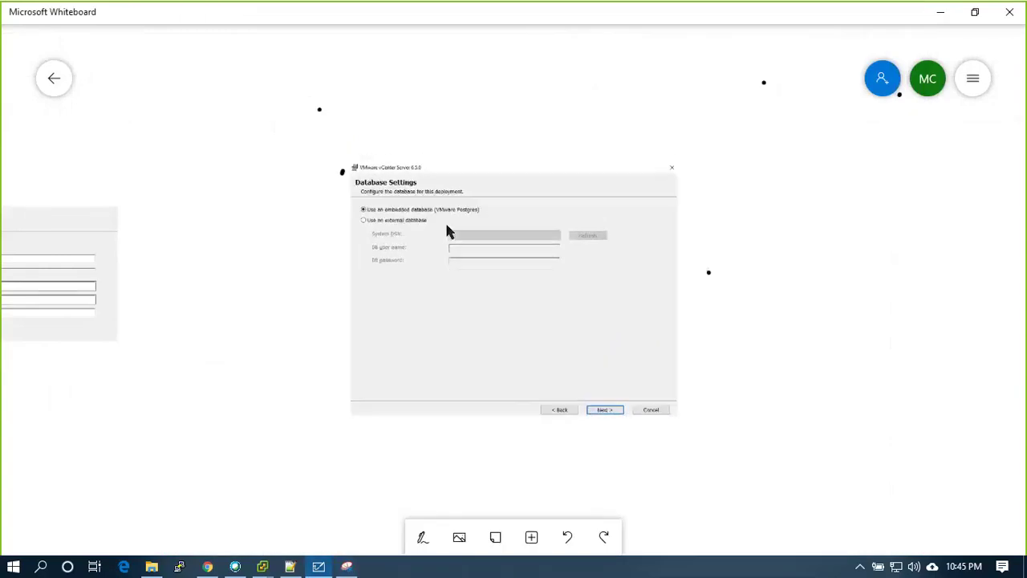
pyautogui.scroll(3, 447, 253)
pyautogui.scroll(1, 570, 392)
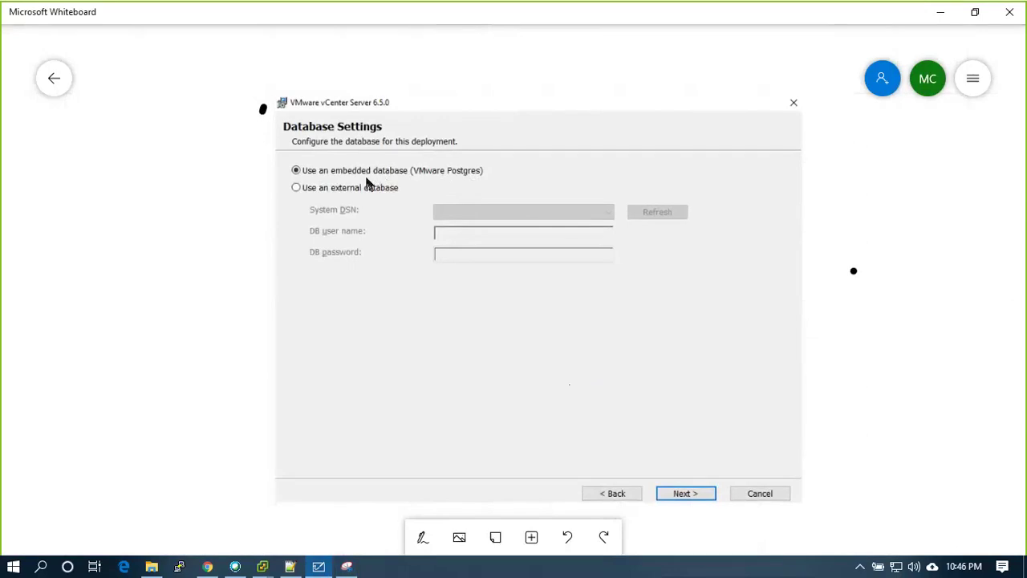
# Draw a tall box split into three sections labelled VC, PSC and DB in freehand ink
pyautogui.click(423, 535)
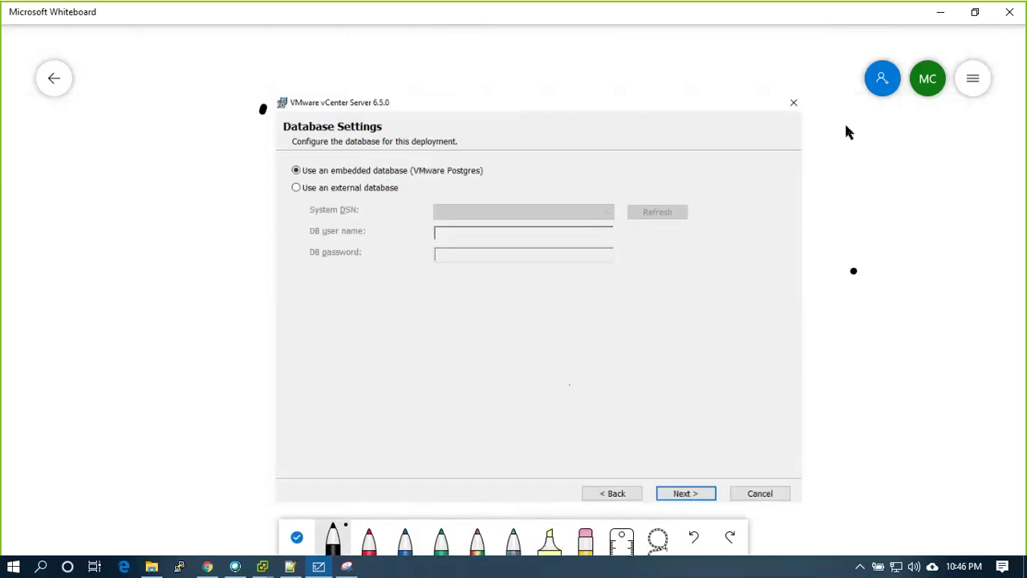
pyautogui.moveTo(857, 162); pyautogui.dragTo(857, 299)
pyautogui.moveTo(855, 373)
pyautogui.mouseDown()
pyautogui.moveTo(979, 229)
pyautogui.moveTo(979, 160)
pyautogui.moveTo(861, 165)
pyautogui.mouseUp()
pyautogui.moveTo(862, 221); pyautogui.dragTo(960, 220)
pyautogui.moveTo(913, 321)
pyautogui.mouseDown()
pyautogui.moveTo(915, 343)
pyautogui.moveTo(933, 320)
pyautogui.moveTo(943, 322)
pyautogui.moveTo(939, 339)
pyautogui.mouseUp()
pyautogui.moveTo(878, 245)
pyautogui.mouseDown()
pyautogui.moveTo(879, 277)
pyautogui.moveTo(881, 261)
pyautogui.moveTo(950, 262)
pyautogui.mouseUp()
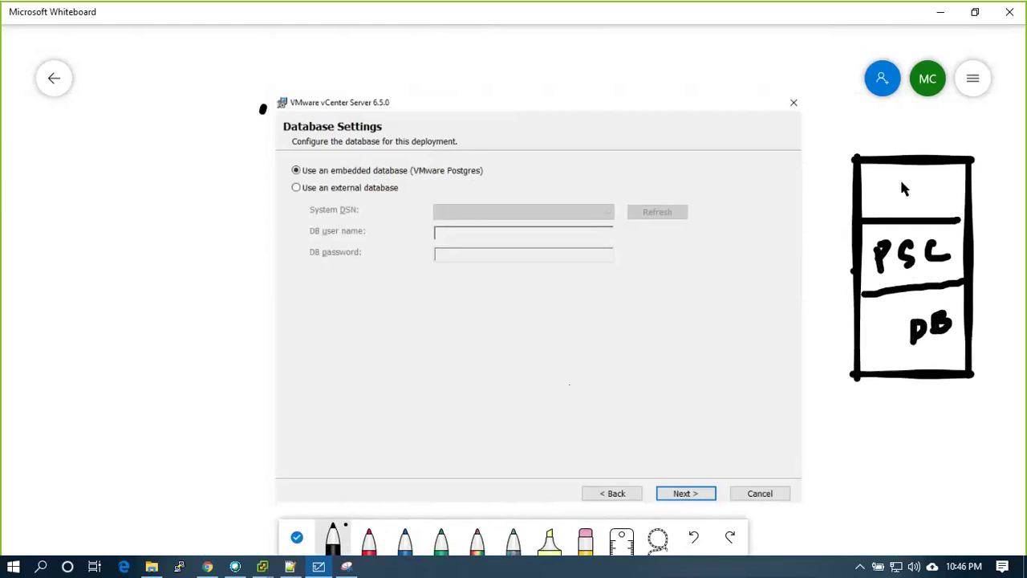
pyautogui.moveTo(887, 176)
pyautogui.mouseDown()
pyautogui.moveTo(899, 196)
pyautogui.moveTo(907, 171)
pyautogui.moveTo(919, 198)
pyautogui.moveTo(931, 196)
pyautogui.mouseUp()
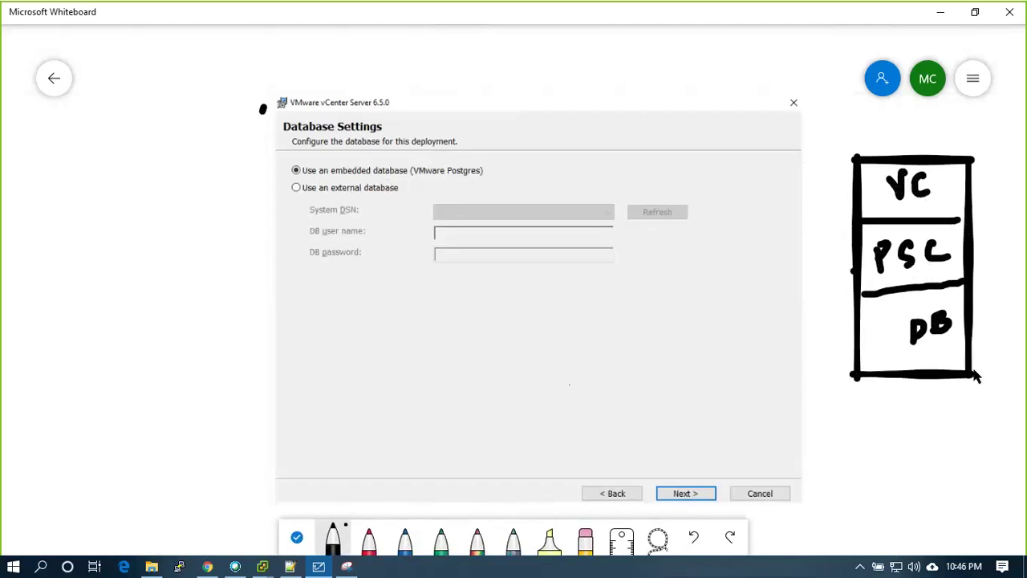
# Add a database cylinder below, number the sections 1, 2, 3, and arrow the cylinder into DB
pyautogui.moveTo(908, 387)
pyautogui.mouseDown()
pyautogui.moveTo(905, 431)
pyautogui.moveTo(905, 378)
pyautogui.mouseUp()
pyautogui.click(646, 470)
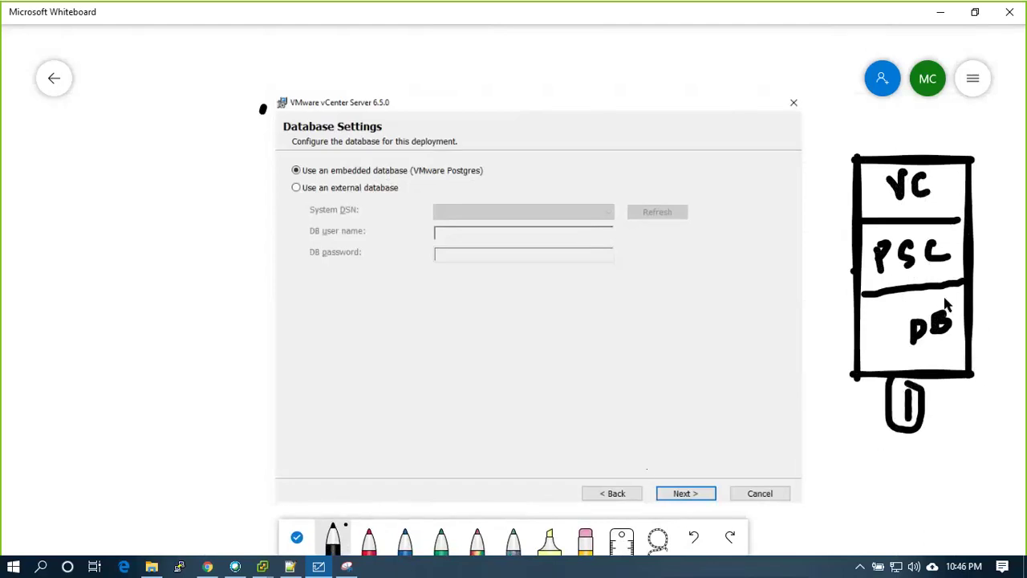
pyautogui.moveTo(987, 321); pyautogui.dragTo(987, 343)
pyautogui.moveTo(986, 245); pyautogui.dragTo(1002, 251)
pyautogui.moveTo(973, 172)
pyautogui.mouseDown()
pyautogui.moveTo(985, 180)
pyautogui.moveTo(980, 197)
pyautogui.mouseUp()
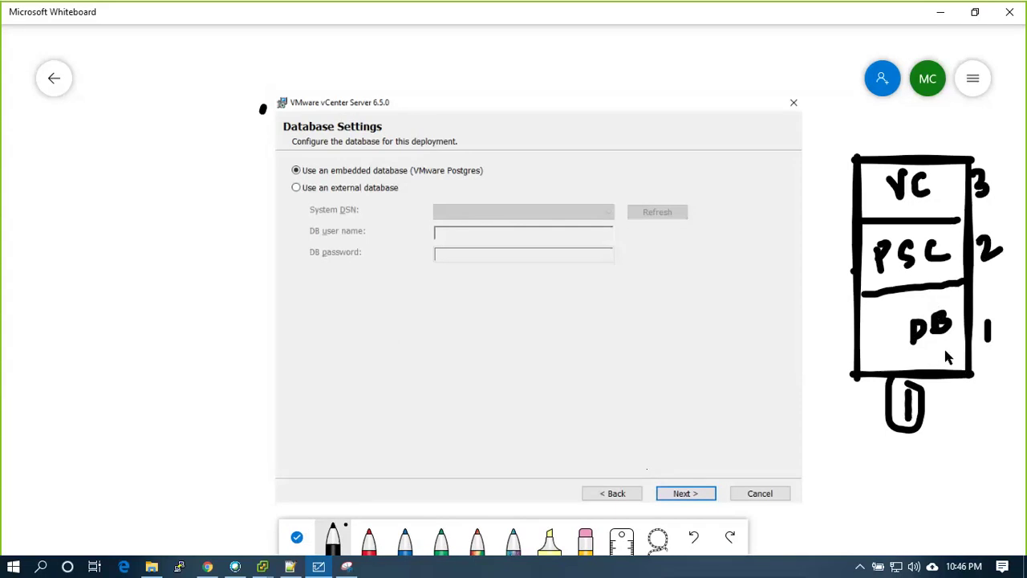
pyautogui.moveTo(968, 414)
pyautogui.mouseDown()
pyautogui.moveTo(943, 341)
pyautogui.moveTo(959, 355)
pyautogui.mouseUp()
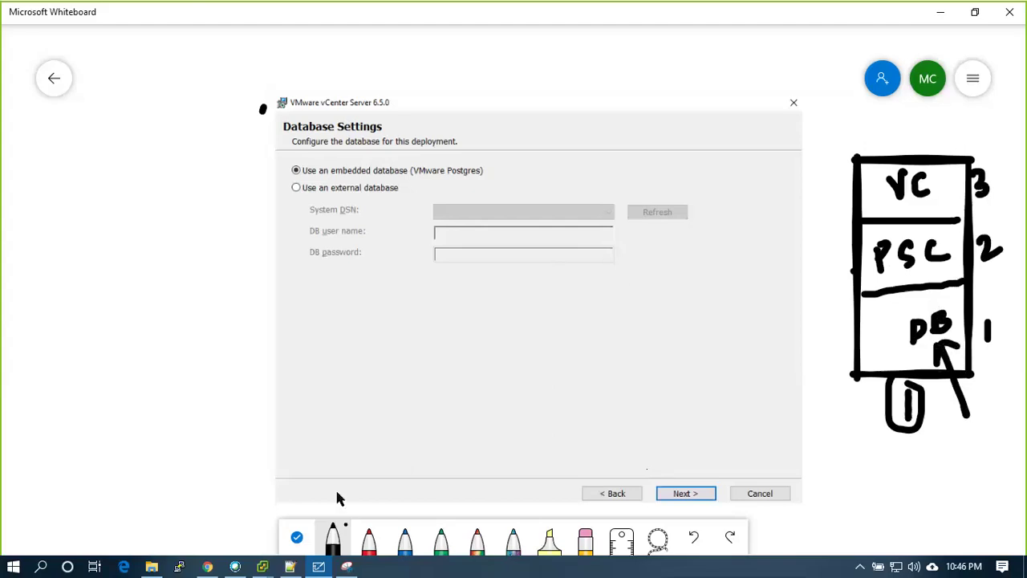
# Put the vCenter VM console in full screen and open the 64-bit ODBC administrator's System DSN list
pyautogui.moveTo(270, 569)
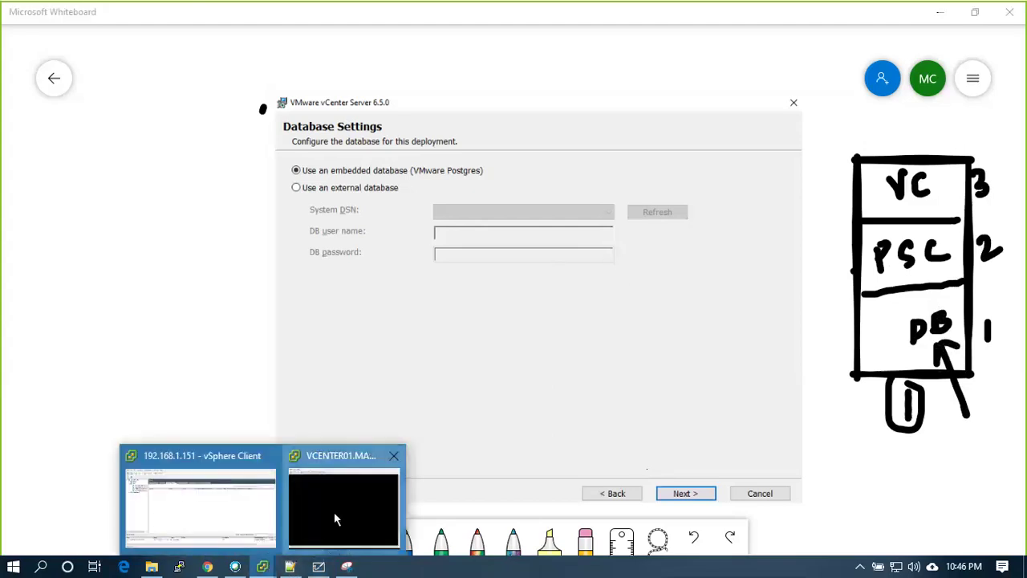
pyautogui.click(333, 512)
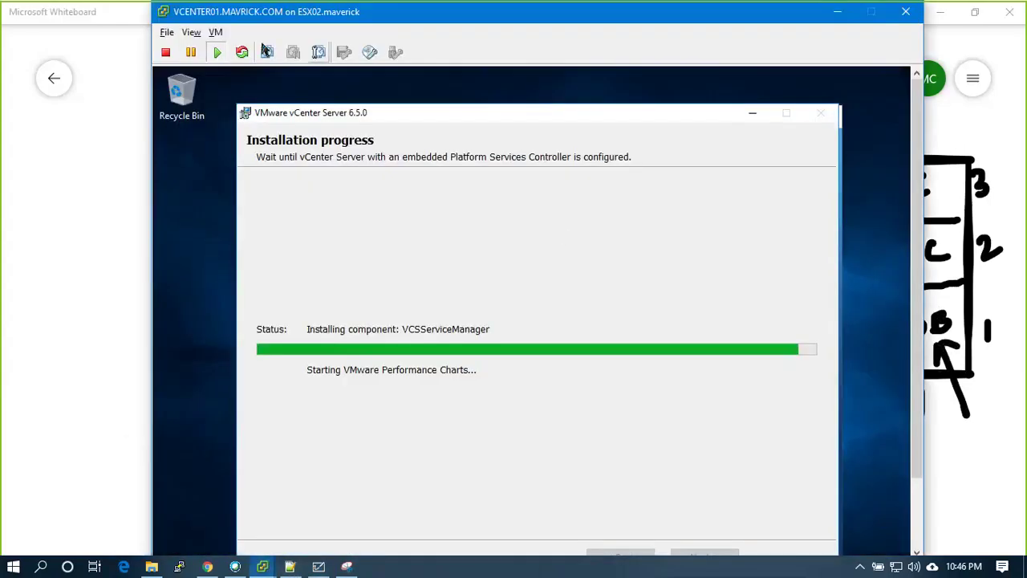
pyautogui.click(191, 32)
pyautogui.click(213, 106)
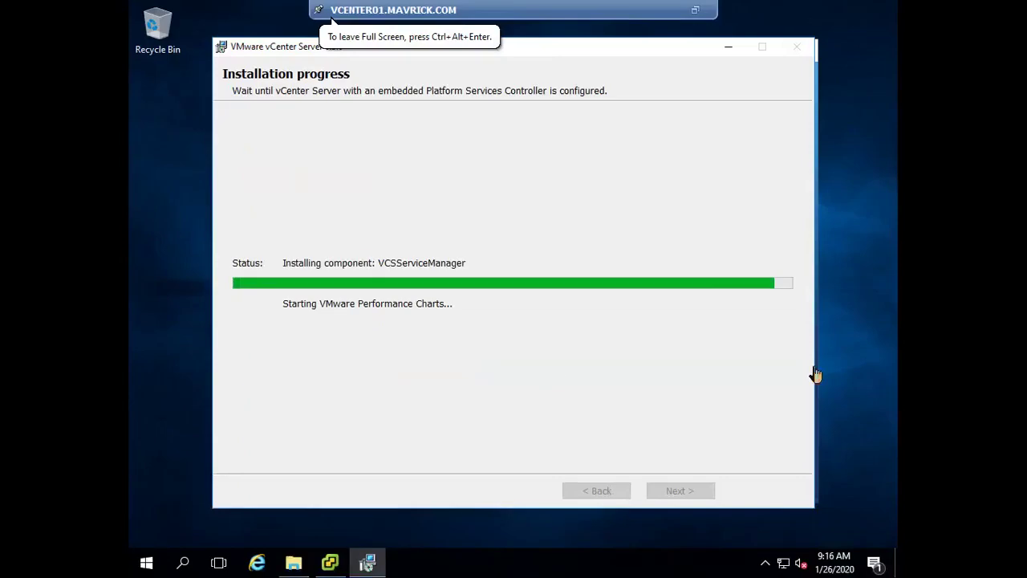
pyautogui.click(147, 564)
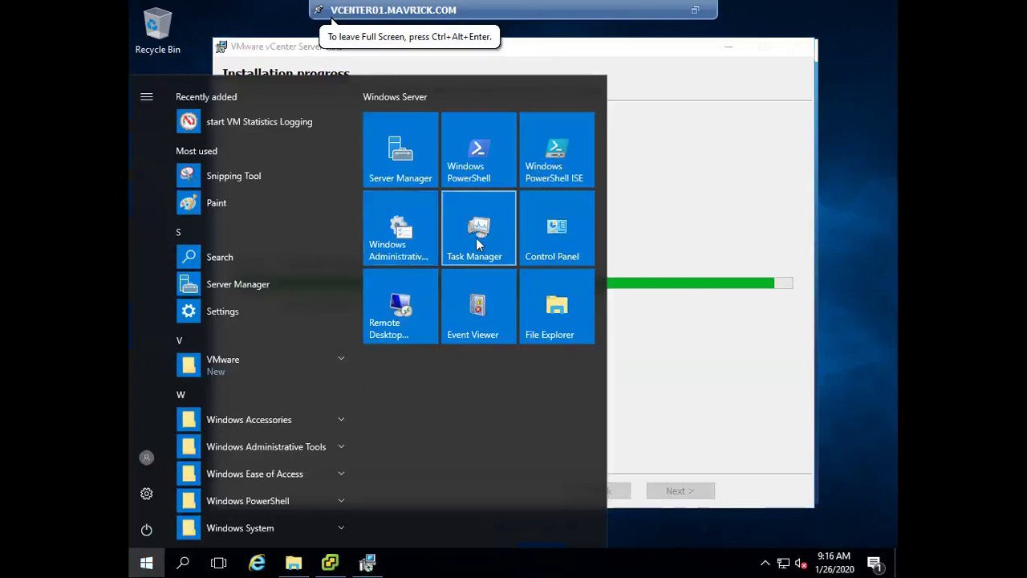
pyautogui.write('odb')
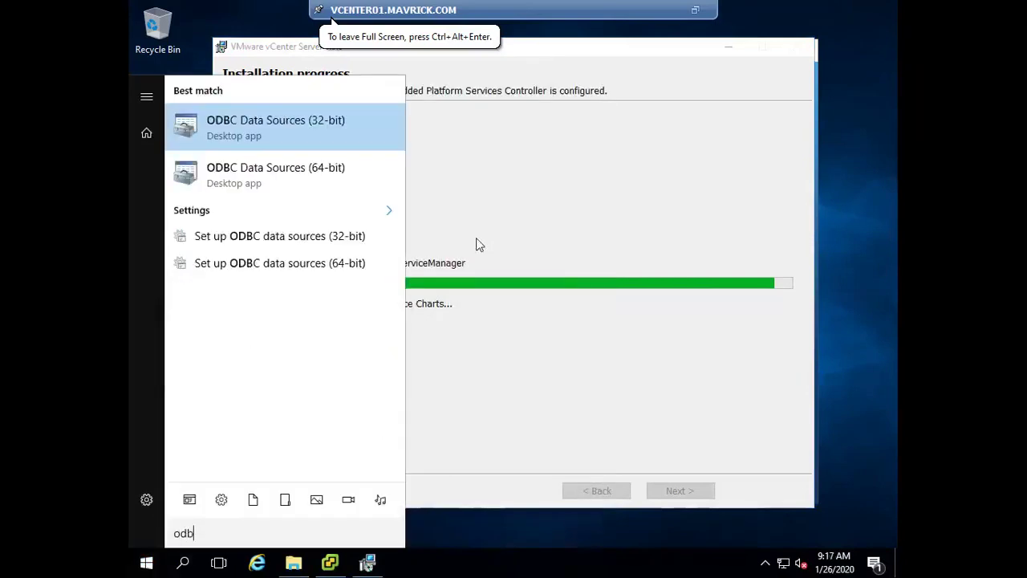
pyautogui.click(291, 172)
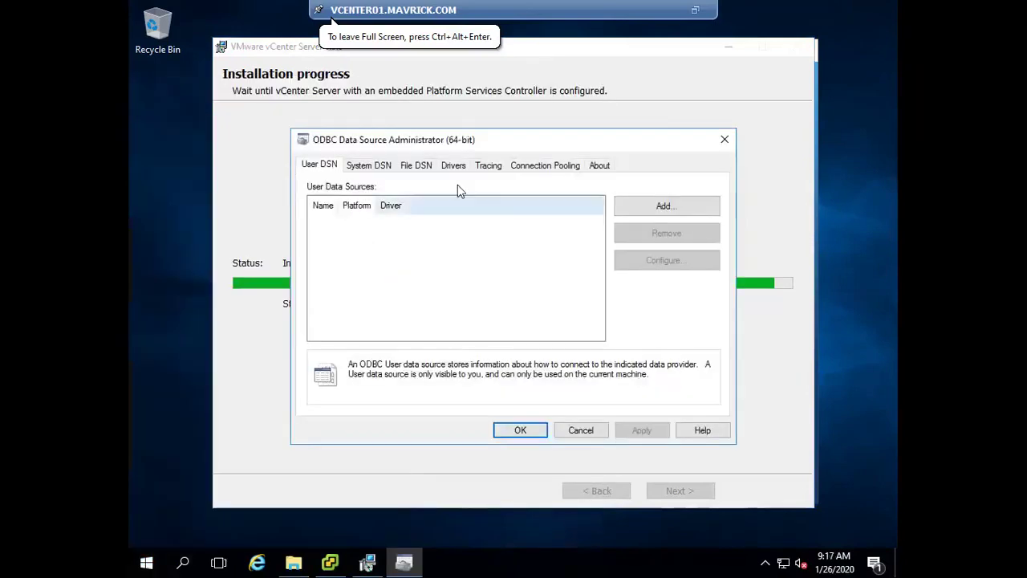
pyautogui.click(383, 166)
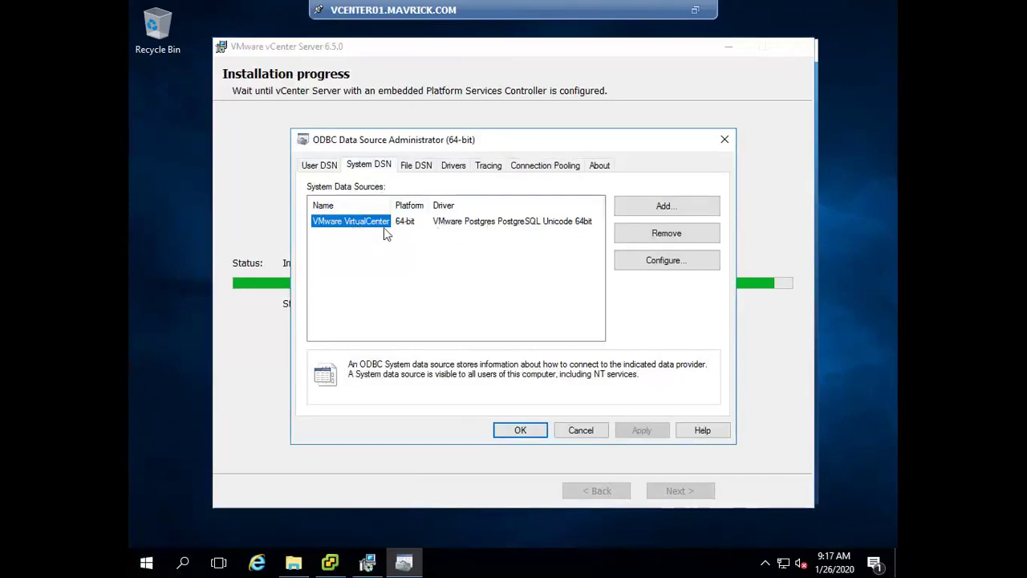
# Start a new SQL Server system data source, browse the server list, then cancel and close the administrator
pyautogui.click(676, 208)
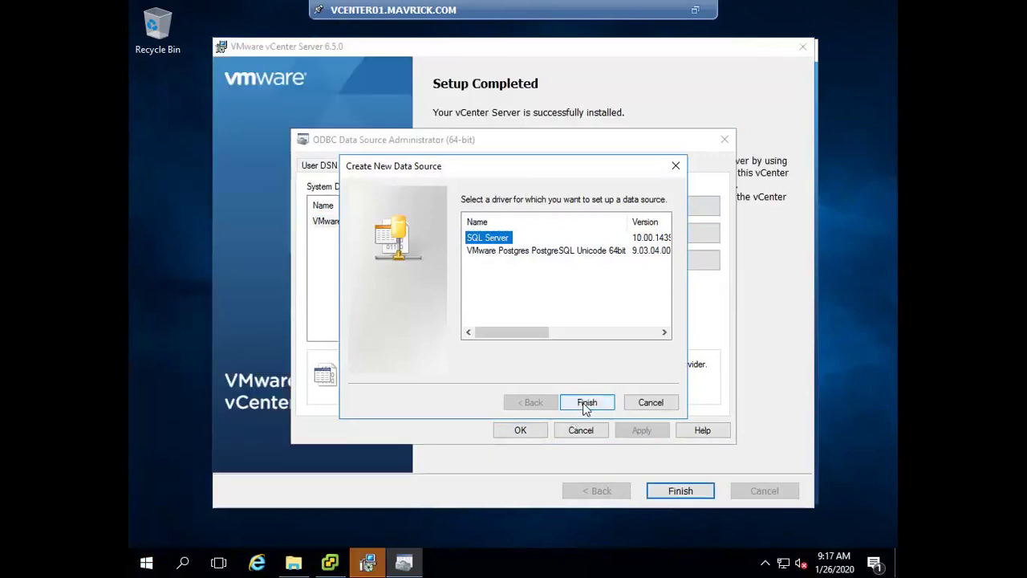
pyautogui.click(586, 403)
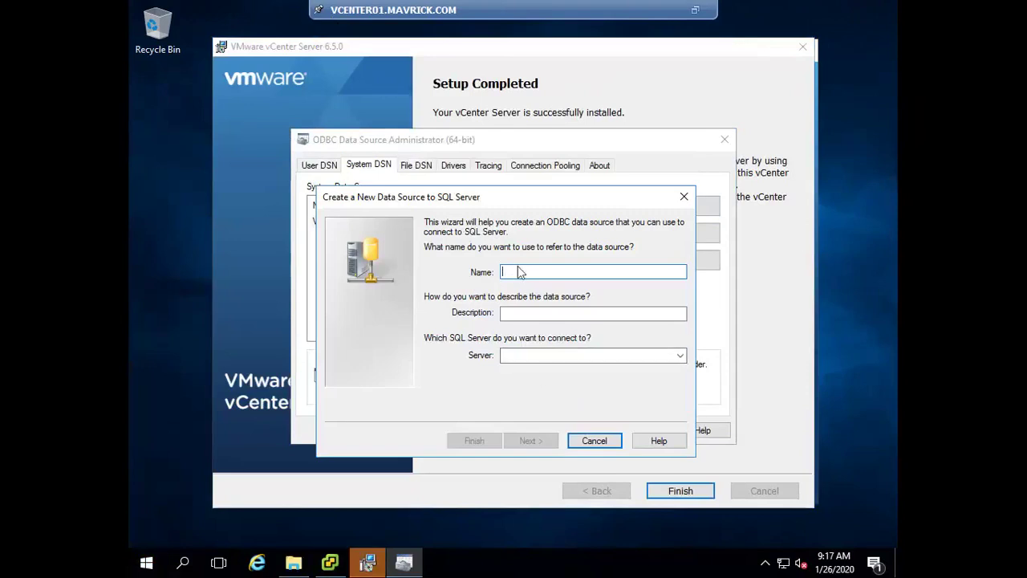
pyautogui.click(680, 356)
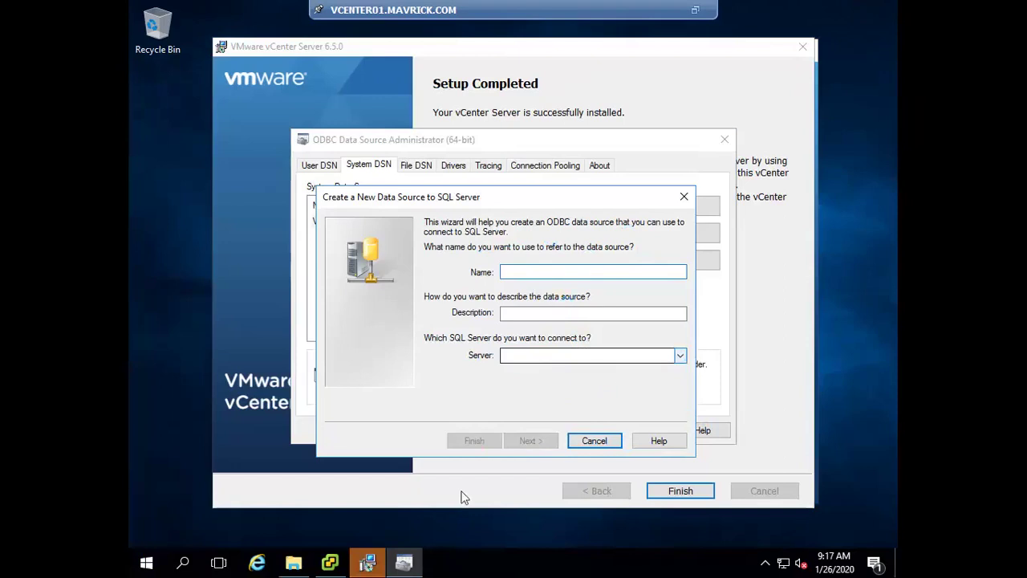
pyautogui.click(604, 440)
pyautogui.click(598, 440)
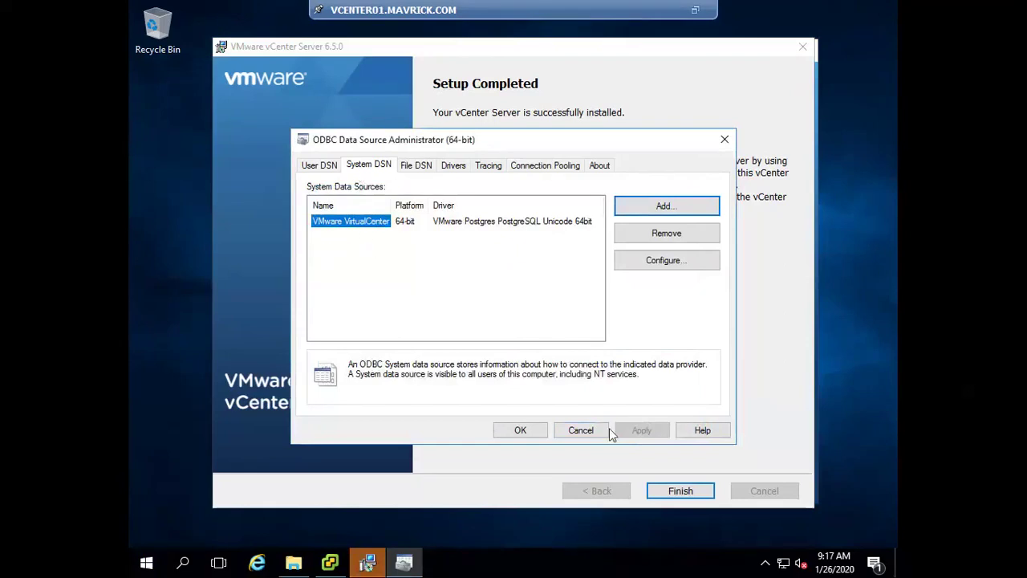
pyautogui.click(581, 430)
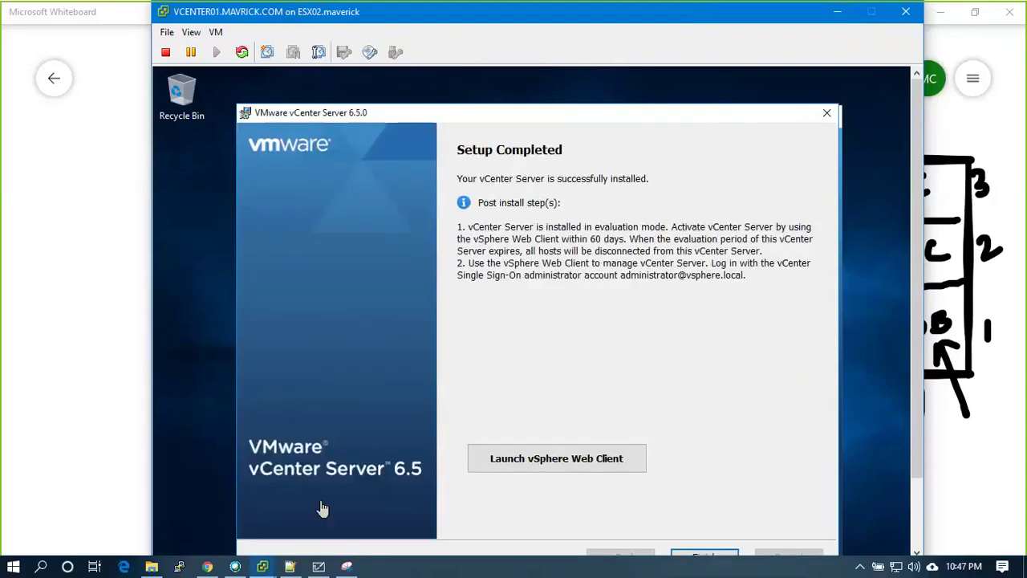
# Tick, arrow and box the external database fields in blue on the Database Settings snip, then return to Whiteboard's board list
pyautogui.click(347, 567)
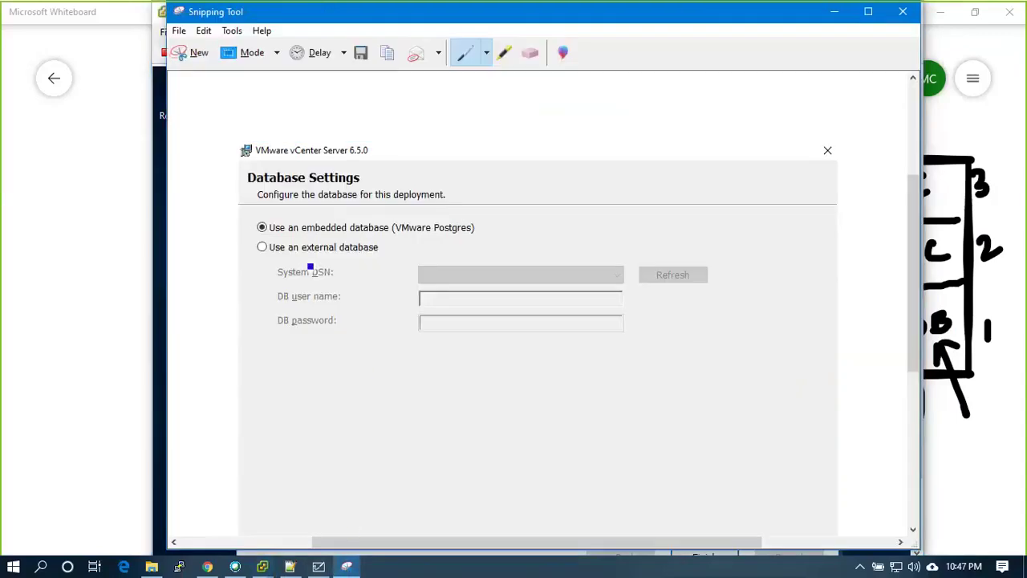
pyautogui.moveTo(261, 248); pyautogui.dragTo(281, 241)
pyautogui.moveTo(710, 278); pyautogui.dragTo(743, 256)
pyautogui.moveTo(391, 276)
pyautogui.mouseDown()
pyautogui.moveTo(417, 274)
pyautogui.moveTo(383, 327)
pyautogui.moveTo(396, 344)
pyautogui.mouseUp()
pyautogui.moveTo(254, 245)
pyautogui.mouseDown()
pyautogui.moveTo(255, 359)
pyautogui.moveTo(672, 365)
pyautogui.mouseUp()
pyautogui.moveTo(766, 345)
pyautogui.mouseDown()
pyautogui.moveTo(765, 229)
pyautogui.moveTo(258, 241)
pyautogui.mouseUp()
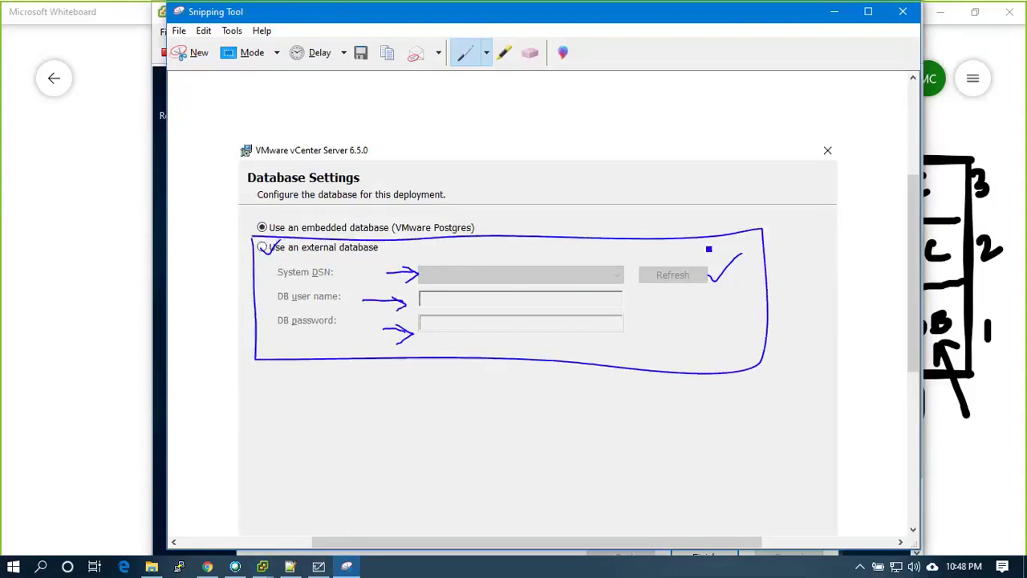
pyautogui.moveTo(743, 255); pyautogui.dragTo(812, 211)
pyautogui.click(318, 566)
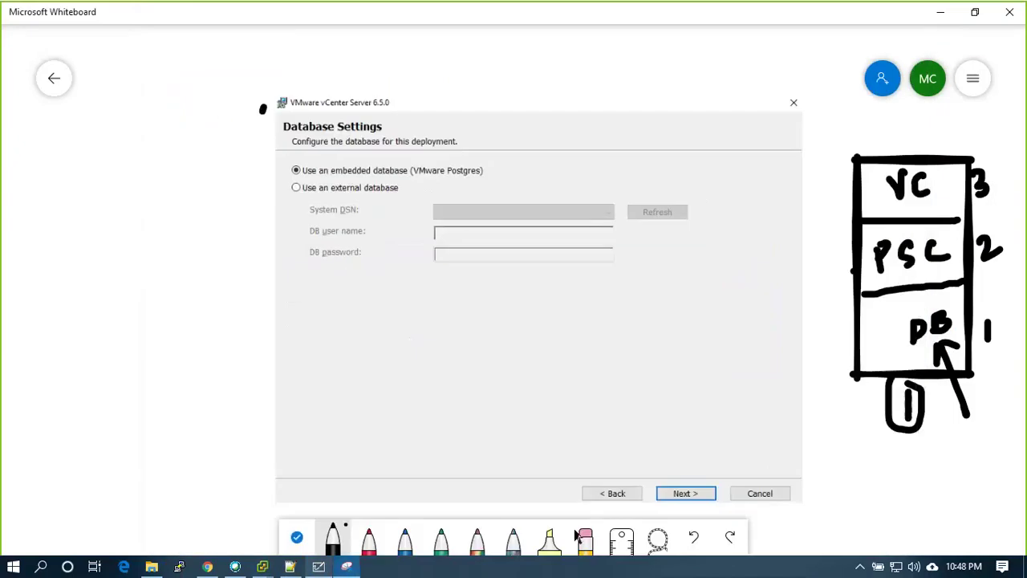
pyautogui.click(57, 78)
# Create a new blank whiteboard and draw three boxes in black pen
pyautogui.click(385, 201)
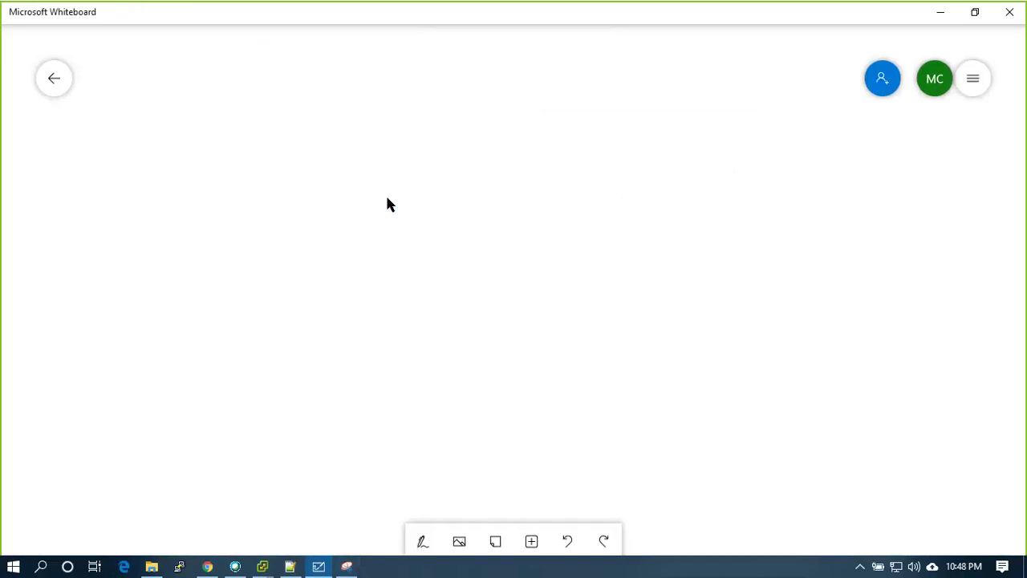
pyautogui.scroll(2, 441, 355)
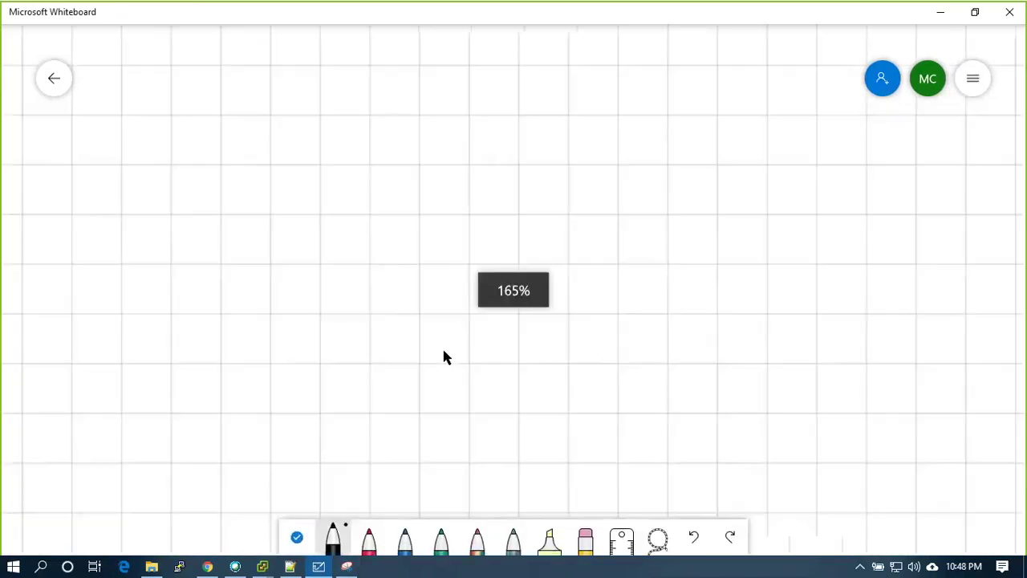
pyautogui.scroll(-5, 449, 365)
pyautogui.scroll(-2, 453, 375)
pyautogui.click(332, 536)
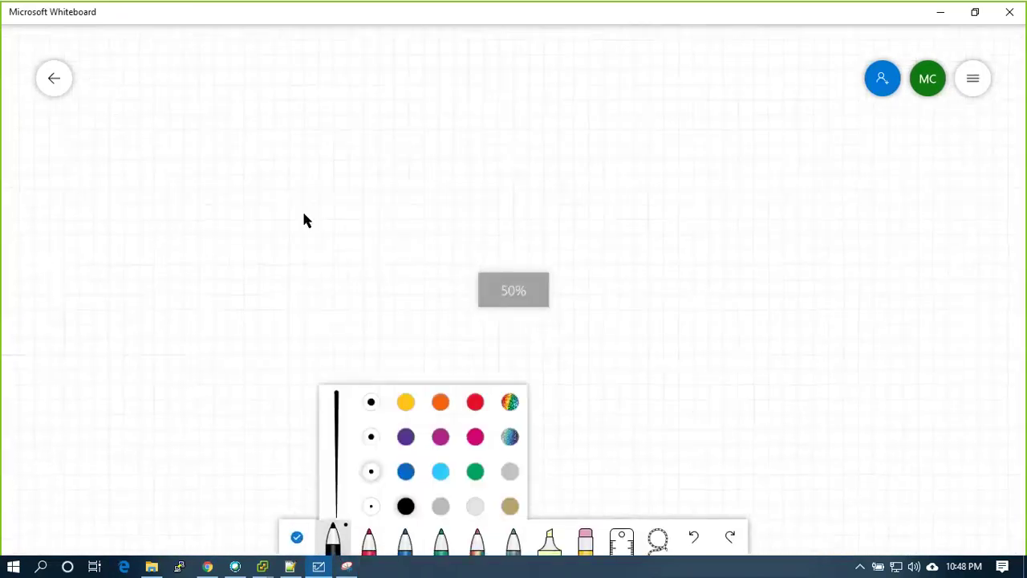
pyautogui.moveTo(348, 98)
pyautogui.mouseDown()
pyautogui.moveTo(361, 202)
pyautogui.moveTo(494, 127)
pyautogui.moveTo(352, 101)
pyautogui.mouseUp()
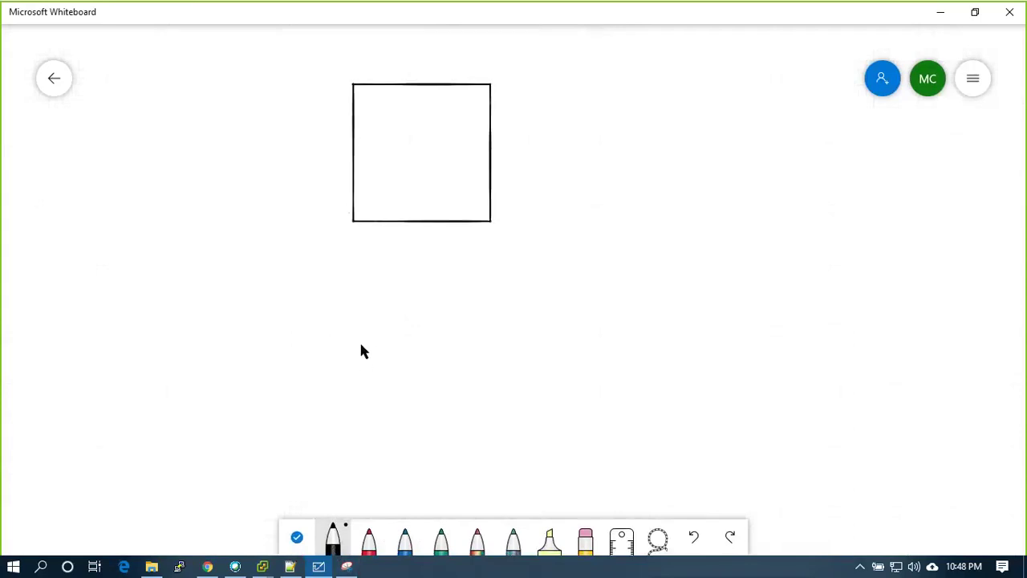
pyautogui.moveTo(364, 281)
pyautogui.mouseDown()
pyautogui.moveTo(362, 406)
pyautogui.moveTo(494, 402)
pyautogui.mouseUp()
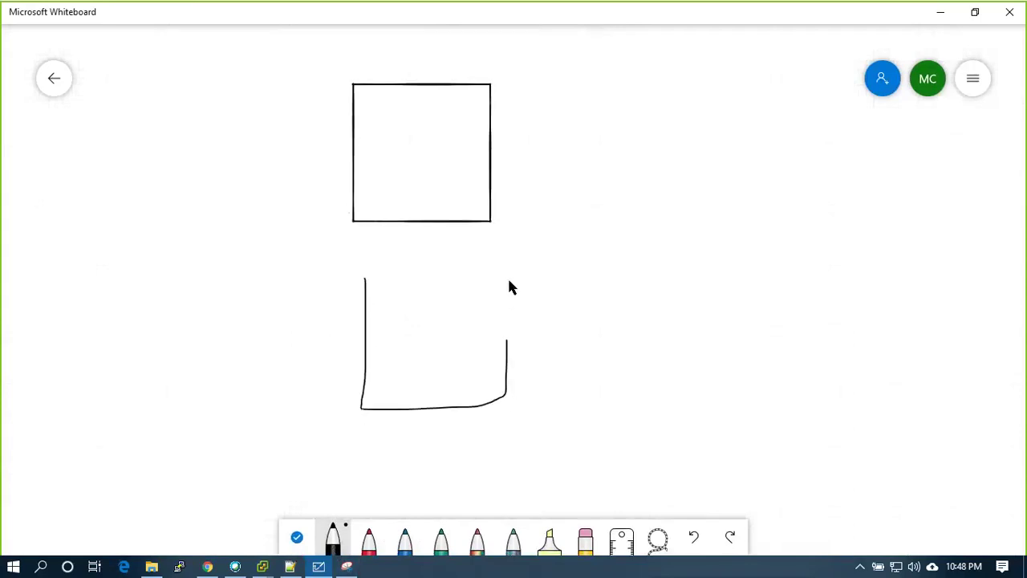
pyautogui.moveTo(370, 287); pyautogui.dragTo(366, 279)
pyautogui.moveTo(618, 146)
pyautogui.mouseDown()
pyautogui.moveTo(731, 300)
pyautogui.moveTo(744, 145)
pyautogui.moveTo(618, 146)
pyautogui.mouseUp()
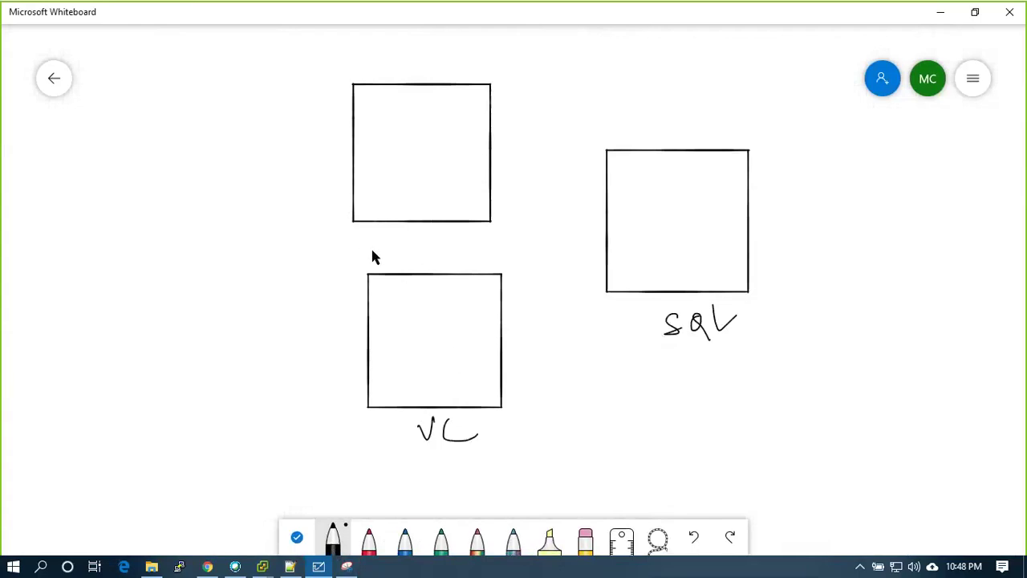
# Label the boxes PSC, VC and SQL, link them with arrows, add 40.39, 40.41, 40.38 and a database cylinder
pyautogui.moveTo(371, 238); pyautogui.dragTo(373, 247)
pyautogui.moveTo(446, 291); pyautogui.dragTo(451, 273)
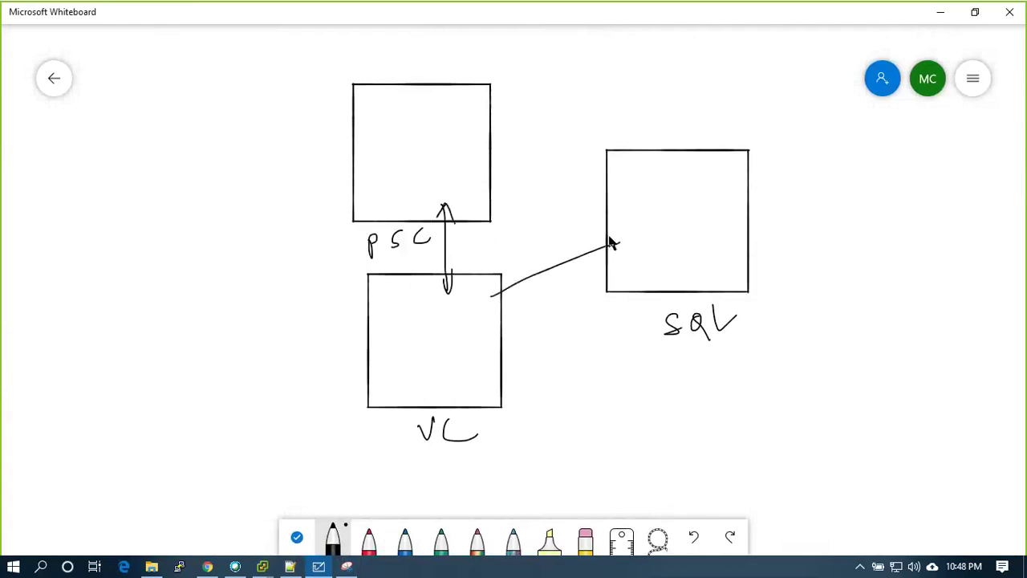
pyautogui.moveTo(612, 239); pyautogui.dragTo(611, 258)
pyautogui.moveTo(425, 471); pyautogui.dragTo(463, 457)
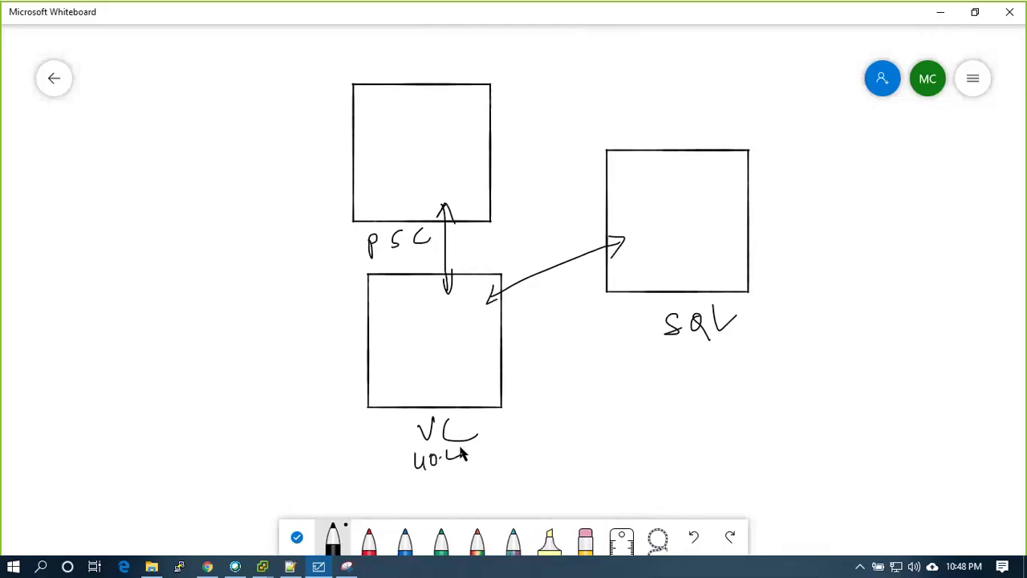
pyautogui.moveTo(438, 60)
pyautogui.mouseDown()
pyautogui.moveTo(454, 80)
pyautogui.moveTo(473, 69)
pyautogui.moveTo(487, 80)
pyautogui.mouseUp()
pyautogui.moveTo(617, 111); pyautogui.dragTo(630, 123)
pyautogui.moveTo(628, 112); pyautogui.dragTo(630, 136)
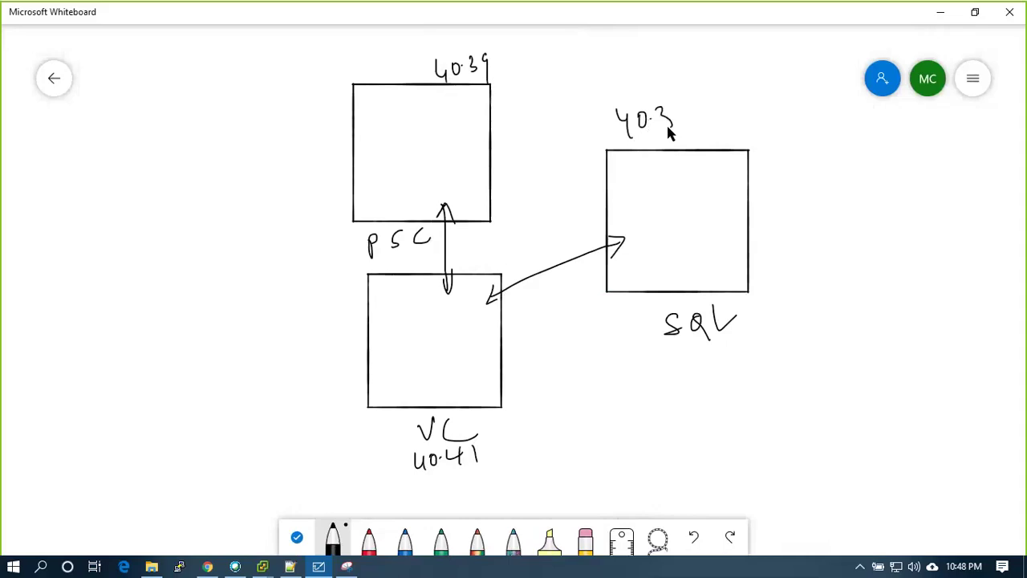
pyautogui.moveTo(680, 105); pyautogui.dragTo(676, 122)
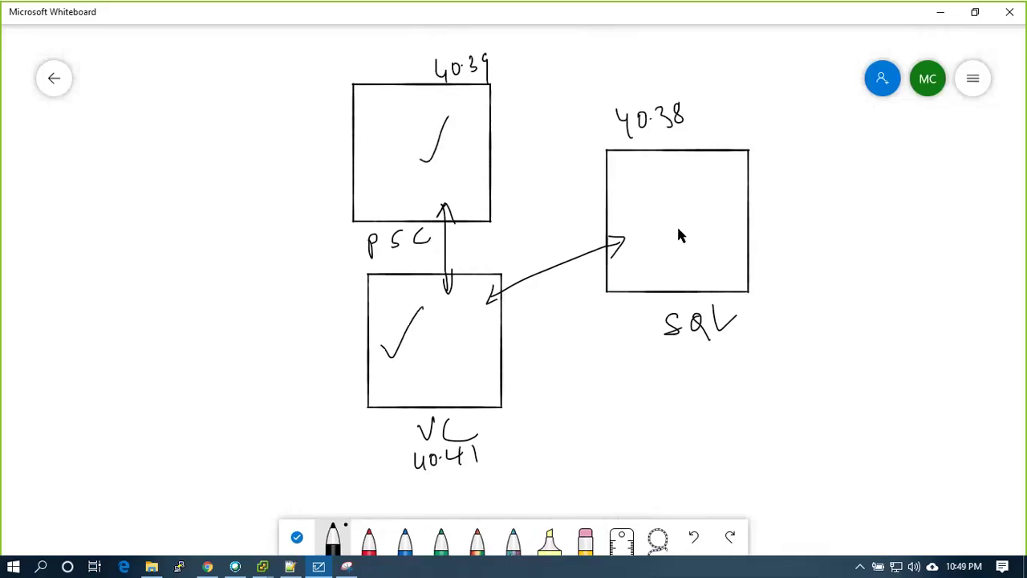
pyautogui.moveTo(633, 181); pyautogui.dragTo(672, 183)
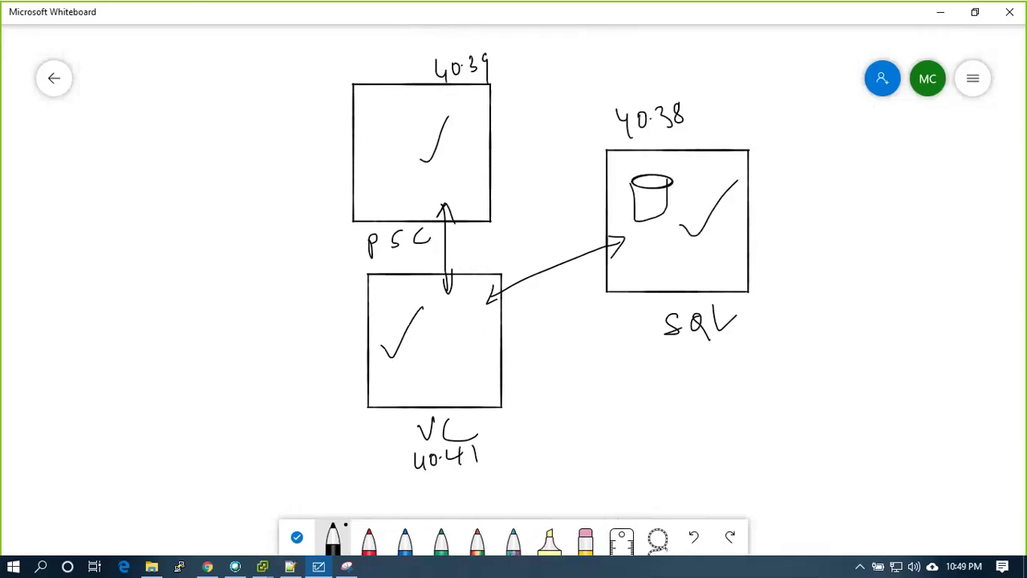
# In the full-screen VCENTER01 console, finish the vCenter setup, exit the installer and close This PC
pyautogui.moveTo(262, 566)
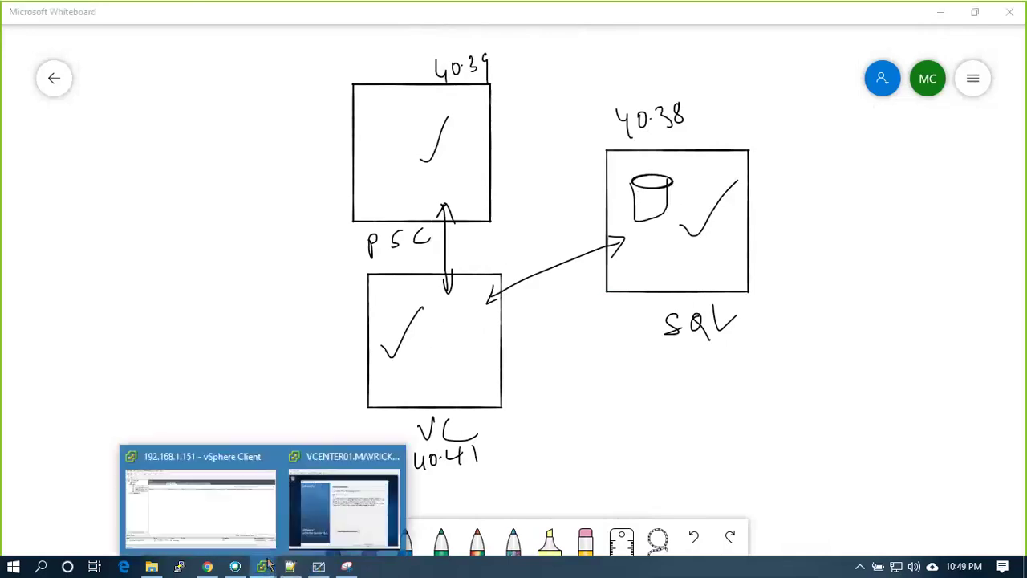
pyautogui.click(345, 497)
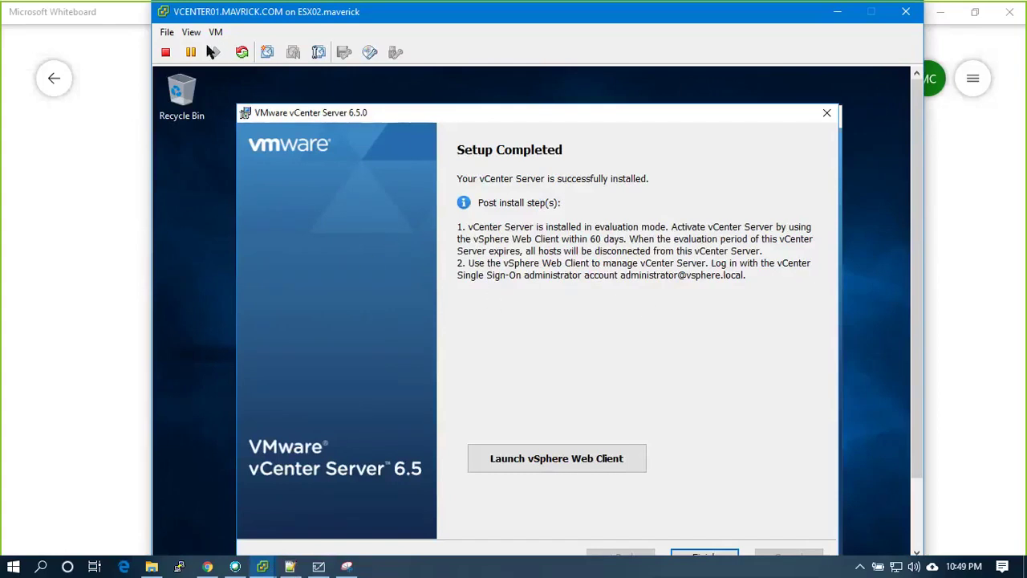
pyautogui.click(191, 32)
pyautogui.click(201, 101)
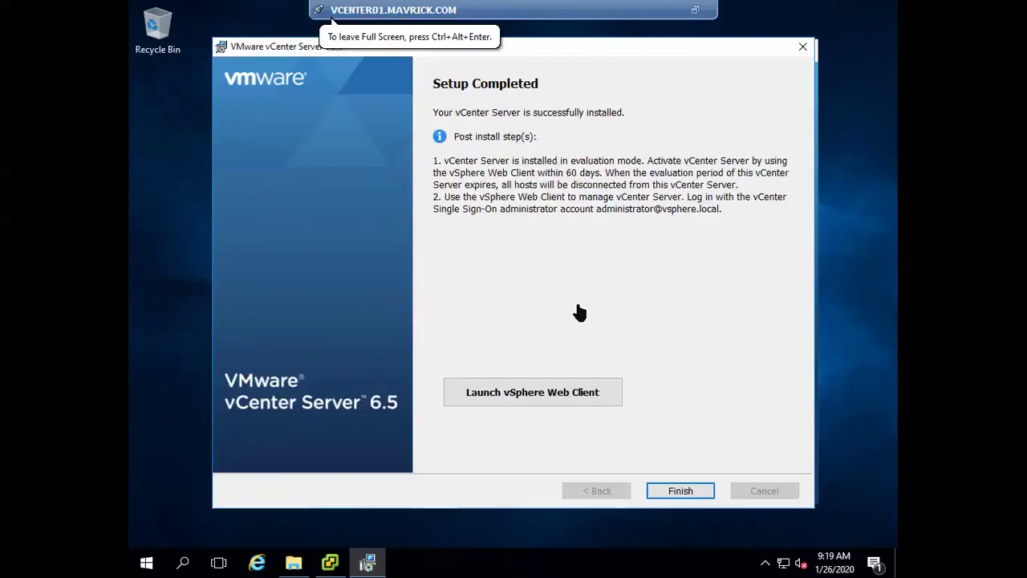
pyautogui.press('Return')
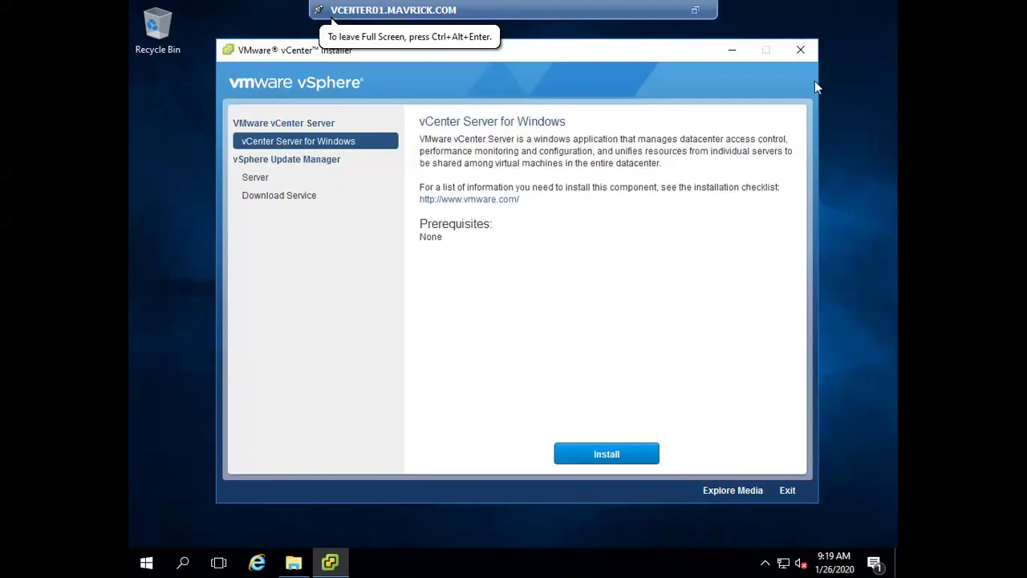
pyautogui.click(807, 56)
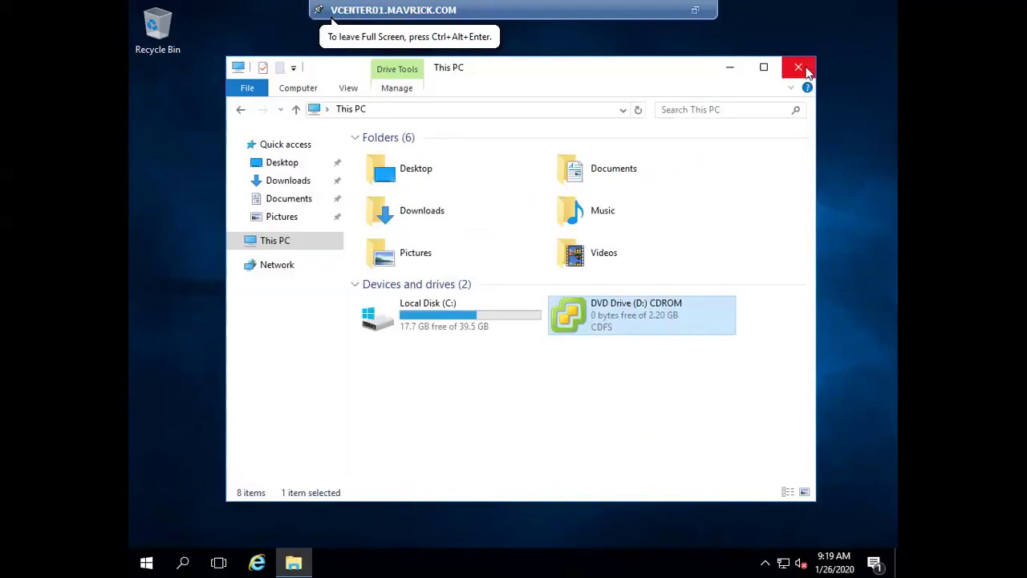
pyautogui.click(784, 61)
# Close the VM console, Microsoft Whiteboard and the annotated Database Settings snip
pyautogui.click(695, 12)
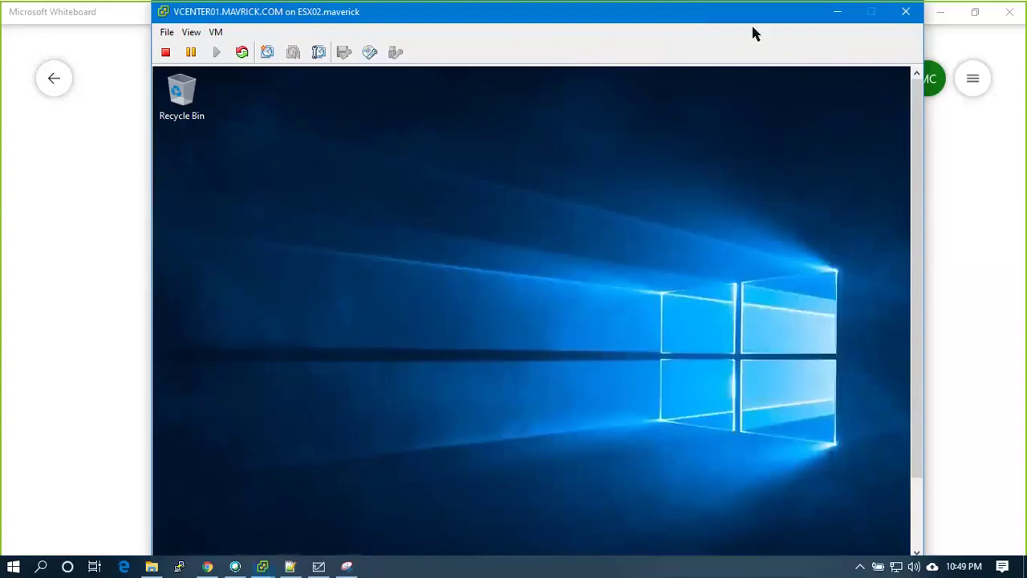
pyautogui.click(905, 11)
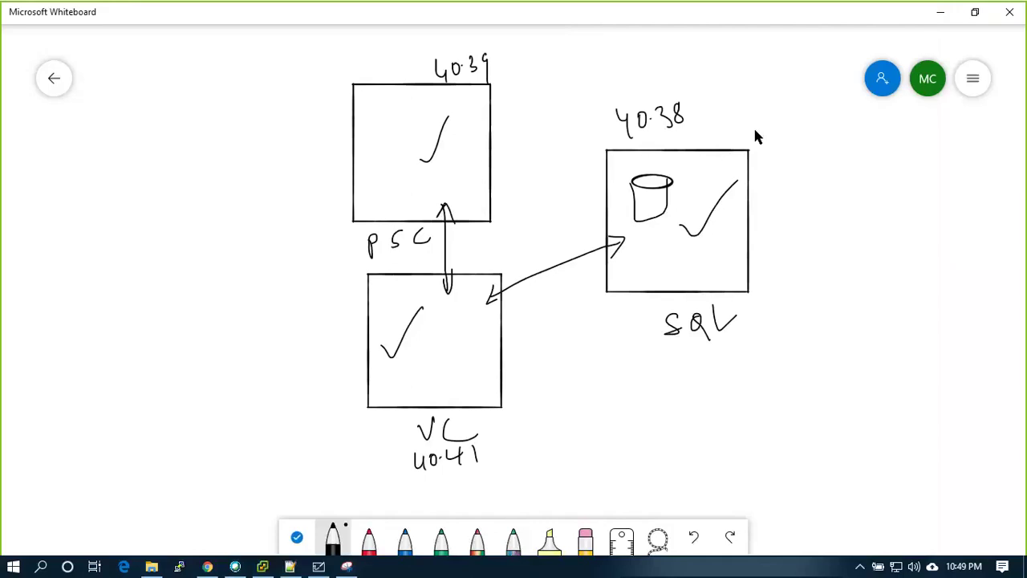
pyautogui.click(1009, 11)
pyautogui.click(903, 11)
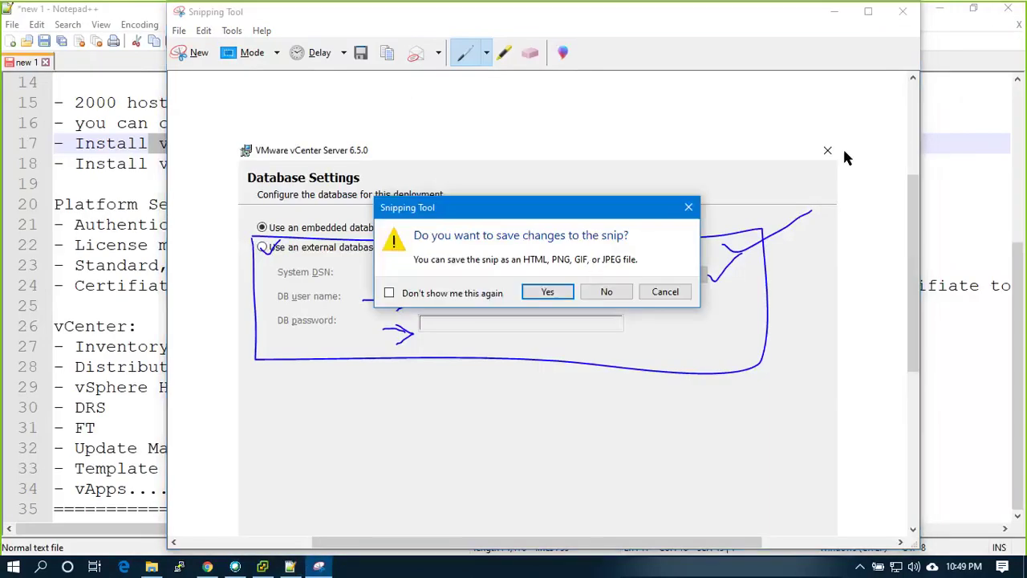
# Add the heading '3. Login into vCenter WebConsole' at the end of the notes
pyautogui.click(600, 291)
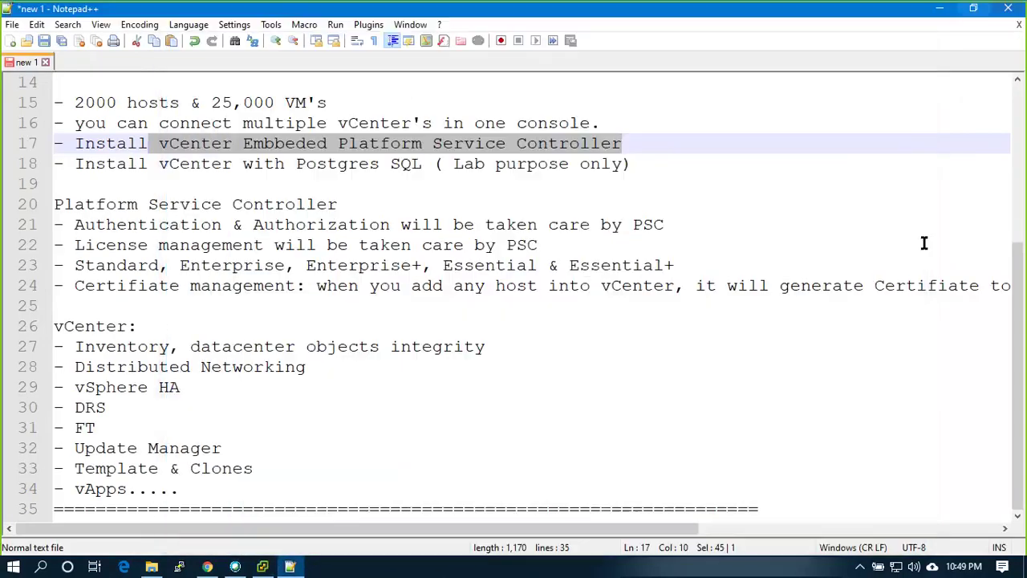
pyautogui.click(786, 507)
pyautogui.press('Return')
pyautogui.write('3. L')
pyautogui.write('into ')
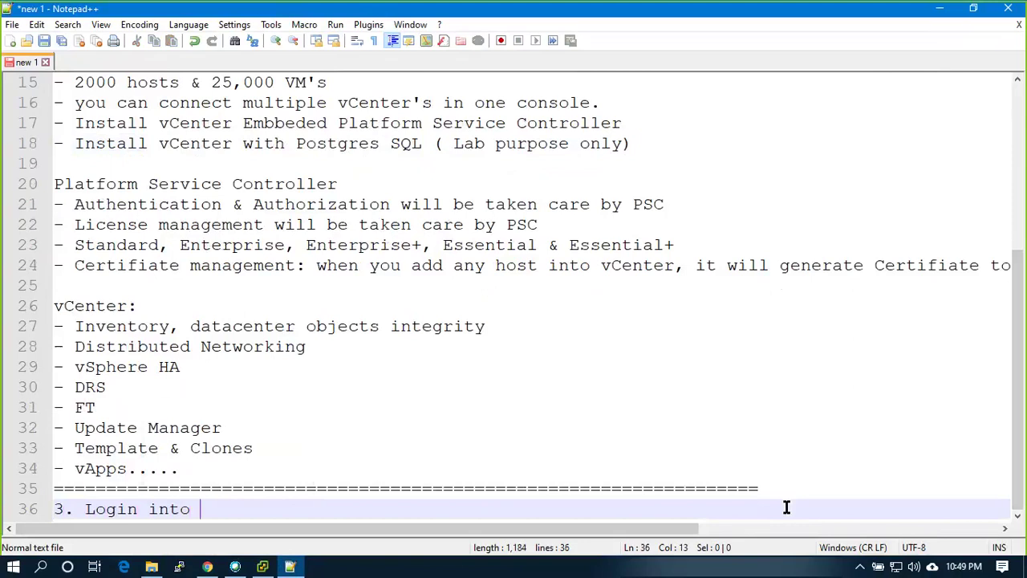
pyautogui.write('vCenter WEb')
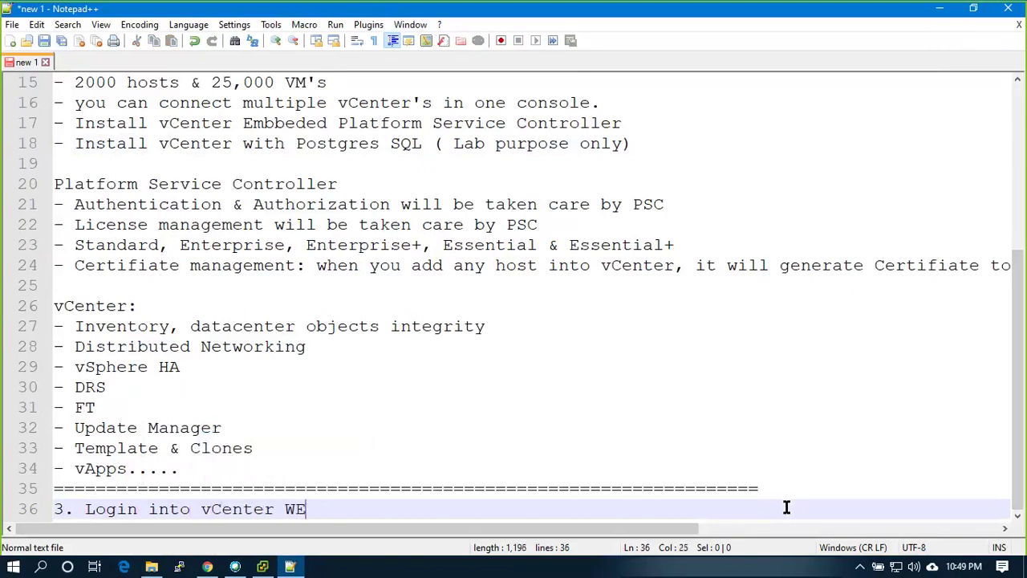
pyautogui.press('BackSpace')
pyautogui.press('BackSpace')
pyautogui.write('ebS')
pyautogui.press('BackSpace')
pyautogui.write('Console')
pyautogui.press('Return')
pyautogui.press('Return')
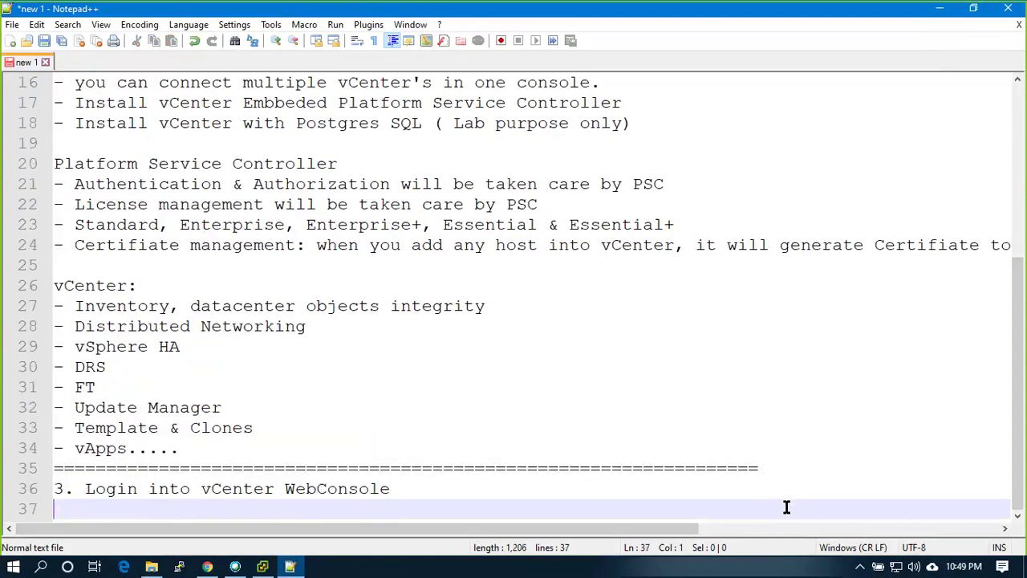
# List 'Craete DATACENTER', 'Add ESXi Hosts into vCenter' and 'Create Cluster' as bullet lines under it
pyautogui.write('- Craete DA')
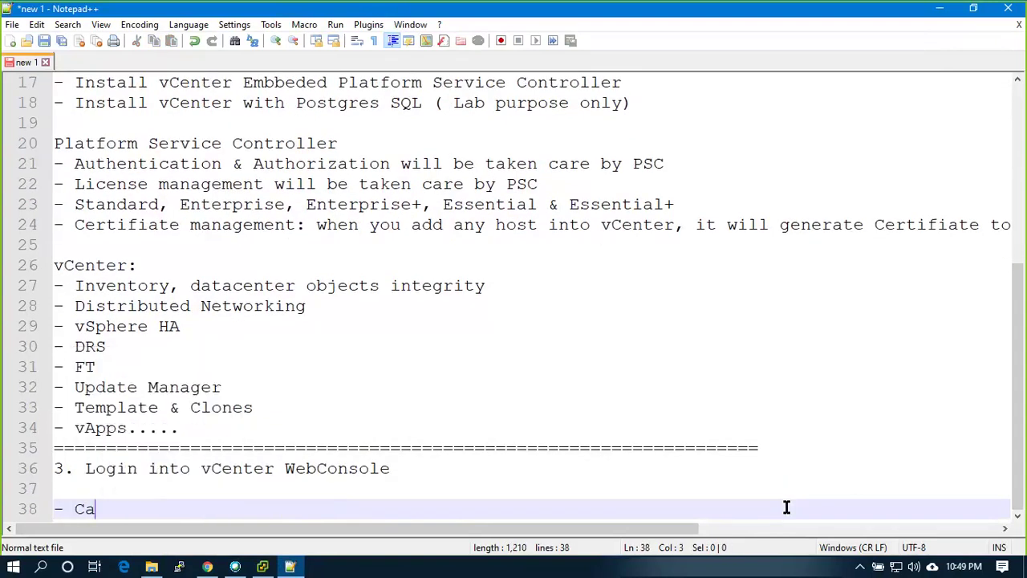
pyautogui.write('TACENTER')
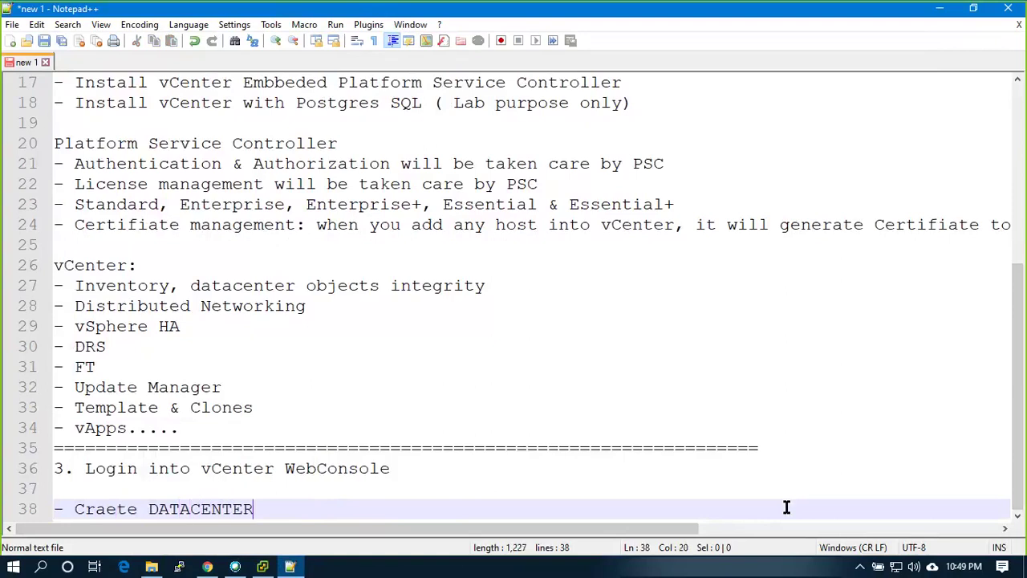
pyautogui.press('Return')
pyautogui.write('- Create')
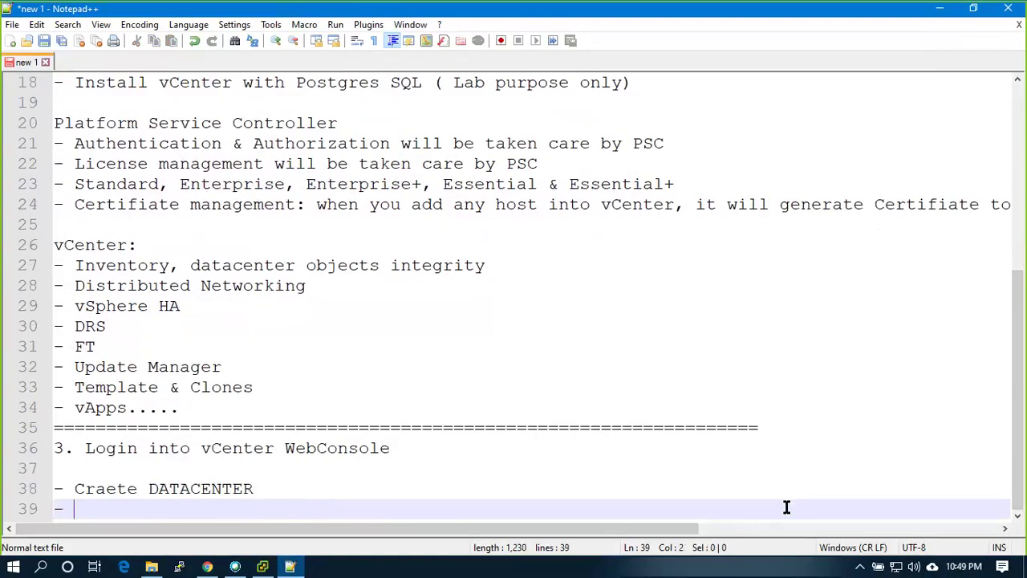
pyautogui.press('BackSpace')
pyautogui.press('BackSpace')
pyautogui.press('BackSpace')
pyautogui.press('BackSpace')
pyautogui.press('BackSpace')
pyautogui.press('BackSpace')
pyautogui.press('BackSpace')
pyautogui.write('Add ESXI')
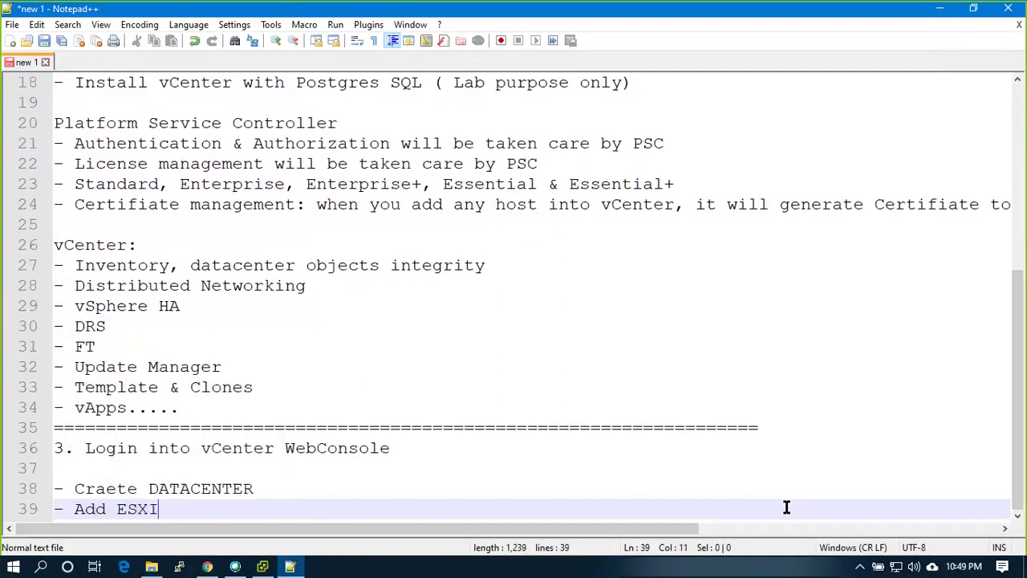
pyautogui.write('i Hosts into ')
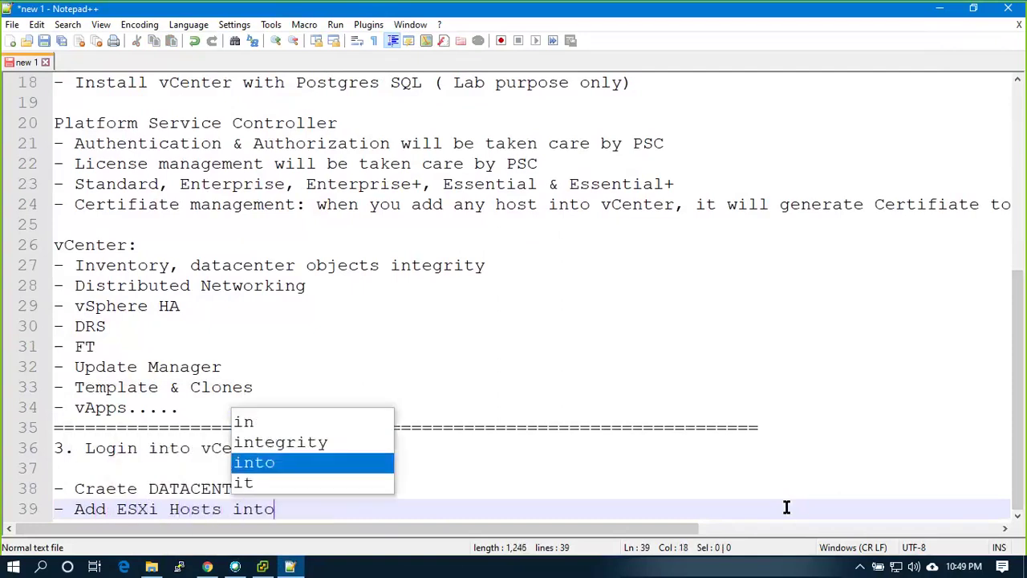
pyautogui.write('V')
pyautogui.press('BackSpace')
pyautogui.write('vCen')
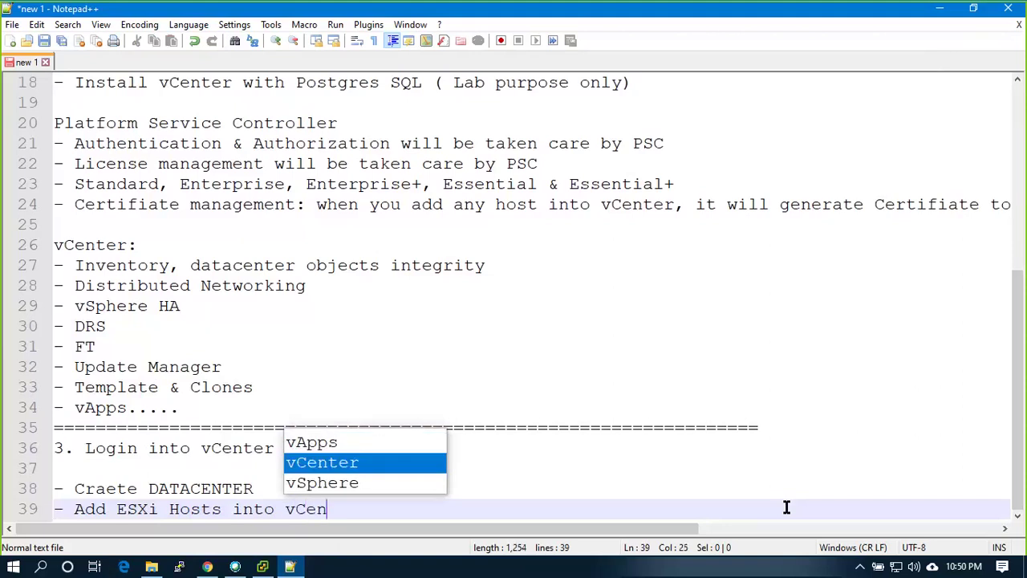
pyautogui.write('ter-')
pyautogui.press('Return')
pyautogui.write('- Create C')
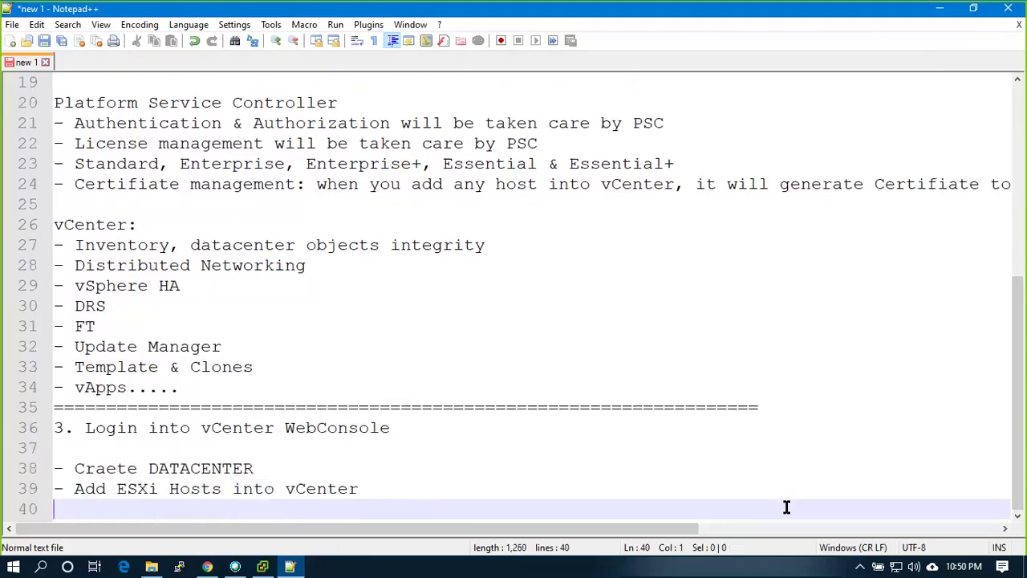
pyautogui.write('luster')
pyautogui.press('Return')
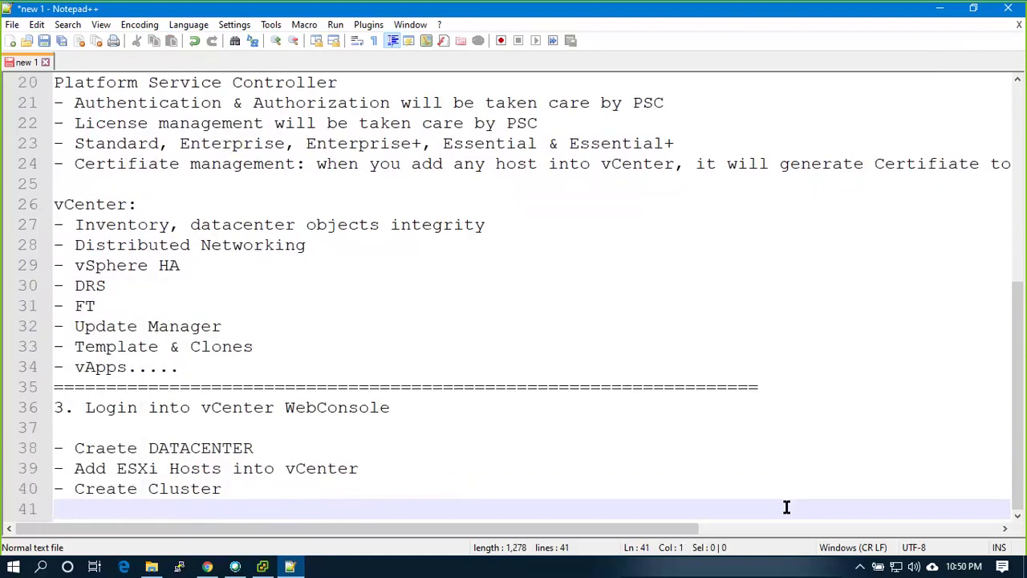
# Browse Chrome to 192.168.40.40, bypass the certificate warning, and launch the vSphere Web Client (Flash)
pyautogui.click(944, 10)
pyautogui.click(762, 271)
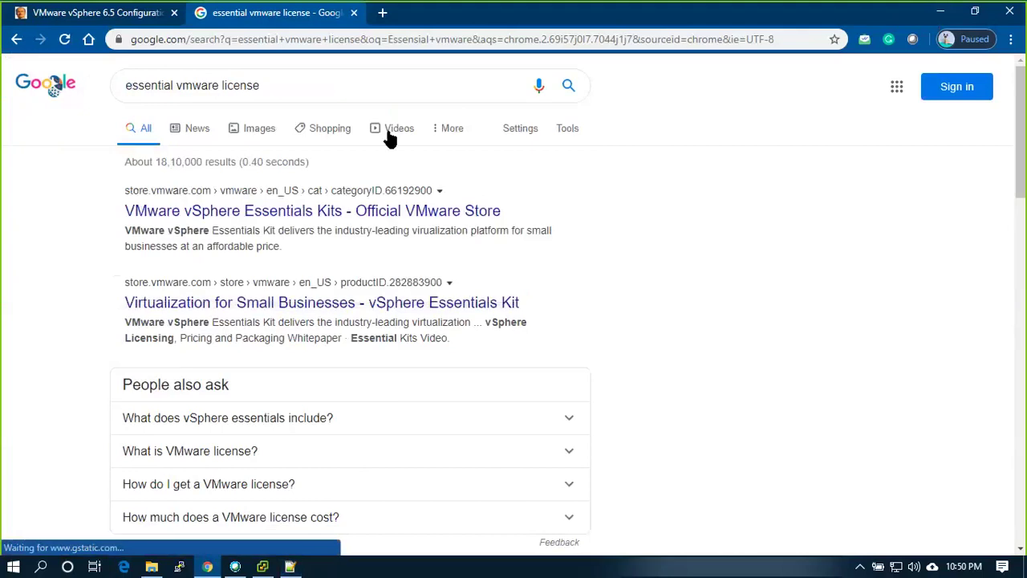
pyautogui.click(305, 39)
pyautogui.write('192')
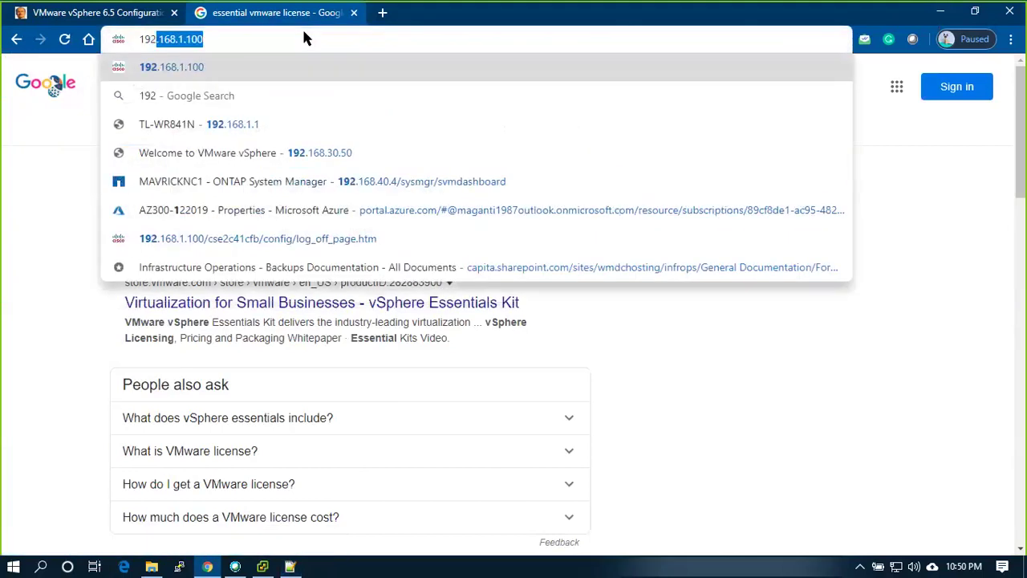
pyautogui.write('.168.40.40')
pyautogui.press('Return')
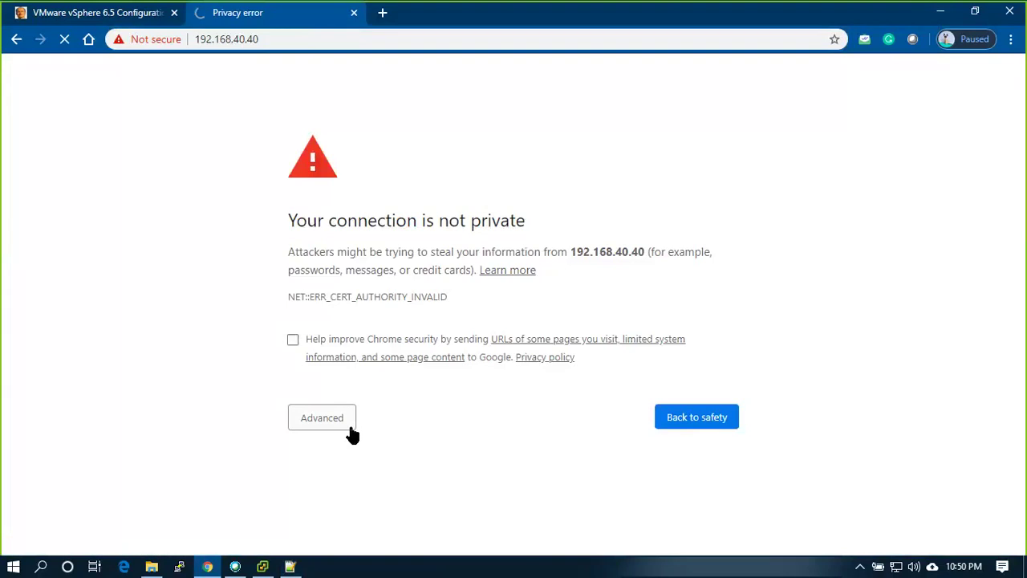
pyautogui.click(351, 426)
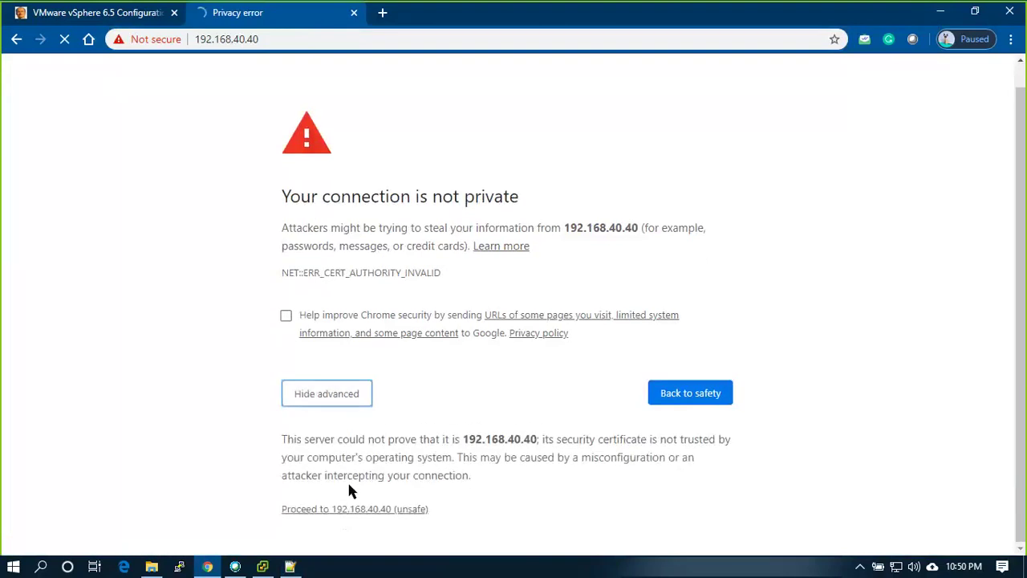
pyautogui.click(348, 511)
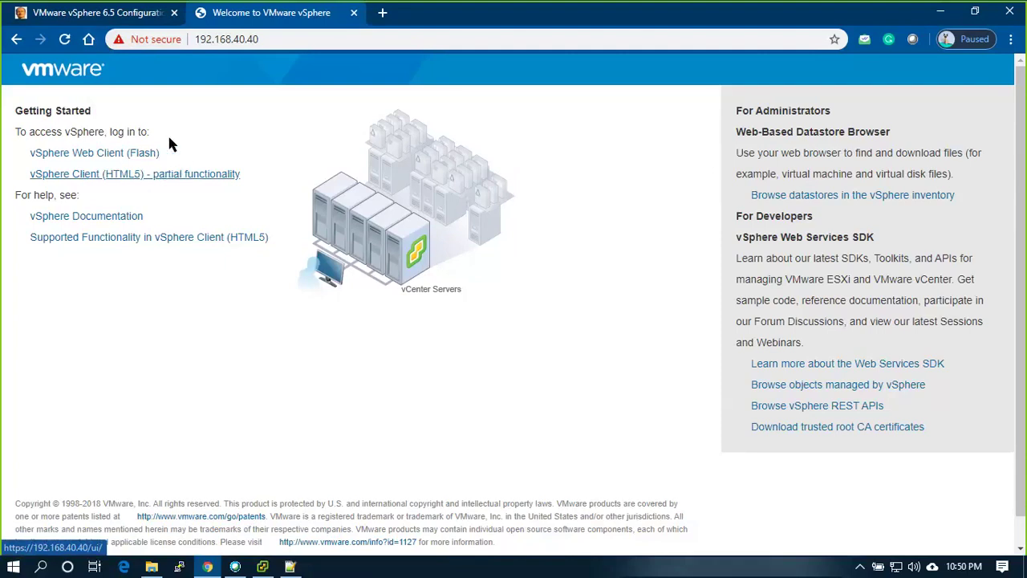
pyautogui.click(114, 155)
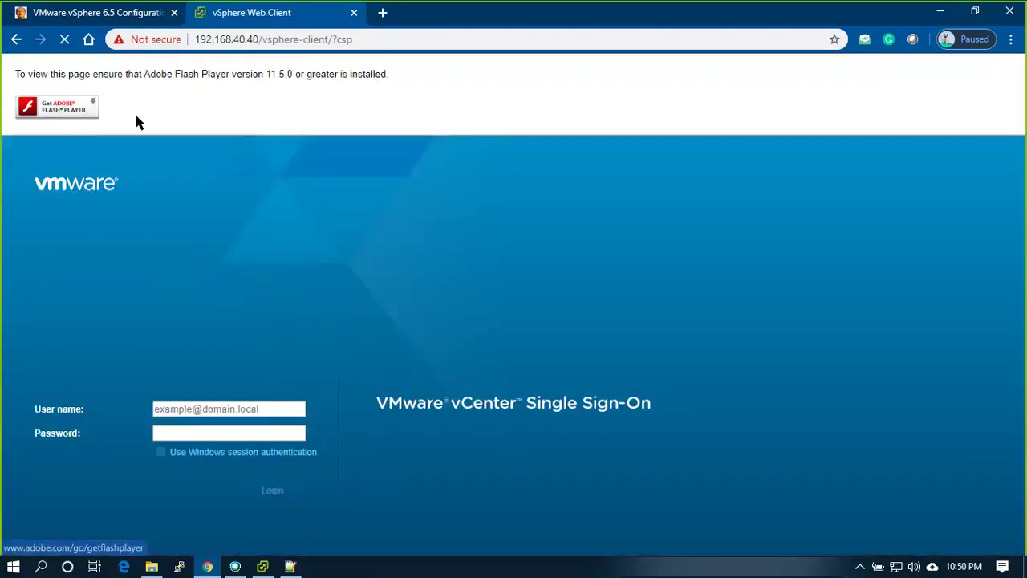
# Allow pop-ups and redirects for the 192.168.40.40 site and reload the page
pyautogui.click(153, 40)
pyautogui.click(282, 193)
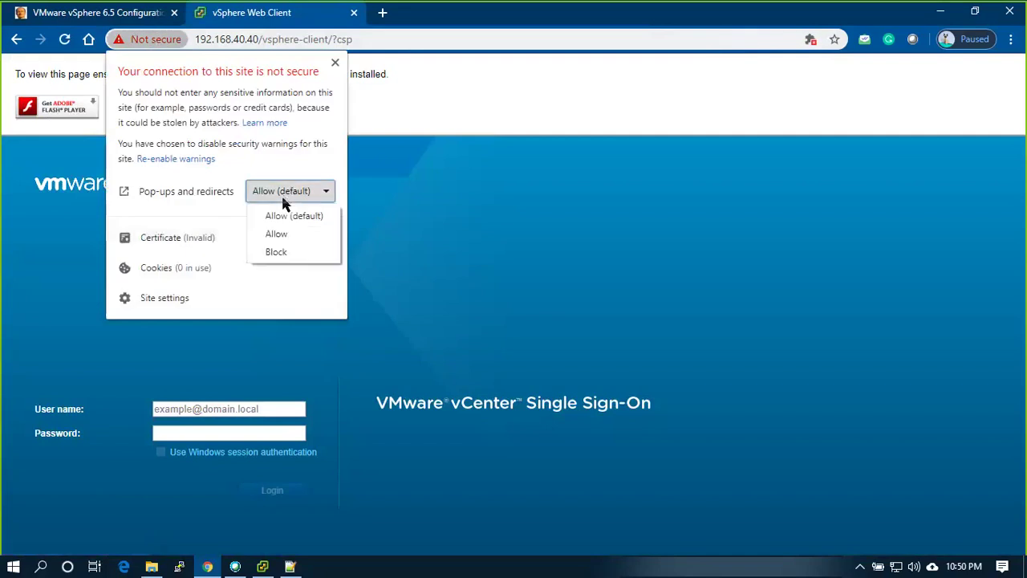
pyautogui.click(285, 235)
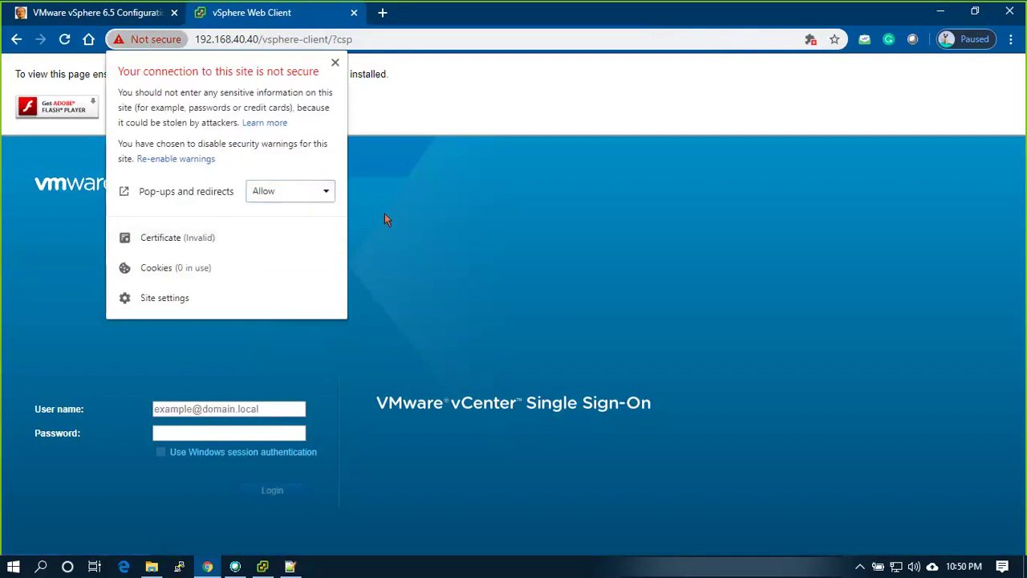
pyautogui.click(419, 273)
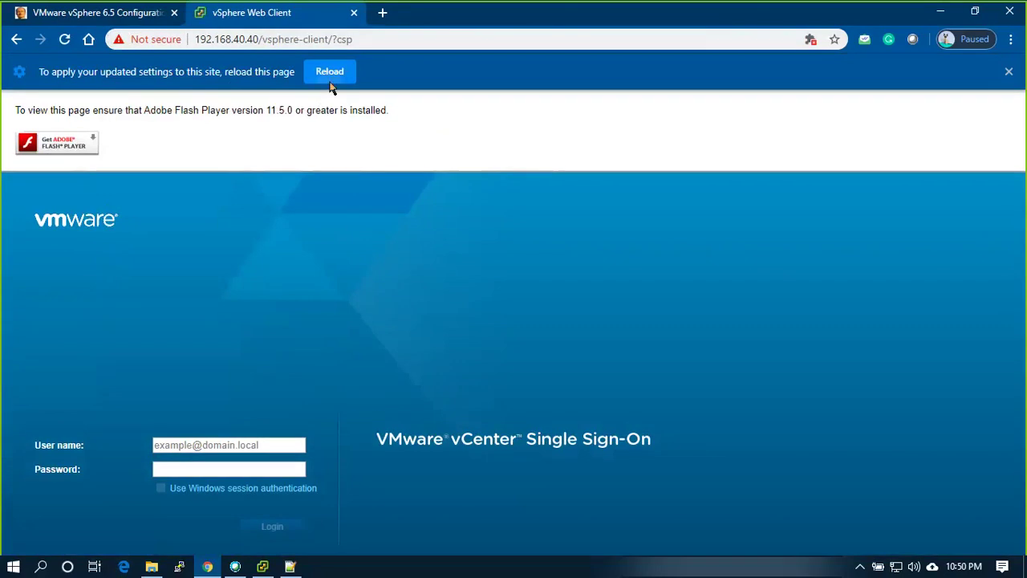
pyautogui.click(329, 71)
# Allow Flash for 192.168.40.40 in Chrome's site settings, close the Settings tab, and reload the login page
pyautogui.click(164, 41)
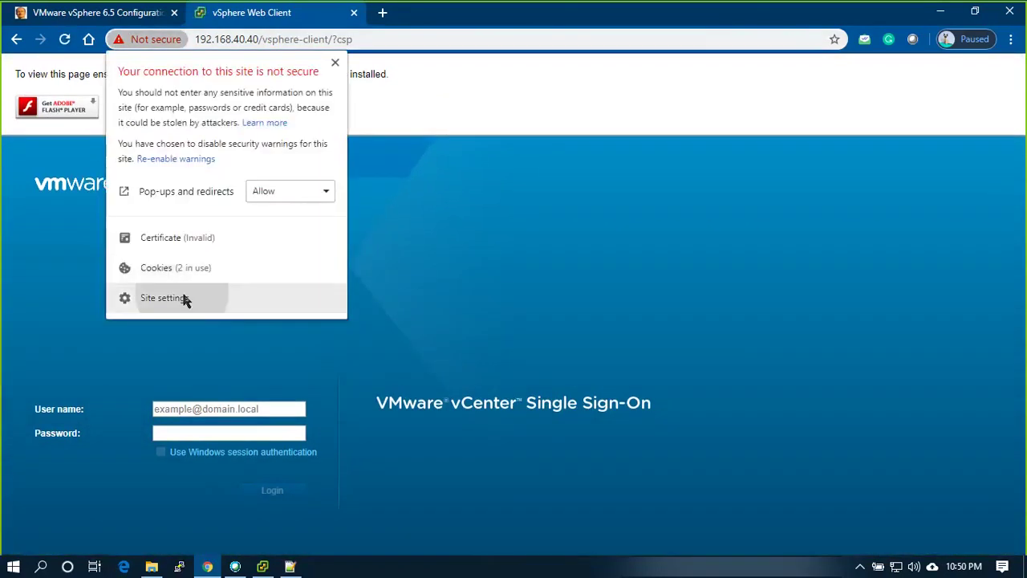
pyautogui.click(185, 297)
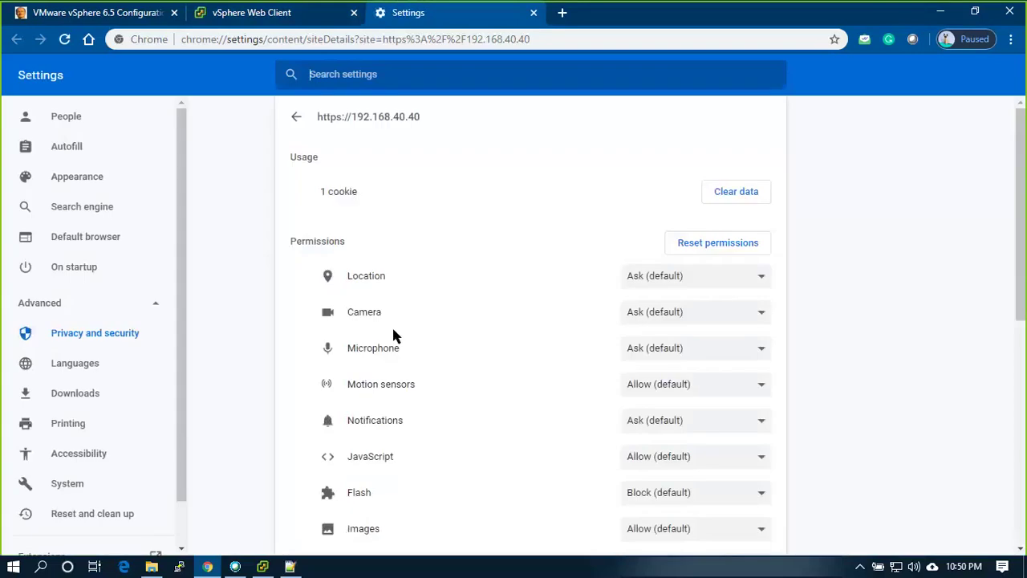
pyautogui.scroll(-2, 419, 318)
pyautogui.click(653, 345)
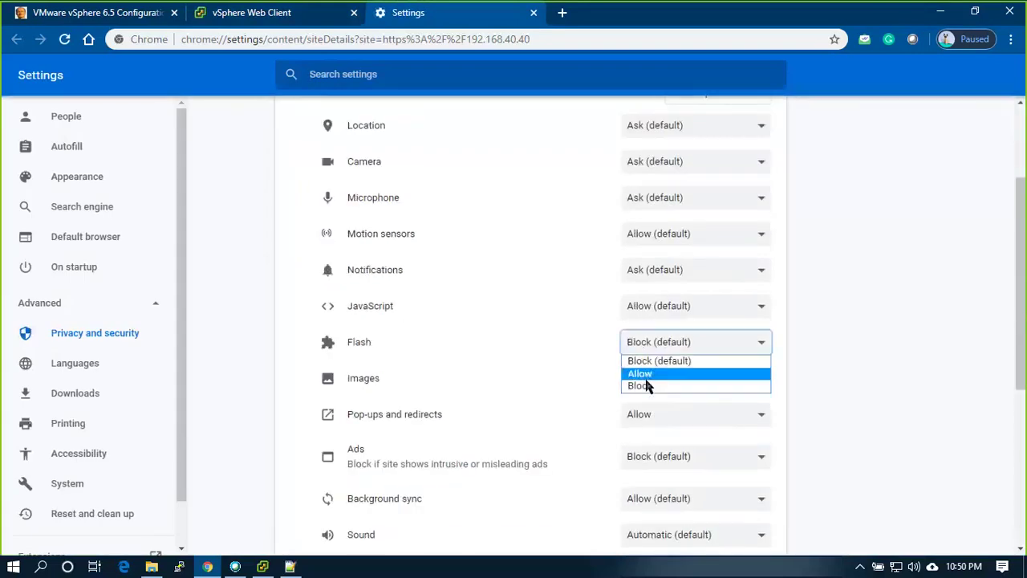
pyautogui.click(641, 373)
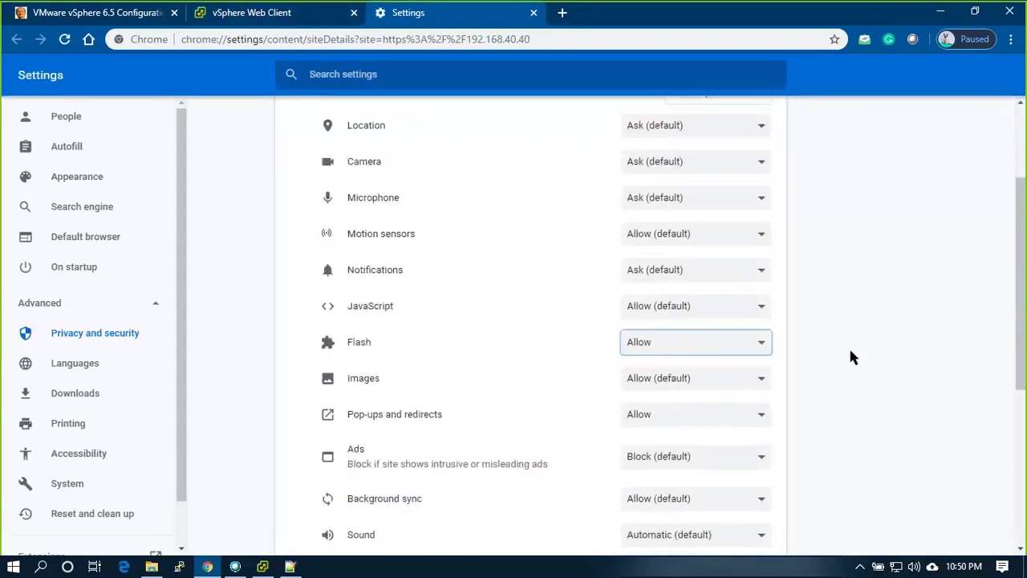
pyautogui.rightClick(384, 15)
pyautogui.click(411, 129)
pyautogui.click(325, 74)
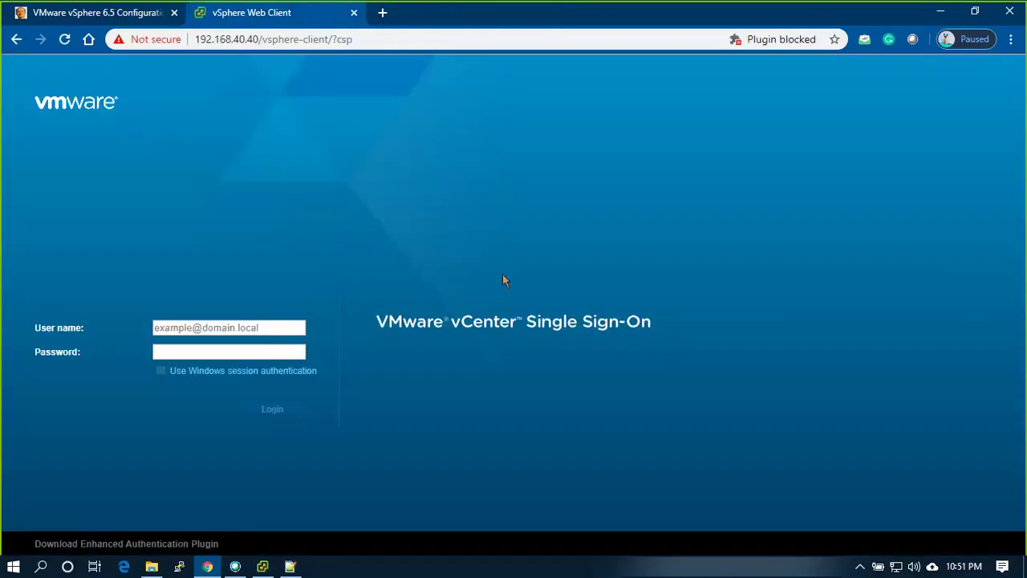
# Sign in to vCenter Single Sign-On with the saved administrator account, then minimize Chrome
pyautogui.click(216, 329)
pyautogui.write('A')
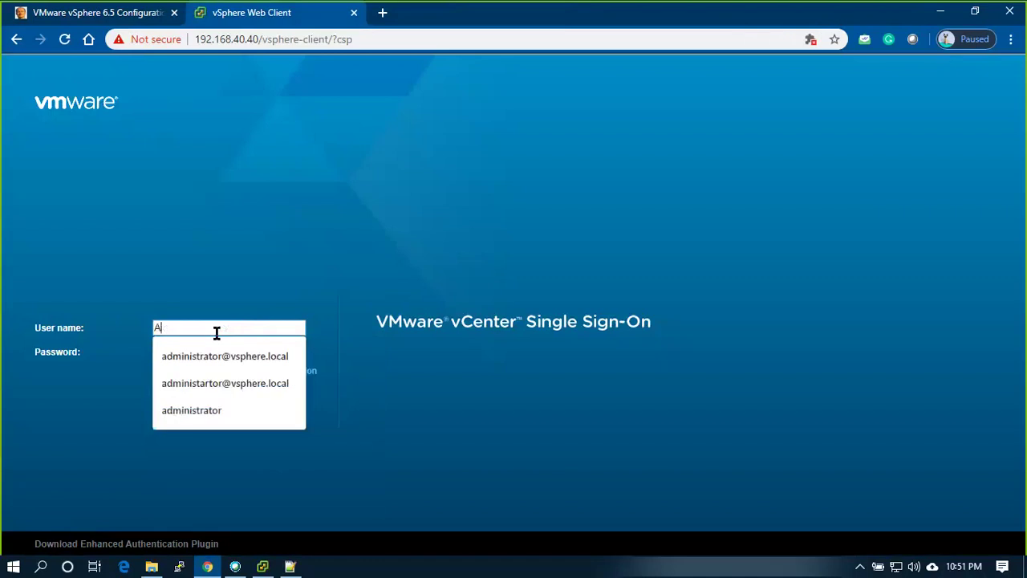
pyautogui.write('dministrator@')
pyautogui.press('Down')
pyautogui.press('Return')
pyautogui.click(217, 353)
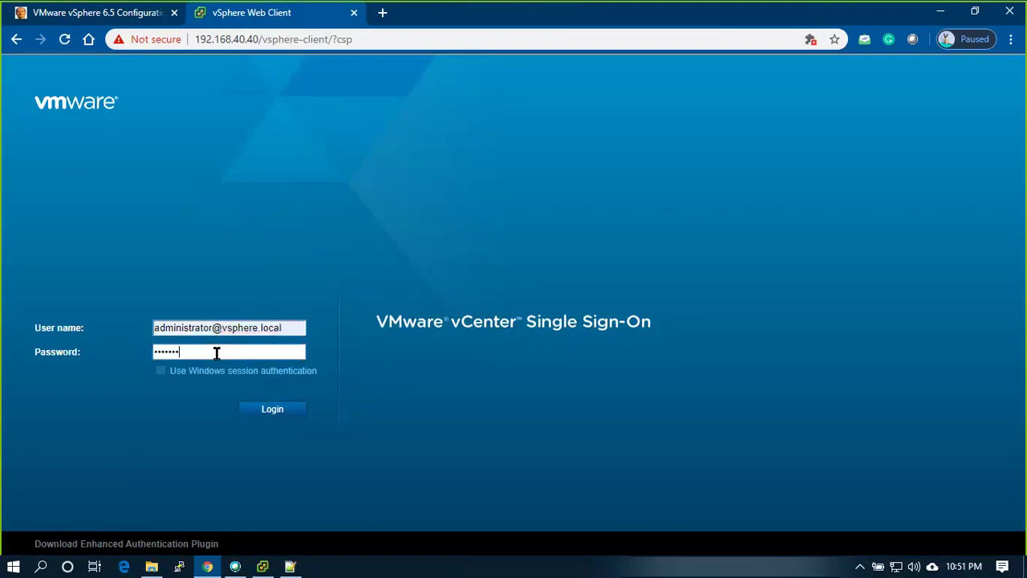
pyautogui.press('Return')
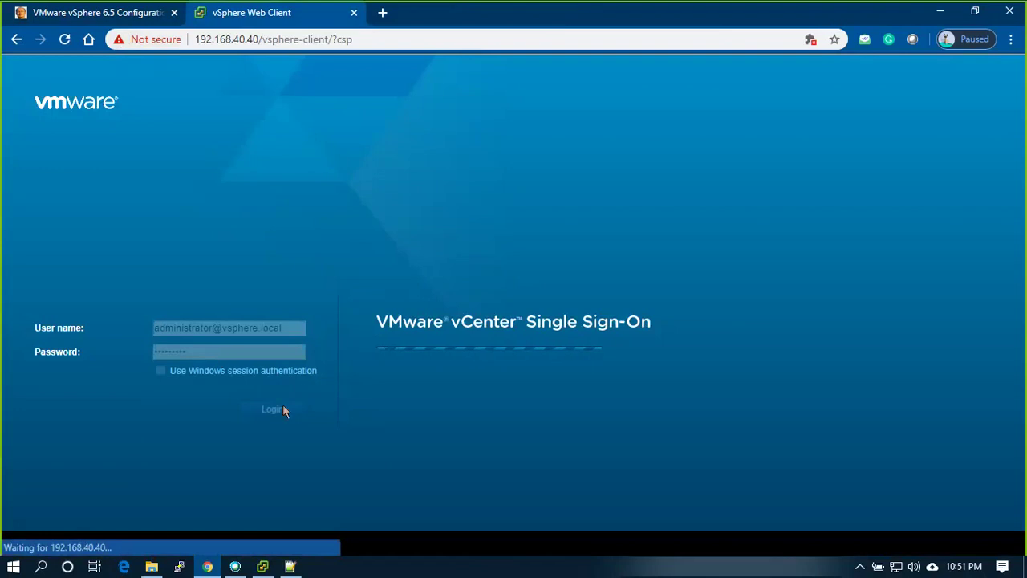
pyautogui.click(210, 566)
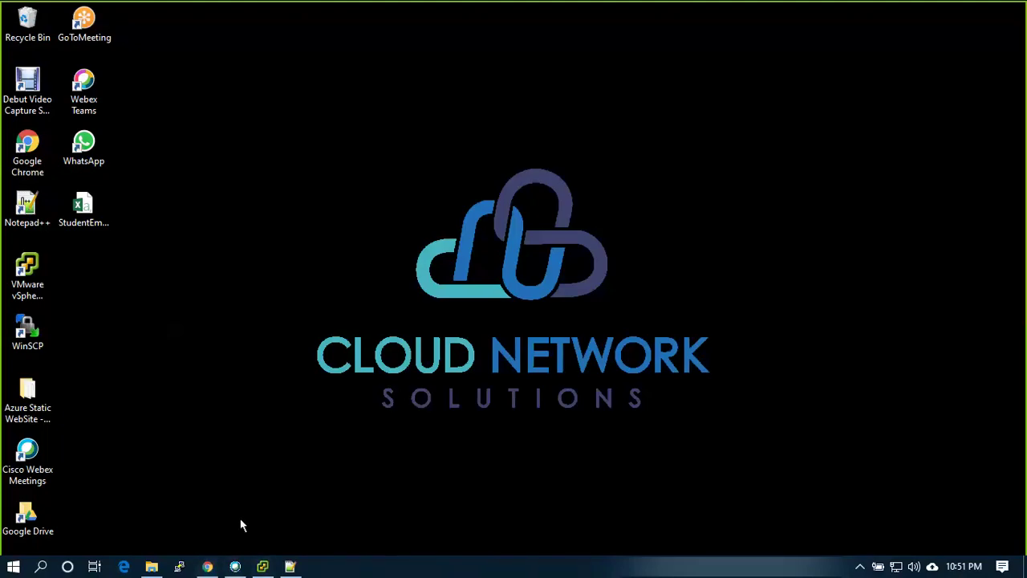
# Power on LABESXI01–LABESXI03 in lab1 from vSphere Client, then switch back to the Web Client in Chrome
pyautogui.click(262, 567)
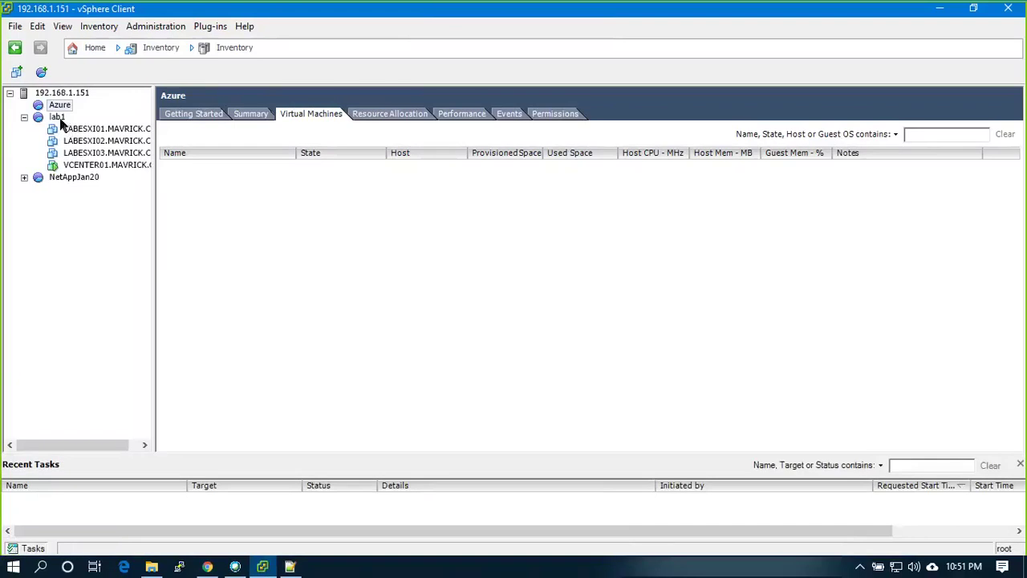
pyautogui.click(277, 168)
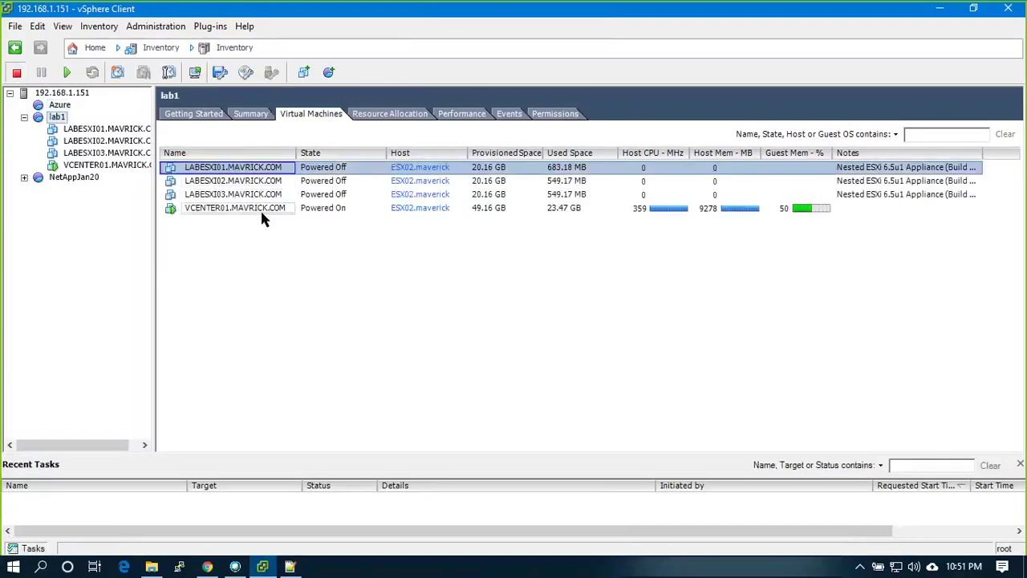
pyautogui.keyDown('shift'); pyautogui.click(260, 195); pyautogui.keyUp('shift')
pyautogui.click(67, 73)
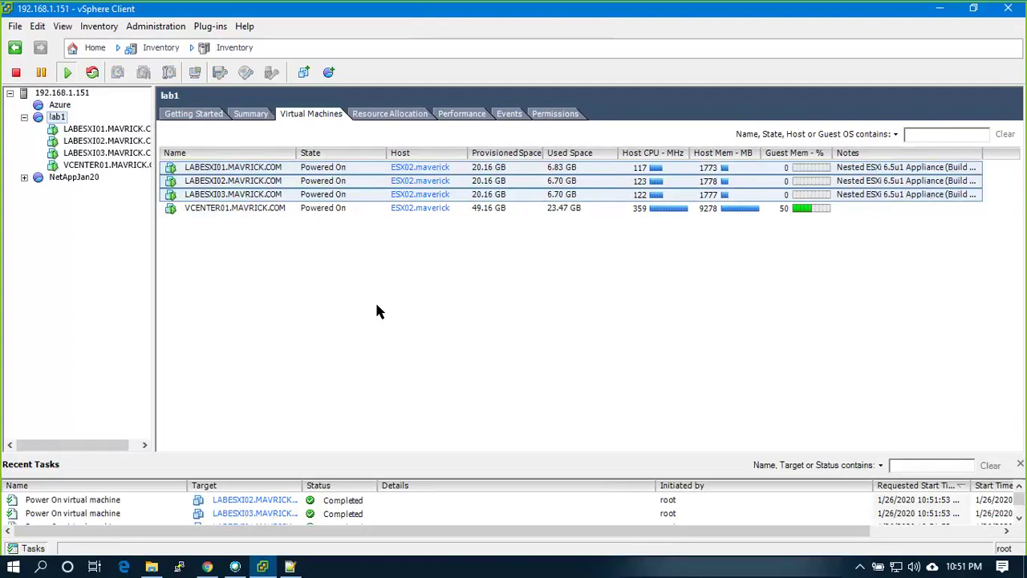
pyautogui.click(235, 566)
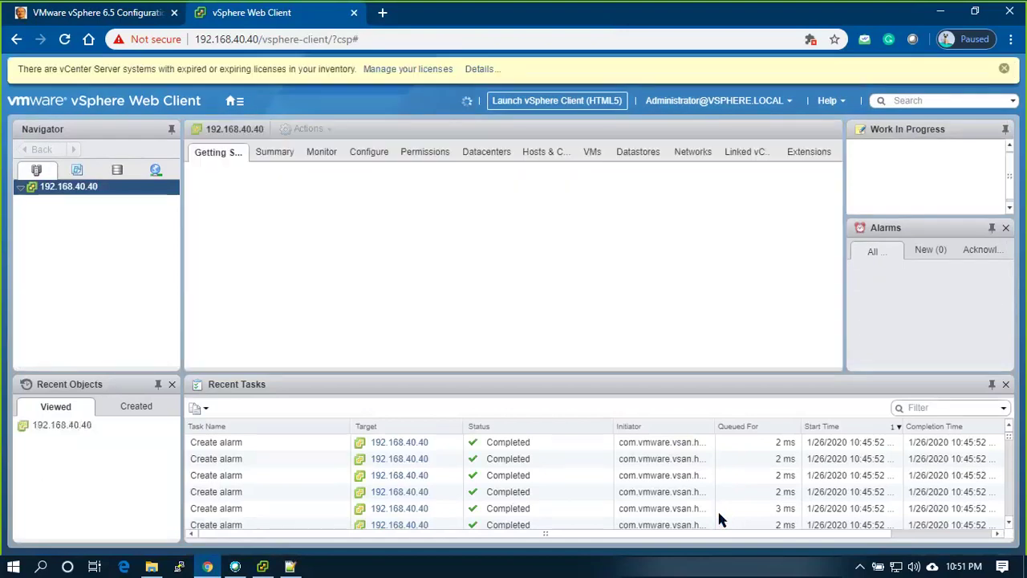
# Open the Summary of vCenter 192.168.40.40 from the Hosts and Clusters view
pyautogui.click(40, 181)
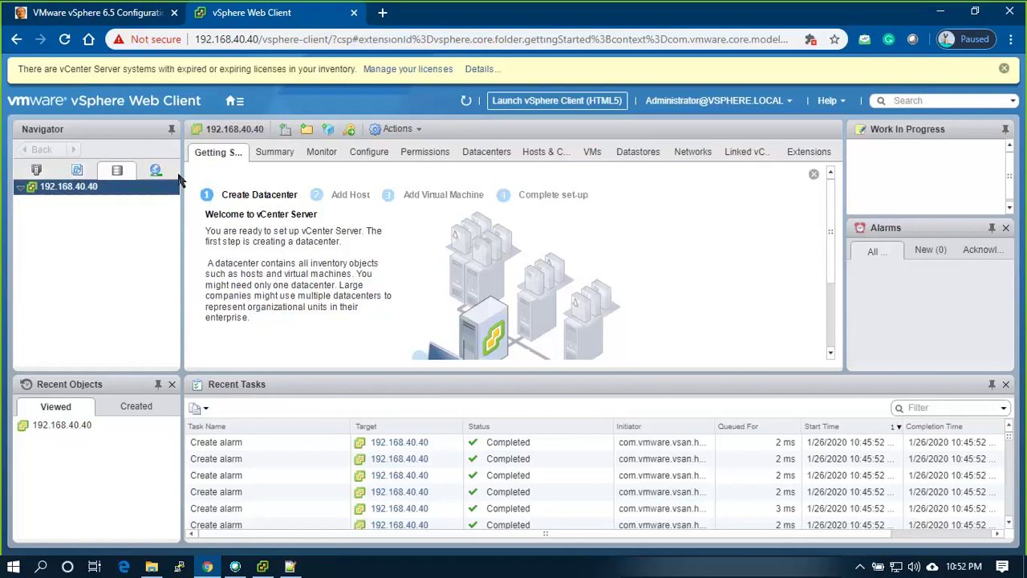
pyautogui.click(38, 172)
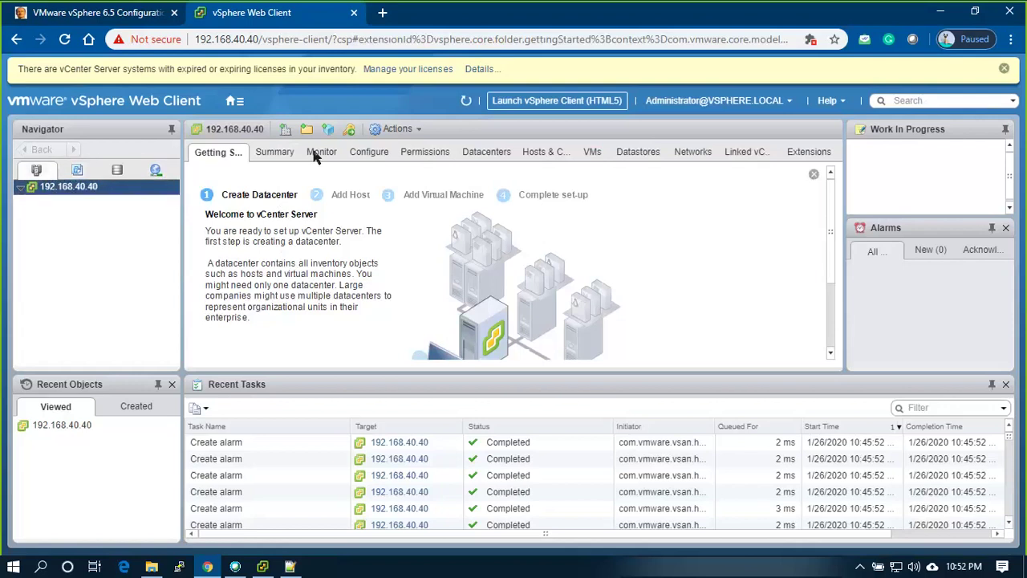
pyautogui.click(420, 130)
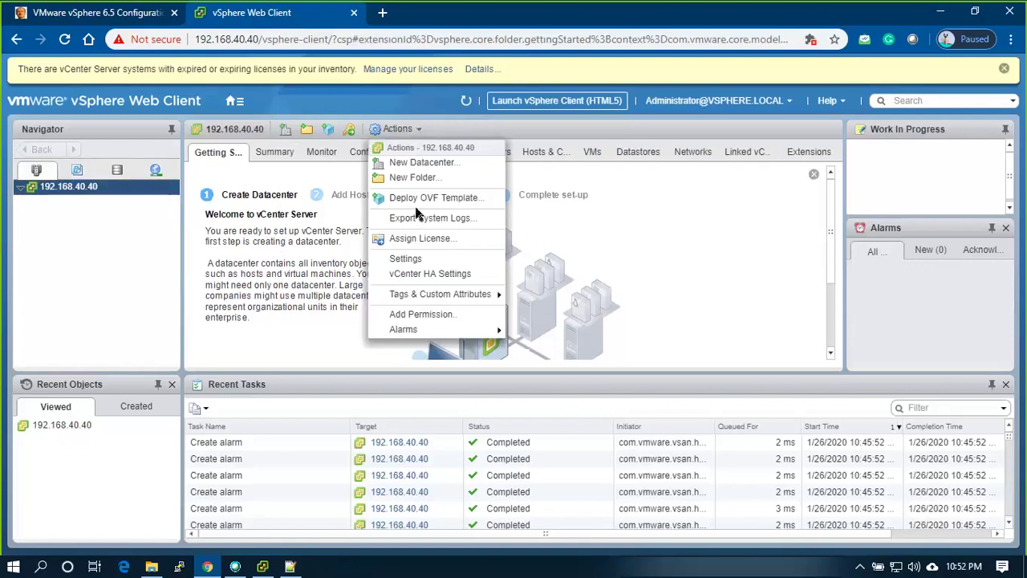
pyautogui.click(276, 154)
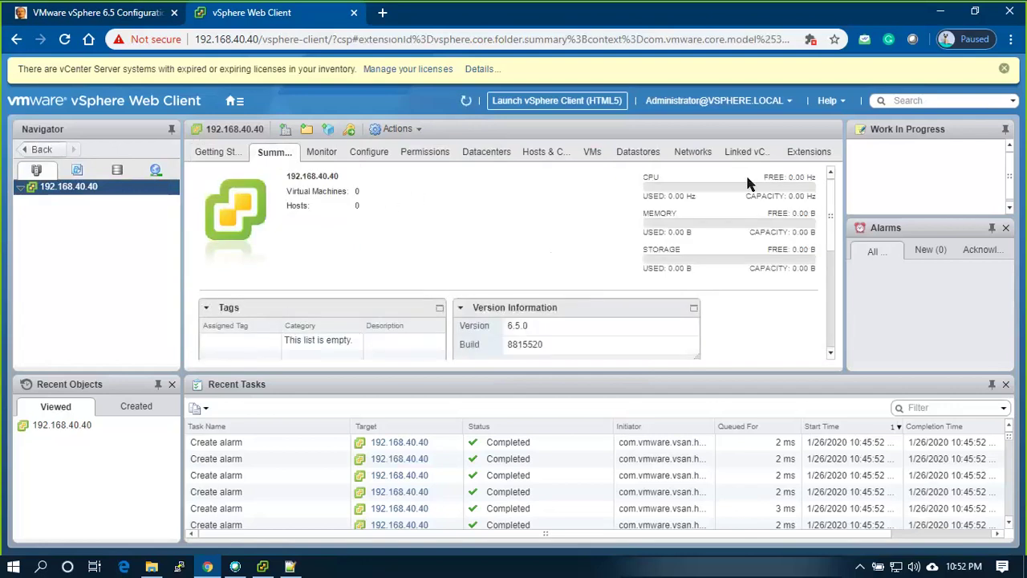
# Highlight version 6.5.0 and build 8815520, then launch the HTML5 vSphere Client
pyautogui.scroll(-1, 504, 275)
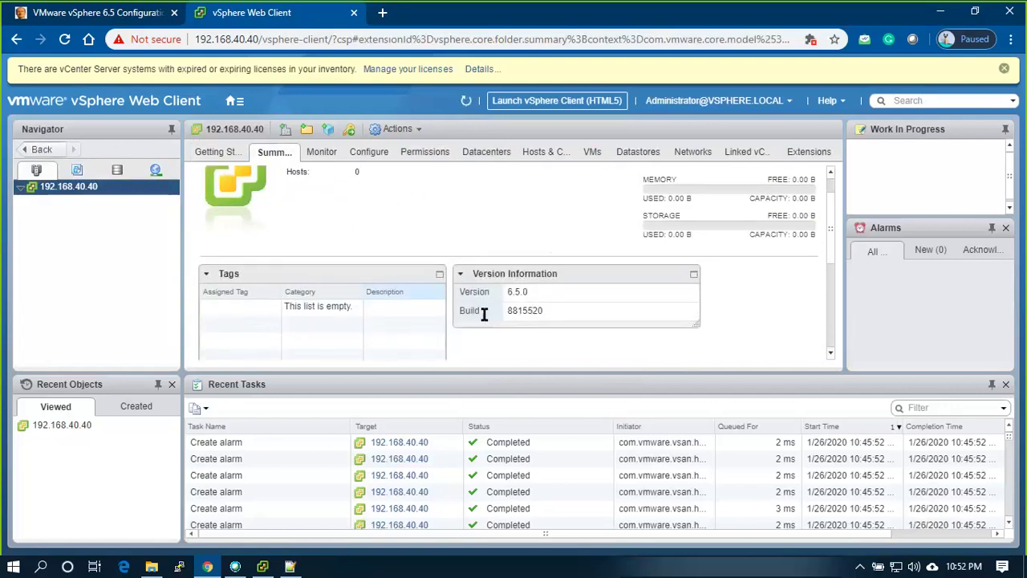
pyautogui.doubleClick(526, 292)
pyautogui.moveTo(553, 312); pyautogui.dragTo(494, 312)
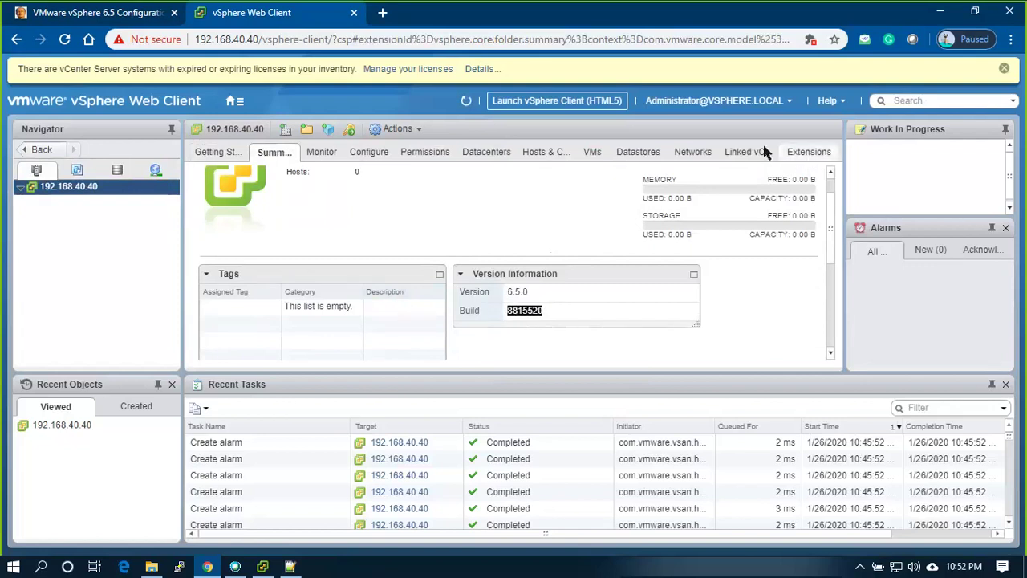
pyautogui.click(546, 102)
pyautogui.click(228, 13)
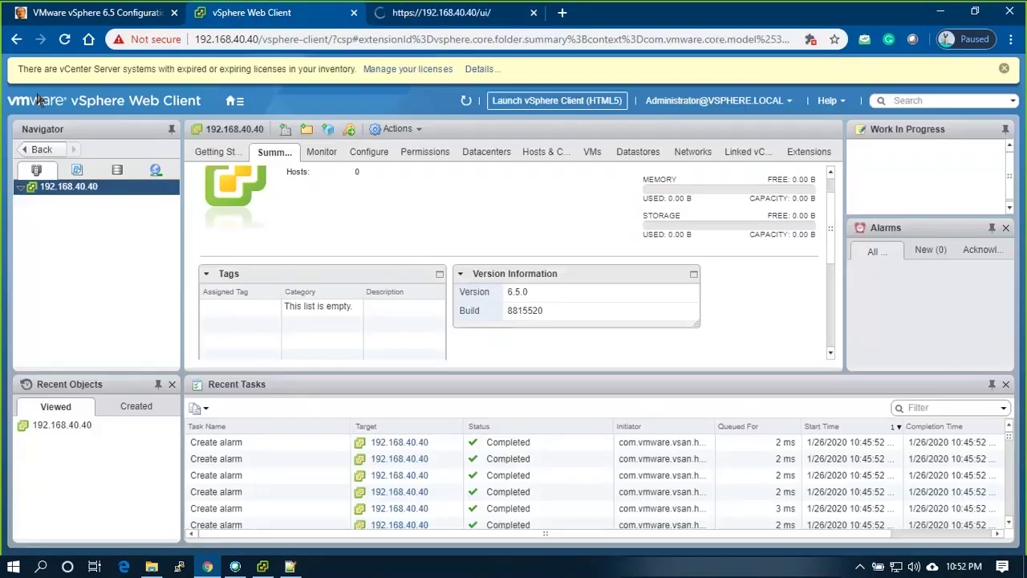
pyautogui.moveTo(33, 70); pyautogui.dragTo(360, 69)
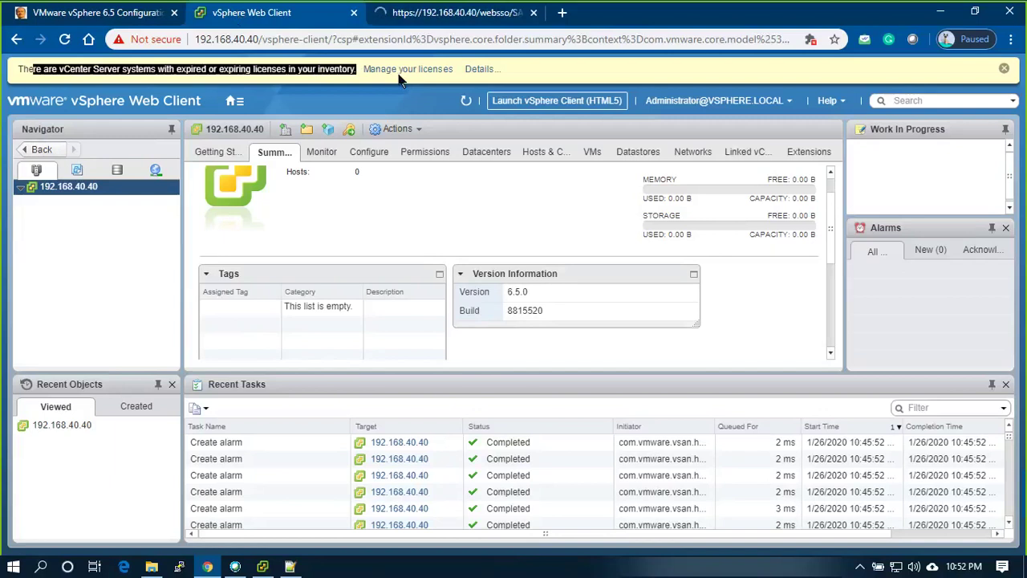
pyautogui.click(405, 79)
pyautogui.click(465, 100)
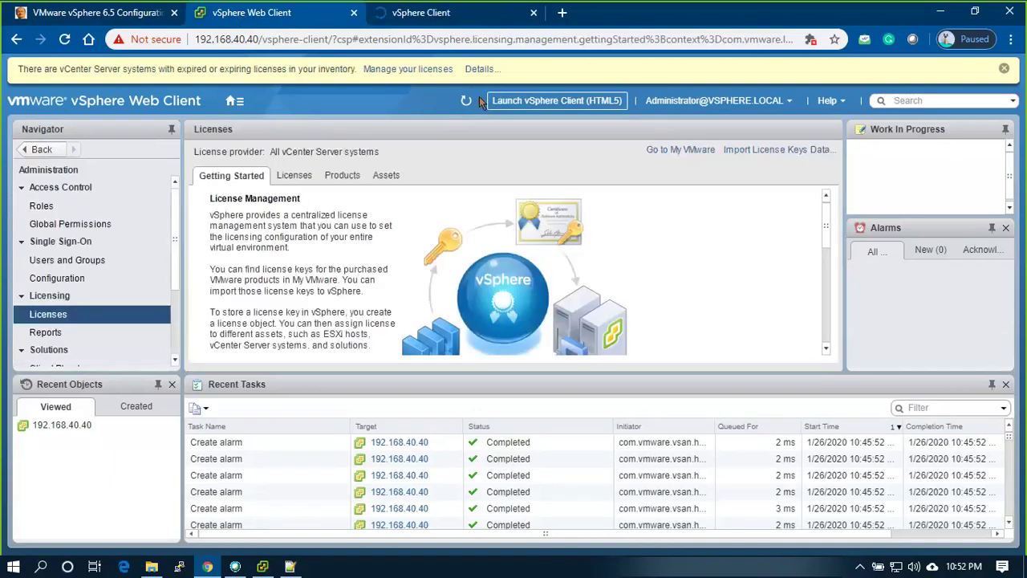
pyautogui.scroll(-2, 709, 302)
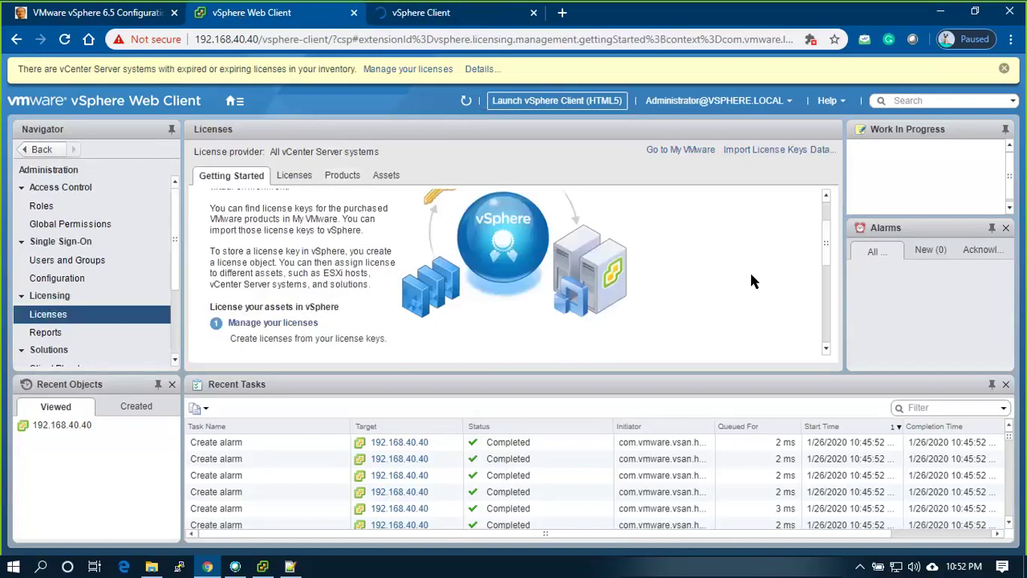
pyautogui.scroll(-3, 567, 301)
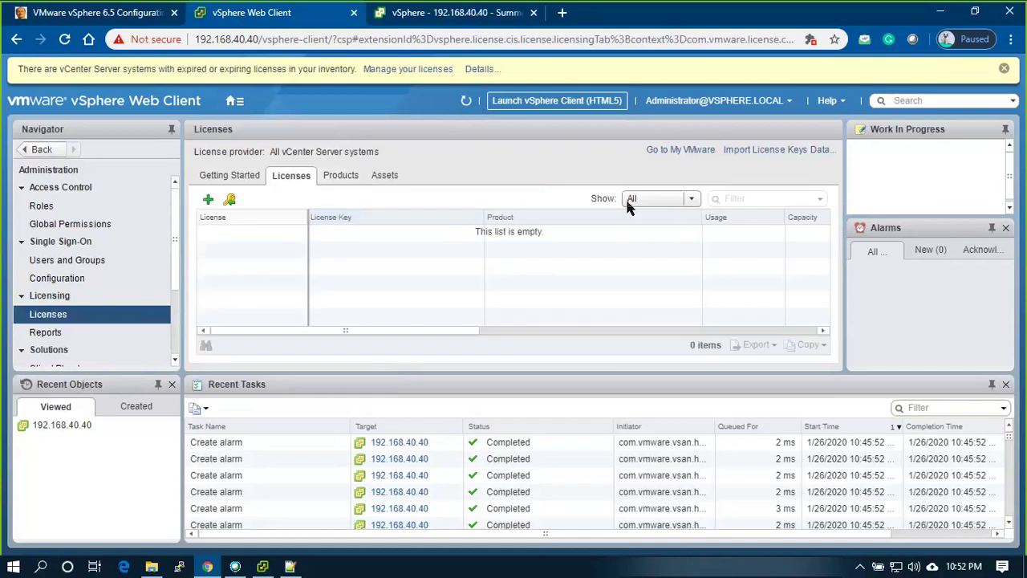
pyautogui.click(327, 176)
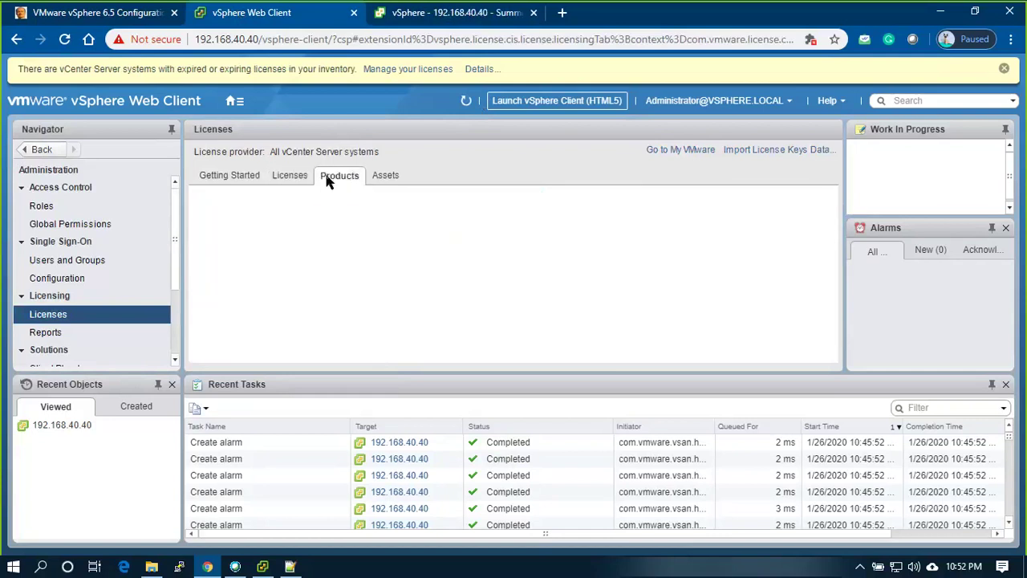
pyautogui.click(489, 72)
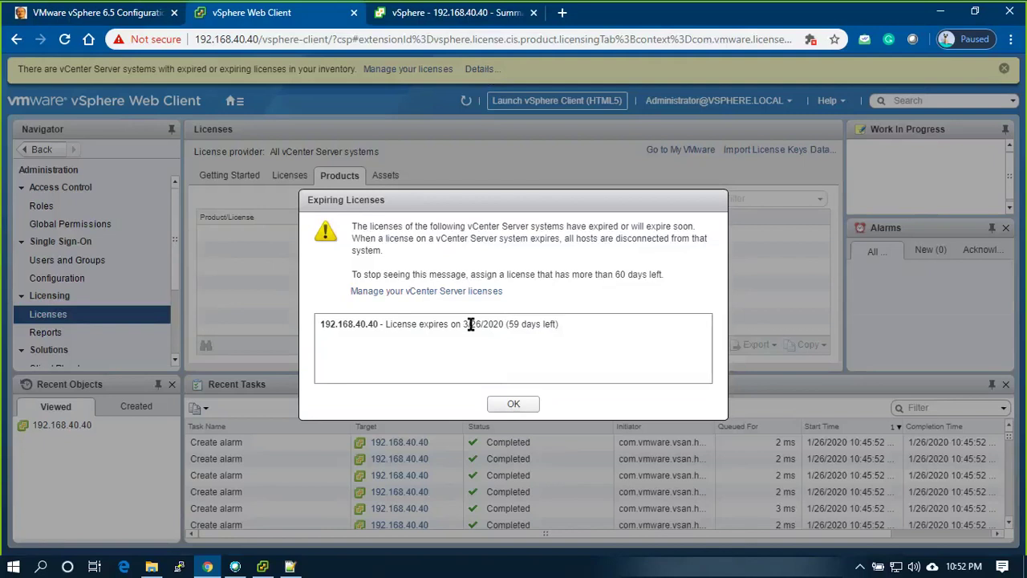
pyautogui.moveTo(555, 324); pyautogui.dragTo(314, 324)
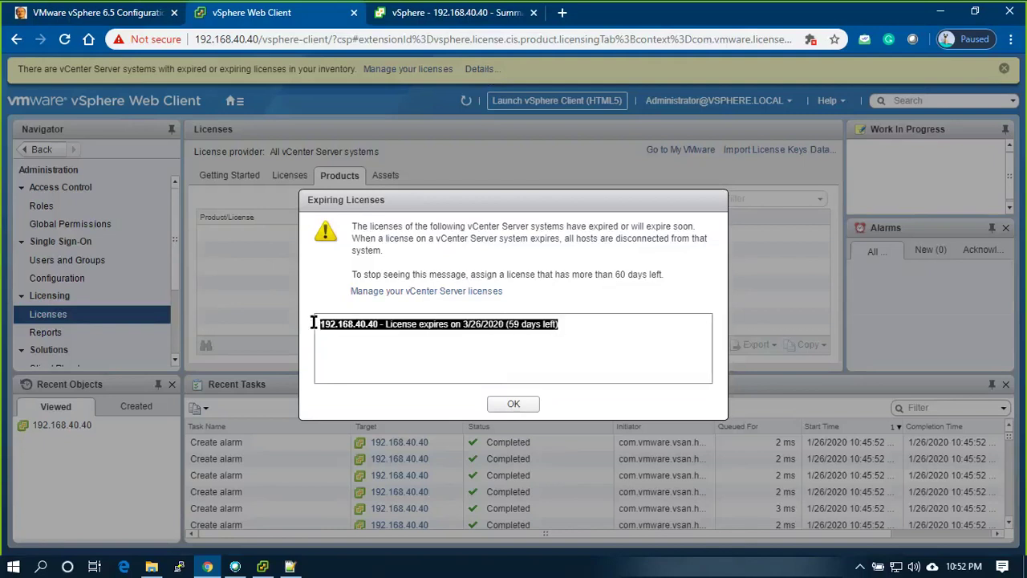
pyautogui.moveTo(665, 274); pyautogui.dragTo(401, 265)
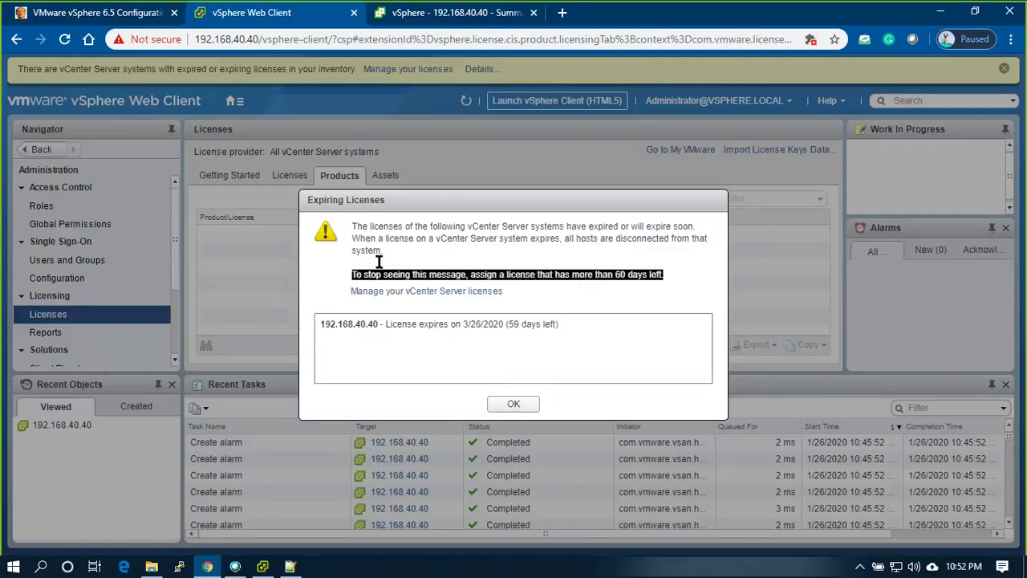
pyautogui.click(513, 405)
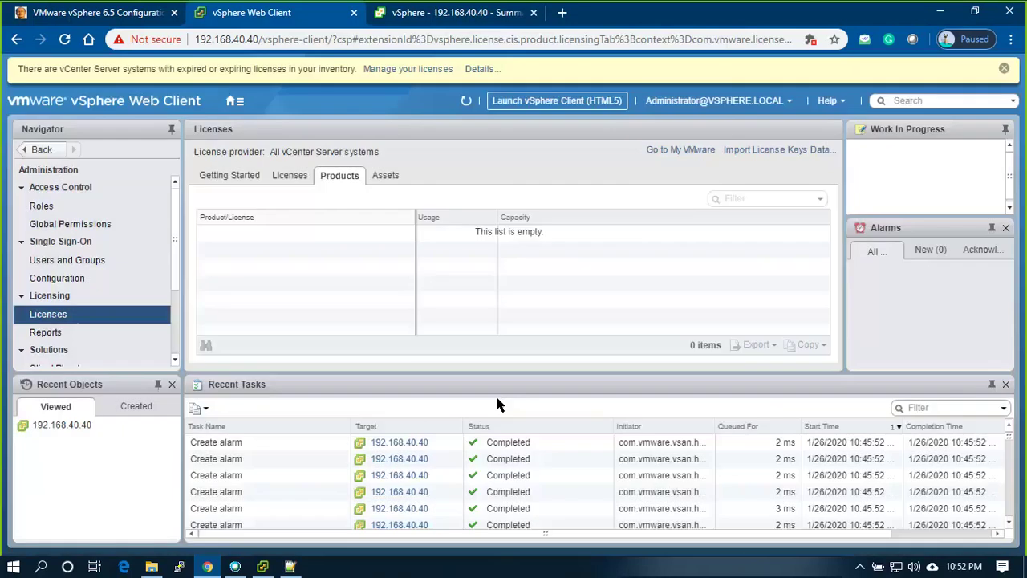
pyautogui.click(37, 151)
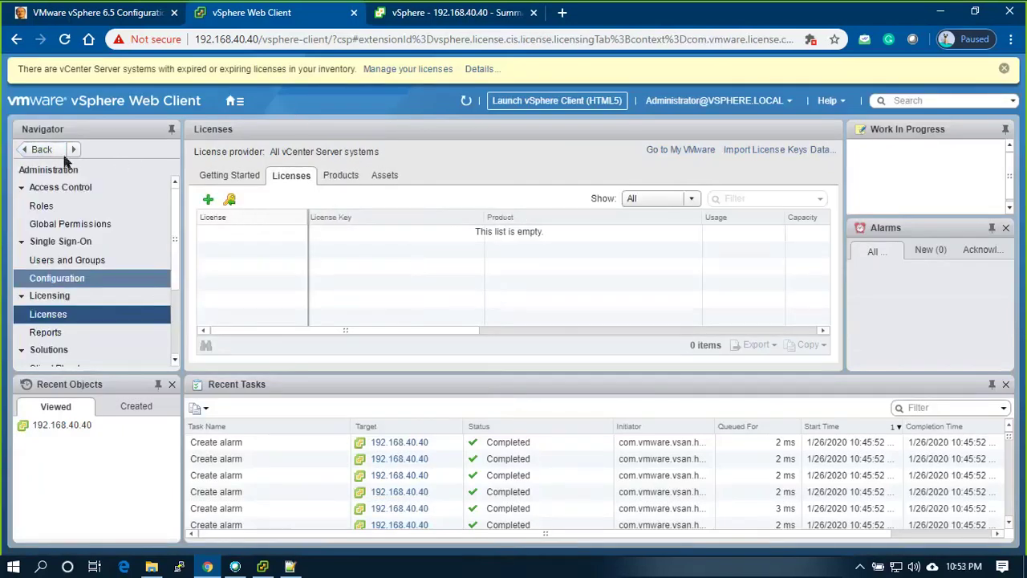
pyautogui.click(37, 149)
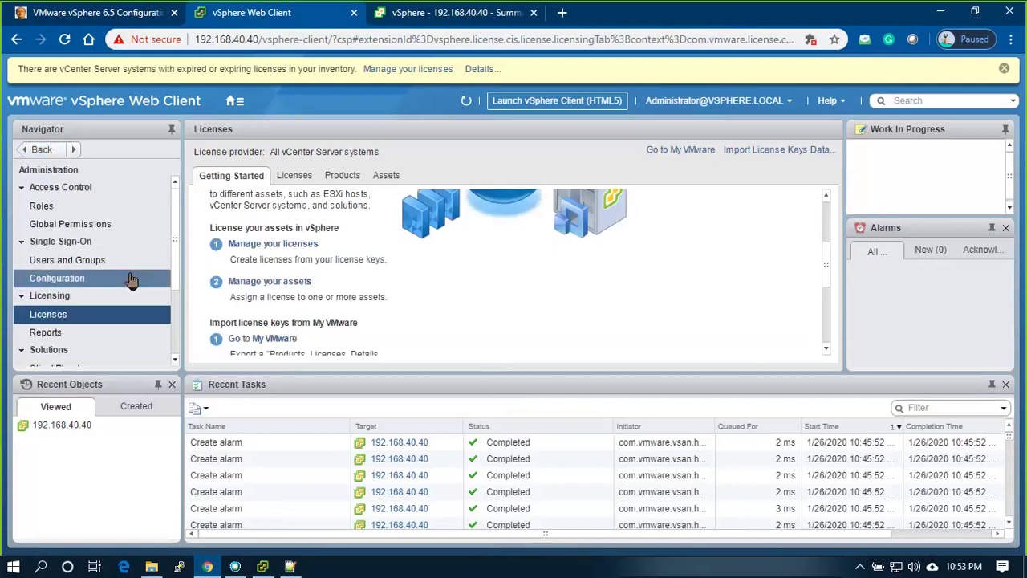
pyautogui.click(34, 152)
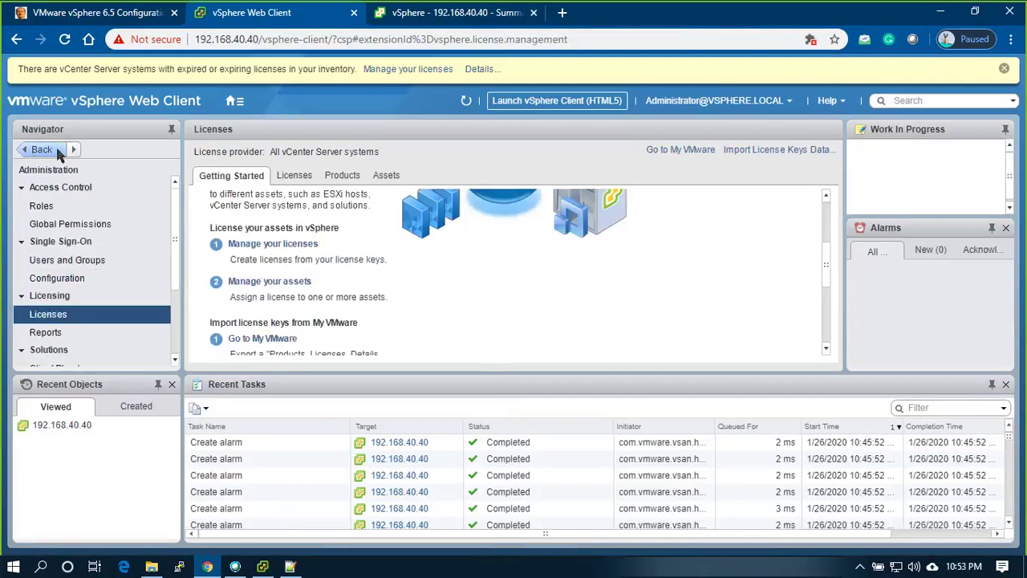
pyautogui.click(237, 104)
pyautogui.click(246, 118)
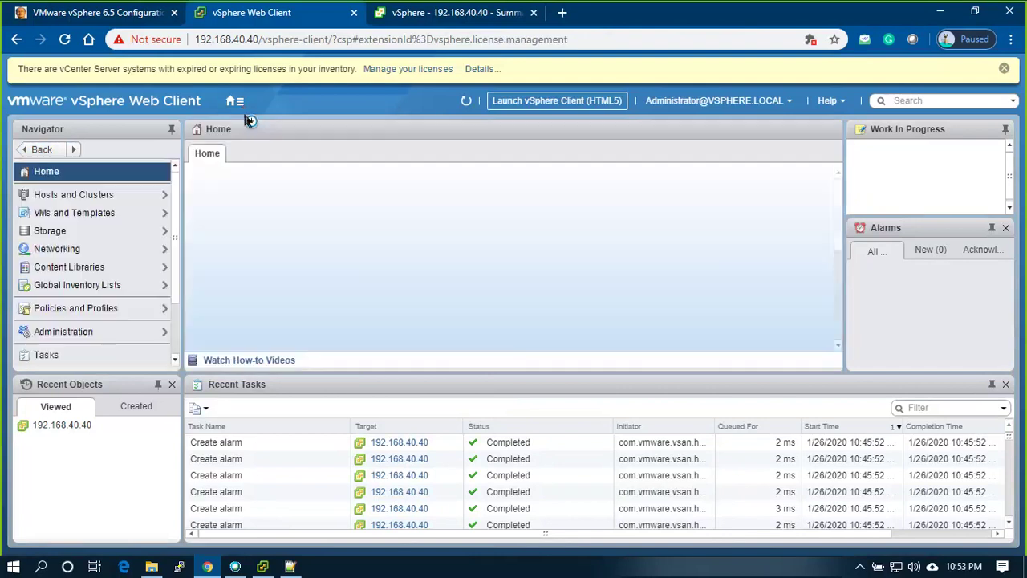
pyautogui.click(36, 197)
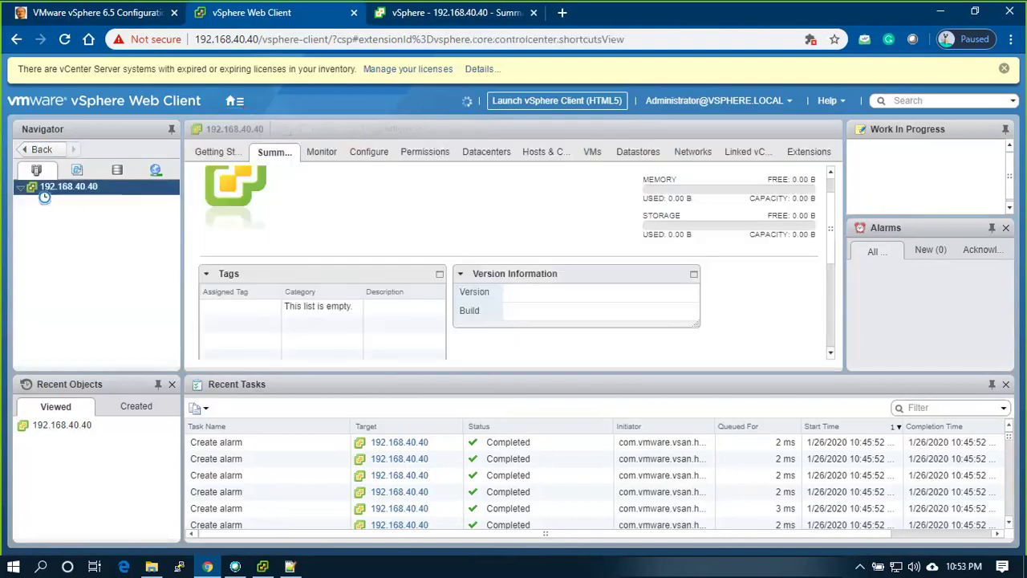
pyautogui.click(393, 12)
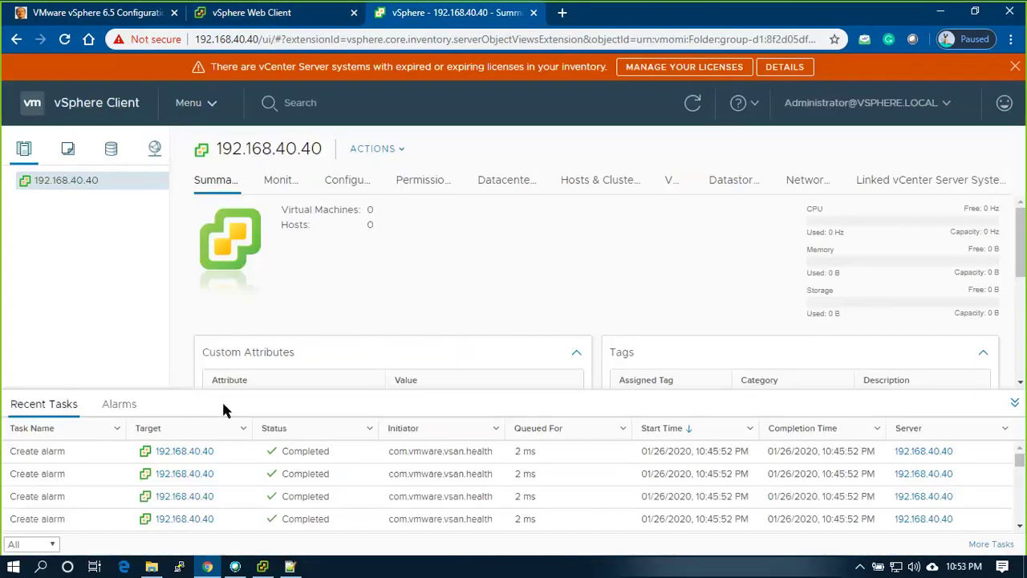
pyautogui.click(1011, 404)
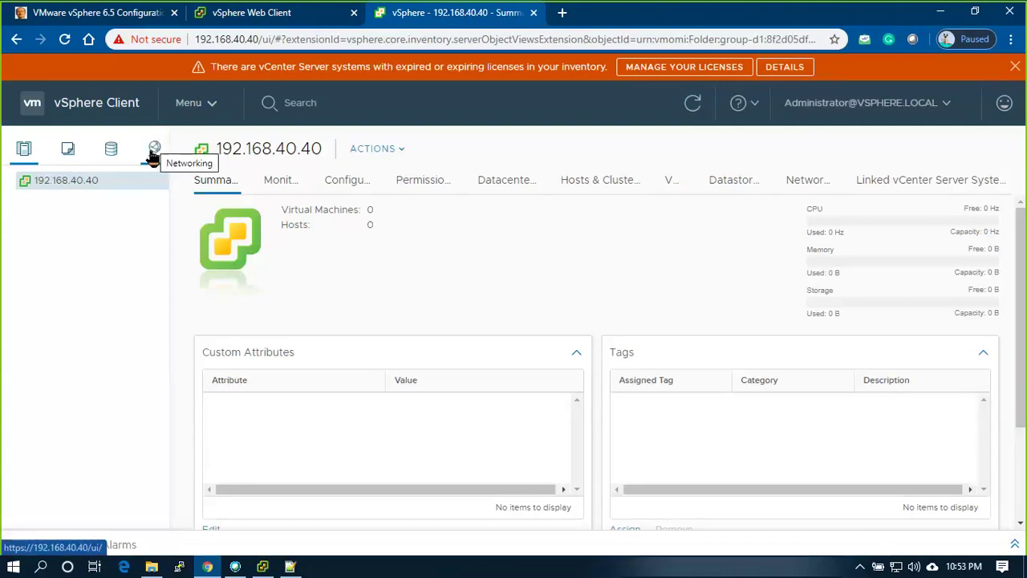
pyautogui.click(234, 14)
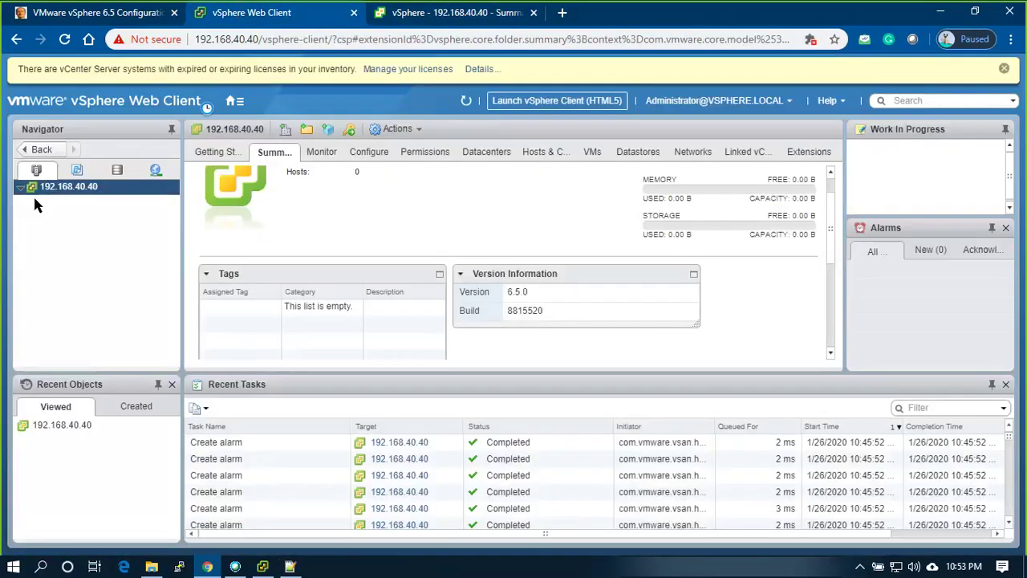
pyautogui.click(262, 566)
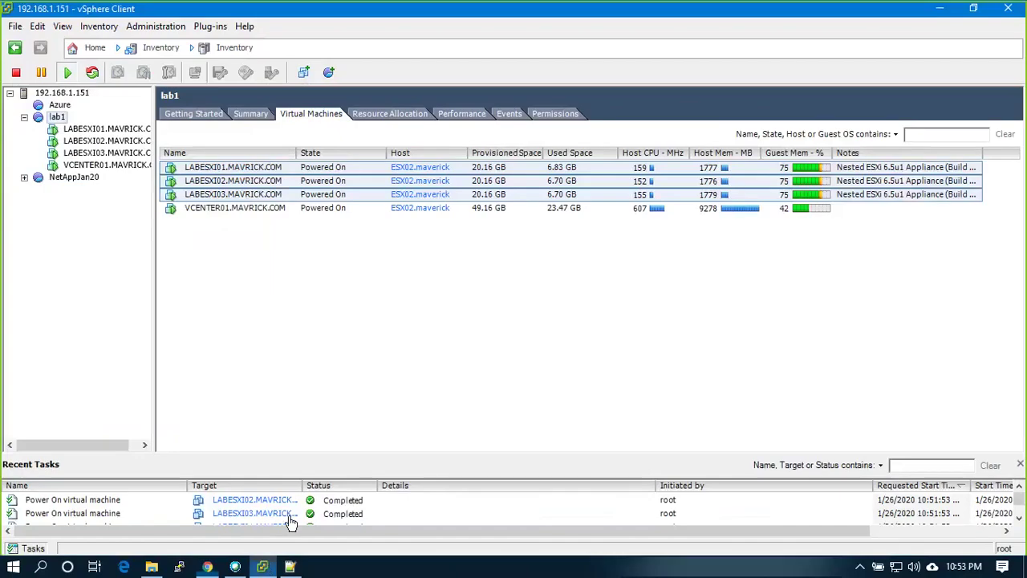
pyautogui.click(104, 129)
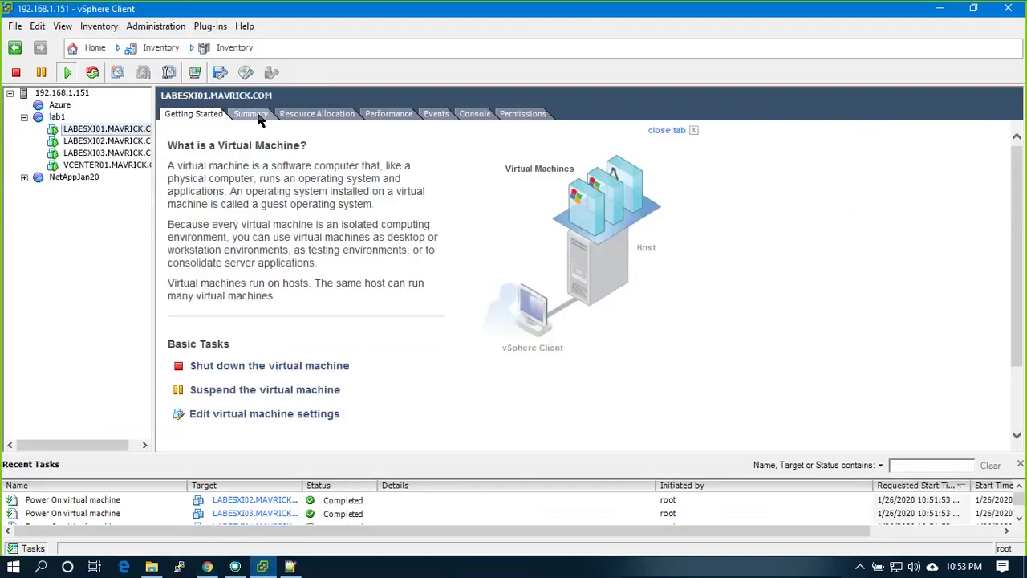
pyautogui.click(251, 115)
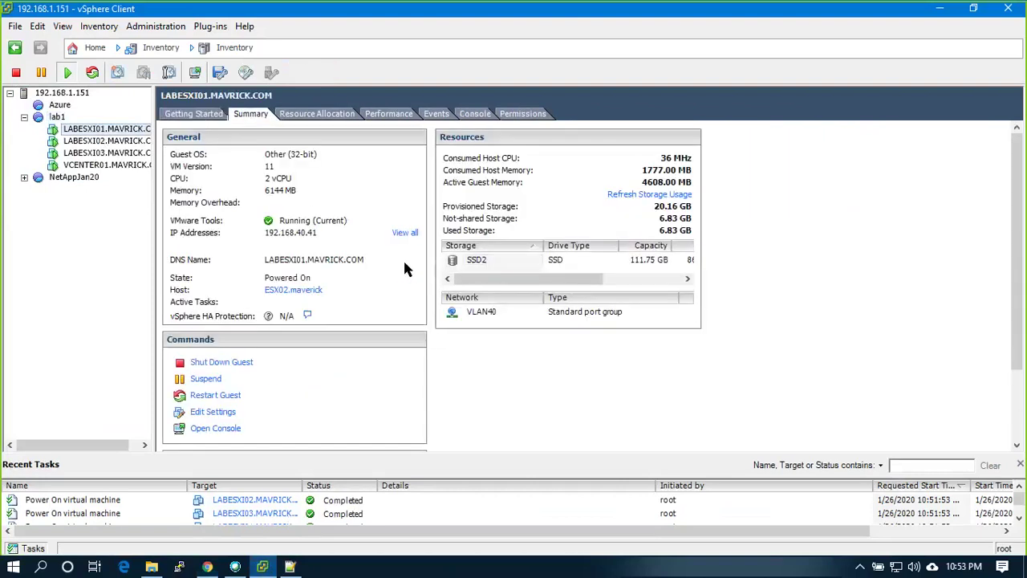
pyautogui.click(941, 9)
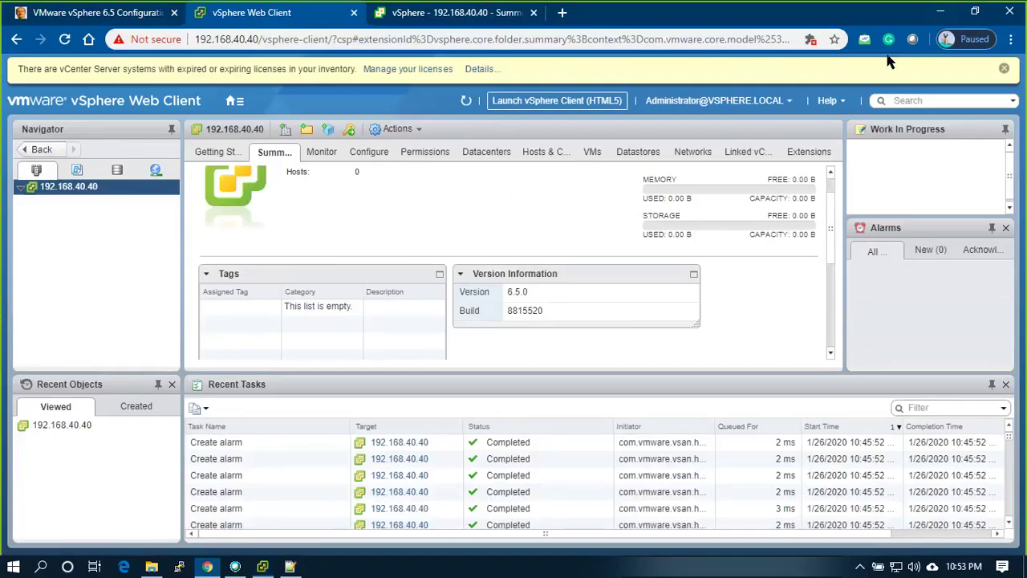
# Create a new datacenter named USADC under vCenter 192.168.40.40
pyautogui.rightClick(67, 191)
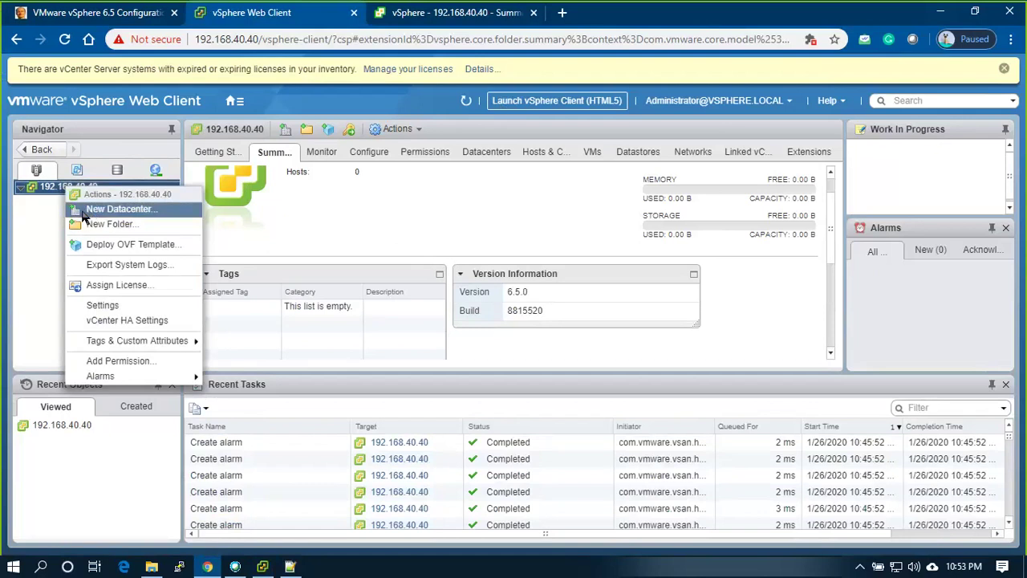
pyautogui.click(86, 210)
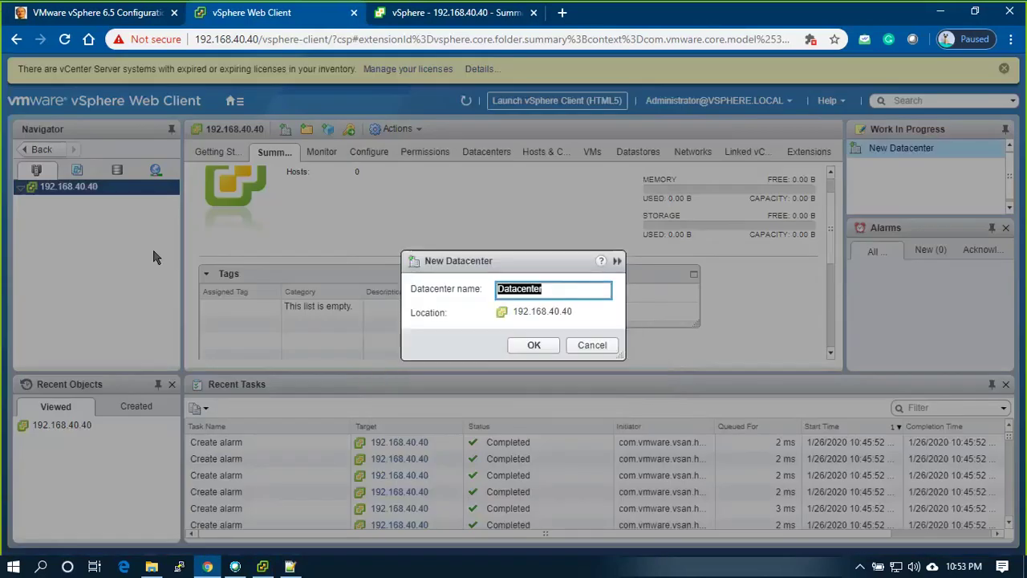
pyautogui.write('USA')
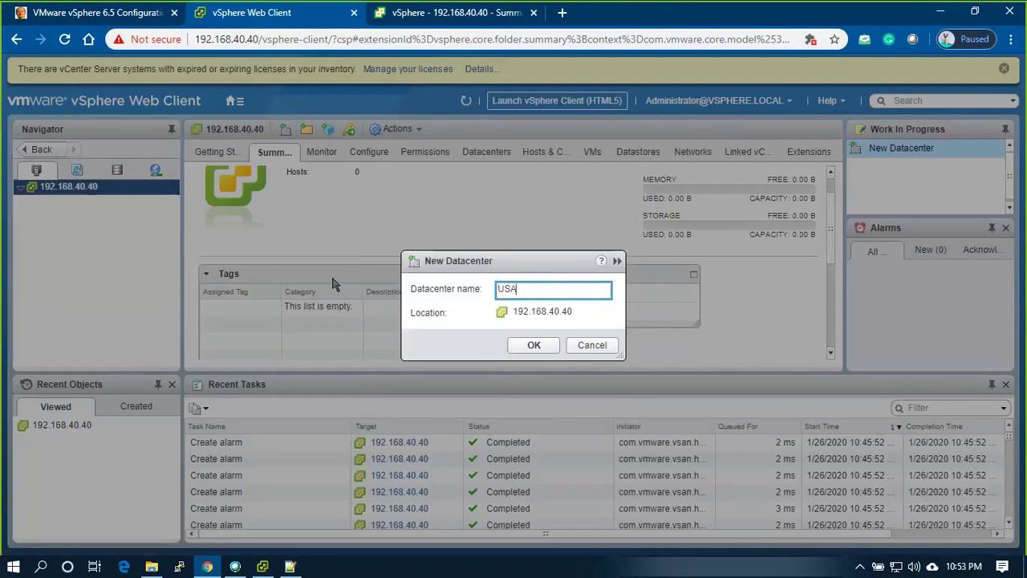
pyautogui.write('DC')
pyautogui.click(533, 345)
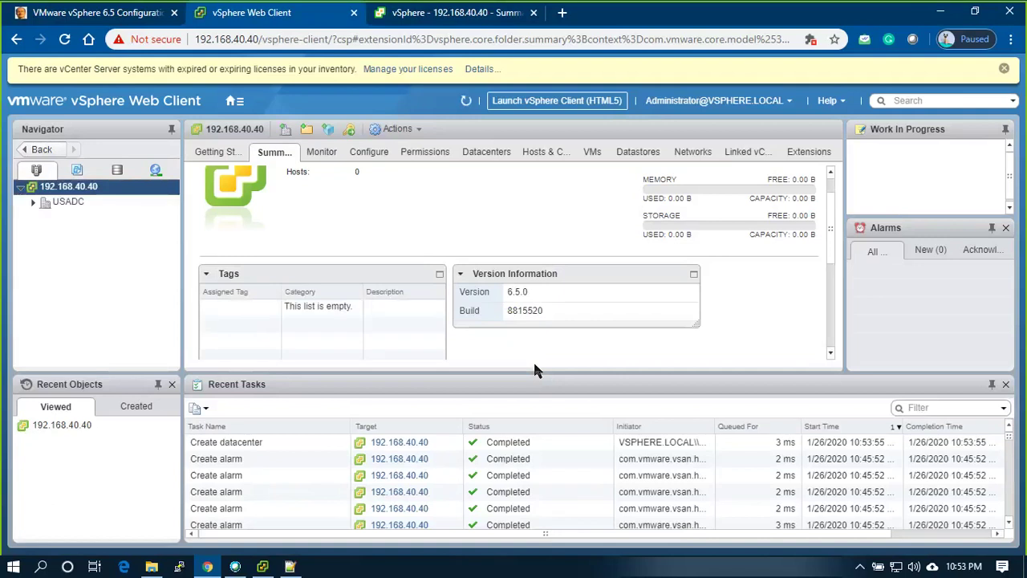
# Show the Getting Started page of vCenter 192.168.40.40
pyautogui.click(69, 202)
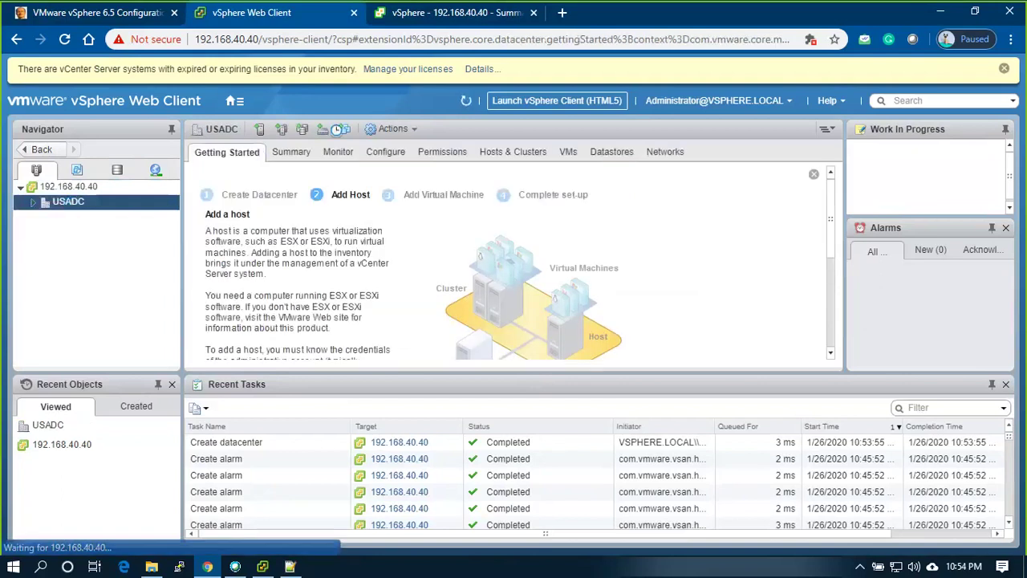
pyautogui.click(93, 187)
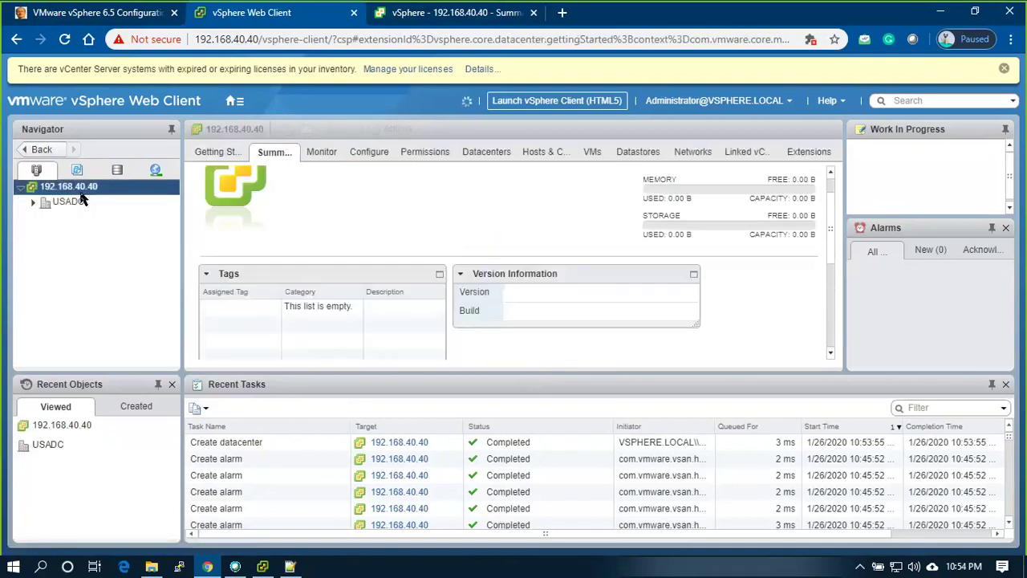
pyautogui.click(218, 153)
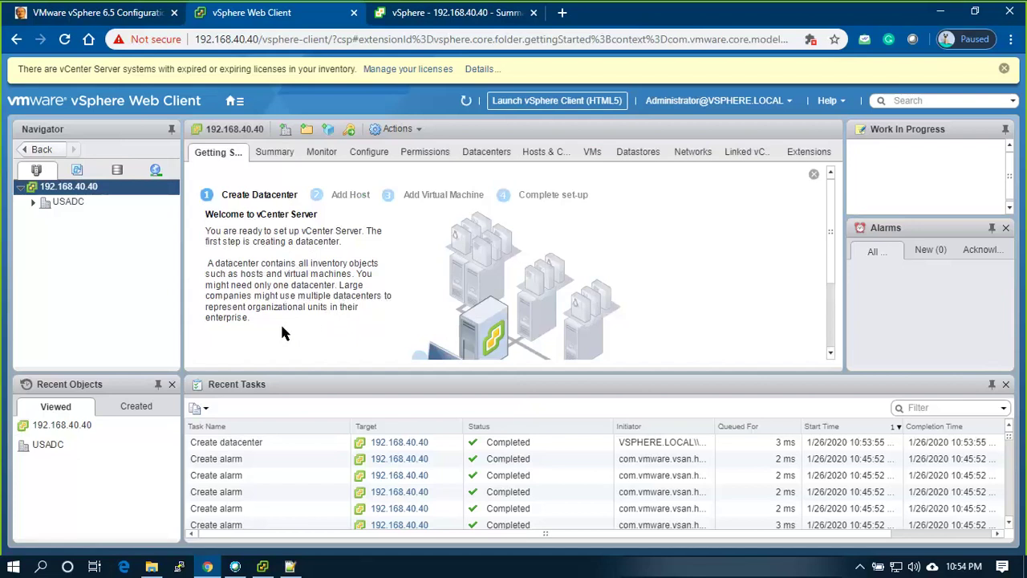
# Expand USADC, then start a second datacenter named USADC2 and cancel it
pyautogui.click(34, 202)
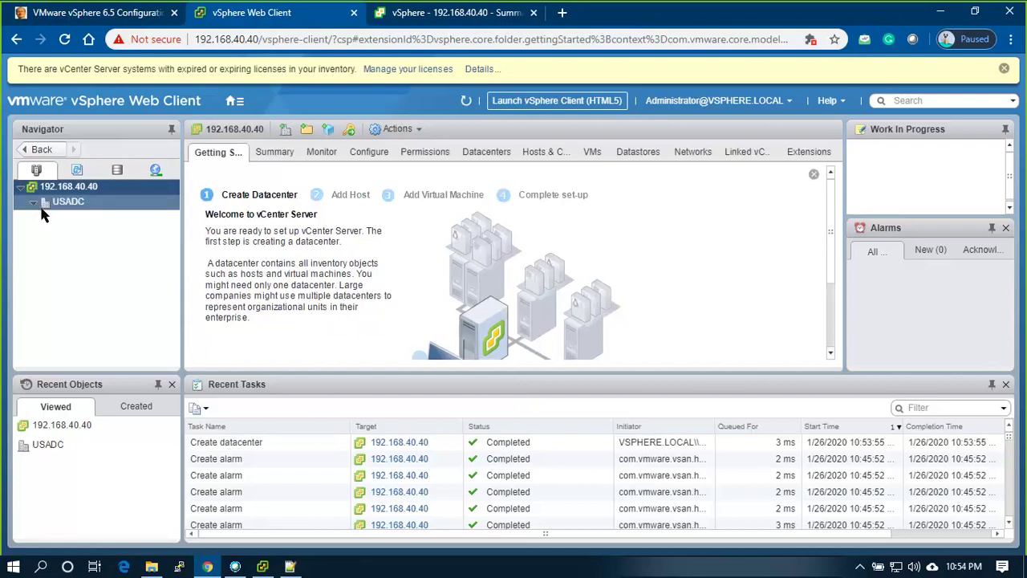
pyautogui.rightClick(65, 191)
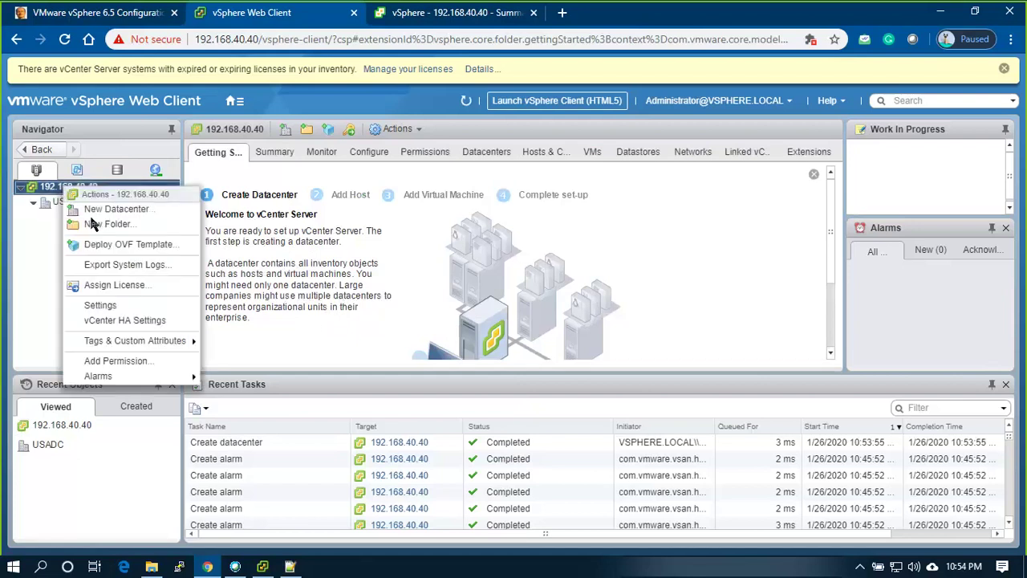
pyautogui.click(116, 208)
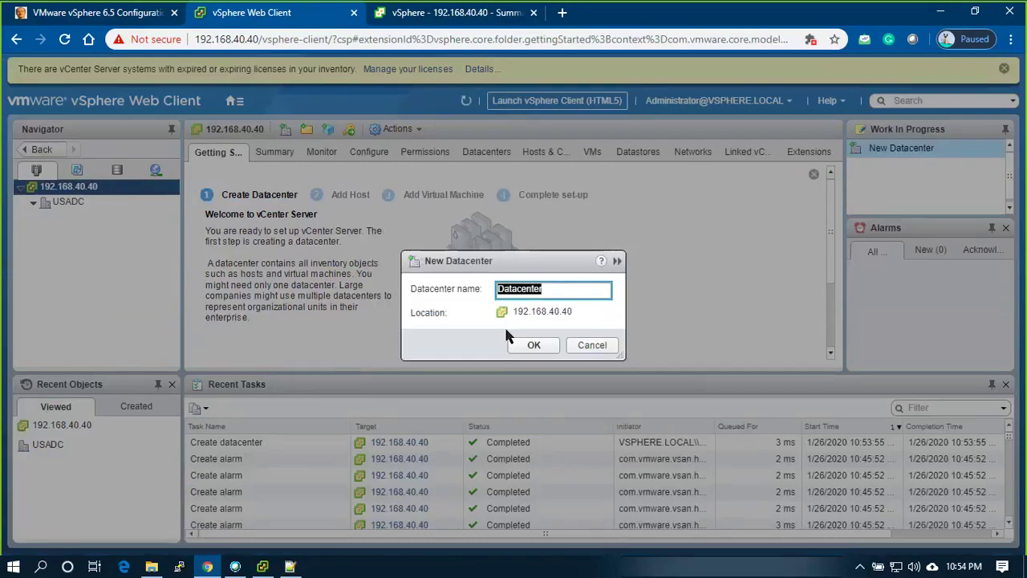
pyautogui.write('USADC2')
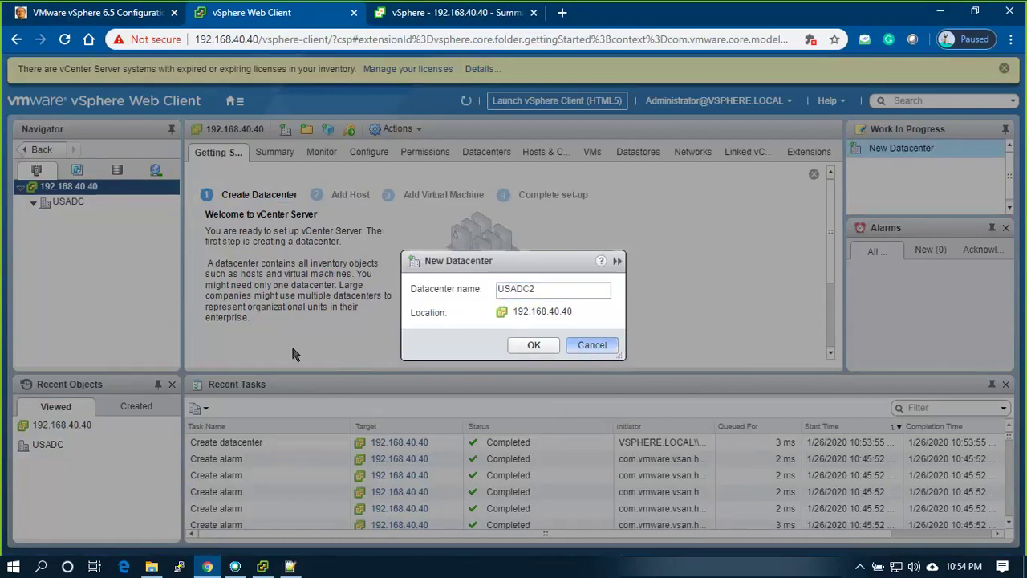
pyautogui.click(591, 346)
# Open the USADC datacenter's Getting Started page and bring up its actions menu
pyautogui.click(76, 201)
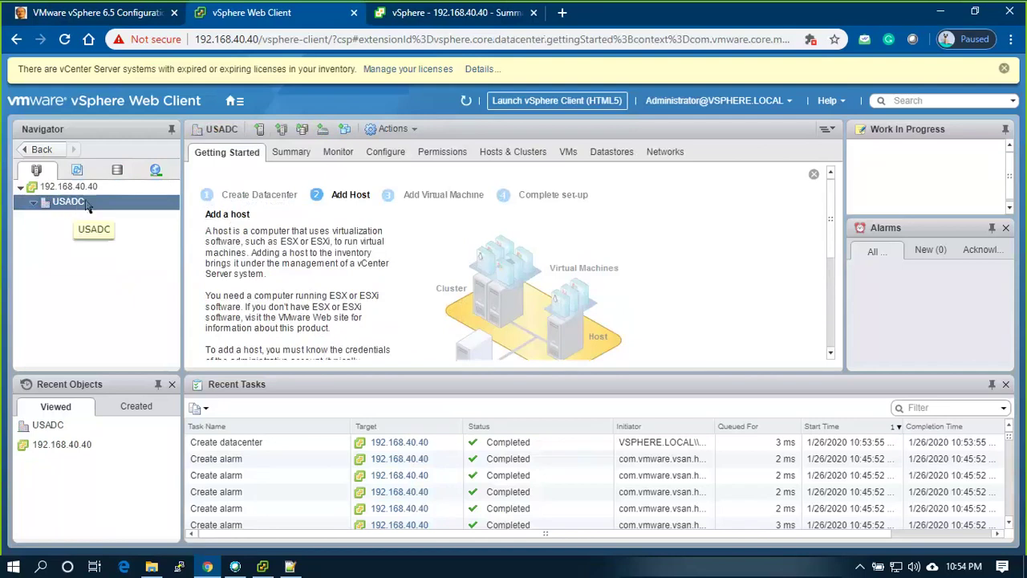
pyautogui.scroll(-1, 290, 322)
pyautogui.scroll(1, 291, 319)
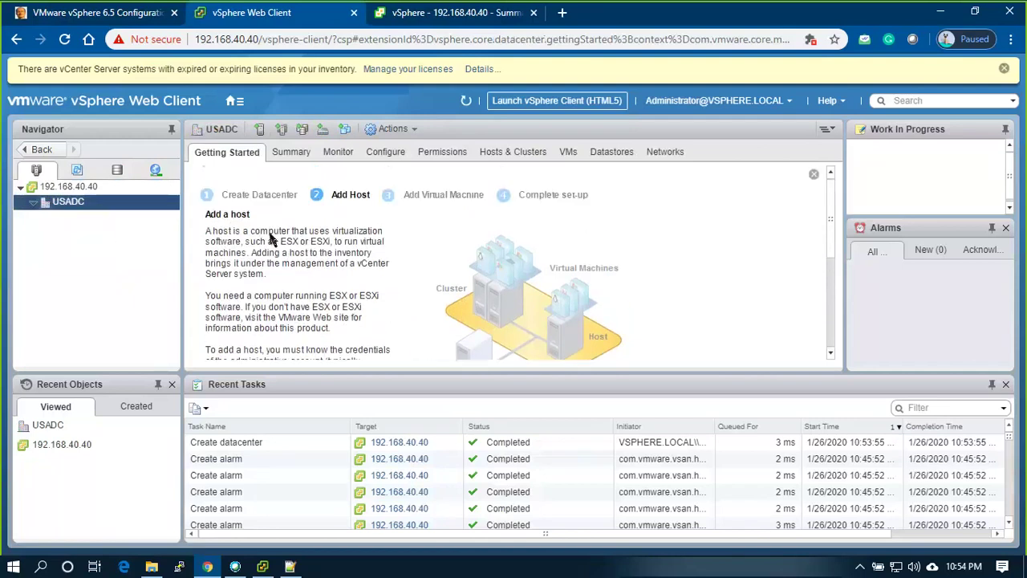
pyautogui.rightClick(71, 207)
# Start the Add Host wizard for 192.168.40.41 under USADC with user root
pyautogui.click(103, 224)
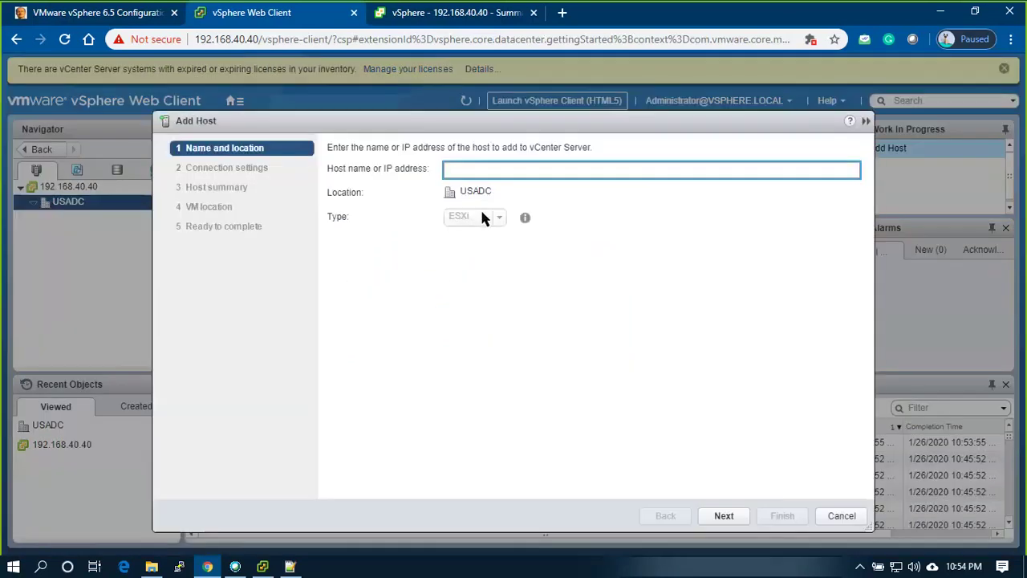
pyautogui.write('192.168.40.41')
pyautogui.press('Return')
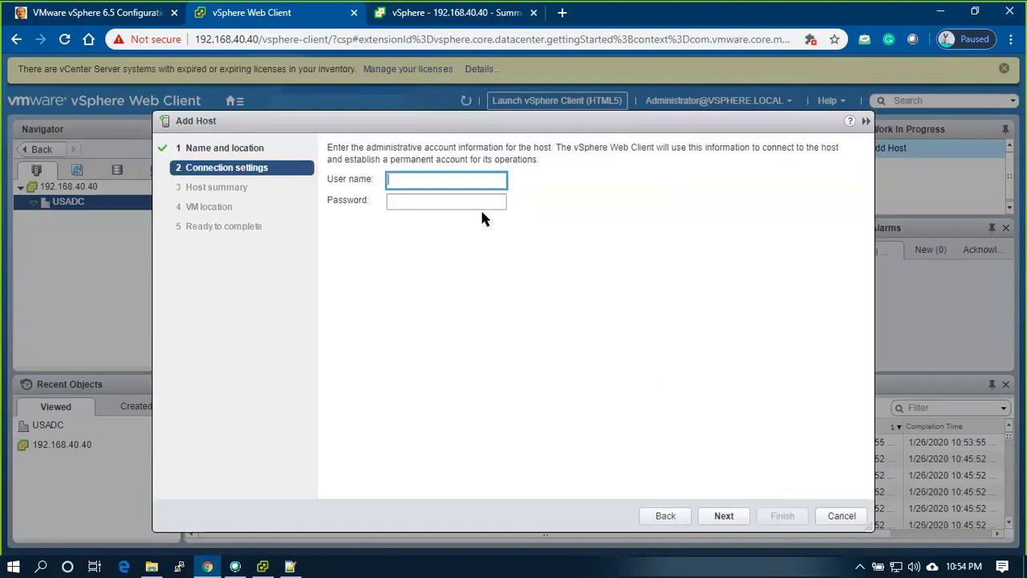
pyautogui.write('root')
pyautogui.press('Tab')
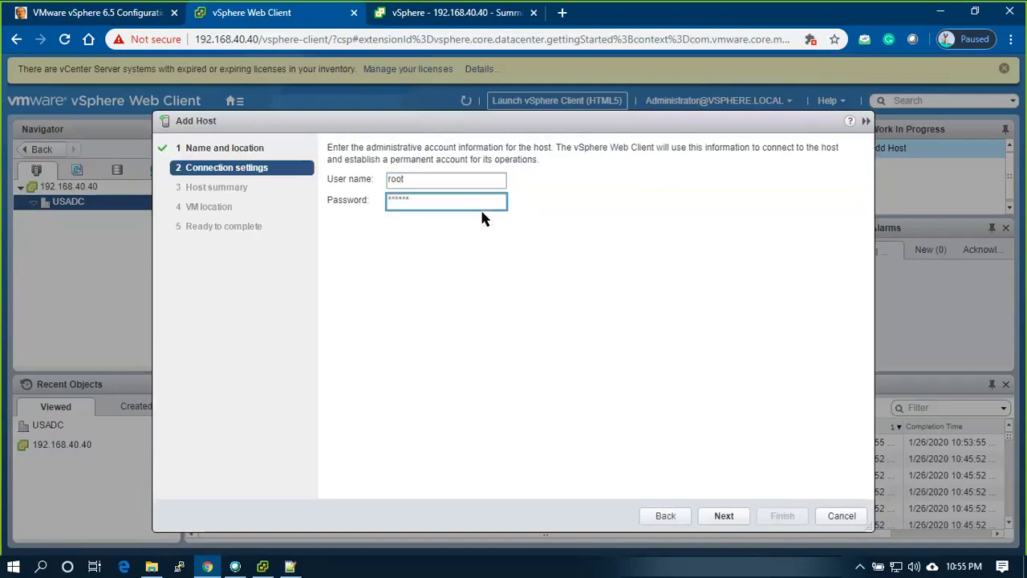
pyautogui.press('Return')
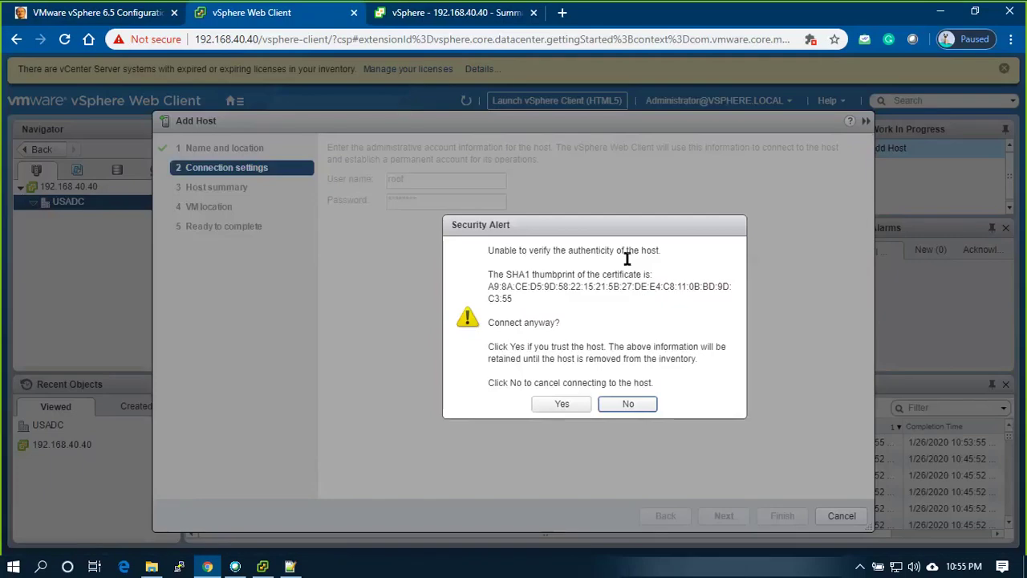
# Check the SHA1 thumbprint, accept the certificate, and resubmit with a corrected root password
pyautogui.moveTo(493, 282); pyautogui.dragTo(587, 294)
pyautogui.click(543, 305)
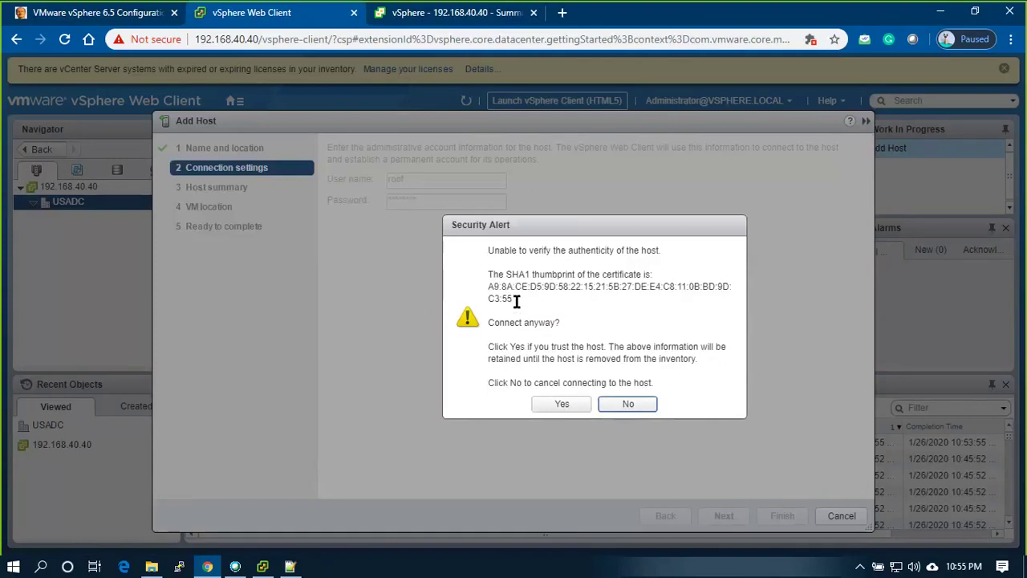
pyautogui.moveTo(515, 298); pyautogui.dragTo(490, 287)
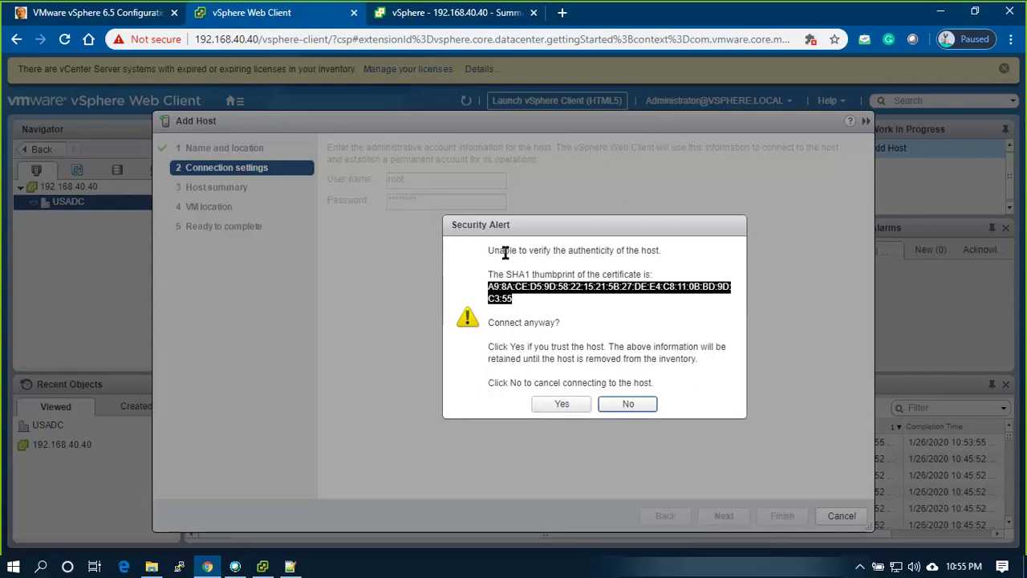
pyautogui.click(572, 405)
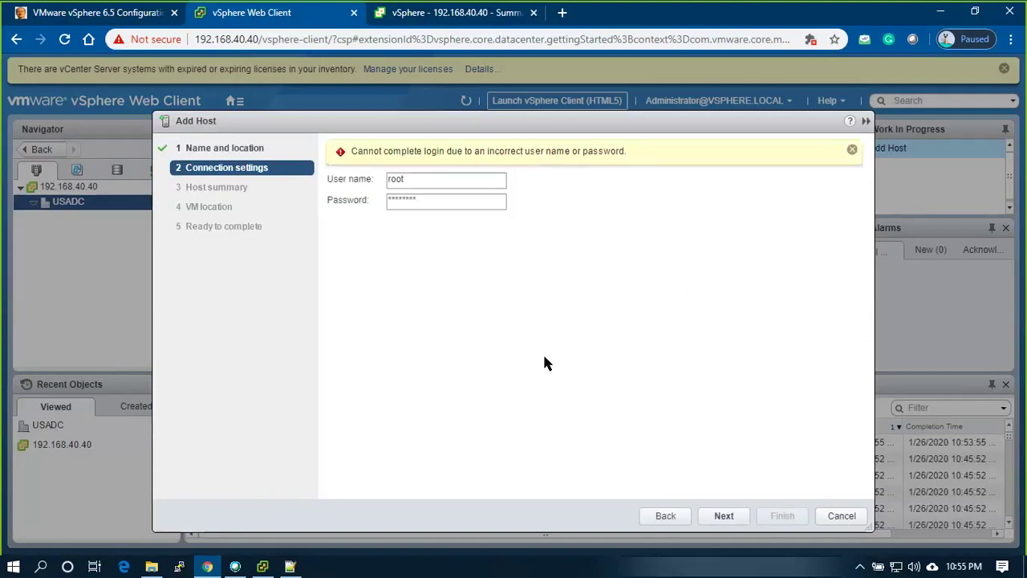
pyautogui.moveTo(441, 202); pyautogui.dragTo(353, 198)
pyautogui.press('BackSpace')
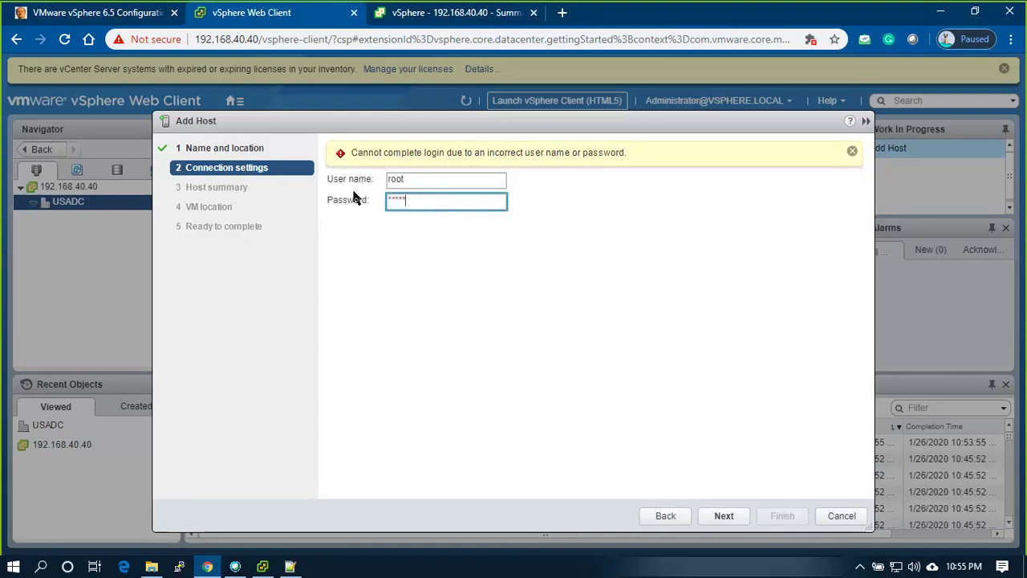
pyautogui.press('Return')
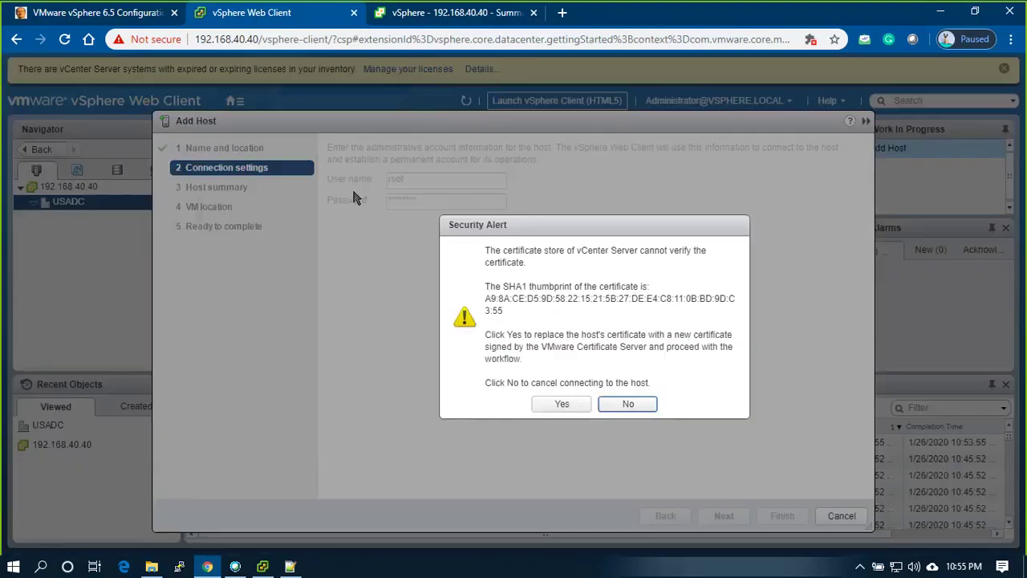
# Accept the security alert and finish adding 192.168.40.41 with evaluation license, lockdown off, VMs in USADC
pyautogui.click(541, 405)
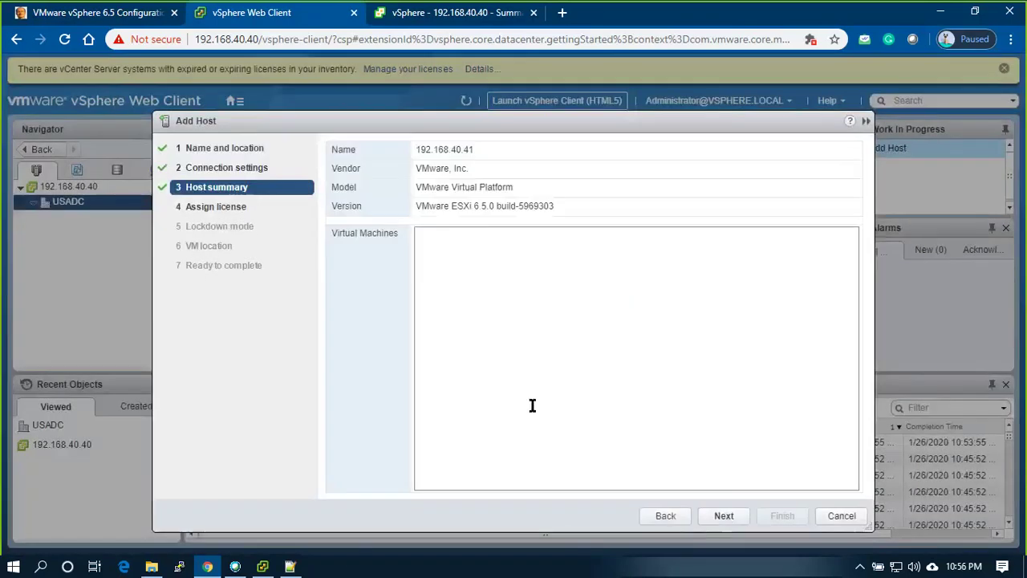
pyautogui.click(724, 517)
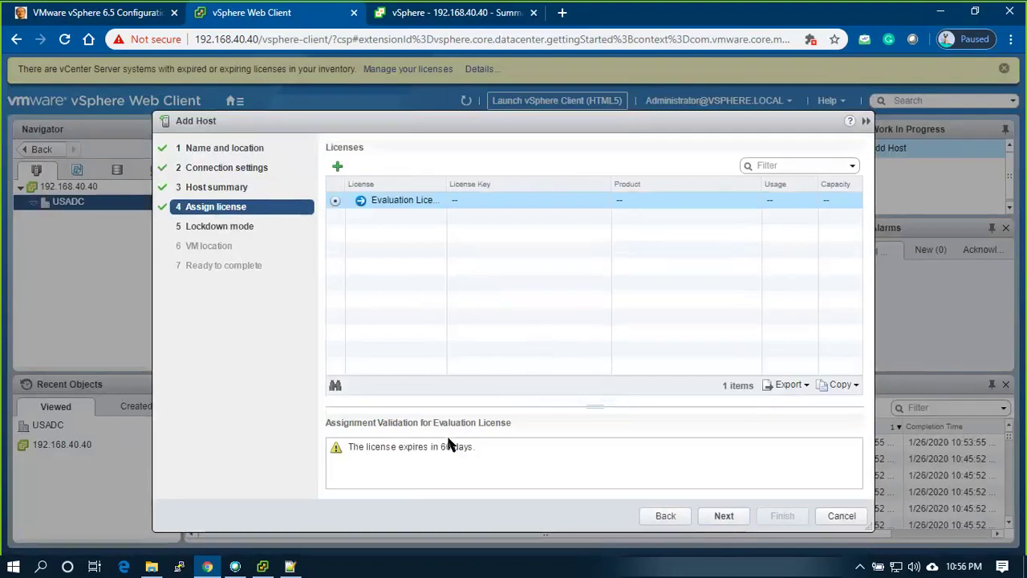
pyautogui.click(732, 519)
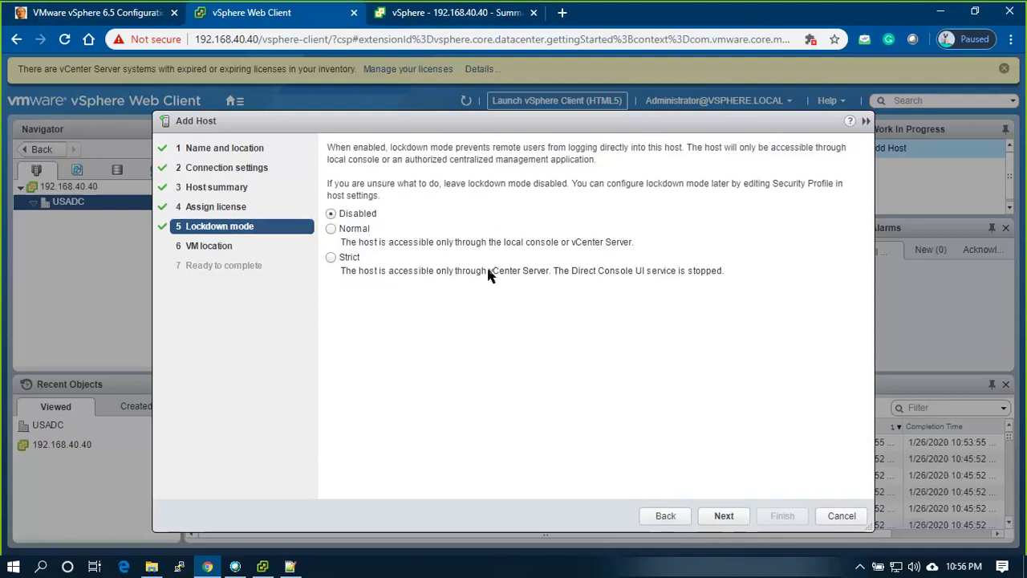
pyautogui.click(725, 516)
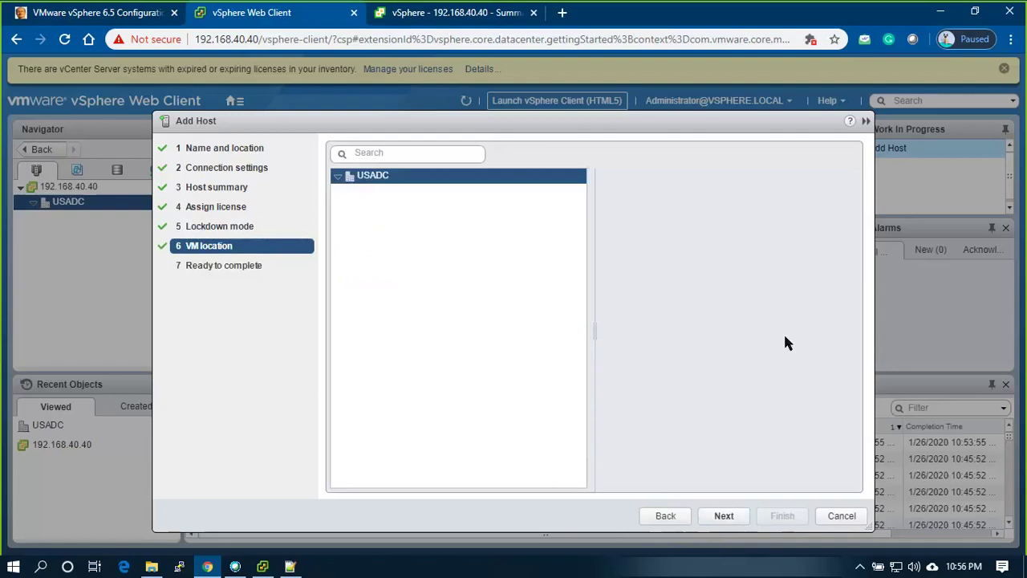
pyautogui.click(727, 517)
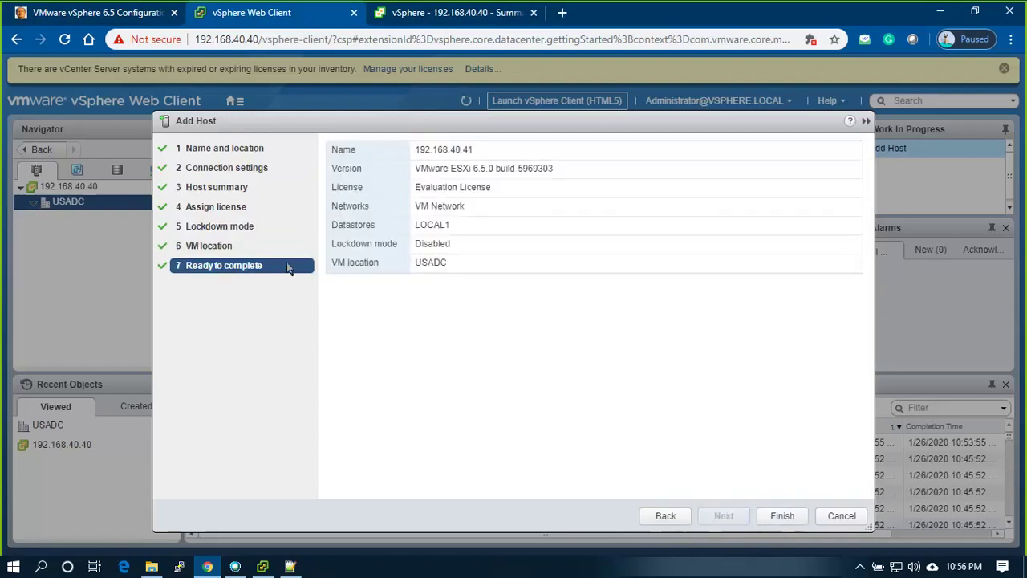
pyautogui.click(780, 518)
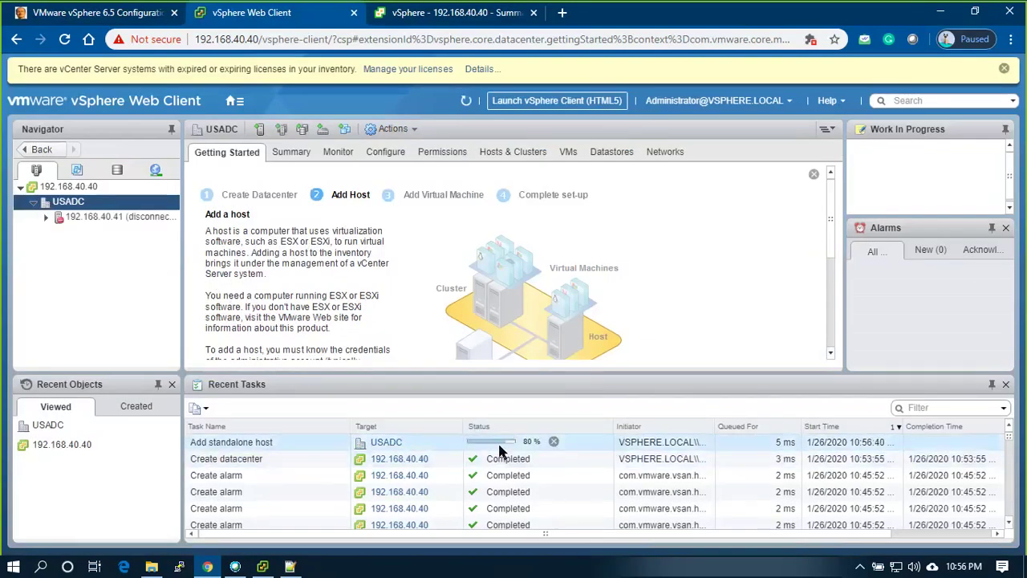
# Start adding host 192.168.40.42 to USADC with user root and its password
pyautogui.rightClick(71, 203)
pyautogui.click(109, 225)
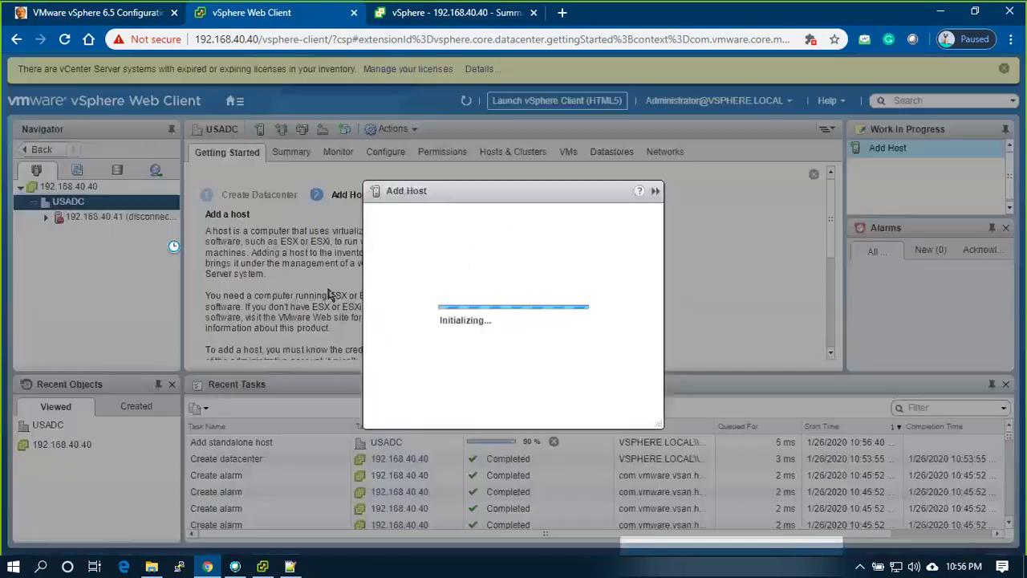
pyautogui.write('192.168.40.42')
pyautogui.press('Return')
pyautogui.write('root')
pyautogui.press('Tab')
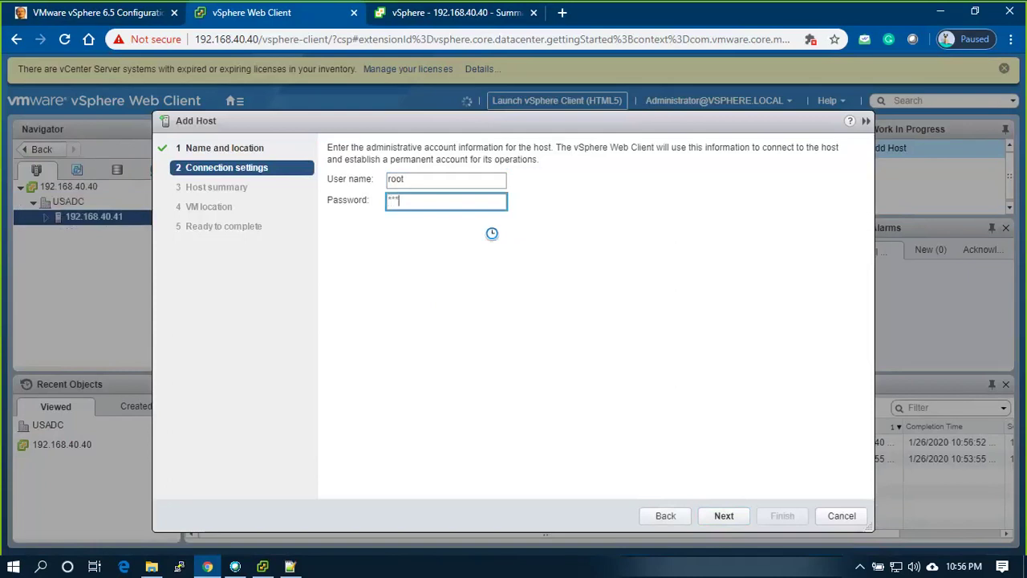
pyautogui.press('Return')
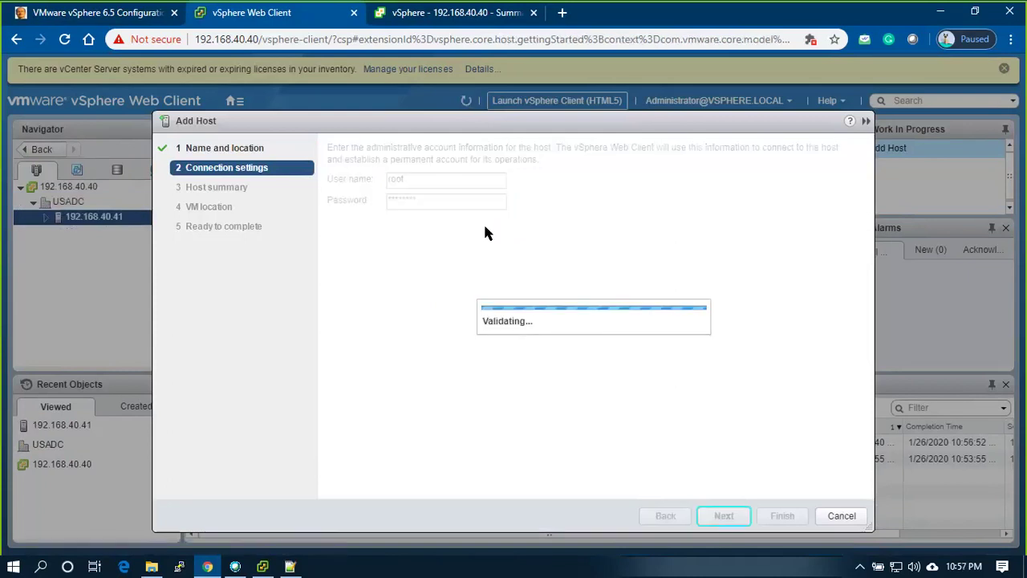
# Trust the certificate and finish with evaluation license, lockdown disabled, and USADC as VM location
pyautogui.click(553, 405)
pyautogui.click(724, 516)
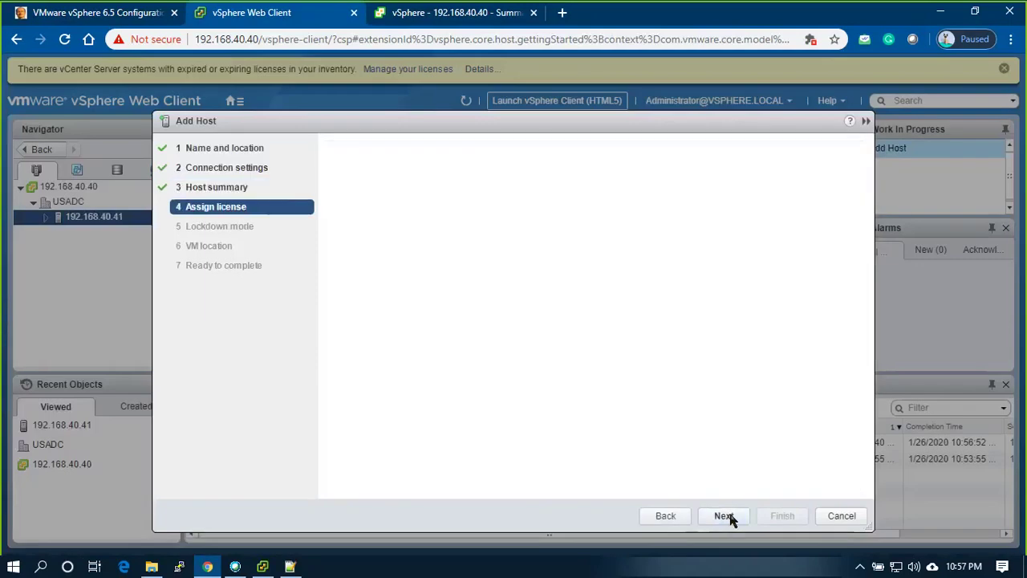
pyautogui.click(729, 516)
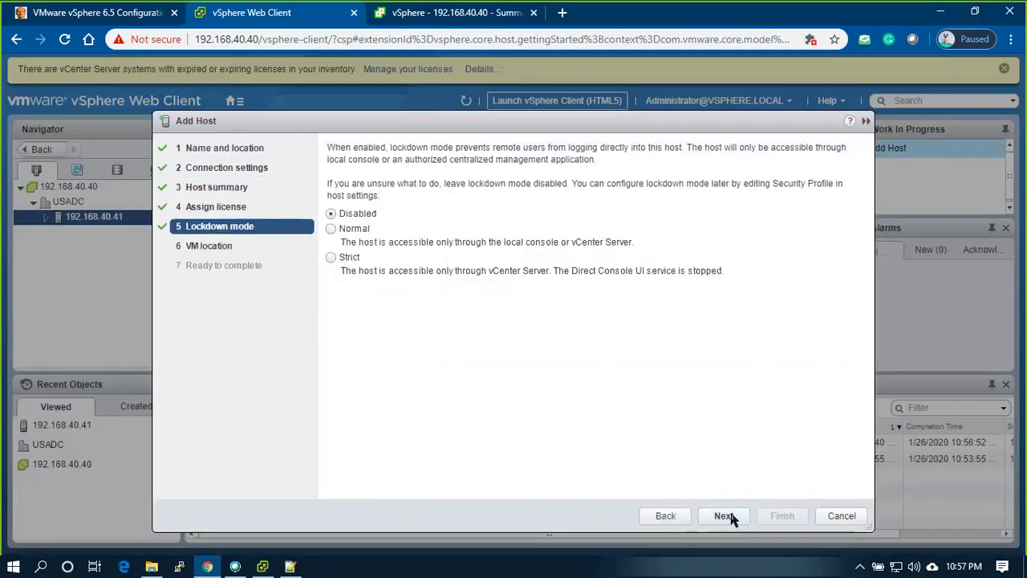
pyautogui.click(726, 516)
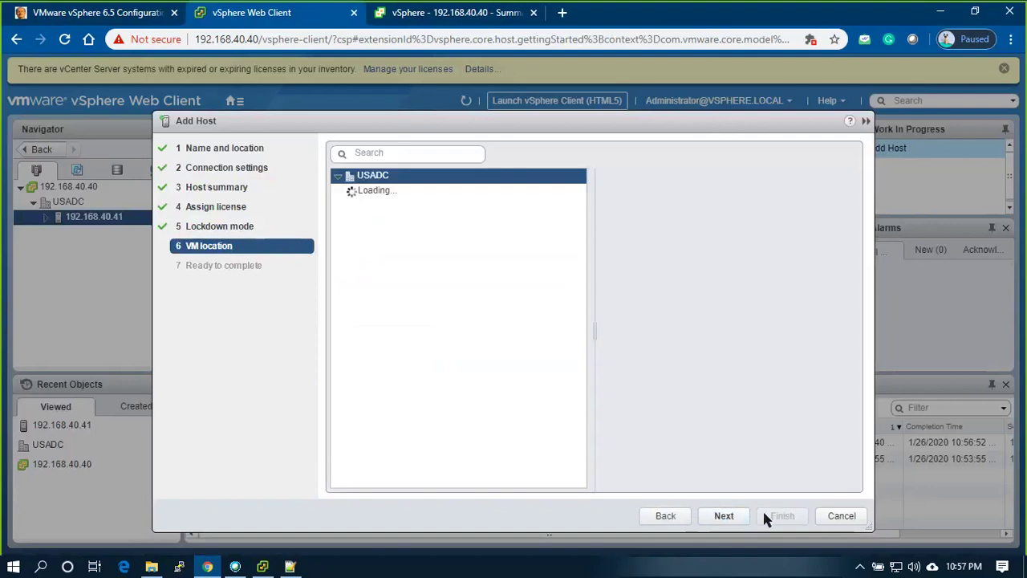
pyautogui.click(724, 516)
pyautogui.click(782, 516)
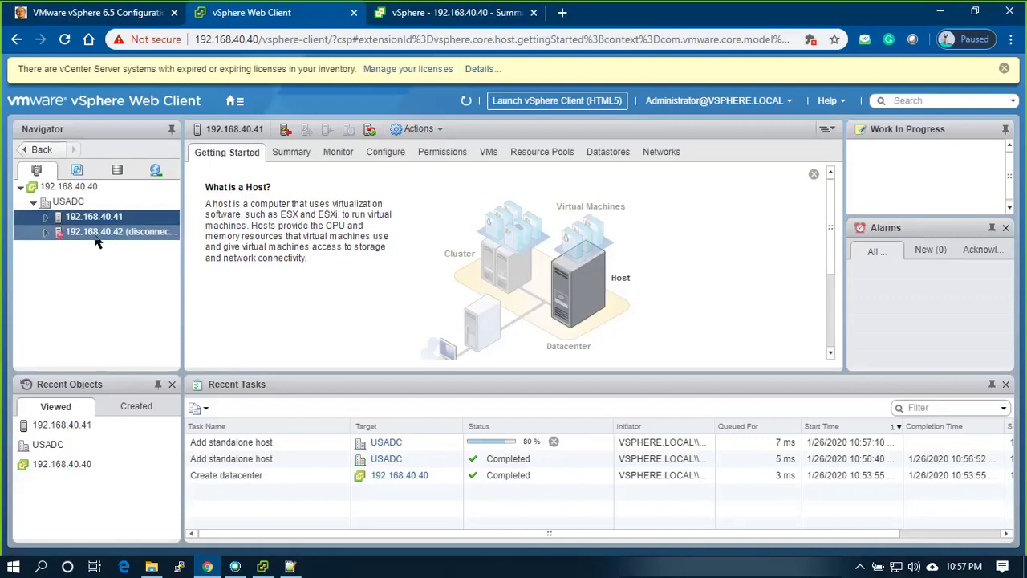
# Start adding host 192.168.40.43 to USADC with user root and its password
pyautogui.rightClick(64, 201)
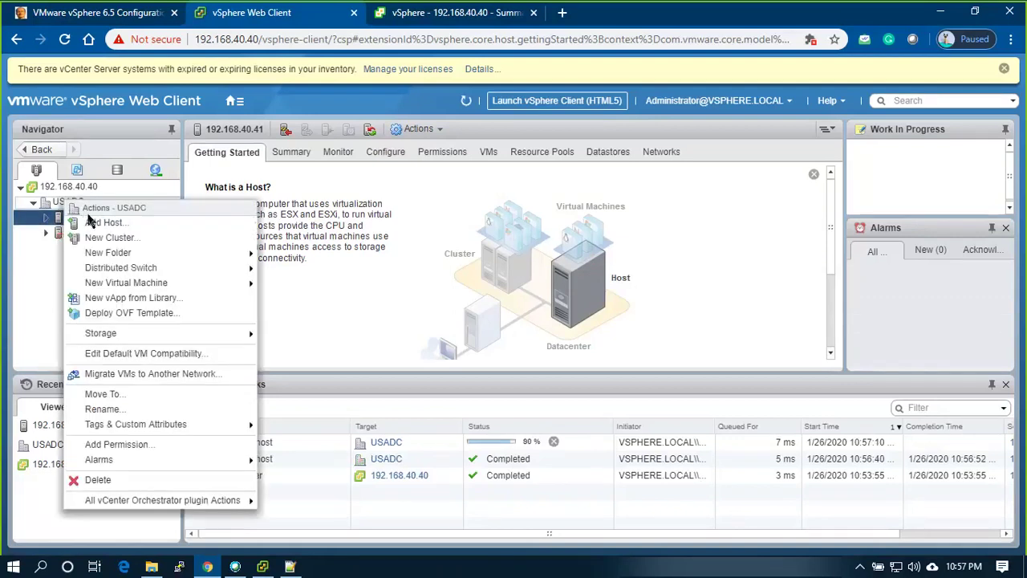
pyautogui.click(104, 223)
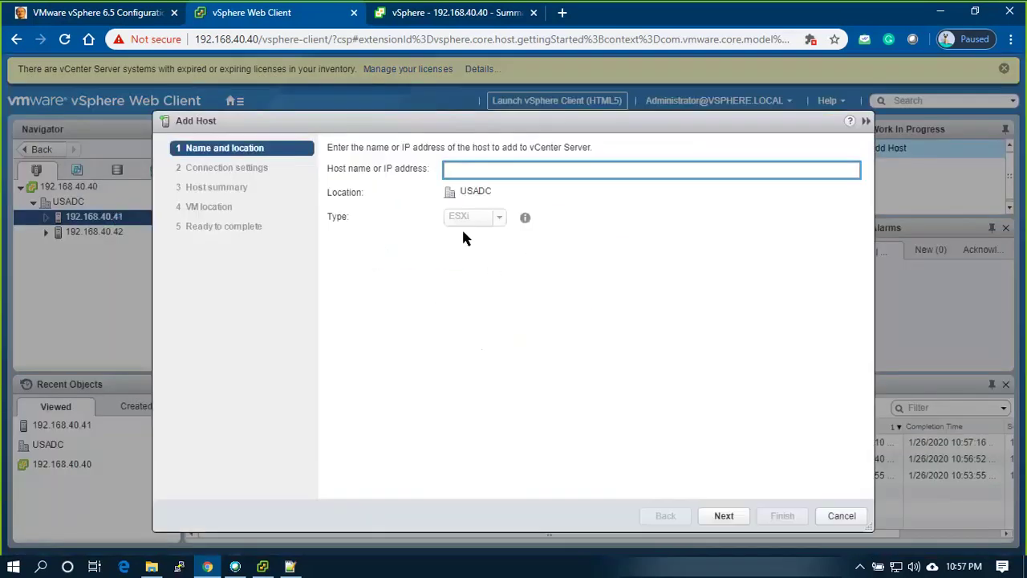
pyautogui.write('192.168.40.43')
pyautogui.press('Return')
pyautogui.write('root')
pyautogui.press('Tab')
pyautogui.write('*******')
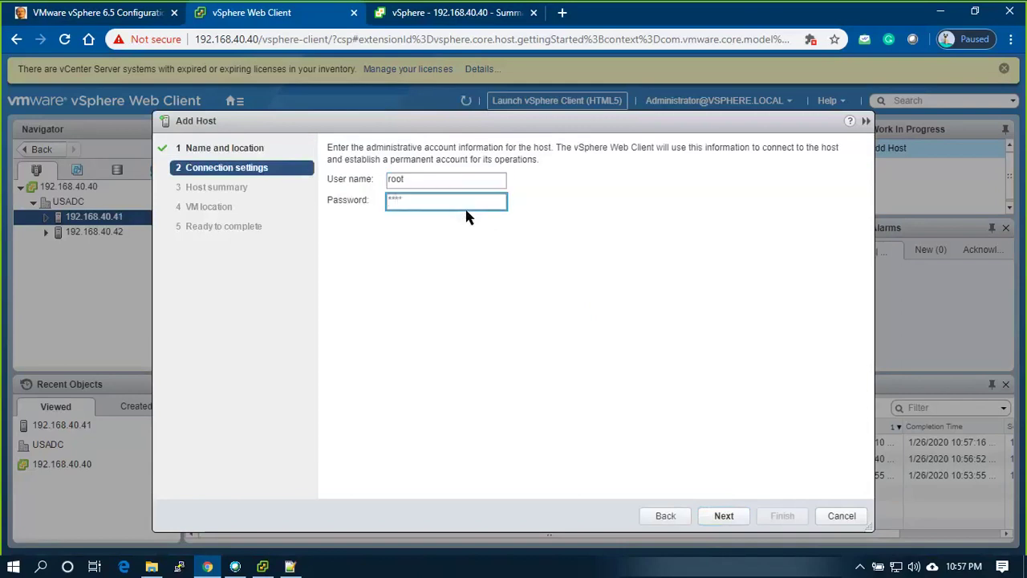
pyautogui.press('Return')
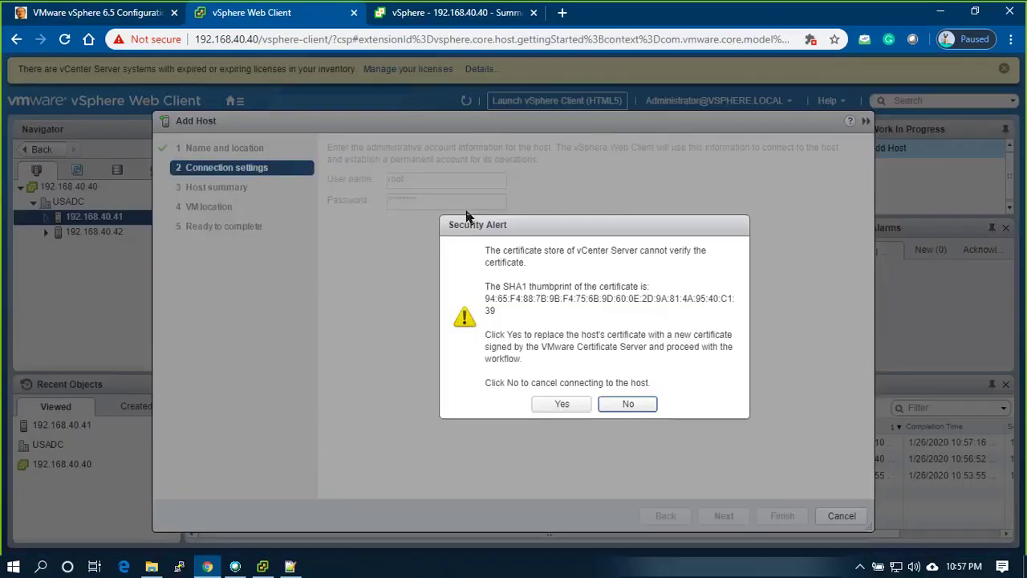
# Accept the certificate, finish with evaluation license, lockdown disabled, USADC location, then open vCenter 192.168.40.40
pyautogui.click(543, 404)
pyautogui.click(719, 515)
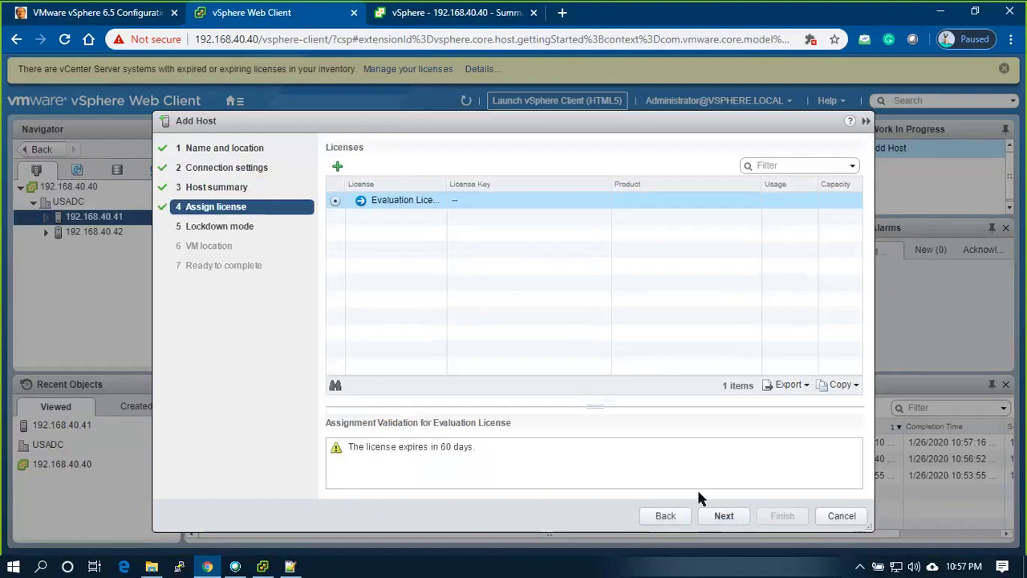
pyautogui.click(722, 515)
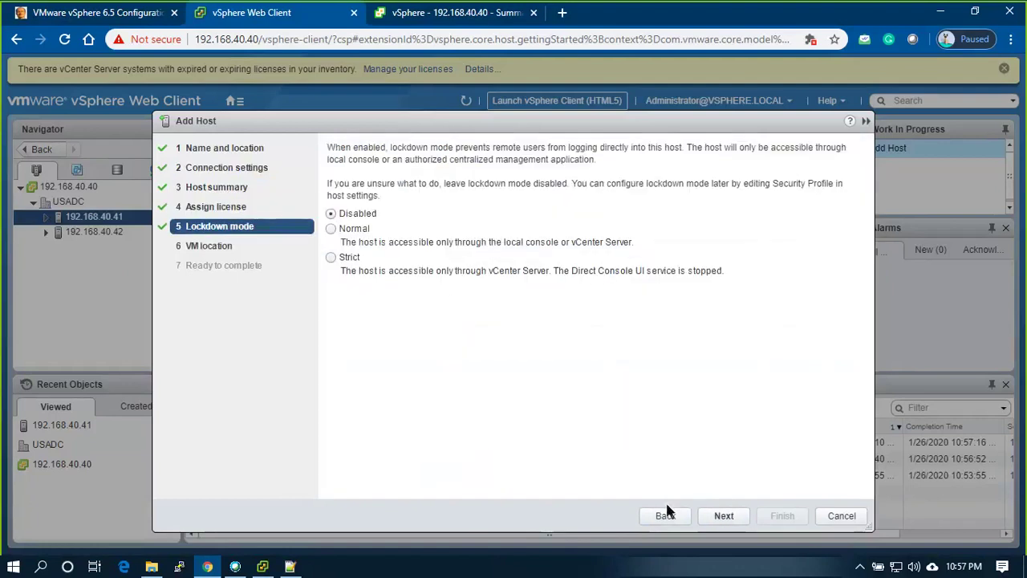
pyautogui.click(643, 520)
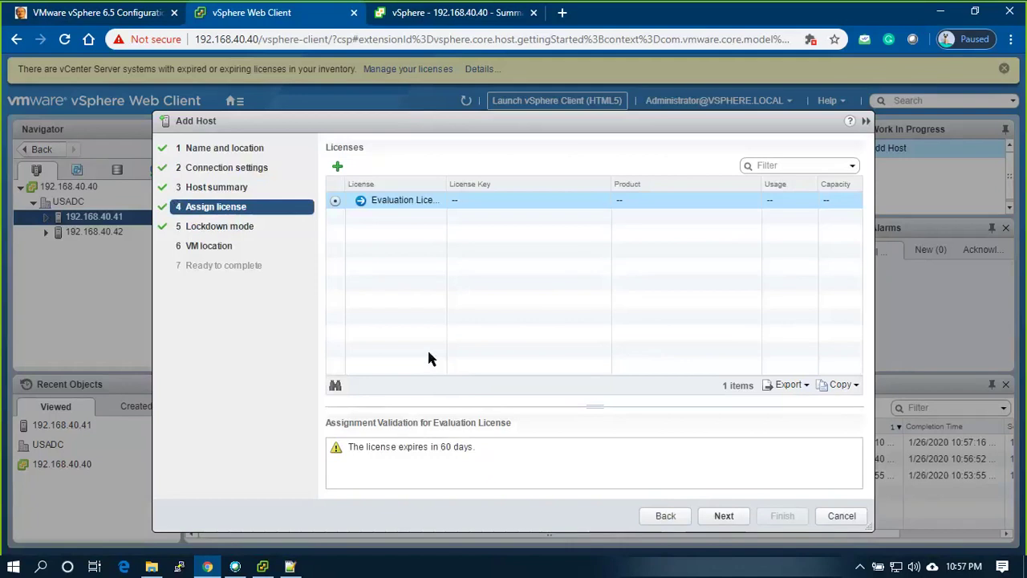
pyautogui.click(720, 519)
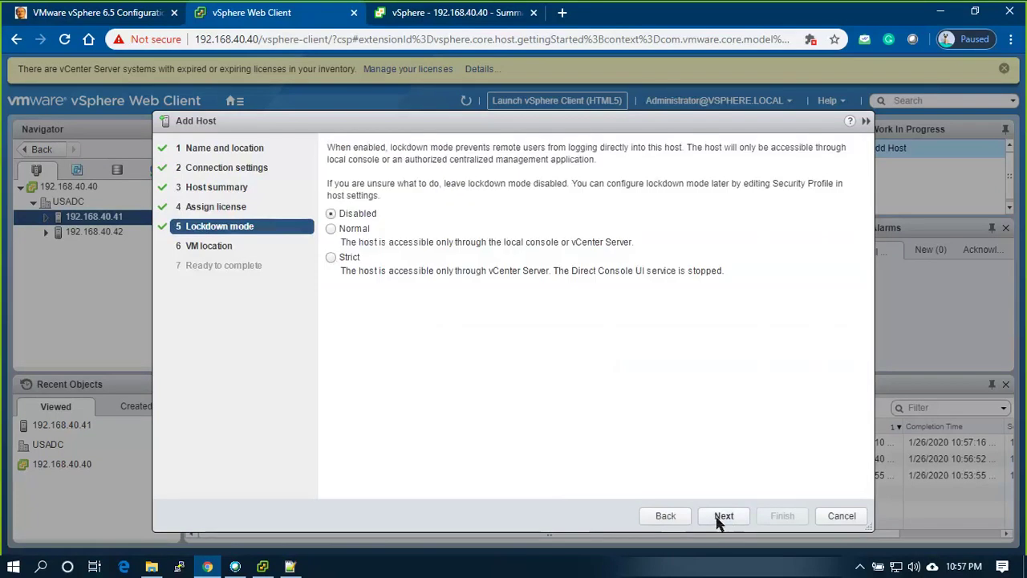
pyautogui.click(724, 520)
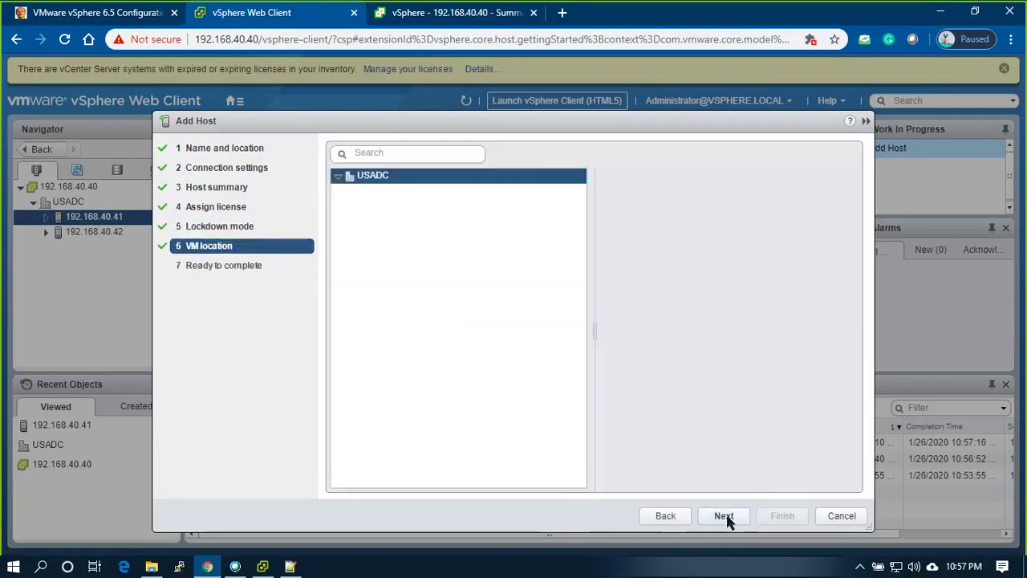
pyautogui.click(741, 520)
pyautogui.click(795, 518)
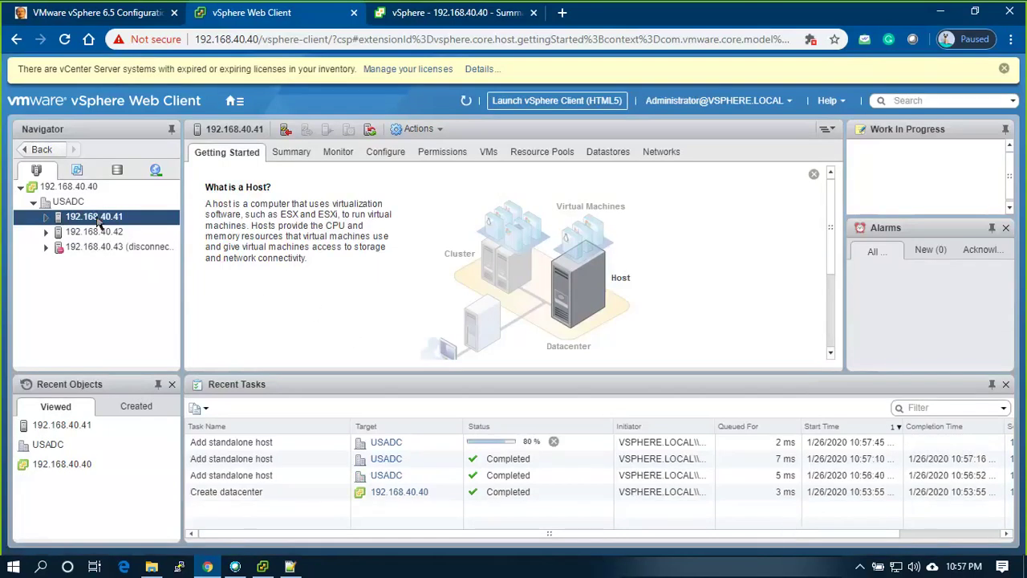
pyautogui.click(70, 186)
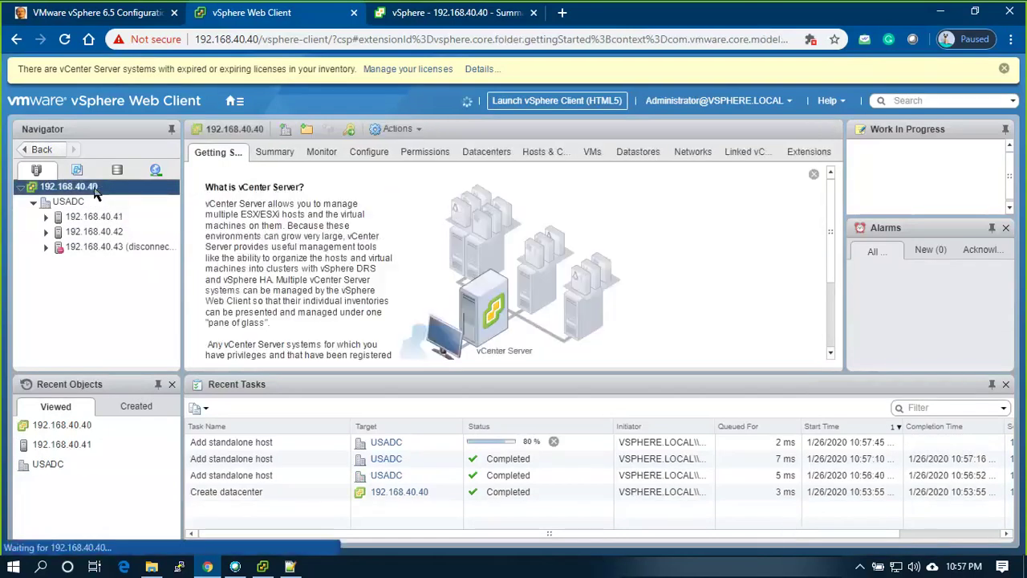
# View 192.168.40.40's Summary, review the vSphere HA, DRS and FT notes in Notepad++, then minimize it
pyautogui.click(273, 152)
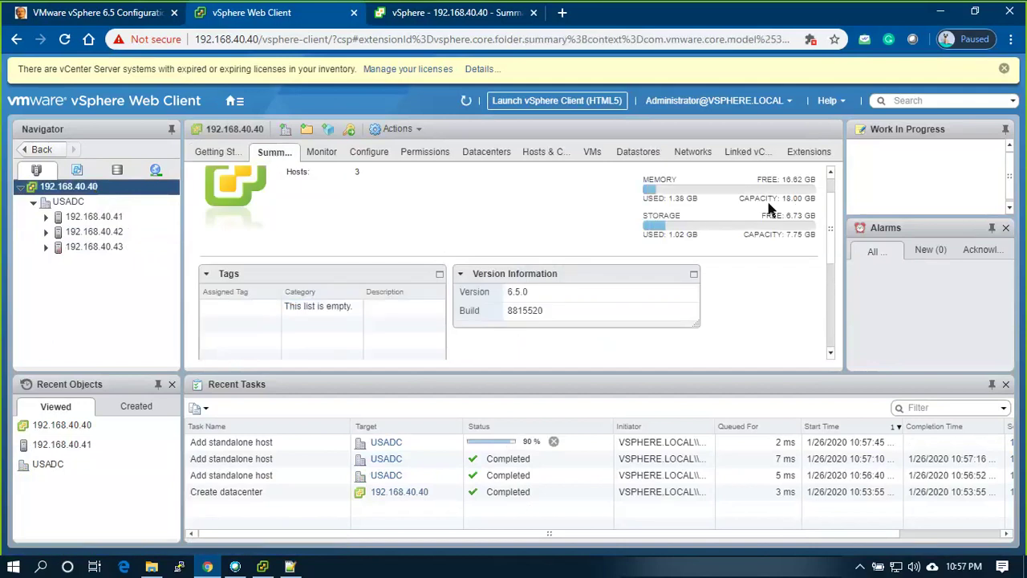
pyautogui.scroll(1, 770, 245)
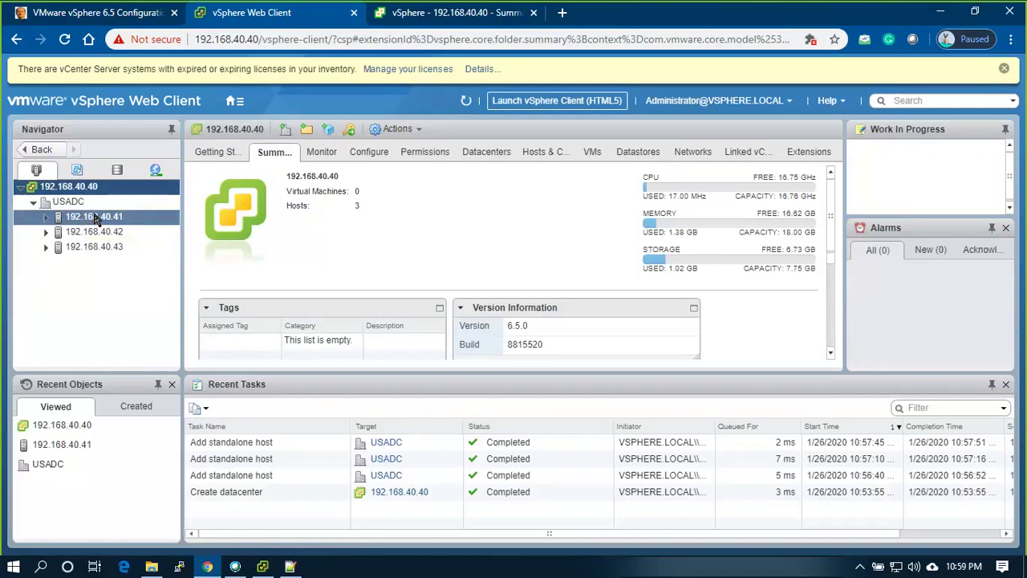
pyautogui.click(290, 566)
pyautogui.scroll(4, 256, 442)
pyautogui.scroll(-4, 246, 431)
pyautogui.moveTo(180, 285); pyautogui.dragTo(60, 265)
pyautogui.moveTo(105, 313); pyautogui.dragTo(76, 264)
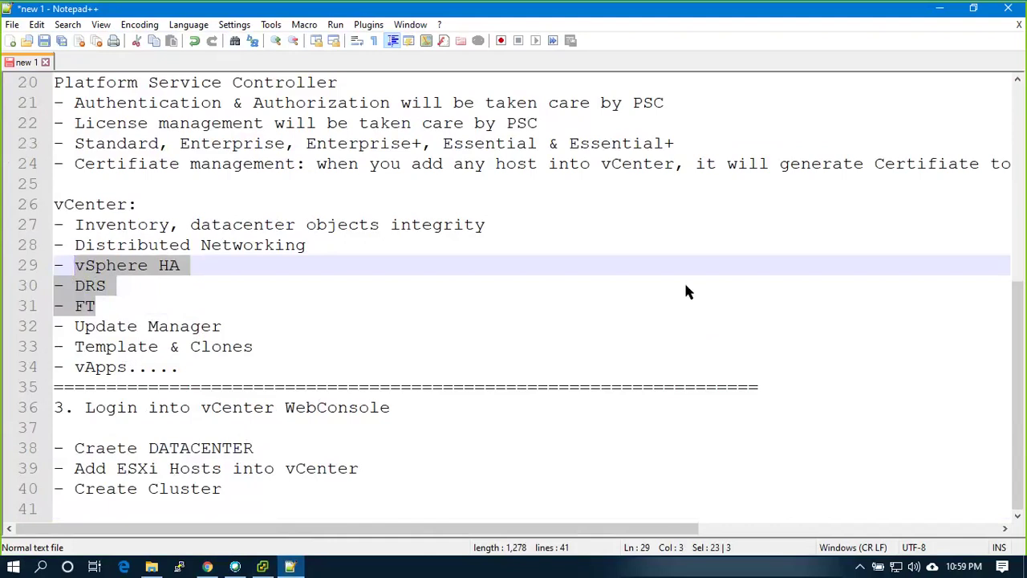
pyautogui.click(939, 9)
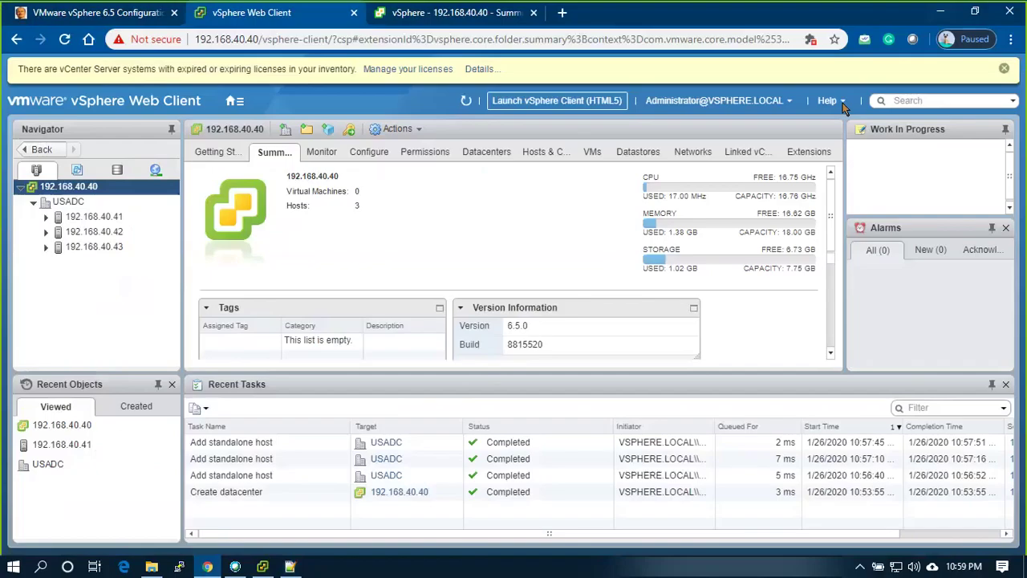
# Add a new cluster named ProdCluster1 under the USADC datacenter and select it
pyautogui.rightClick(52, 205)
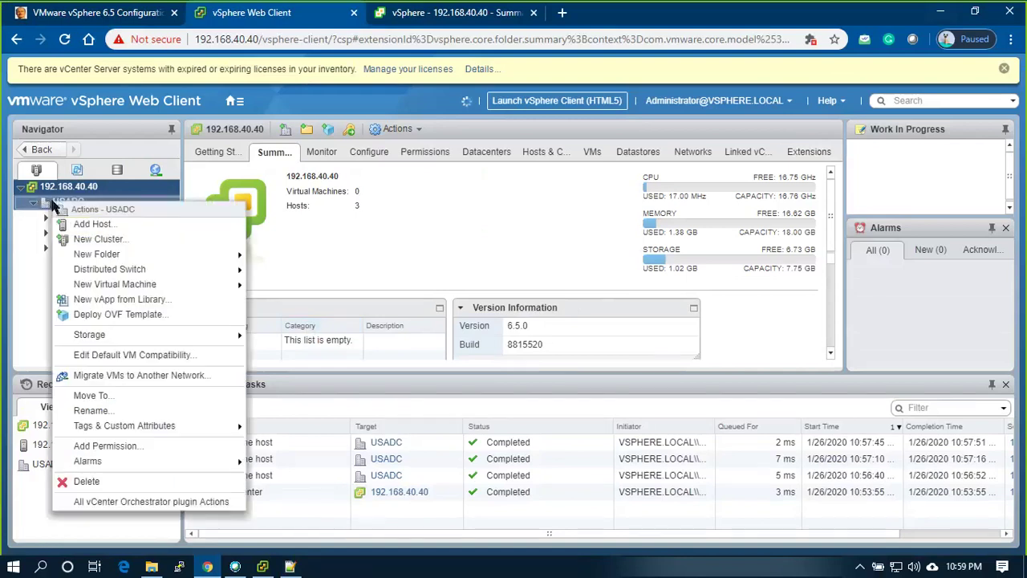
pyautogui.click(100, 238)
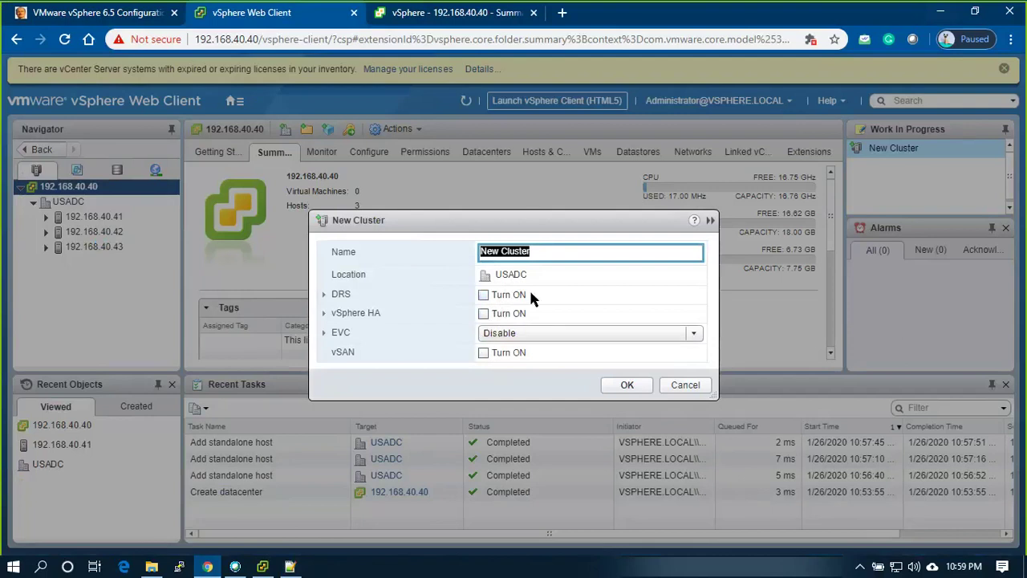
pyautogui.click(559, 252)
pyautogui.moveTo(559, 252); pyautogui.dragTo(453, 238)
pyautogui.write('ProdC')
pyautogui.write('luster1')
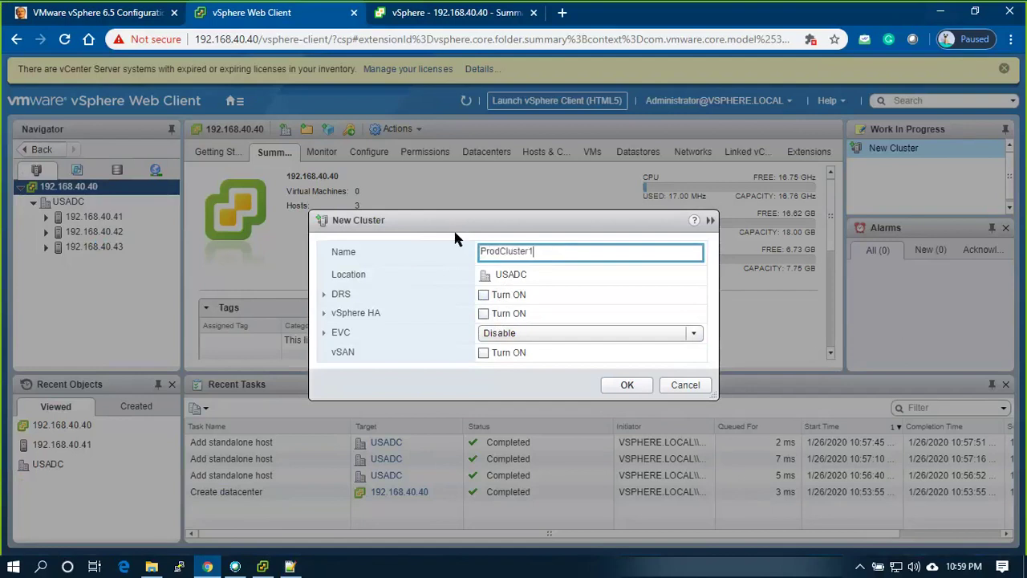
pyautogui.press('Return')
pyautogui.click(90, 218)
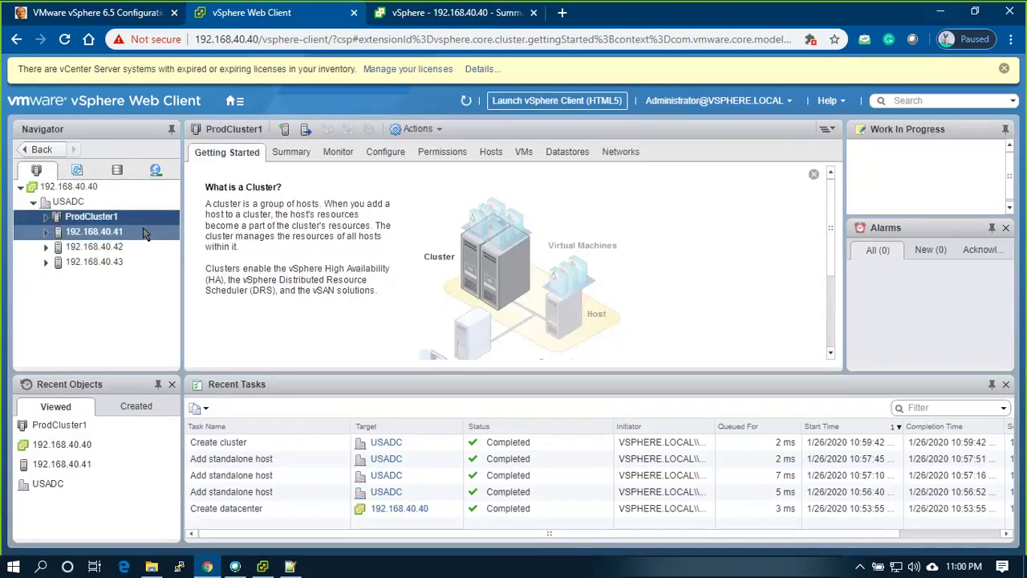
# Drag host 192.168.40.41 into ProdCluster1 and check Recent Tasks in the HTML5 client tab
pyautogui.click(280, 154)
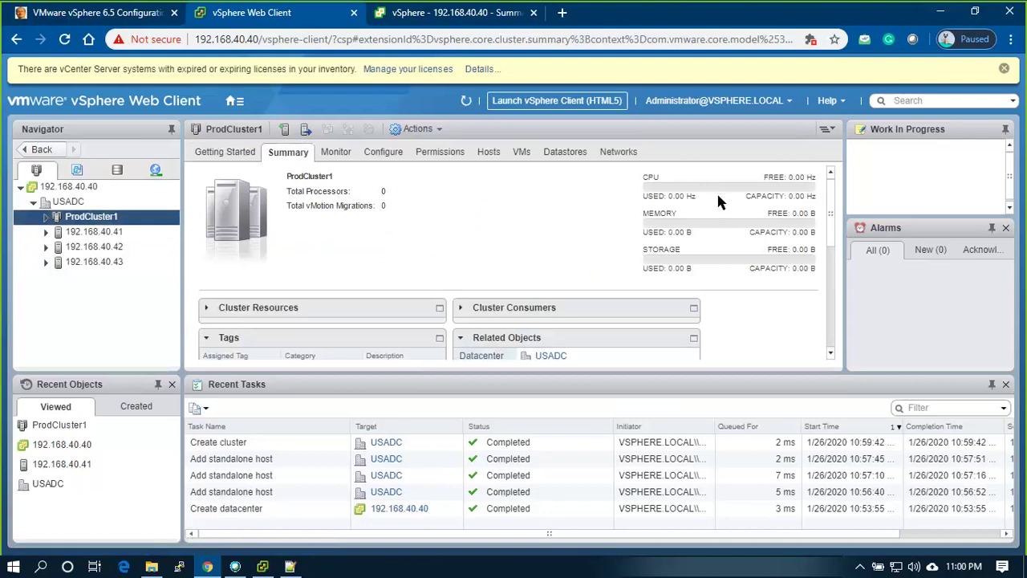
pyautogui.moveTo(112, 233)
pyautogui.mouseDown()
pyautogui.moveTo(141, 243)
pyautogui.moveTo(106, 224)
pyautogui.mouseUp()
pyautogui.hotkey('ctrl', 'Tab')
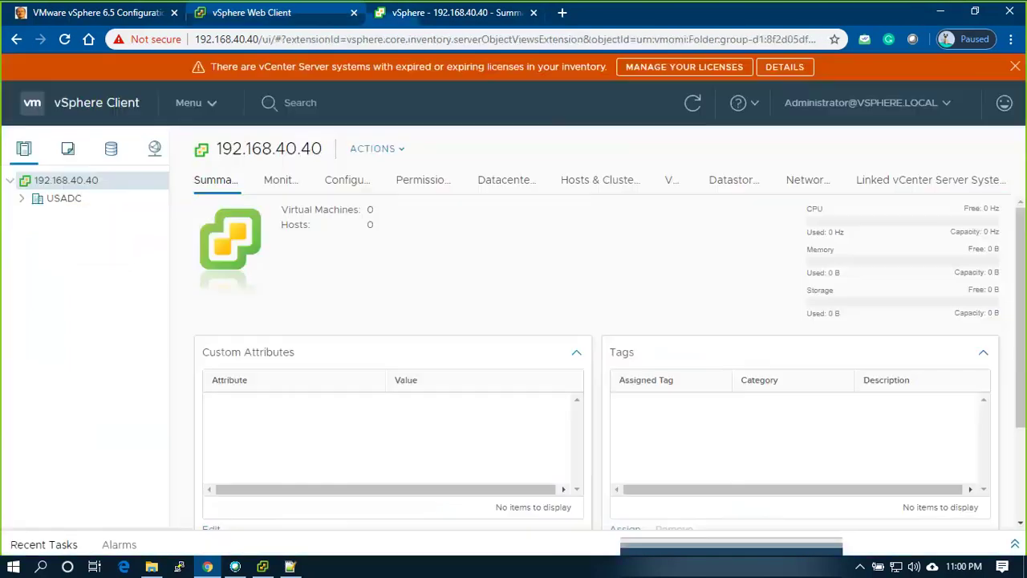
pyautogui.click(56, 545)
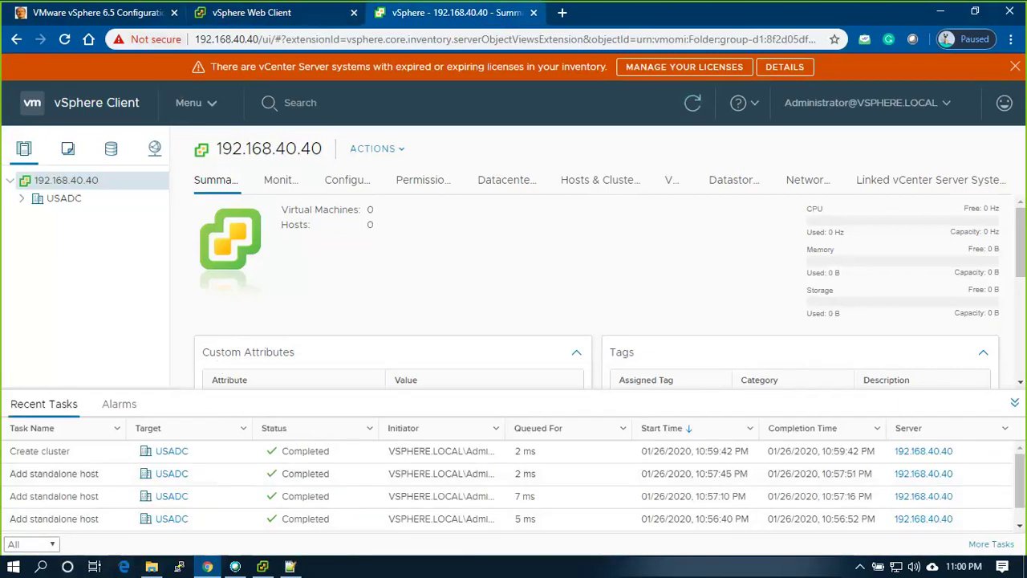
pyautogui.click(199, 15)
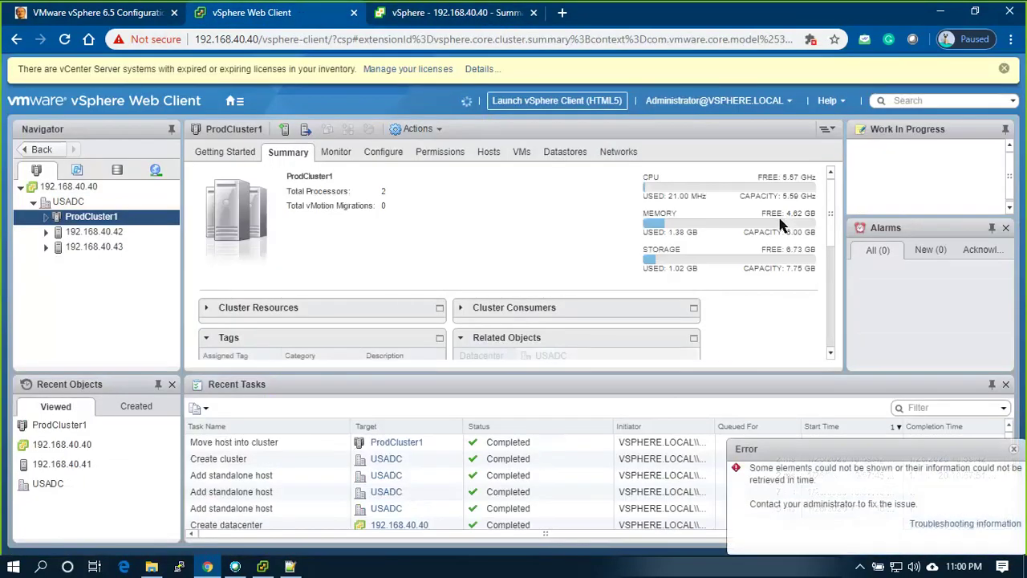
# Dismiss the error, expand ProdCluster1 and Cluster Resources, and drag host 192.168.40.42 into the cluster
pyautogui.click(1013, 449)
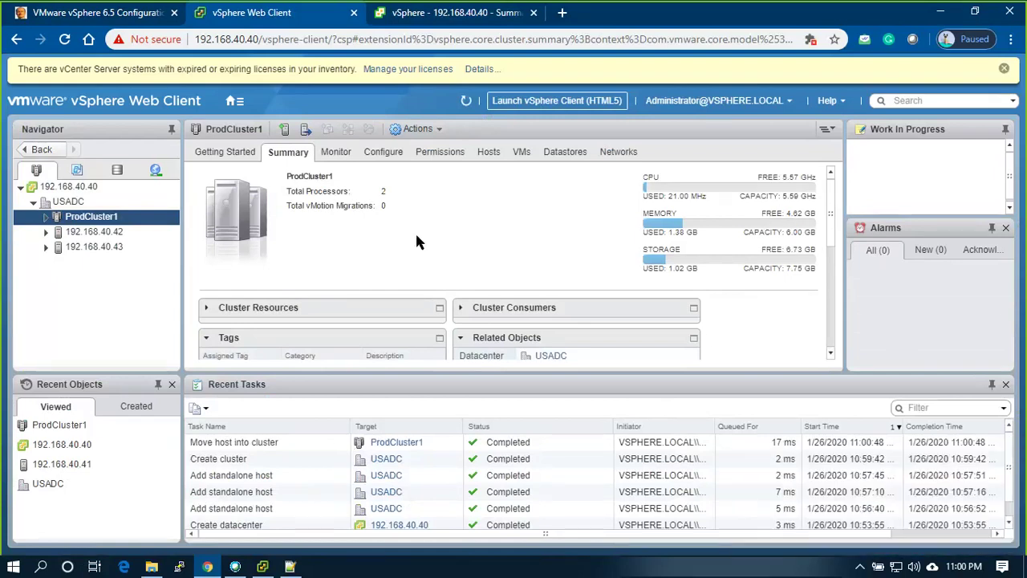
pyautogui.click(49, 217)
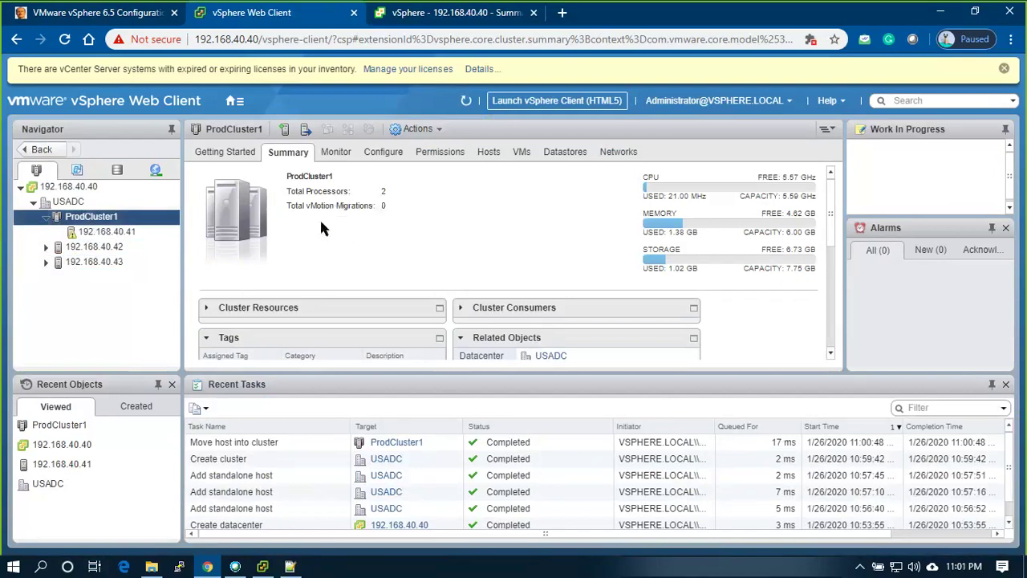
pyautogui.scroll(-1, 518, 262)
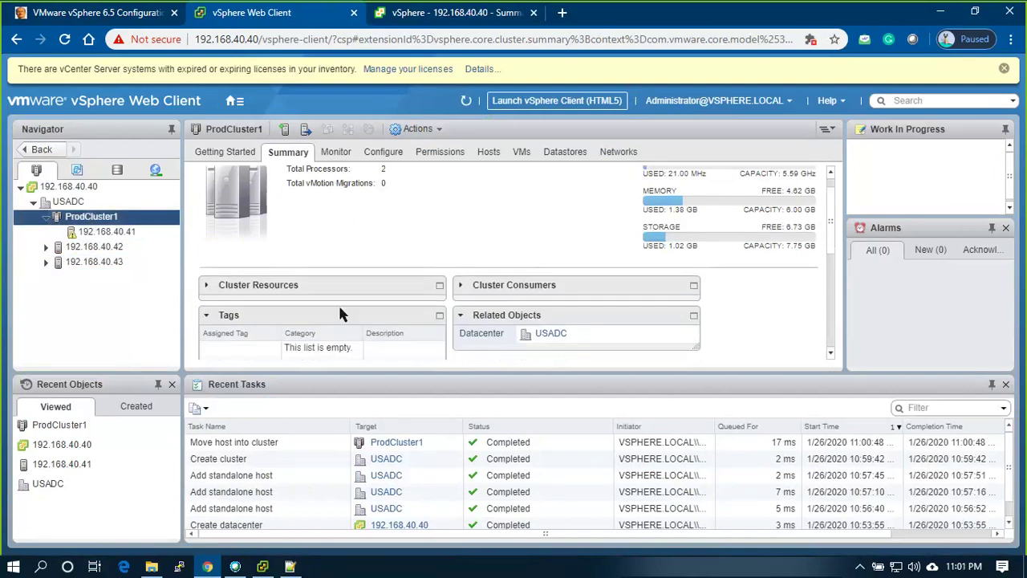
pyautogui.click(208, 283)
pyautogui.scroll(-1, 349, 327)
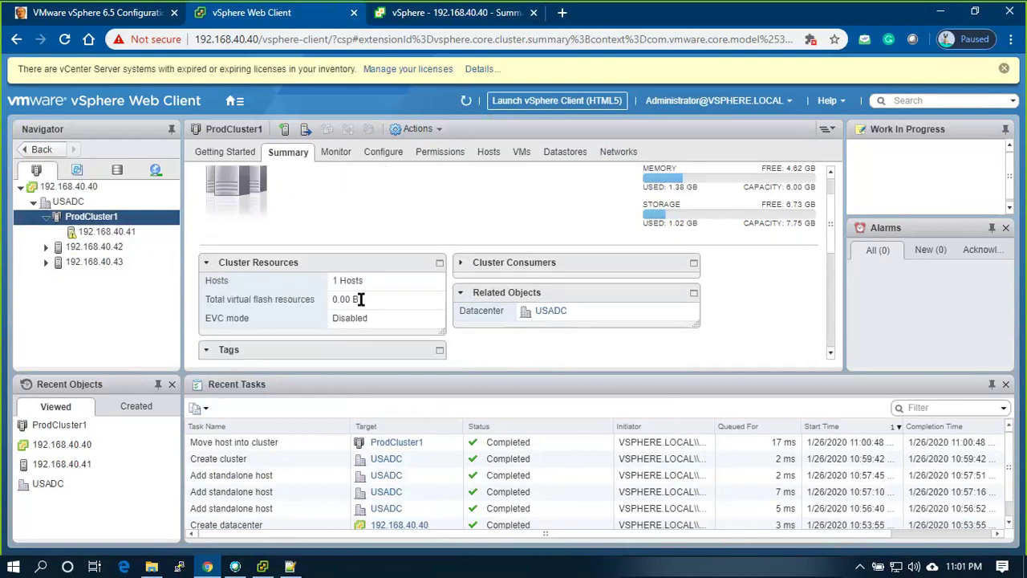
pyautogui.moveTo(128, 249); pyautogui.dragTo(98, 223)
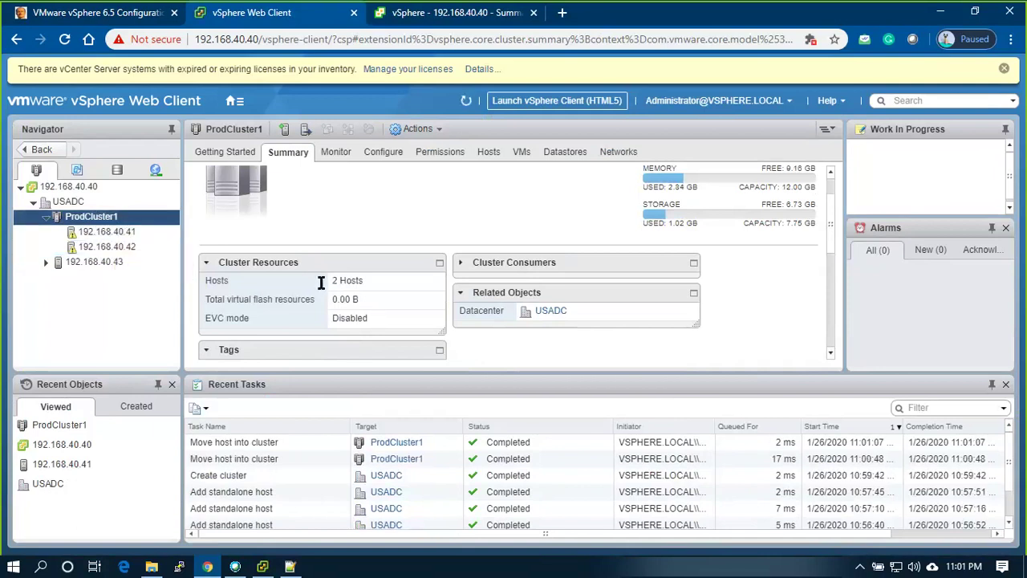
# Drag host 192.168.40.43 into ProdCluster1, then try moving 192.168.40.41 back out
pyautogui.scroll(1, 806, 222)
pyautogui.scroll(1, 401, 259)
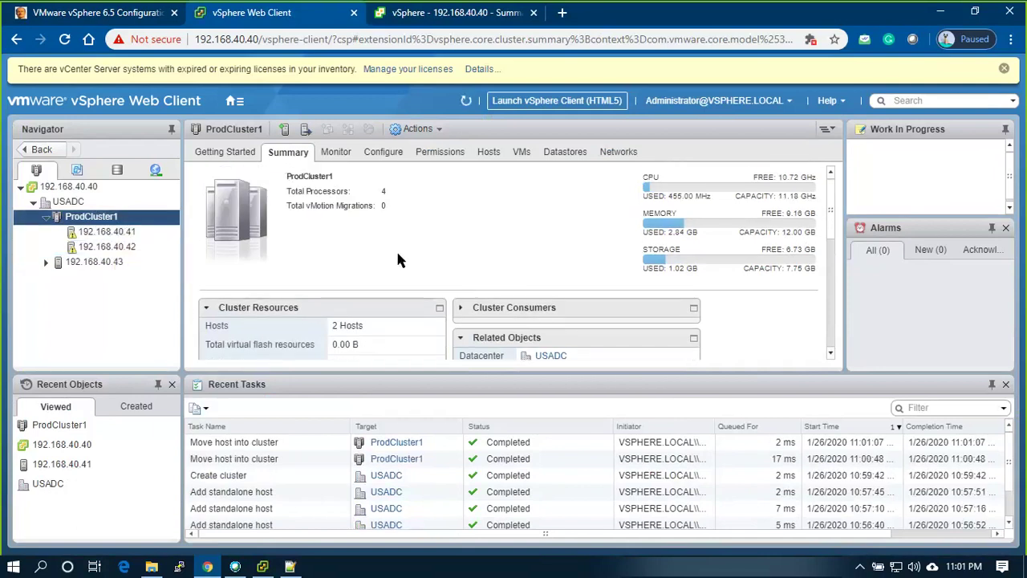
pyautogui.moveTo(84, 267); pyautogui.dragTo(97, 218)
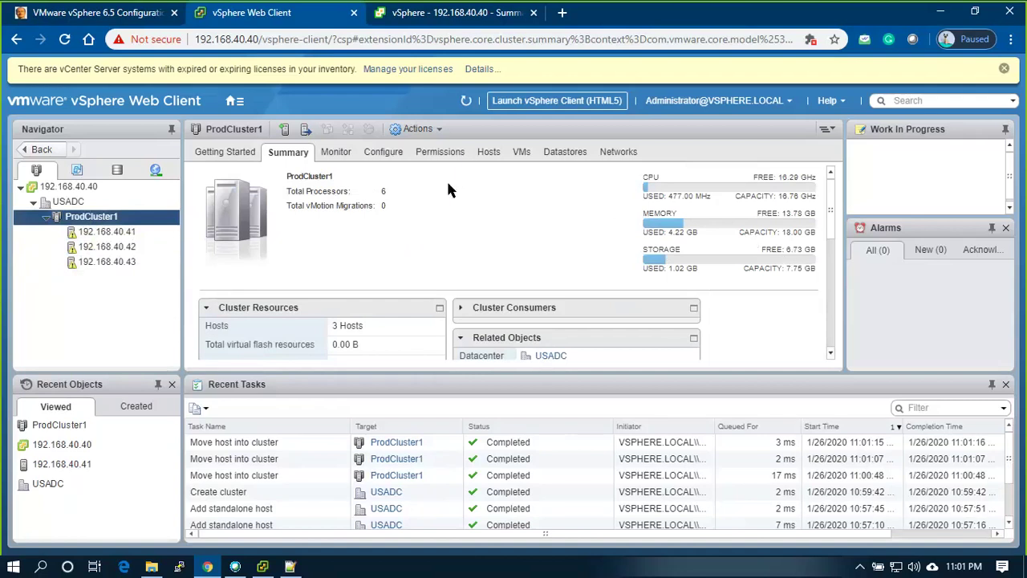
pyautogui.moveTo(106, 233); pyautogui.dragTo(87, 215)
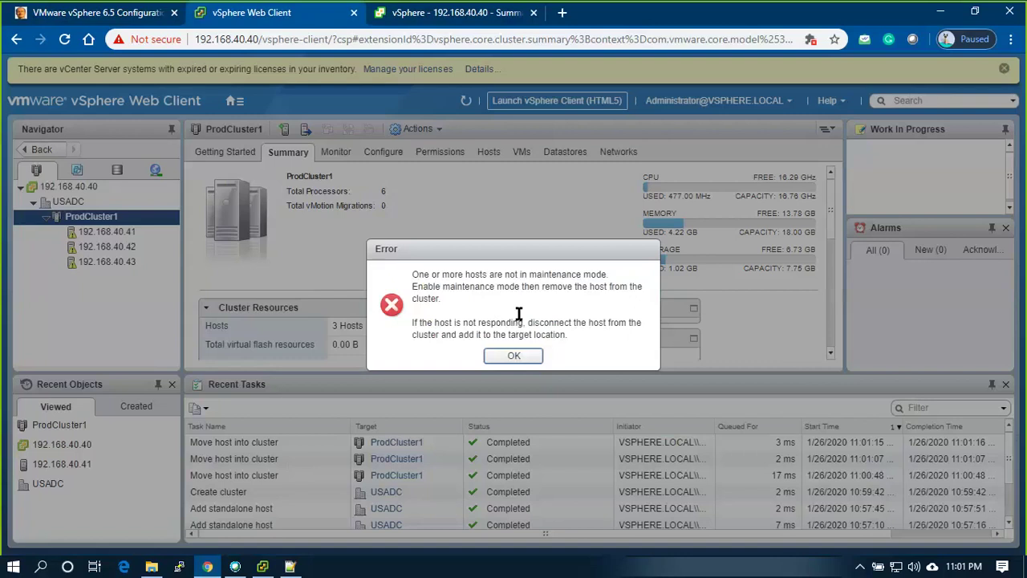
# Close the maintenance-mode Error dialog with OK to reveal ProdCluster1's Summary
pyautogui.click(527, 359)
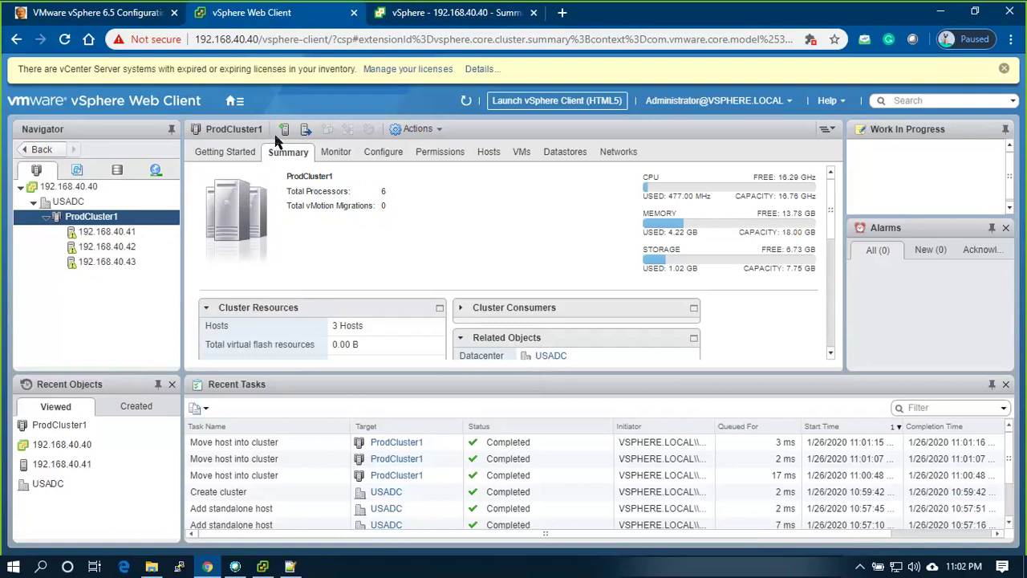
# Below Create Cluster, add '- Add hosts into Prodcluster1' and a row of '=' signs, then open Save As
pyautogui.click(289, 566)
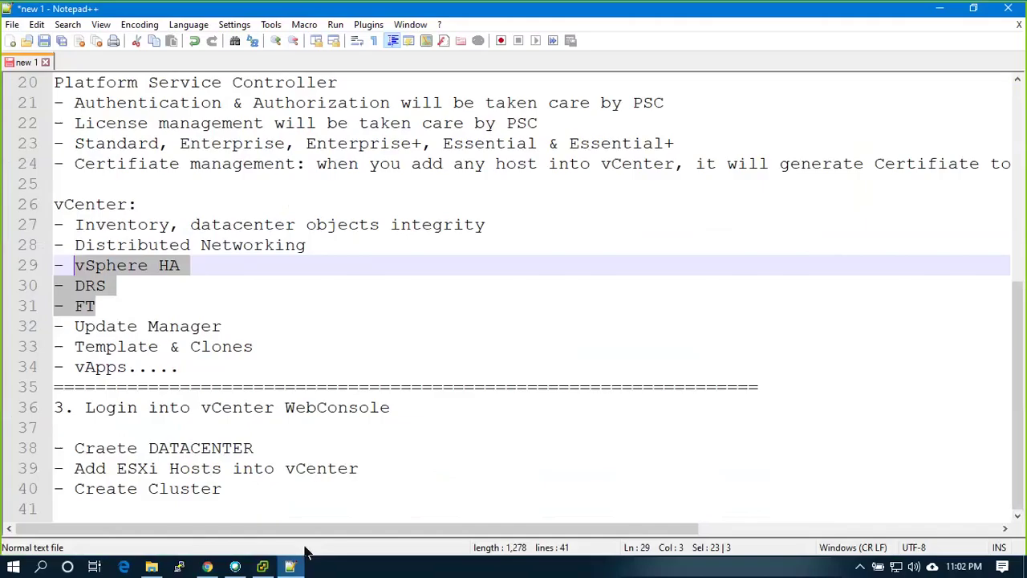
pyautogui.click(241, 491)
pyautogui.press('Return')
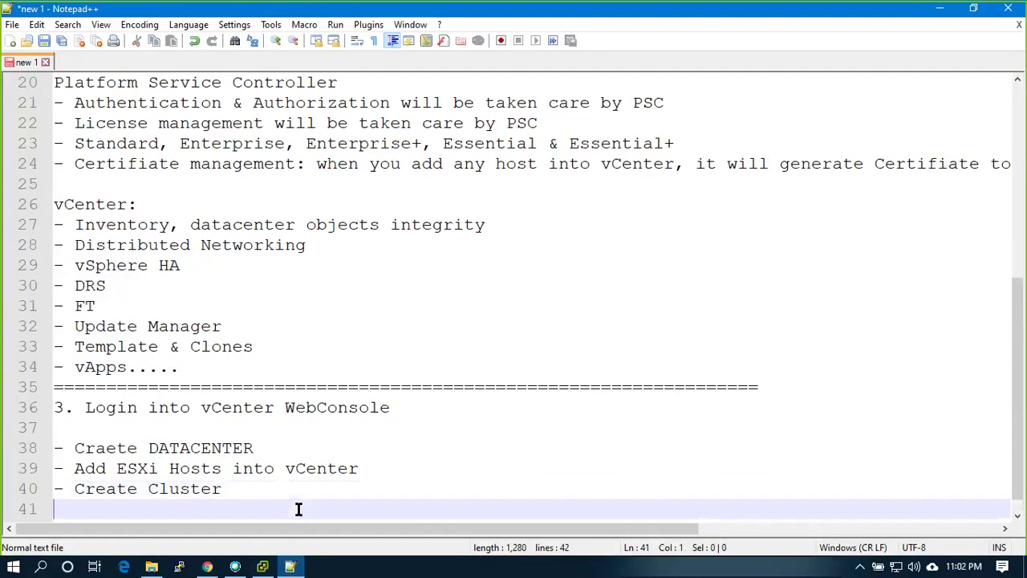
pyautogui.write('- Add hosts')
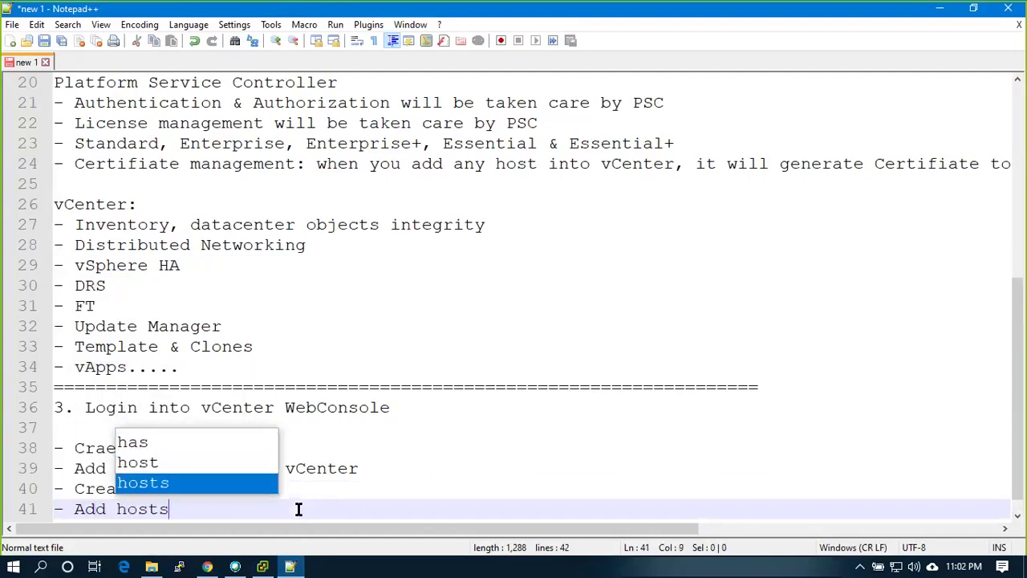
pyautogui.write(' into ')
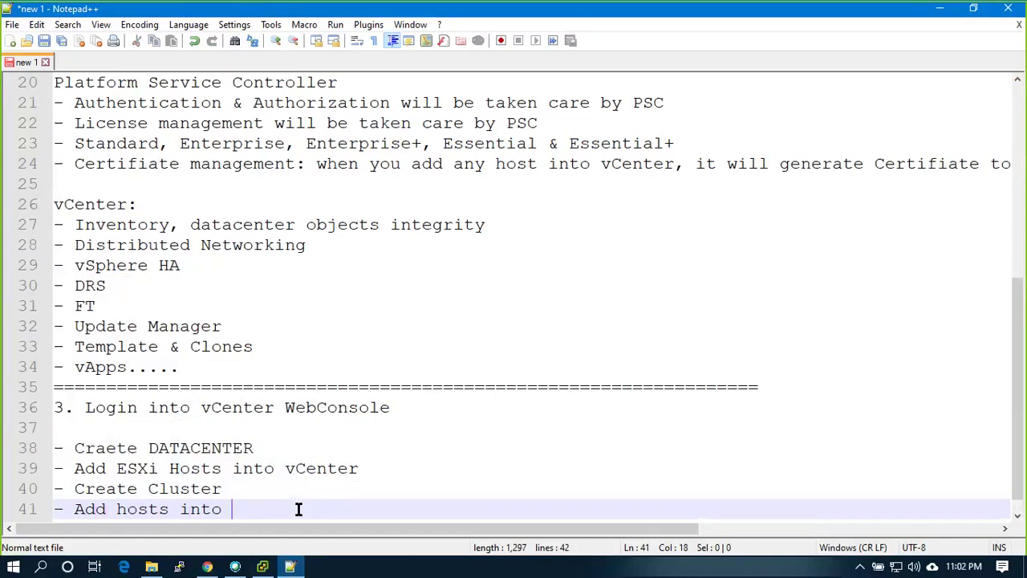
pyautogui.write('Prodcluster1')
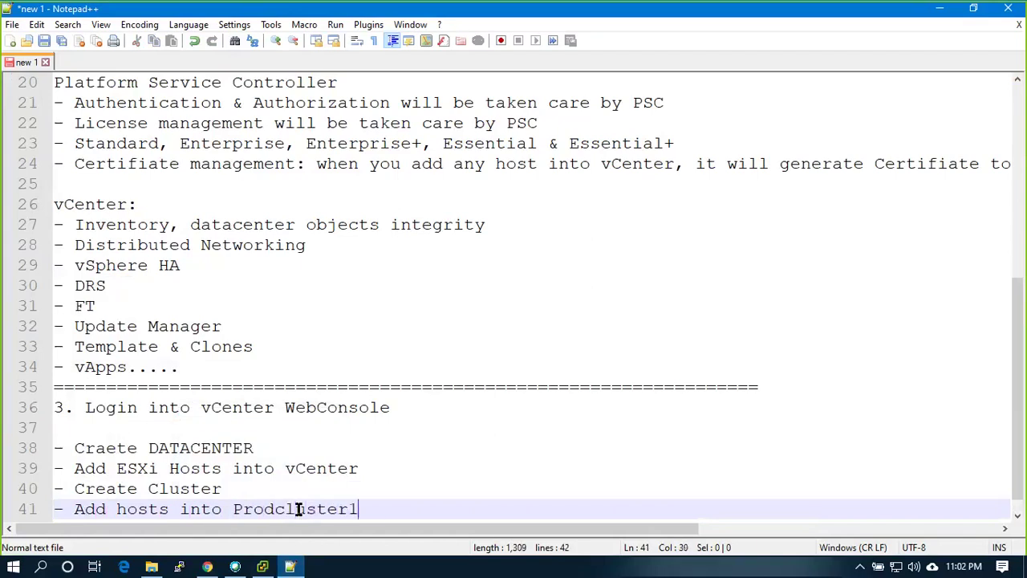
pyautogui.press('Return')
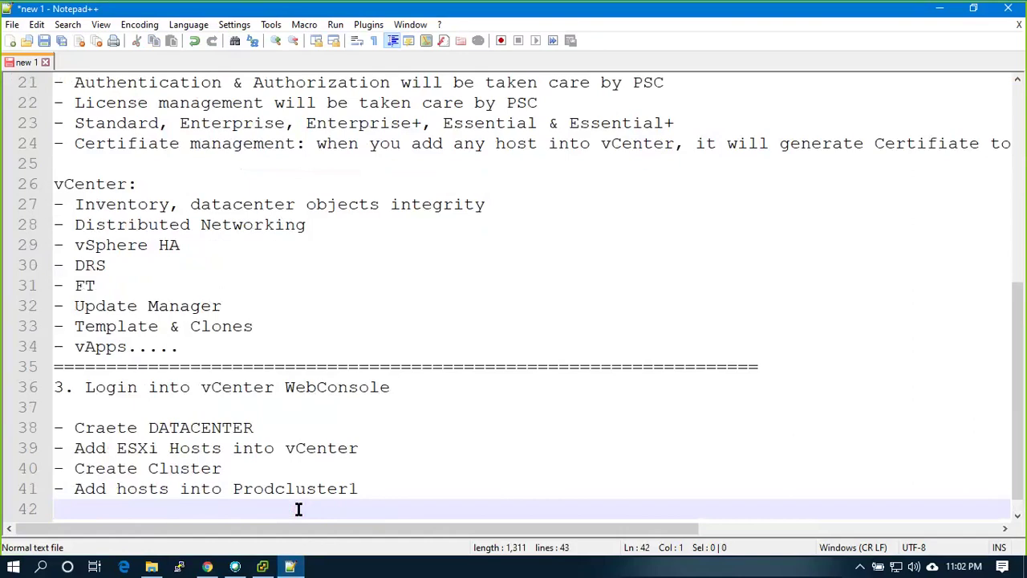
pyautogui.write('======================')
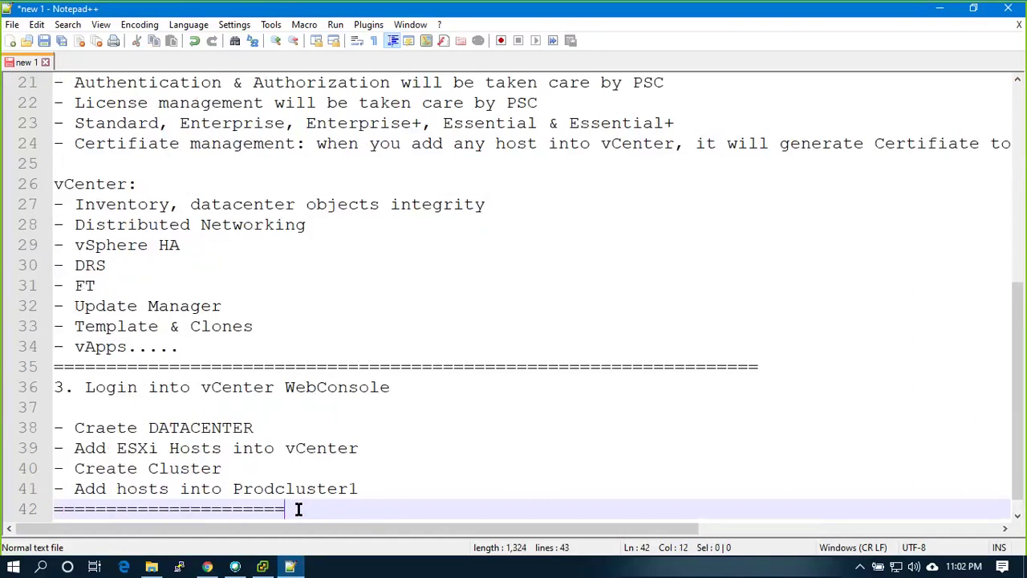
pyautogui.write('==============================================')
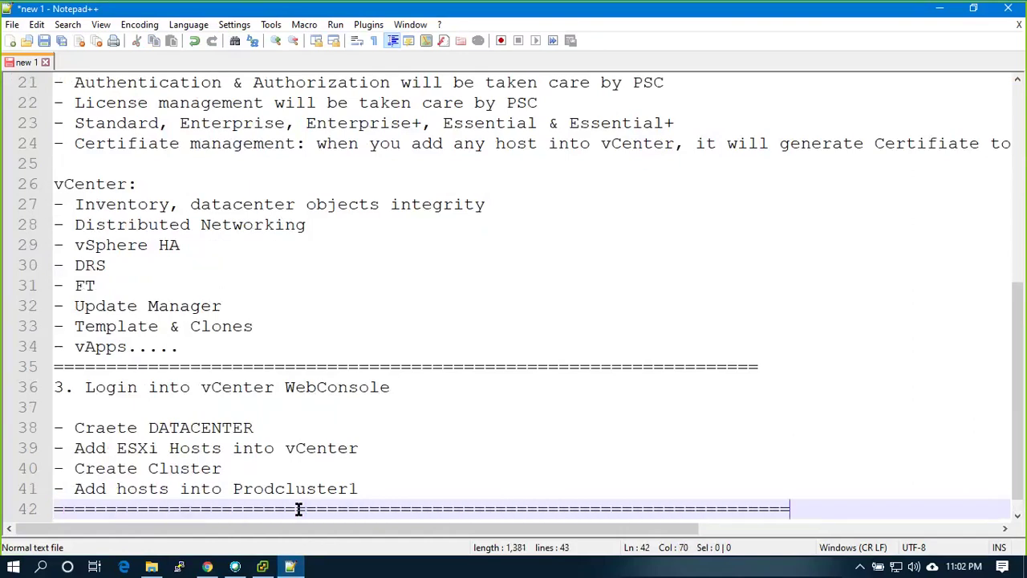
pyautogui.hotkey('ctrl', 's')
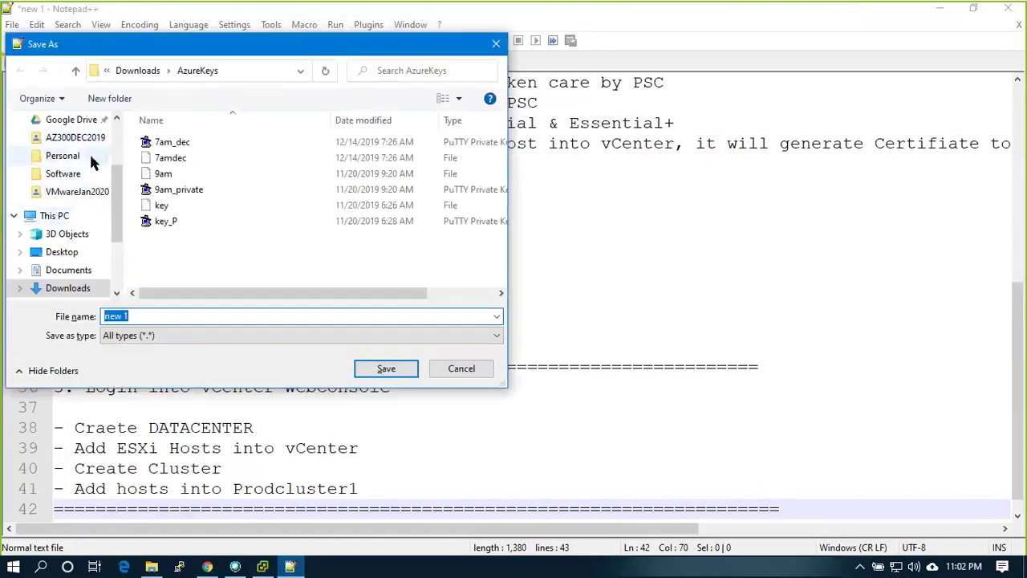
# Save the notes as '2. VMware Class 2' in Google Drive's VMwareJan2020 folder
pyautogui.click(71, 120)
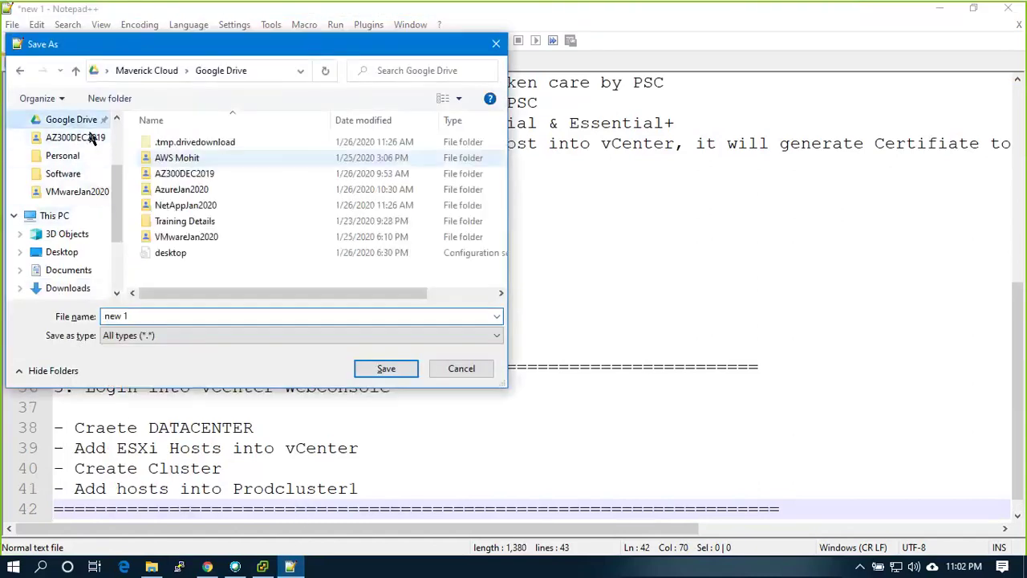
pyautogui.doubleClick(186, 237)
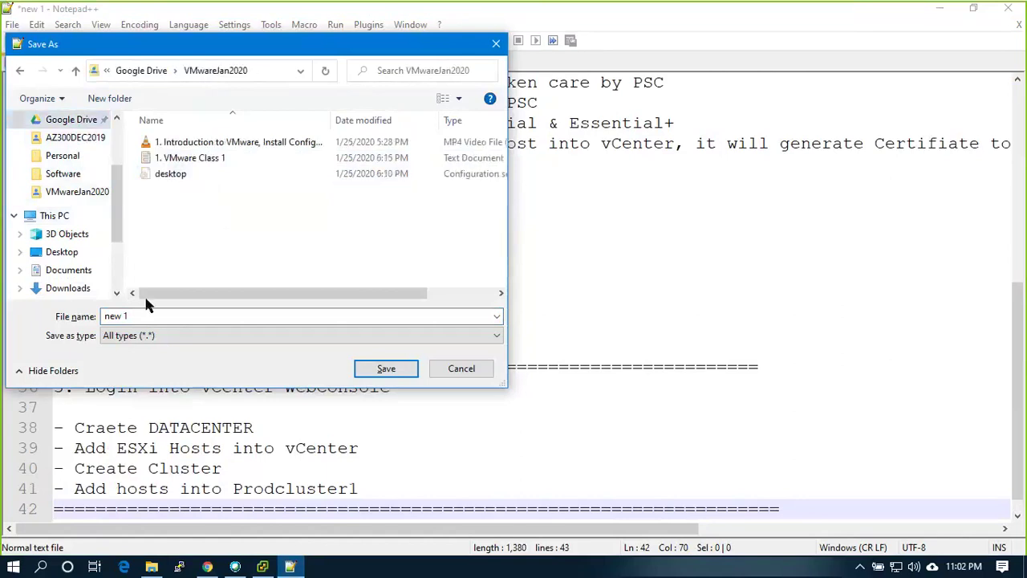
pyautogui.click(191, 159)
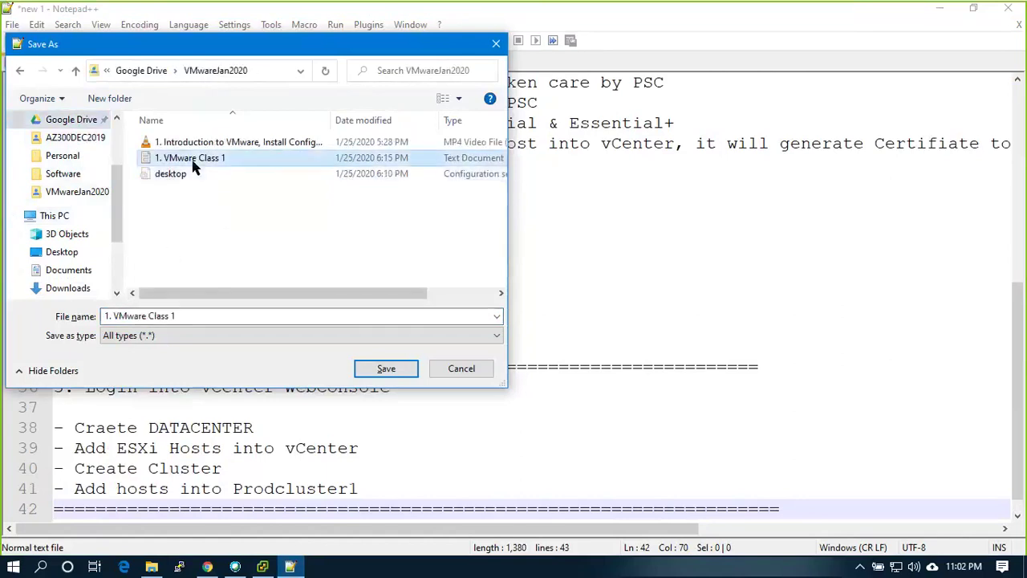
pyautogui.click(107, 316)
pyautogui.click(108, 316)
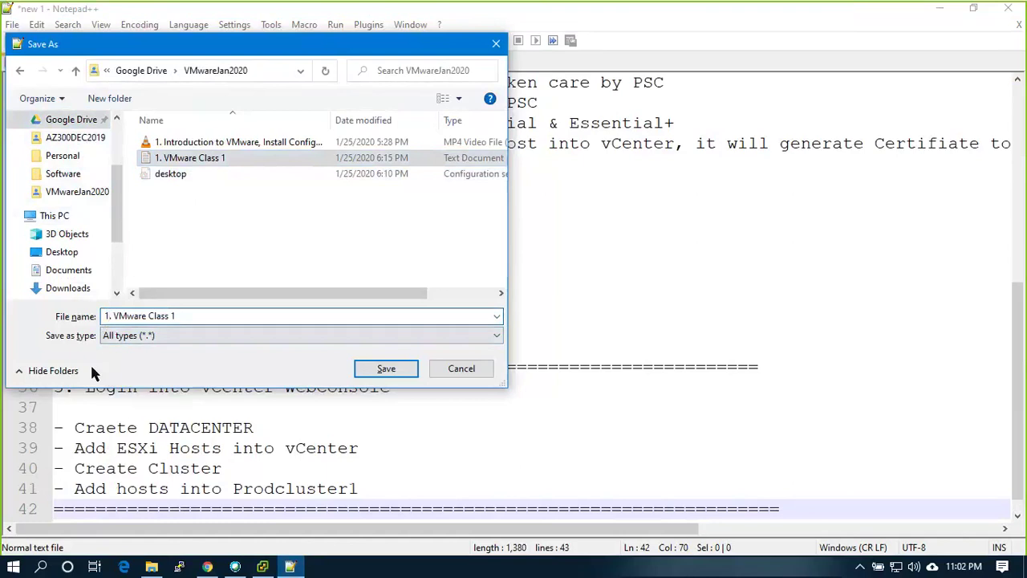
pyautogui.press('BackSpace')
pyautogui.write('2')
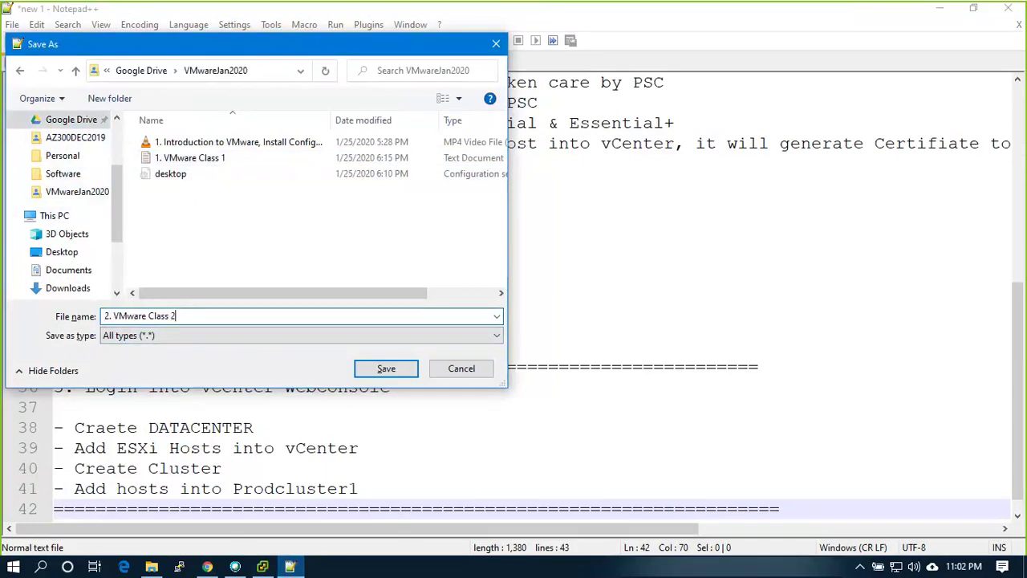
pyautogui.press('Return')
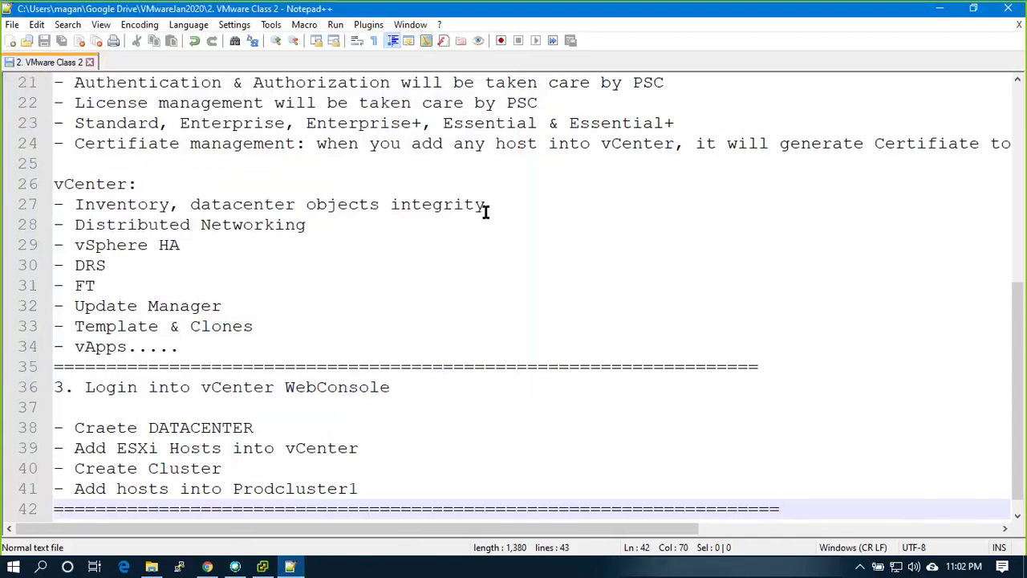
# Trim the extra '=' characters from the separator lines on lines 35 and 42
pyautogui.scroll(7, 543, 339)
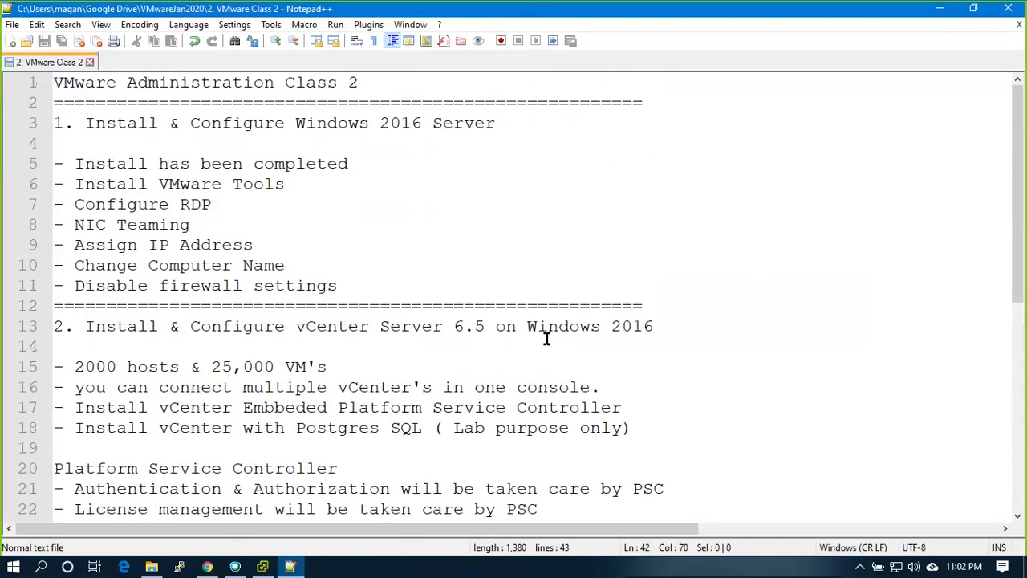
pyautogui.scroll(-5, 690, 345)
pyautogui.click(781, 473)
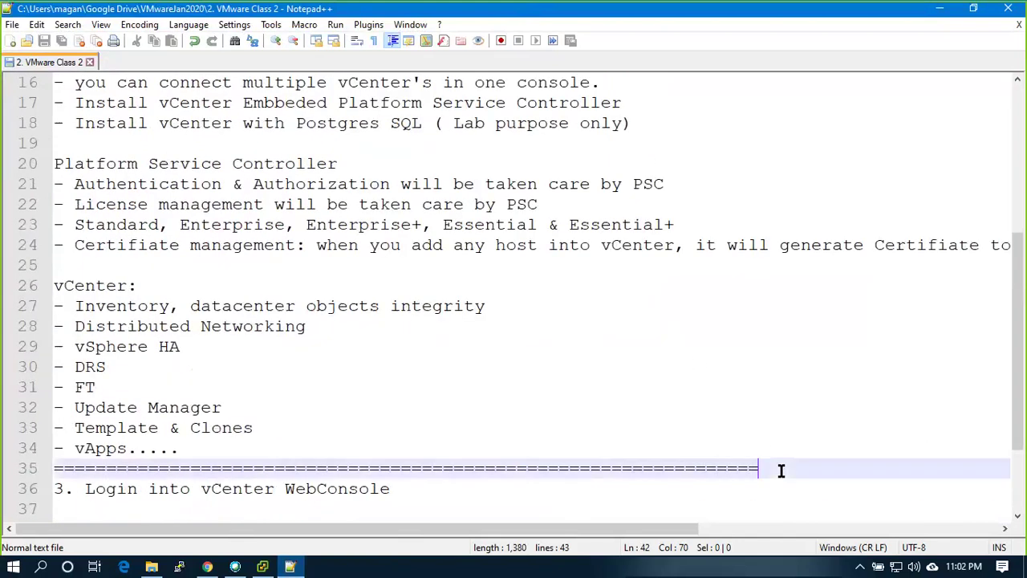
pyautogui.press('BackSpace')
pyautogui.press('BackSpace')
pyautogui.press('BackSpace')
pyautogui.press('BackSpace')
pyautogui.press('BackSpace')
pyautogui.press('BackSpace')
pyautogui.press('BackSpace')
pyautogui.press('BackSpace')
pyautogui.press('BackSpace')
pyautogui.press('BackSpace')
pyautogui.press('BackSpace')
pyautogui.press('BackSpace')
pyautogui.press('BackSpace')
pyautogui.press('BackSpace')
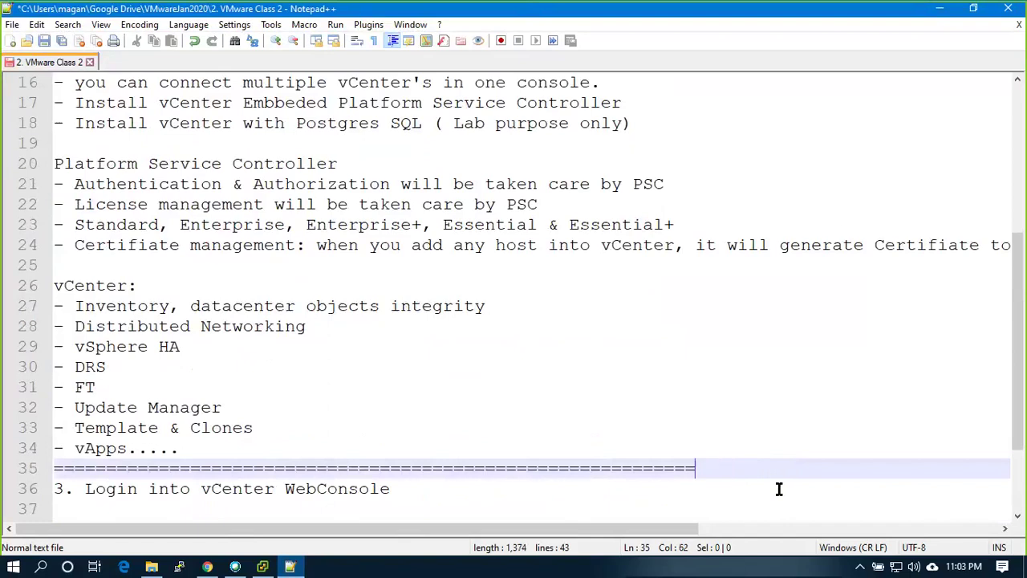
pyautogui.scroll(-2, 778, 488)
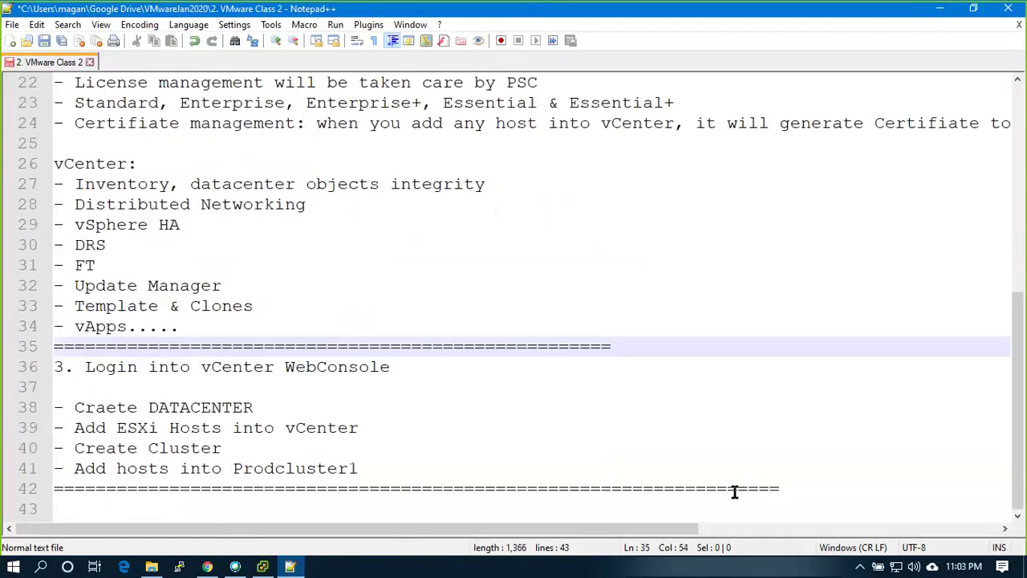
pyautogui.click(793, 491)
pyautogui.press('BackSpace')
pyautogui.press('BackSpace')
pyautogui.press('BackSpace')
pyautogui.press('BackSpace')
pyautogui.press('BackSpace')
pyautogui.press('BackSpace')
pyautogui.press('BackSpace')
pyautogui.press('BackSpace')
pyautogui.press('BackSpace')
pyautogui.press('BackSpace')
pyautogui.press('BackSpace')
pyautogui.press('BackSpace')
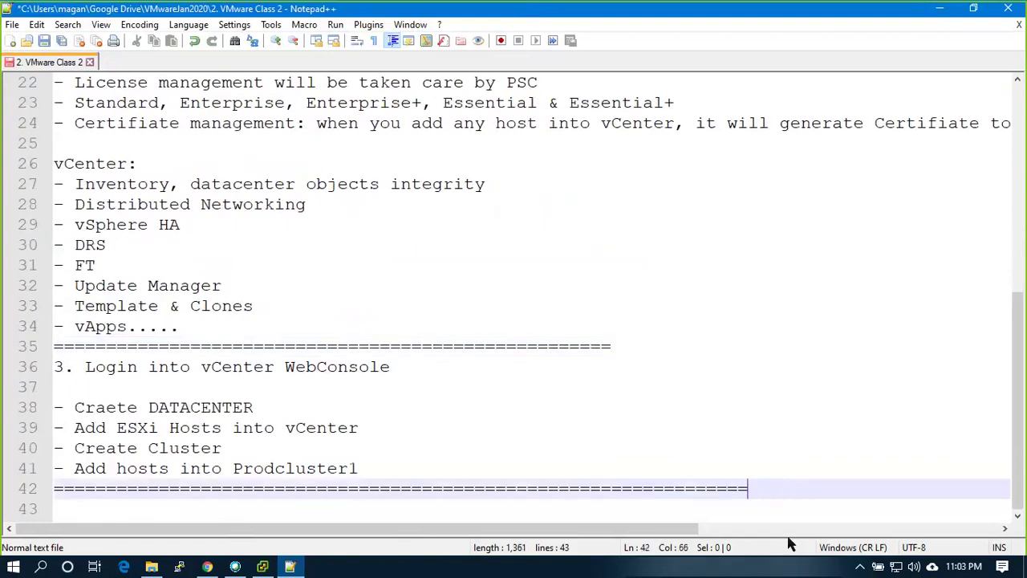
pyautogui.press('BackSpace')
pyautogui.press('BackSpace')
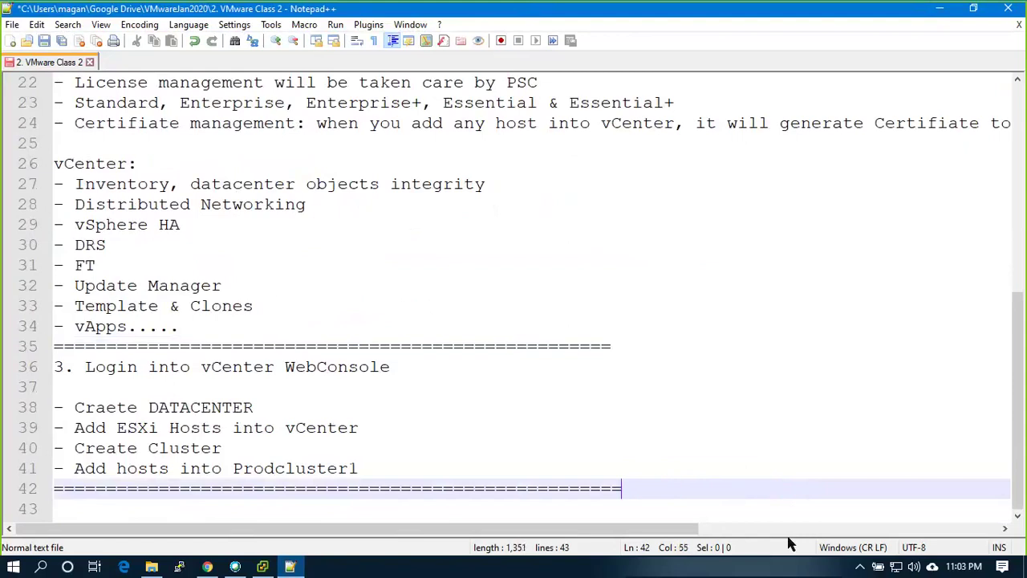
pyautogui.press('BackSpace')
pyautogui.scroll(7, 722, 402)
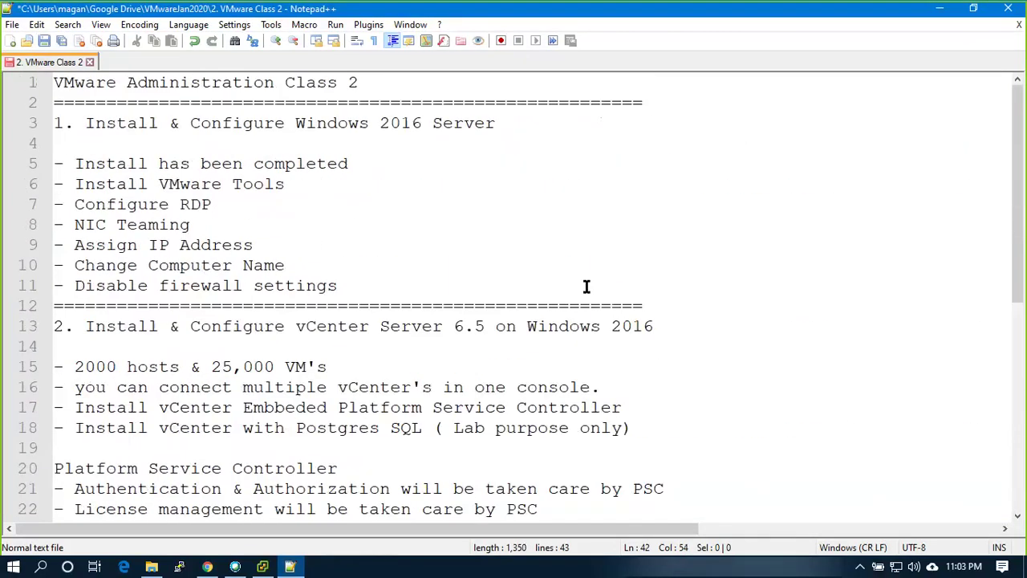